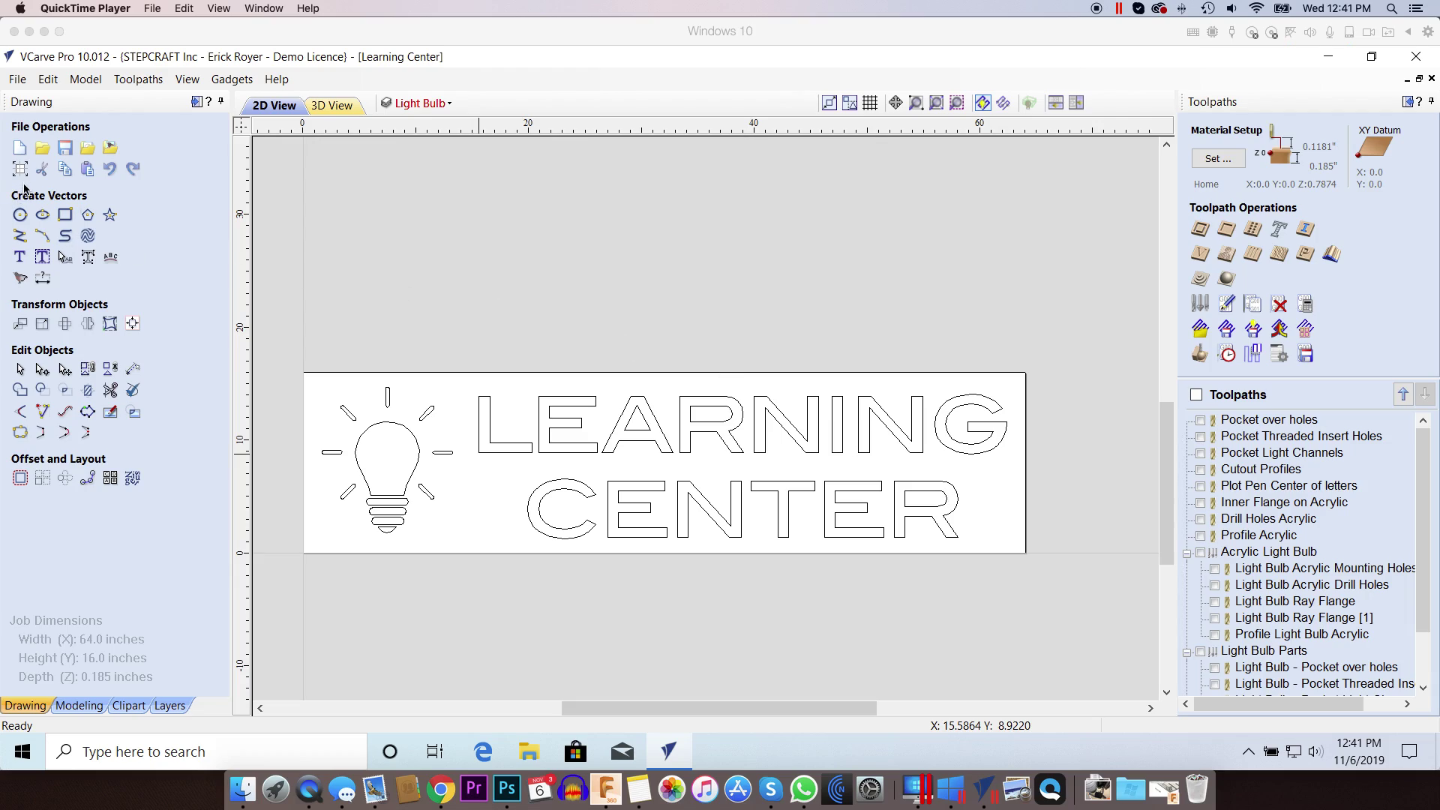
# Set the job size to 120 inches wide by 96 inches high in the job setup and apply it.
pyautogui.click(20, 171)
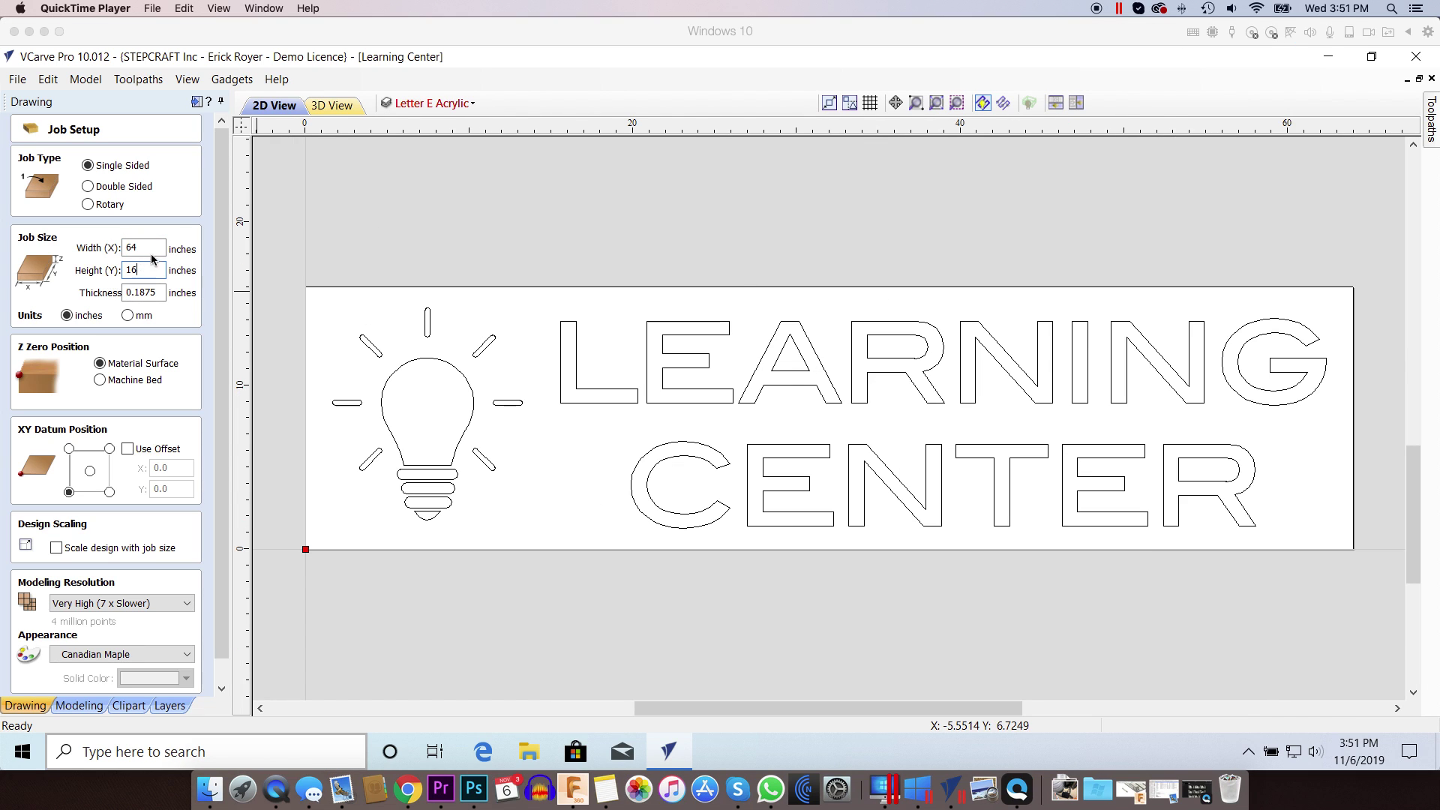
pyautogui.doubleClick(147, 249)
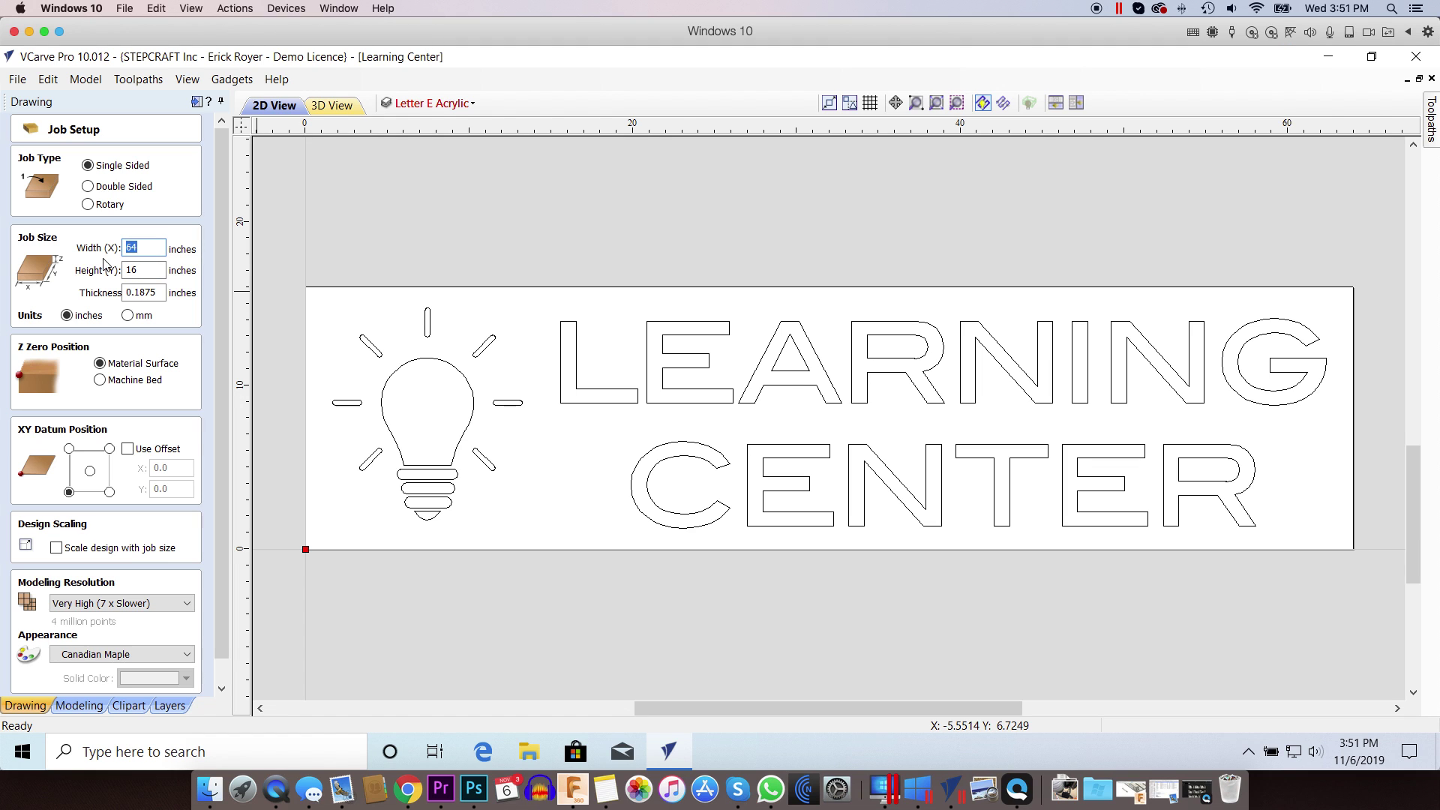
pyautogui.write('120')
pyautogui.press('Tab')
pyautogui.write('96')
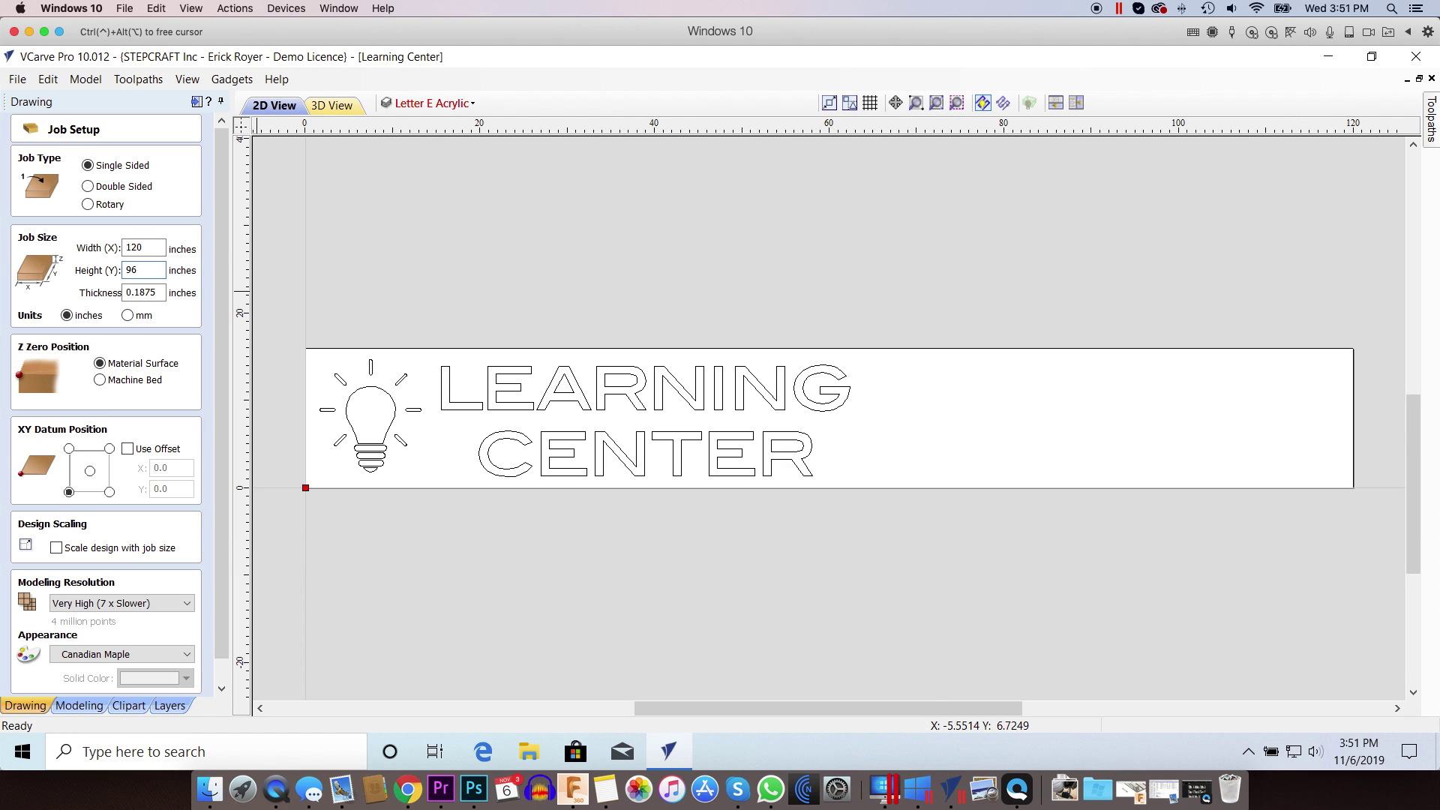
pyautogui.press('Return')
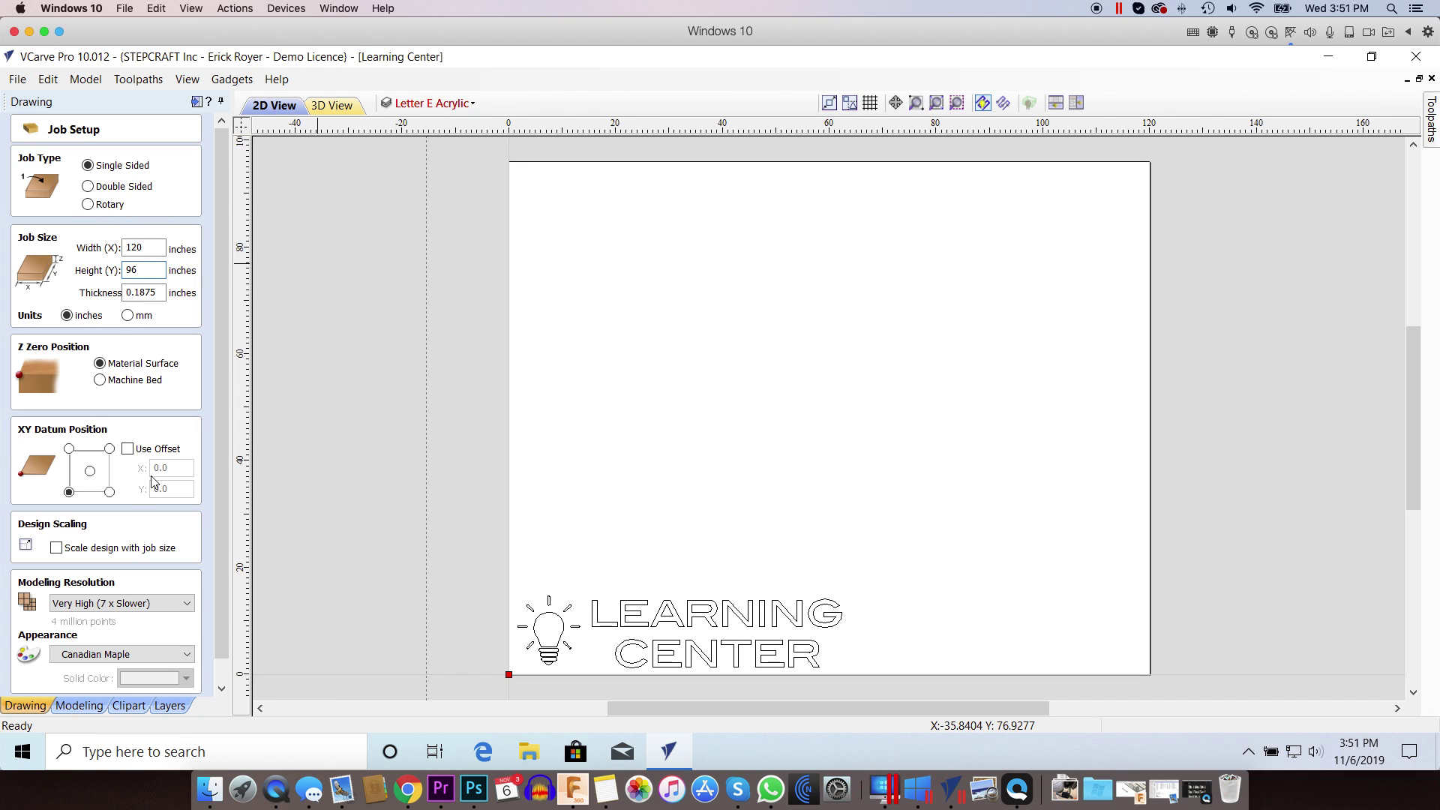
pyautogui.scroll(-1, 217, 510)
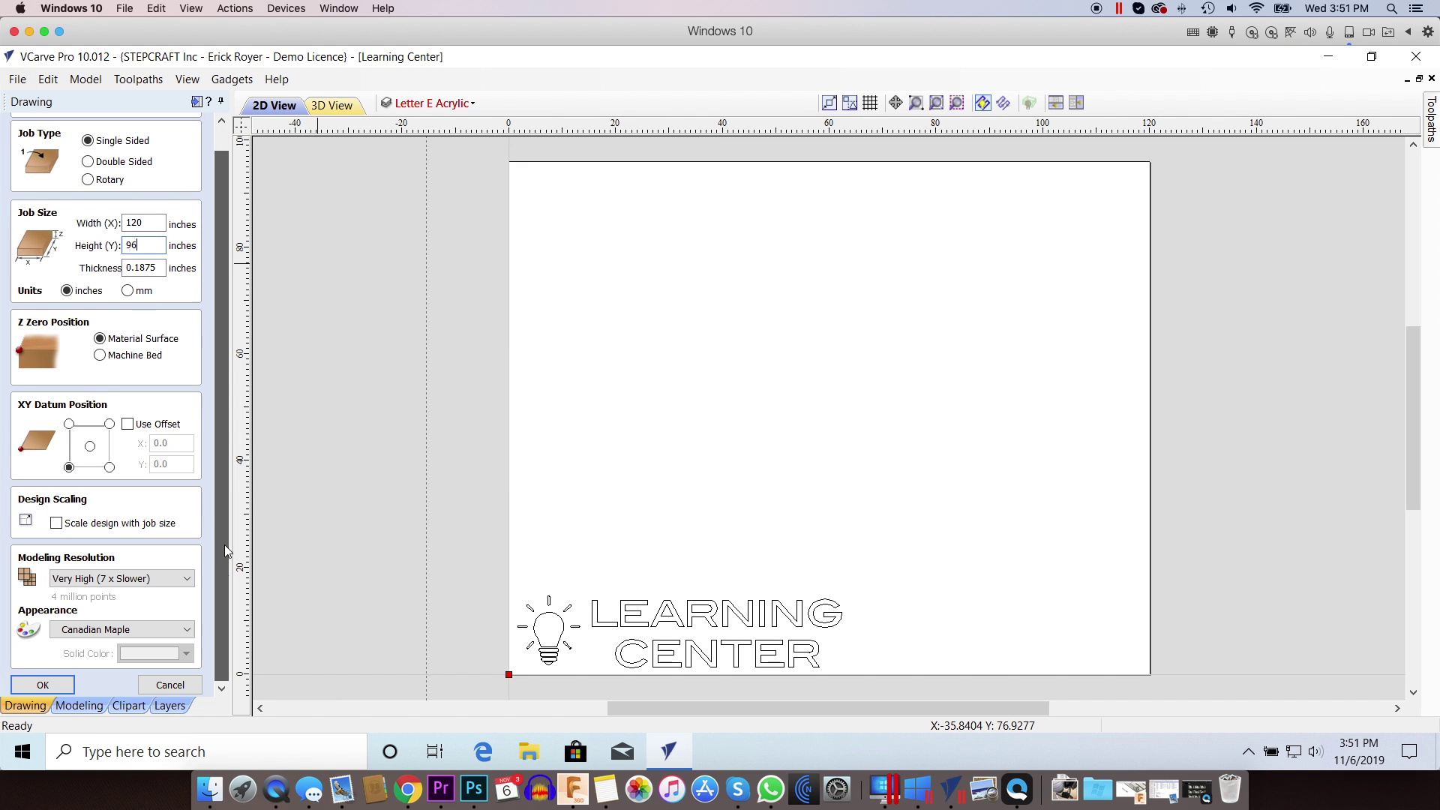
pyautogui.click(41, 685)
# Move the whole light bulb and LEARNING CENTER design to the upper middle of the enlarged job area.
pyautogui.click(720, 546)
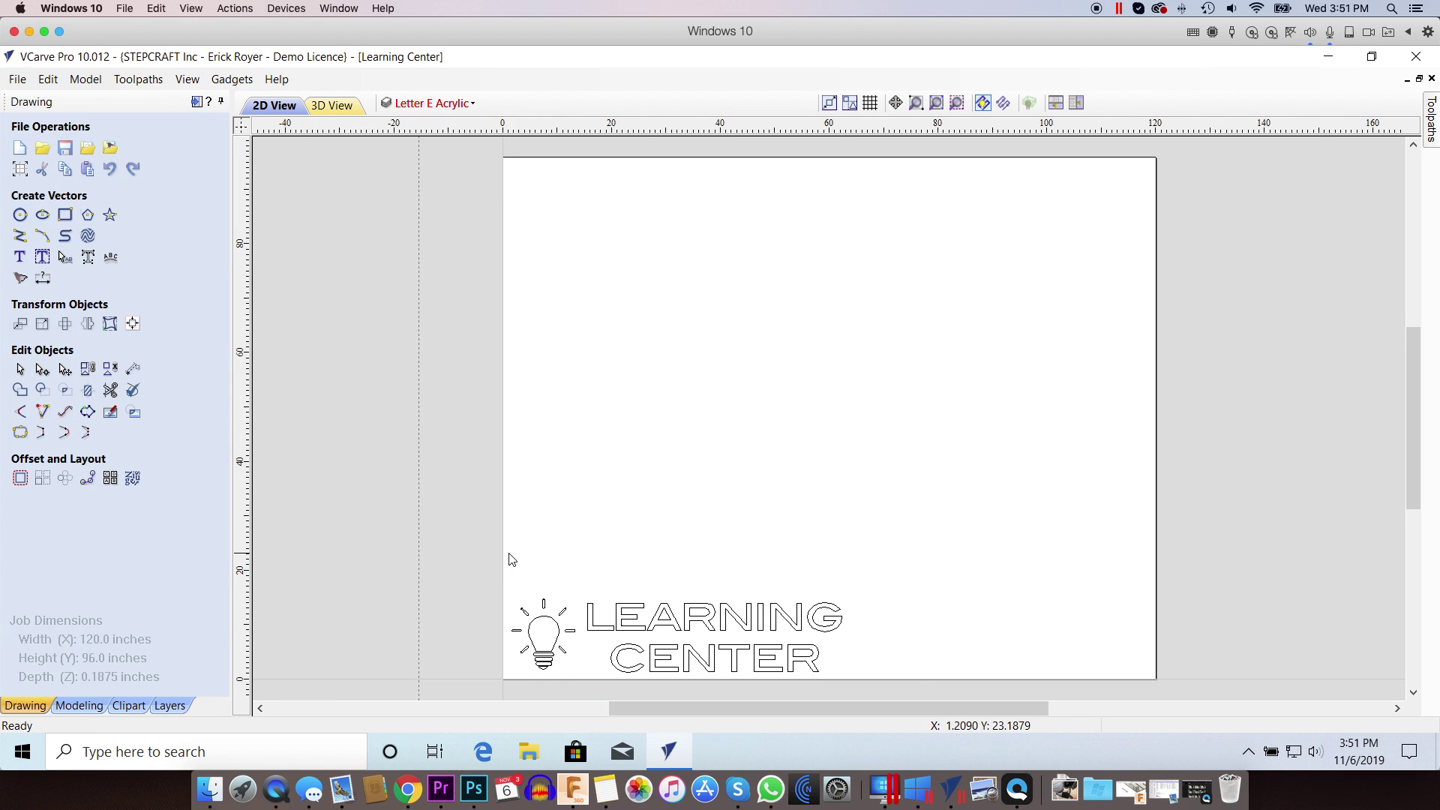
pyautogui.moveTo(504, 555); pyautogui.dragTo(885, 696)
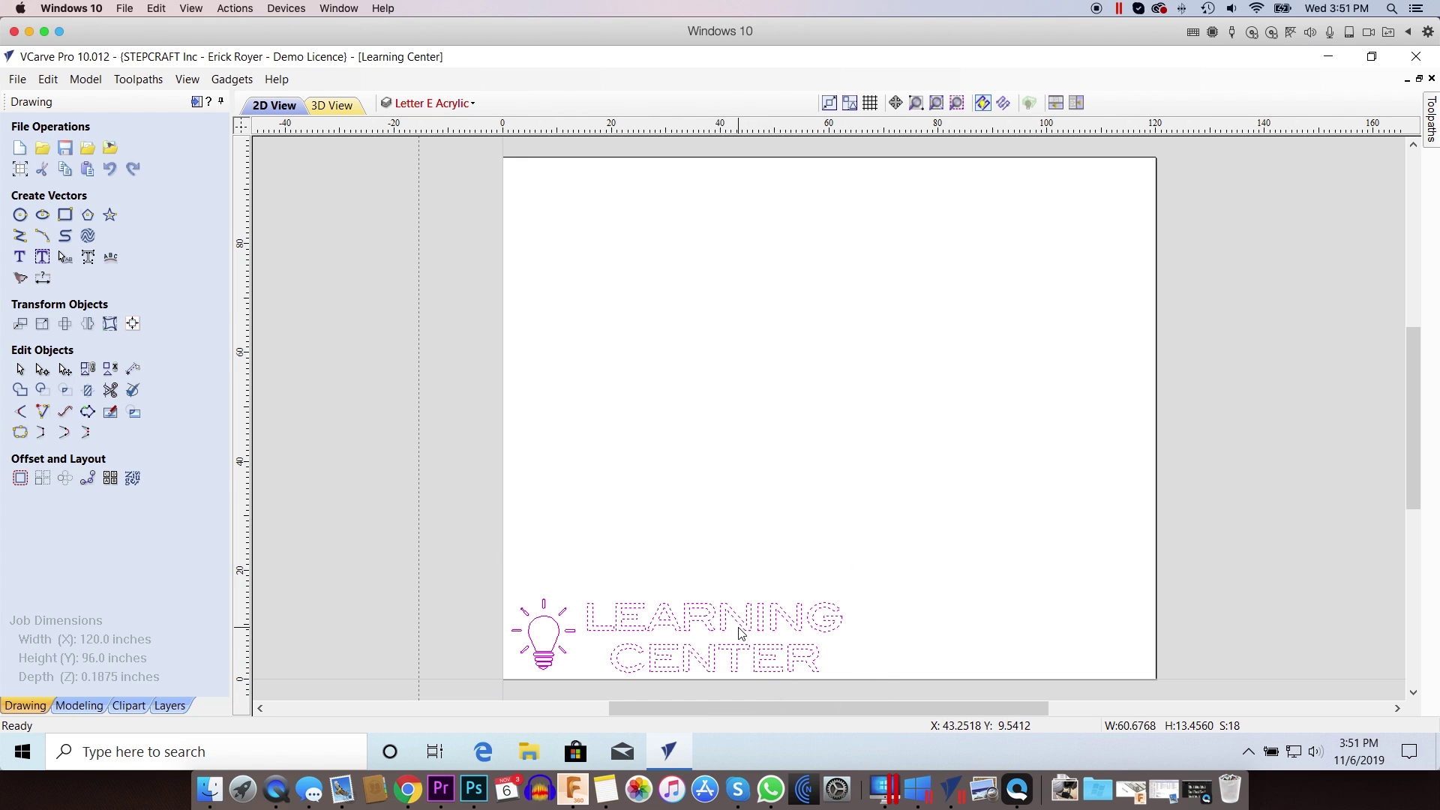
pyautogui.moveTo(739, 634); pyautogui.dragTo(887, 254)
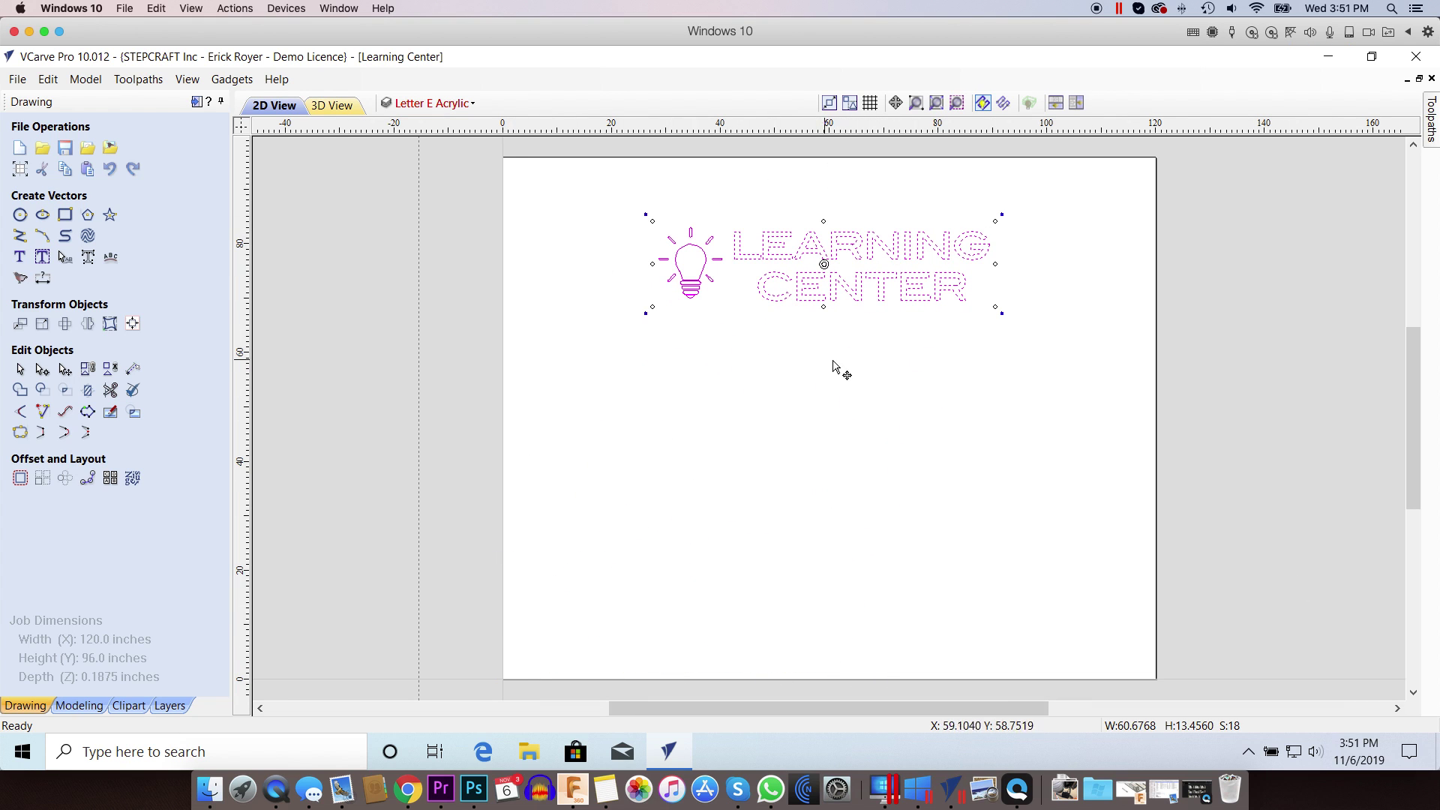
pyautogui.click(970, 379)
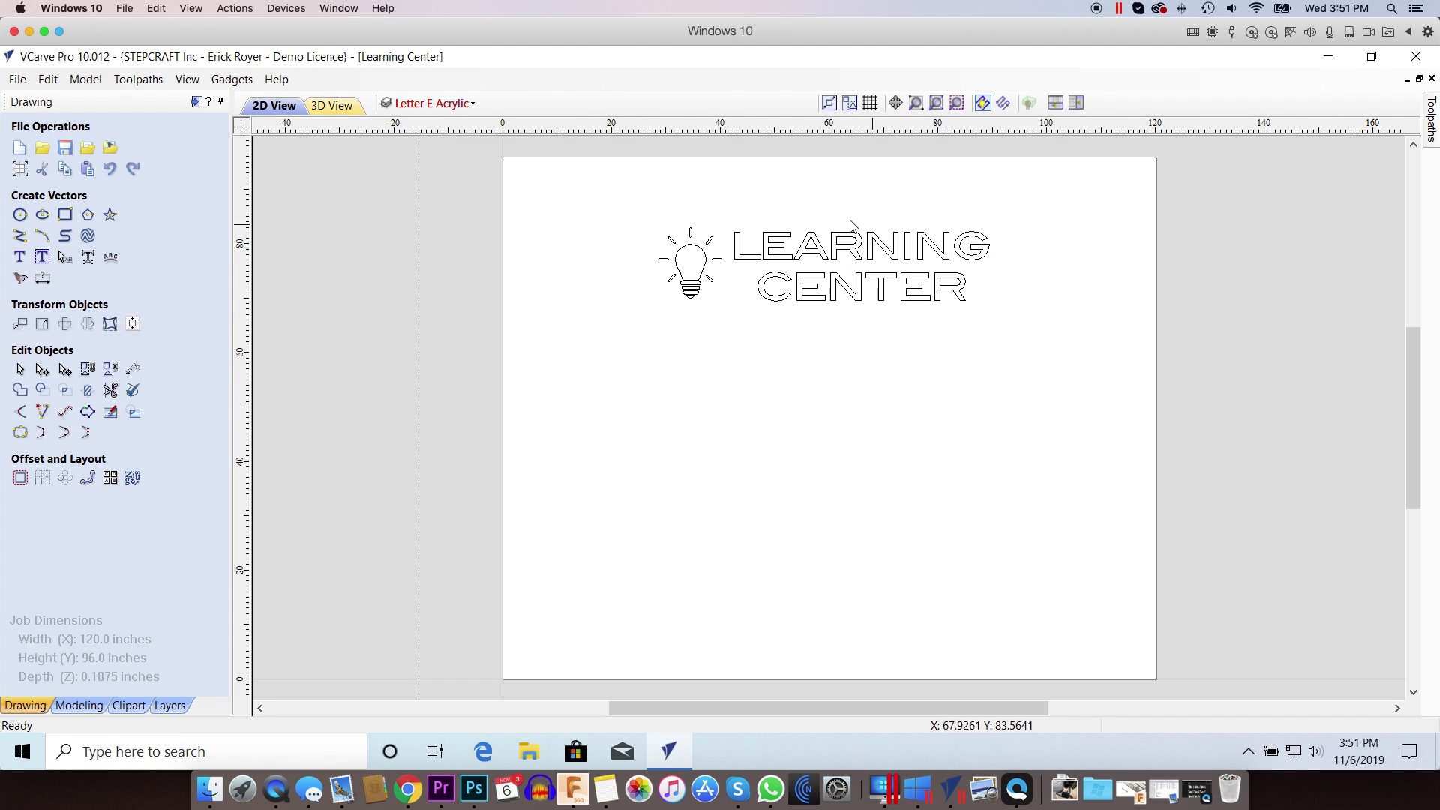
# Review the job setup's size, zero position, datum and modeling resolution settings, then leave it without changing anything.
pyautogui.click(20, 169)
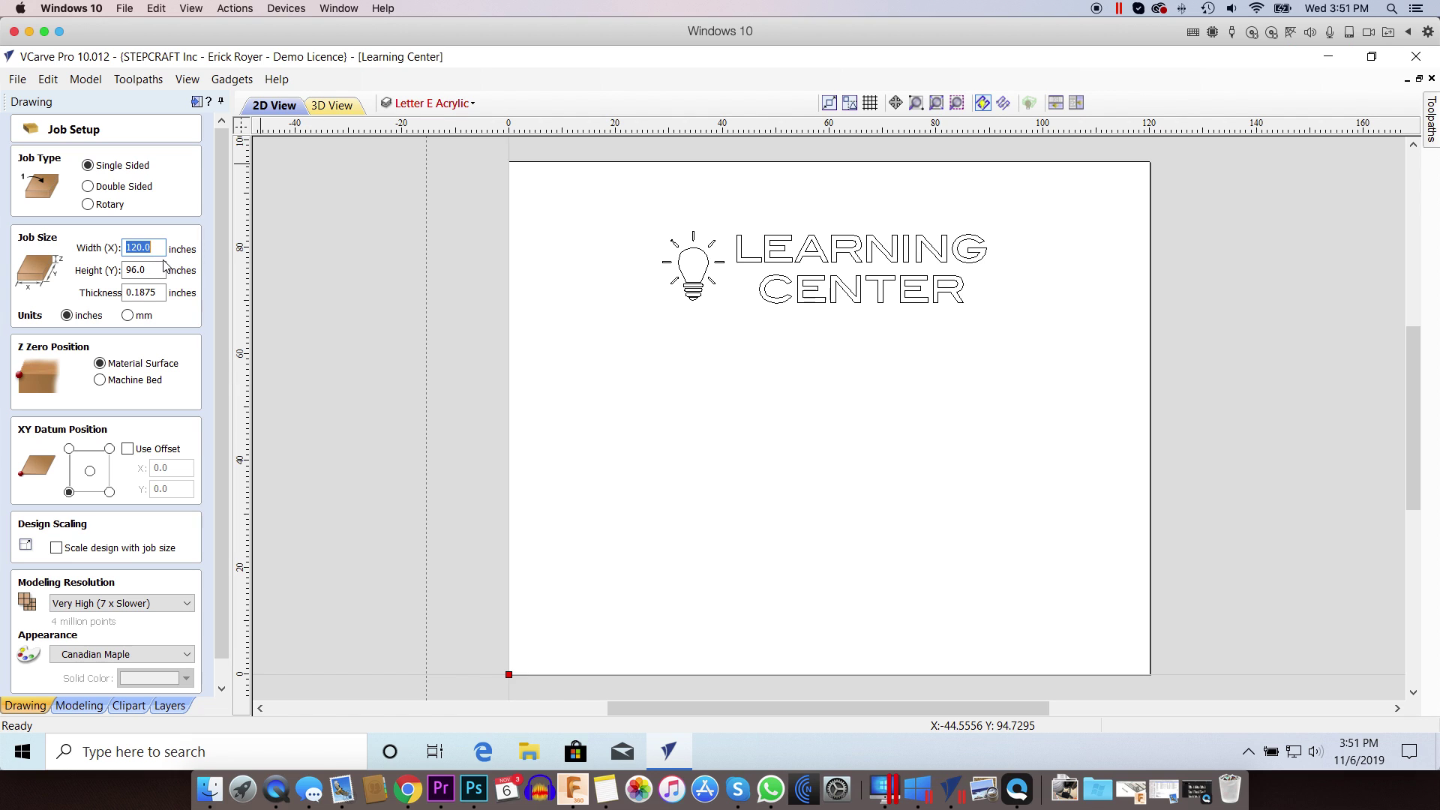
pyautogui.scroll(-1, 219, 540)
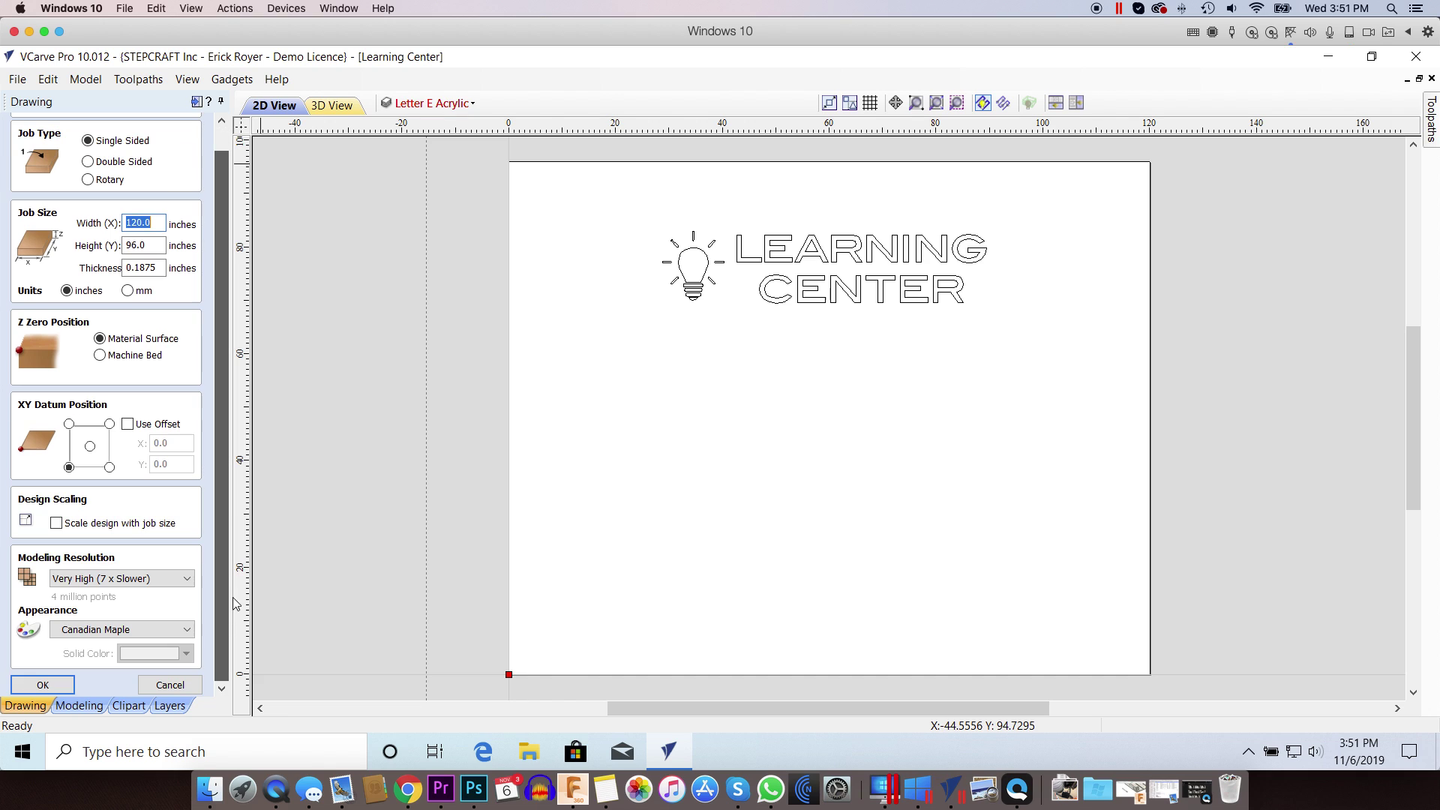
pyautogui.click(192, 683)
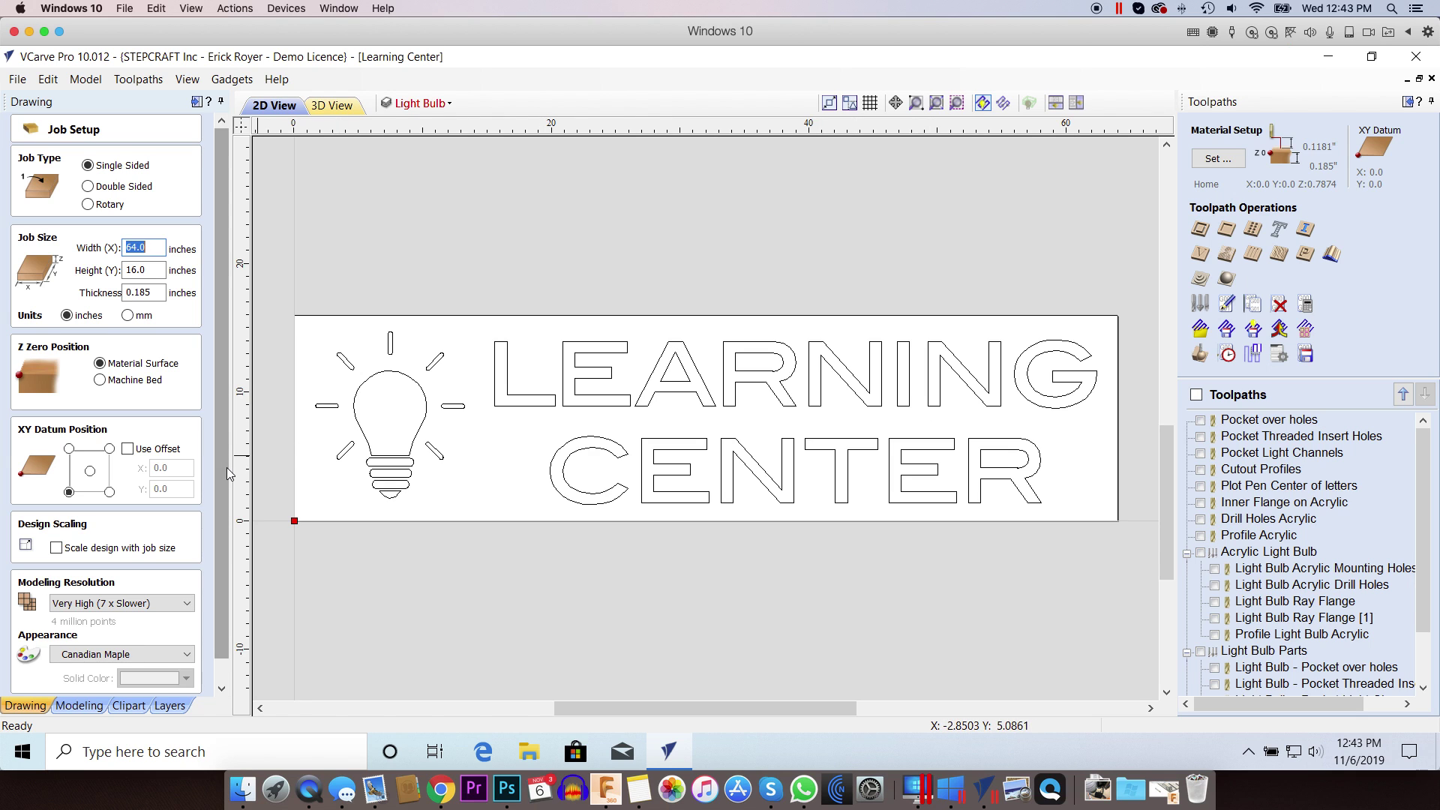
pyautogui.scroll(-1, 227, 466)
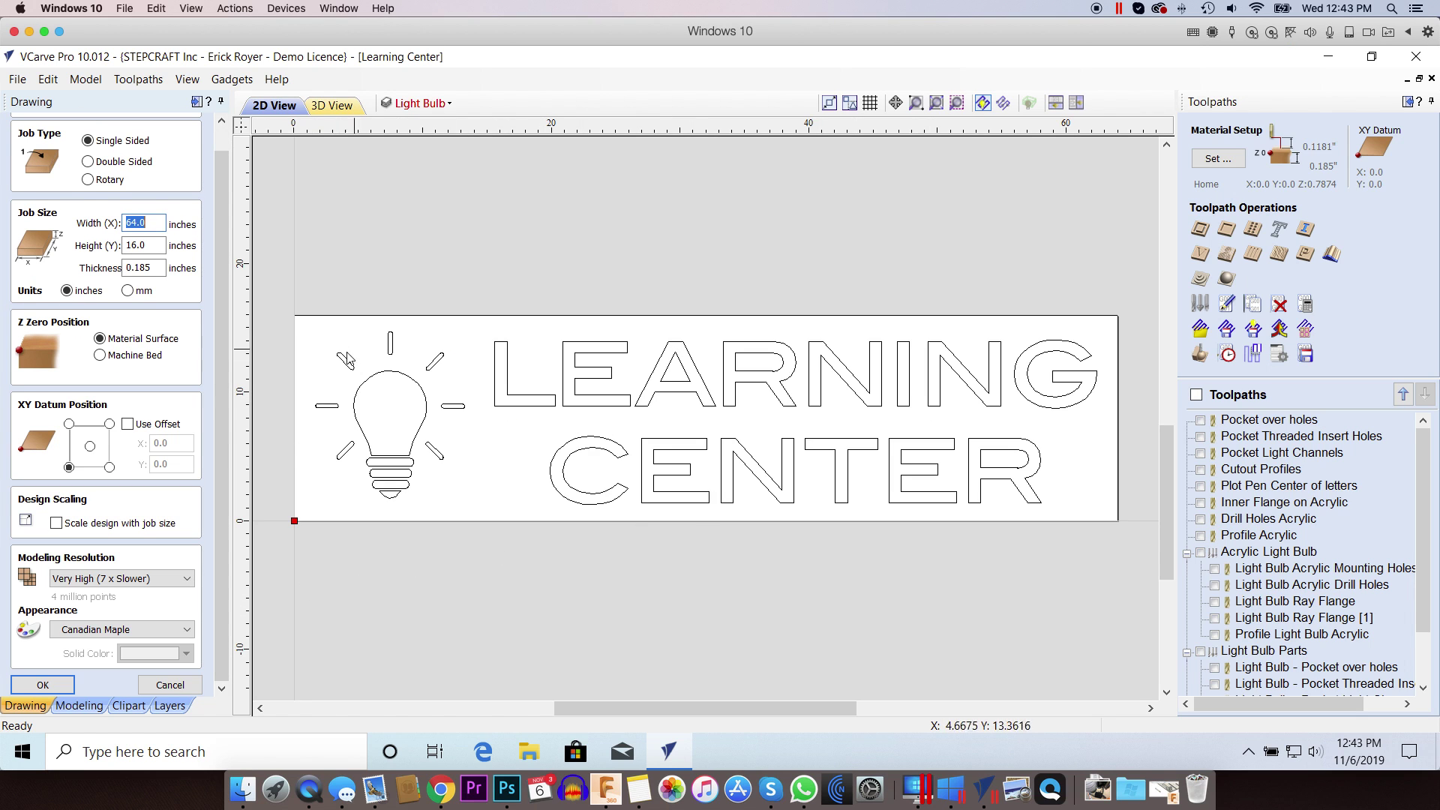
pyautogui.click(174, 686)
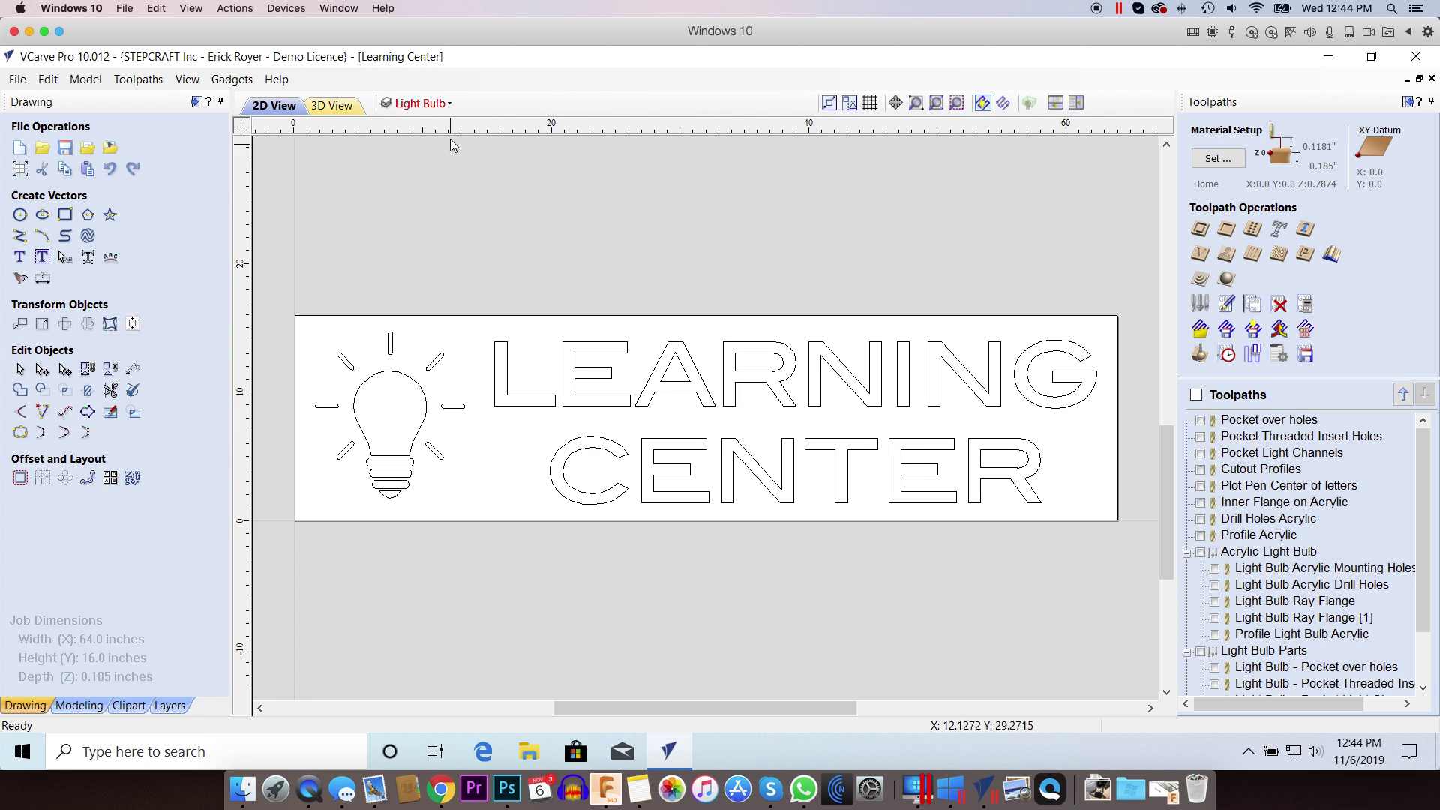
# Hide the Complete layout layer, show the Letter E layer and make Letter E the active layer.
pyautogui.click(441, 105)
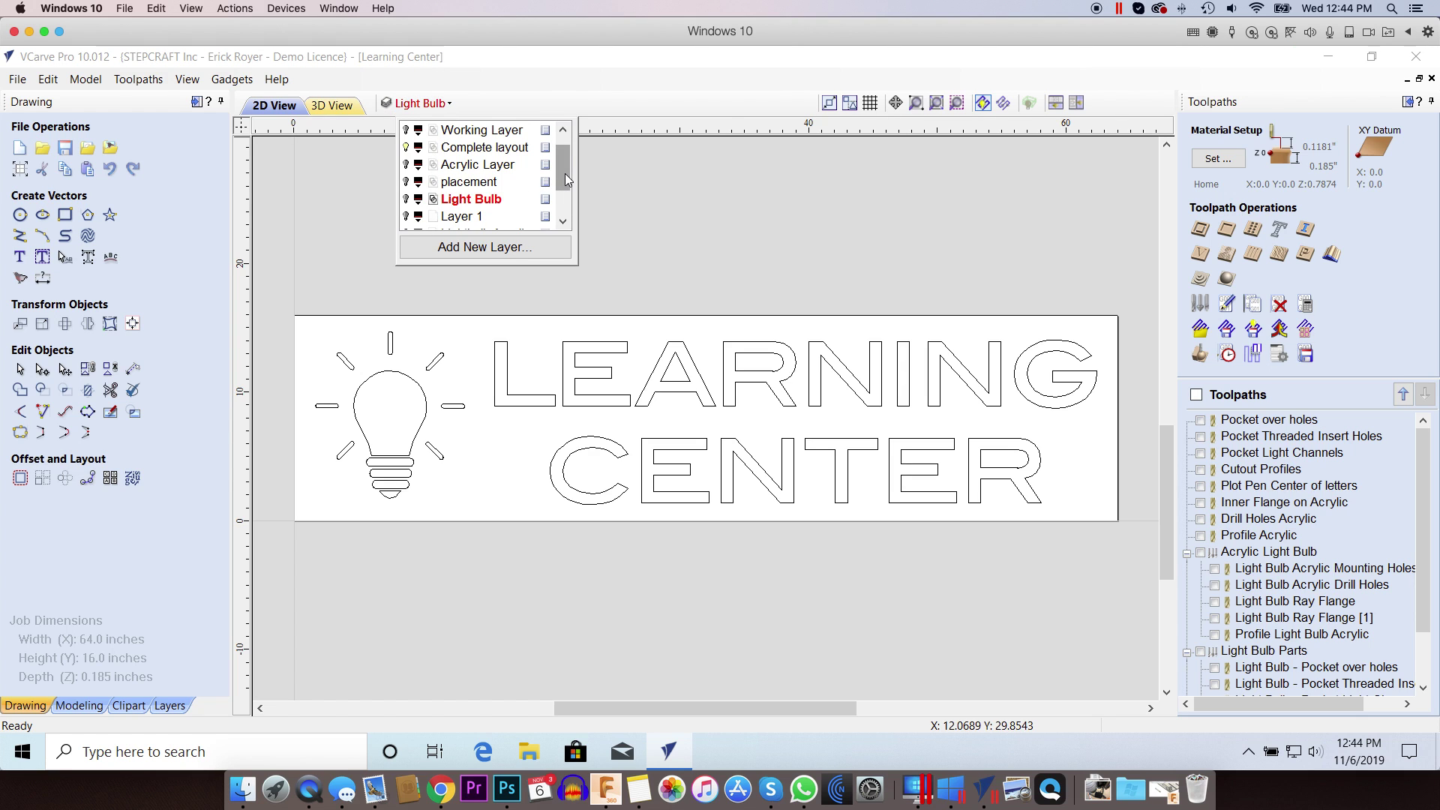
pyautogui.moveTo(565, 173); pyautogui.dragTo(569, 141)
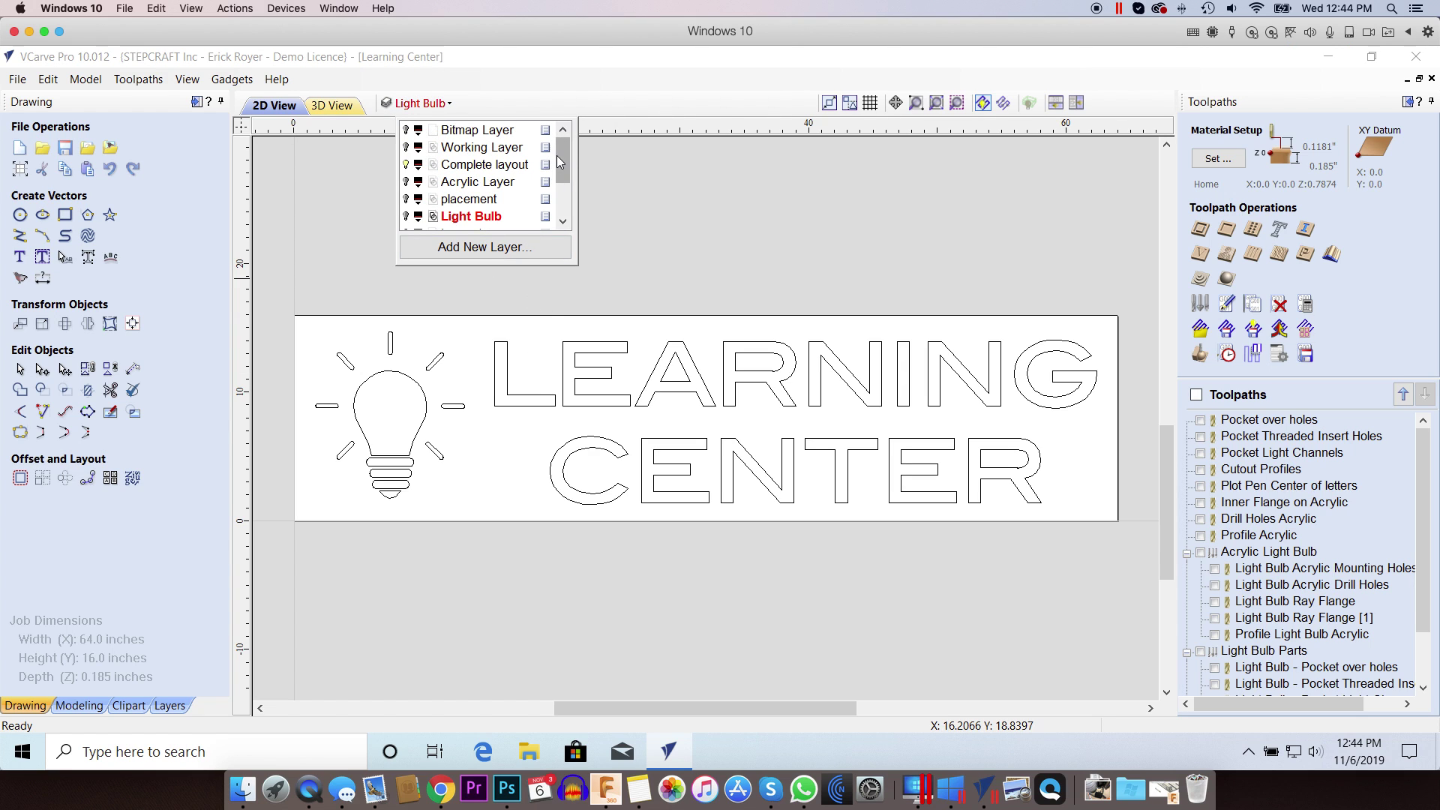
pyautogui.click(405, 165)
pyautogui.moveTo(557, 160); pyautogui.dragTo(556, 217)
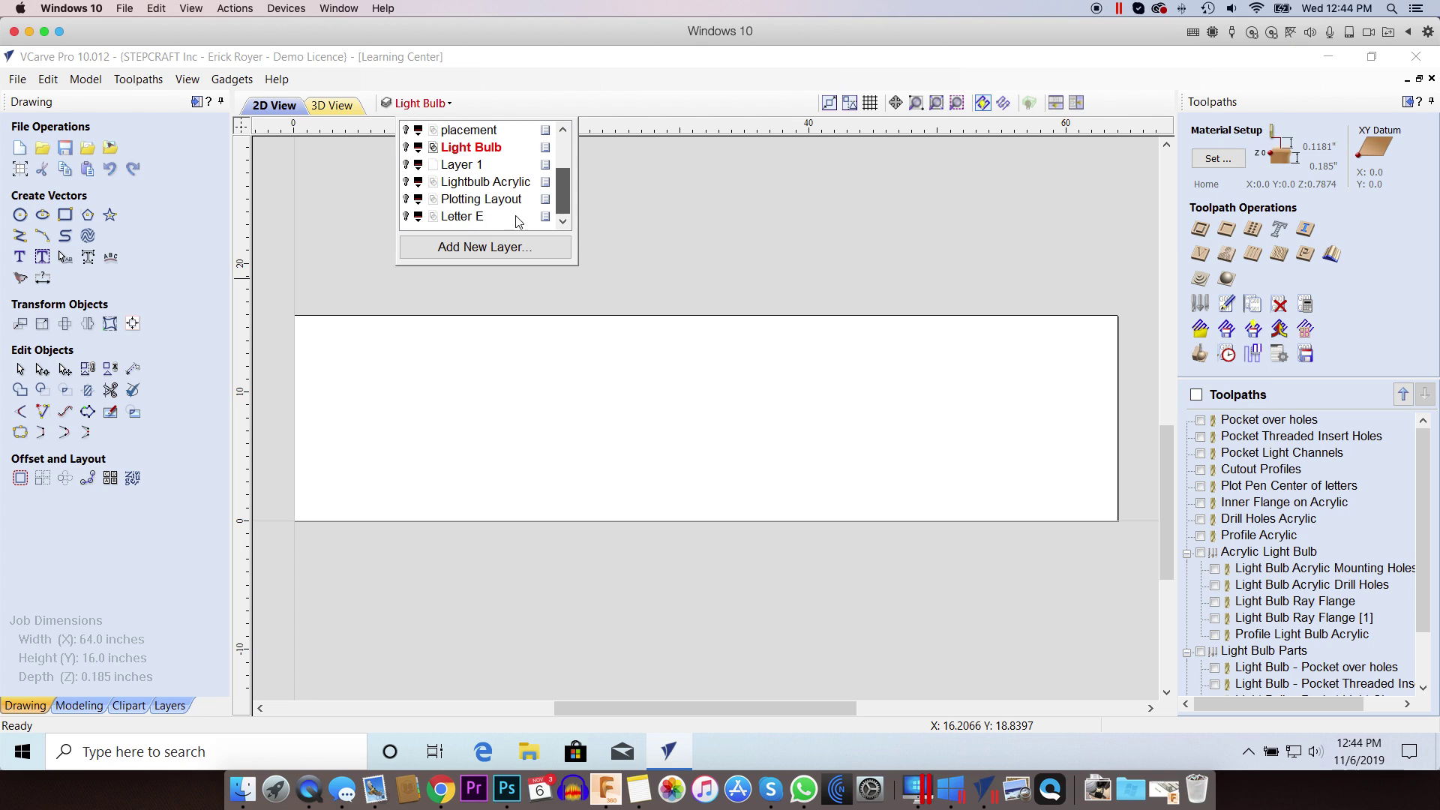
pyautogui.click(406, 216)
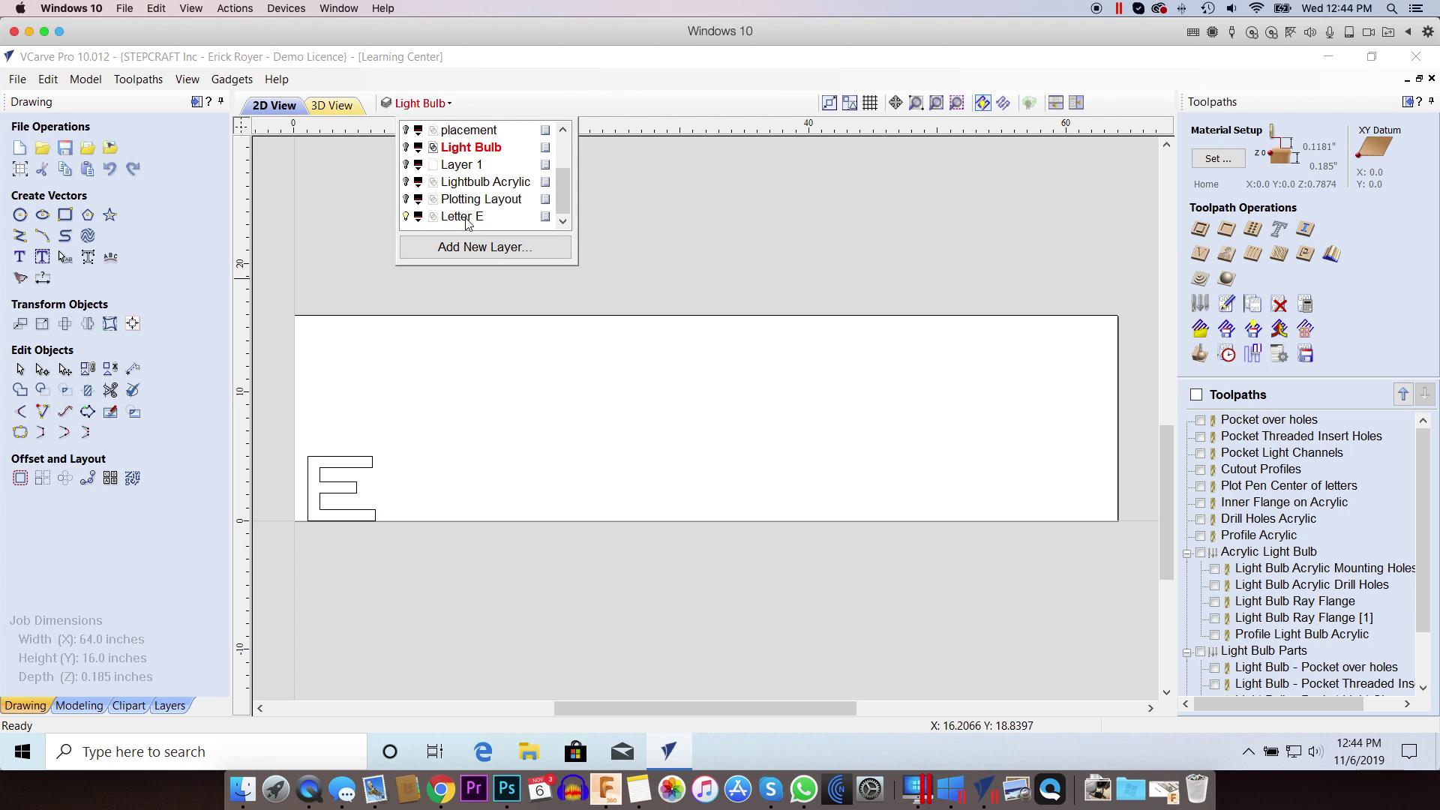
pyautogui.click(463, 218)
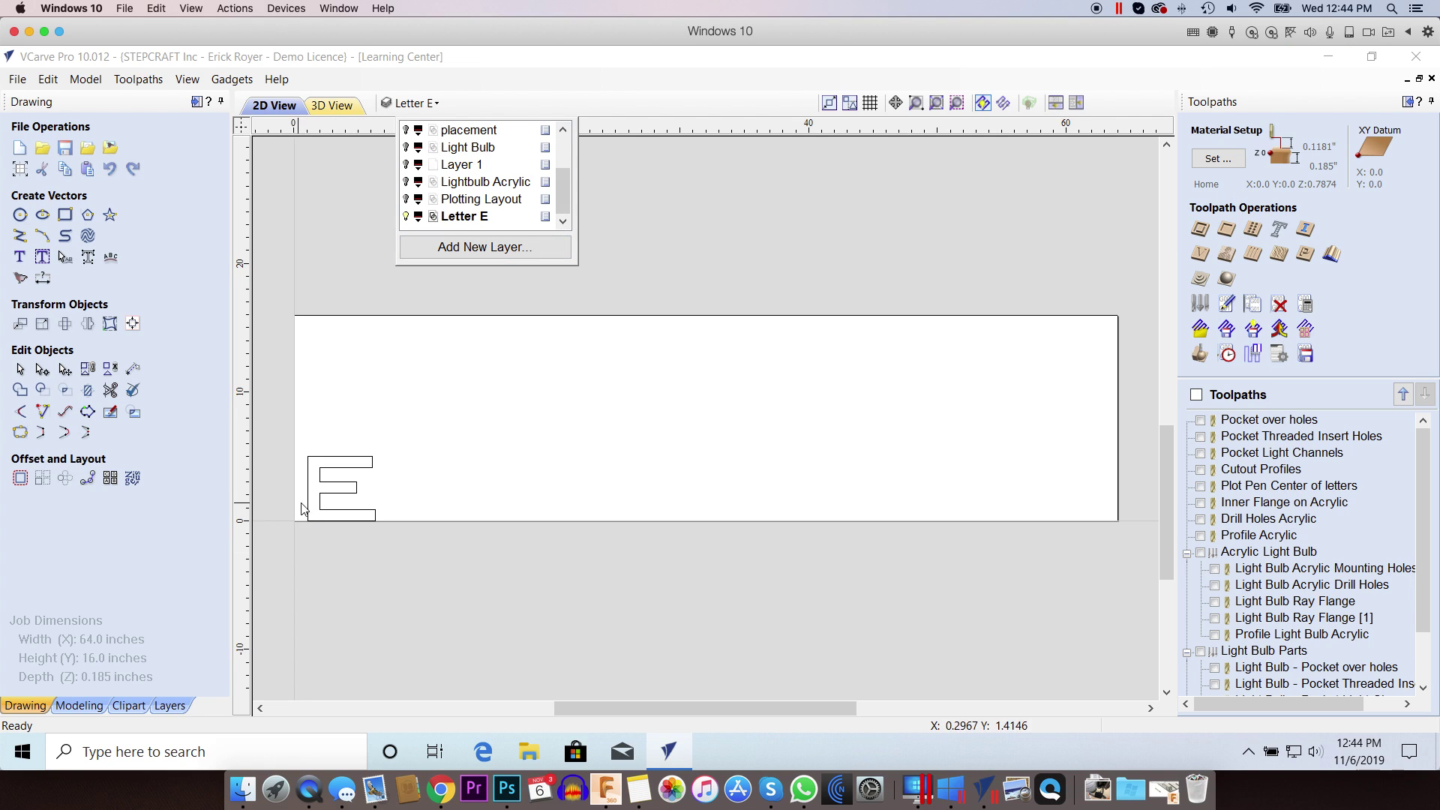
# Offset the letter E outline inwards by 0.2 inches with sharp corners, keeping the original.
pyautogui.scroll(5, 306, 509)
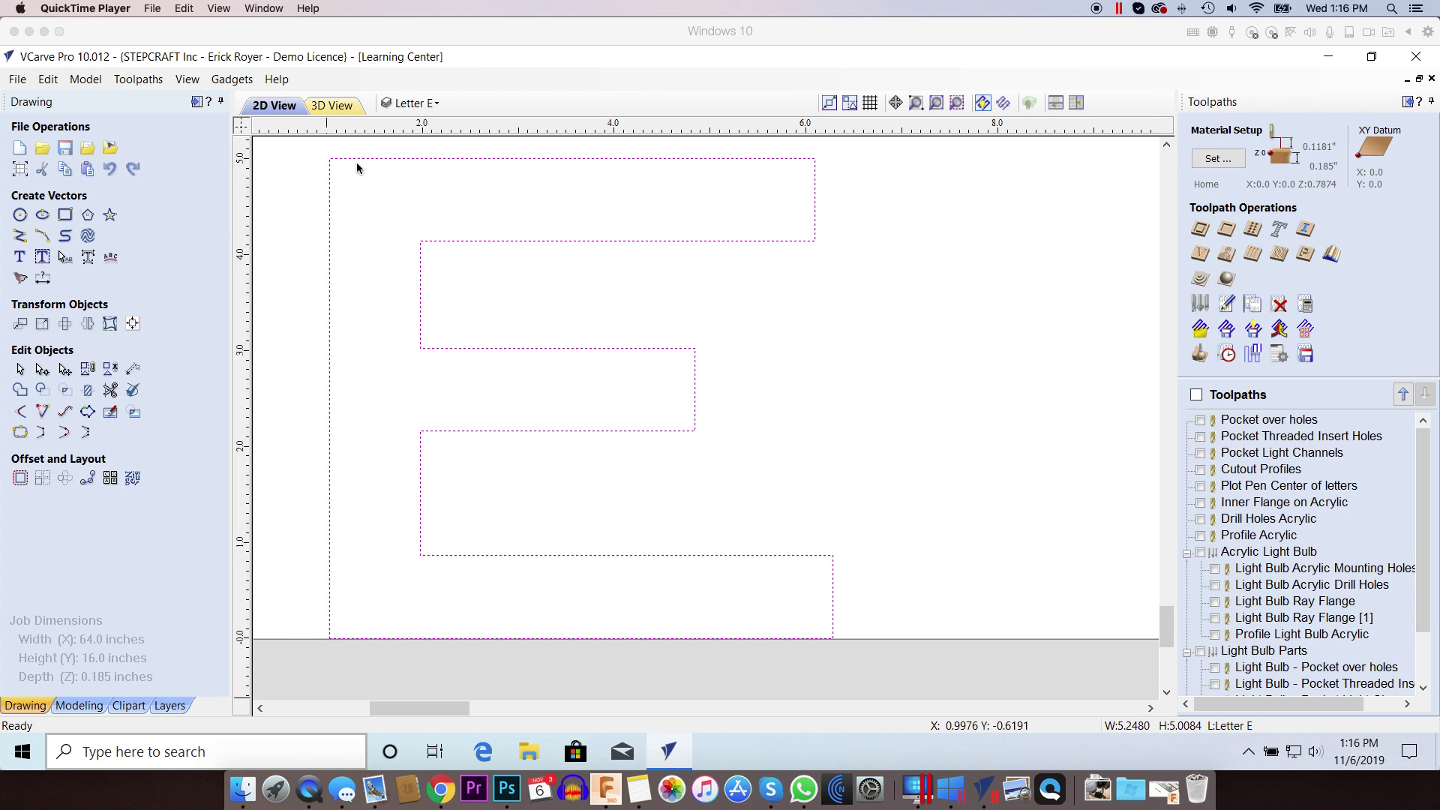
pyautogui.click(24, 486)
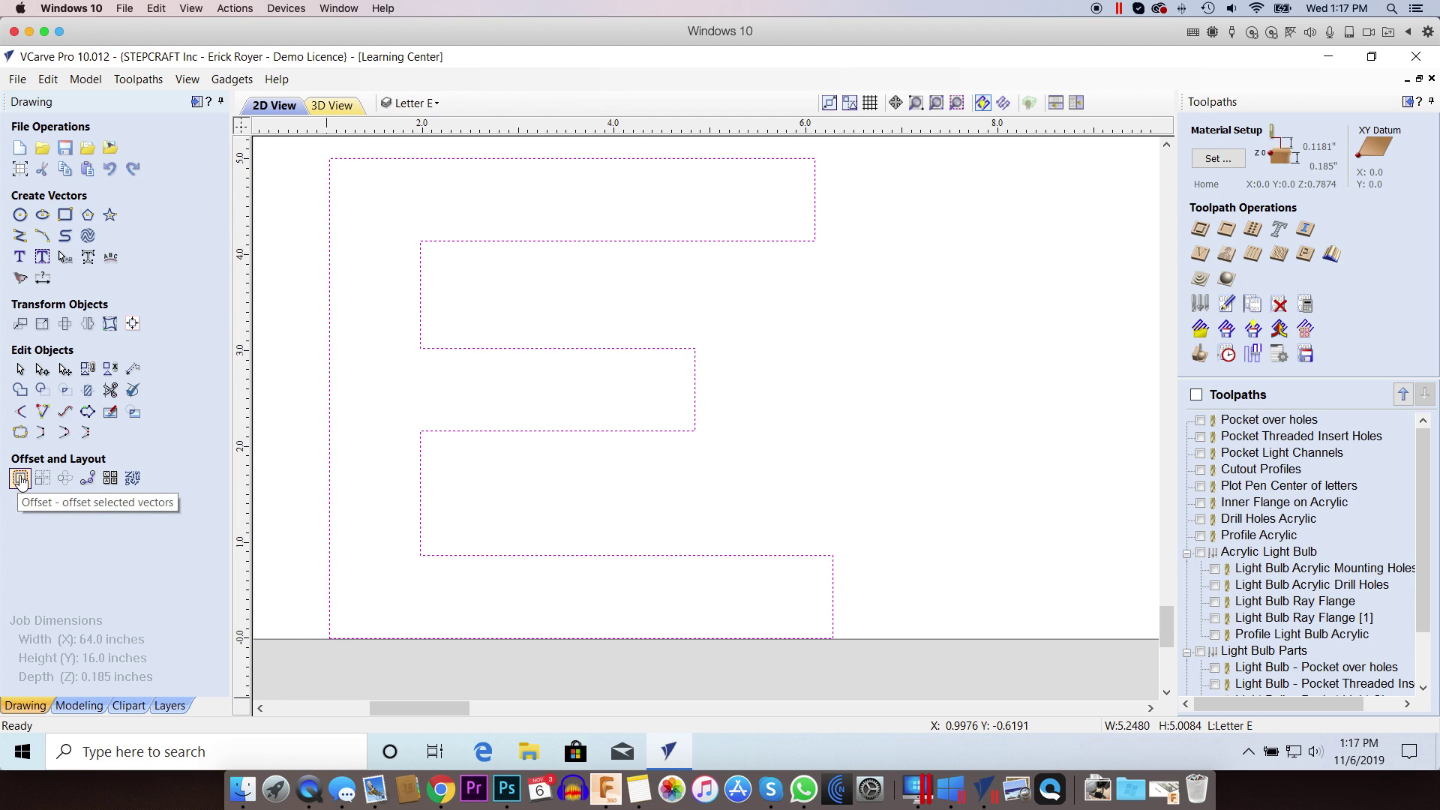
pyautogui.click(20, 481)
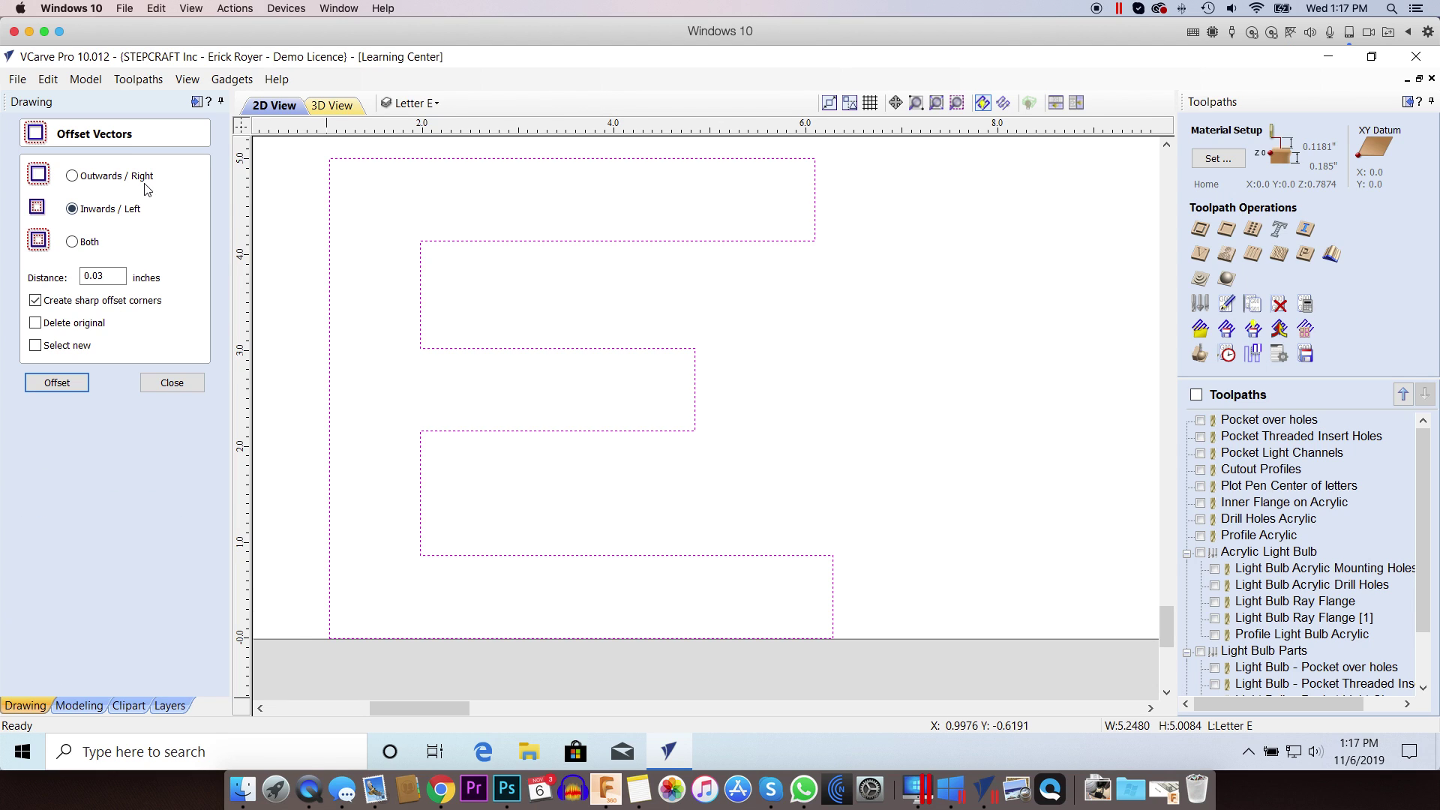
pyautogui.moveTo(105, 276); pyautogui.dragTo(93, 277)
pyautogui.write('2')
pyautogui.click(56, 383)
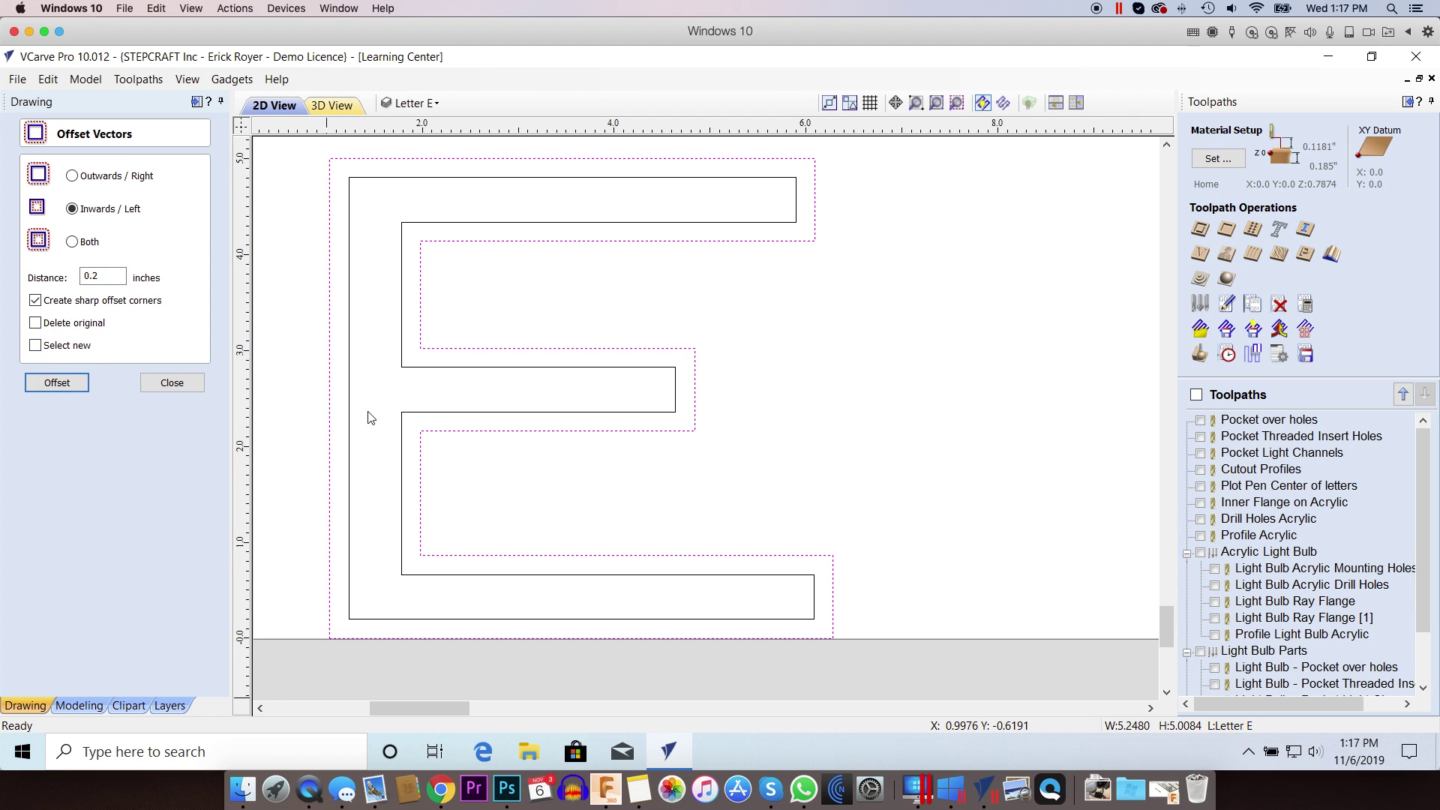
pyautogui.click(191, 384)
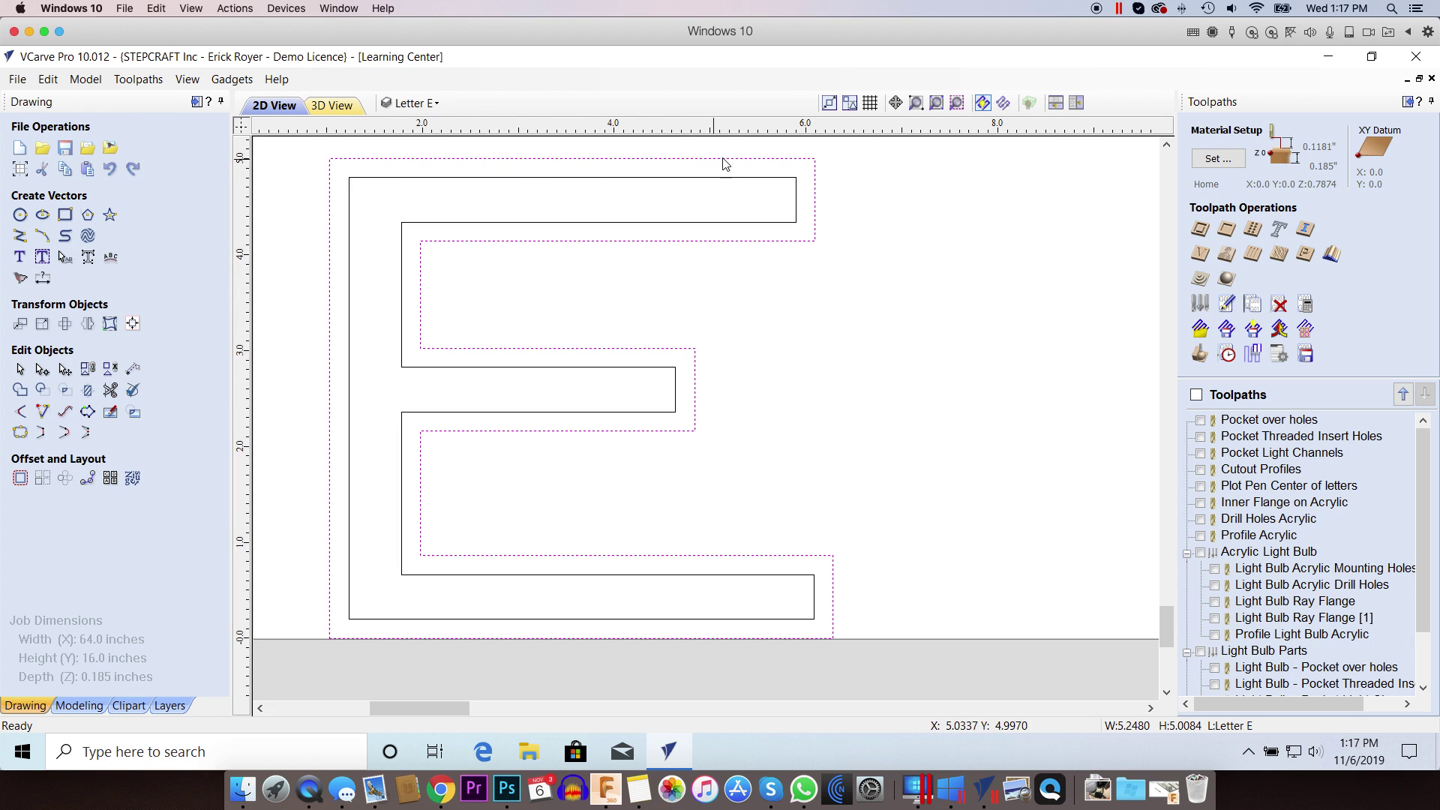
# Measure the gap between the two E outlines and the height of the inner outline's top arm.
pyautogui.click(133, 369)
pyautogui.moveTo(795, 178); pyautogui.dragTo(796, 160)
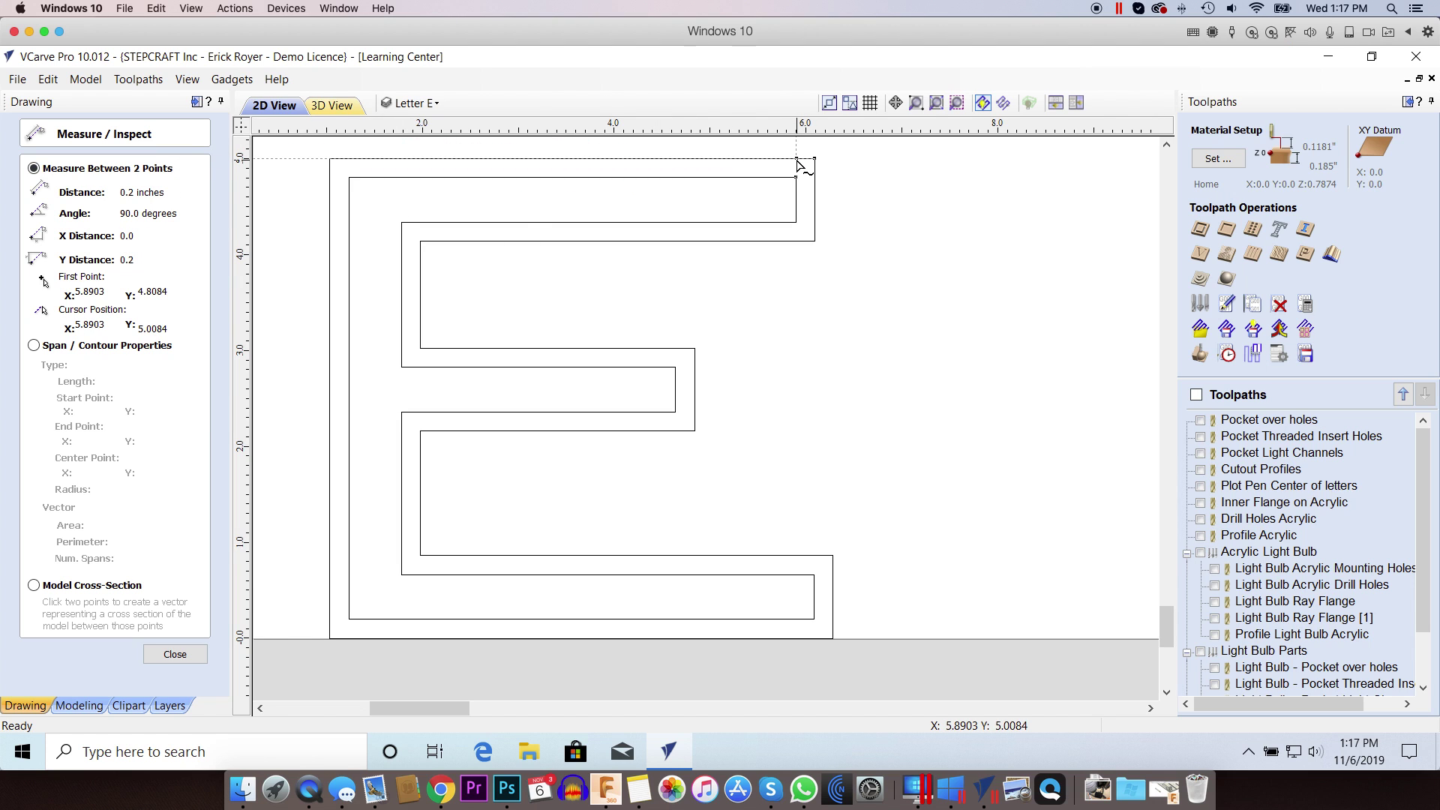
pyautogui.press('Escape')
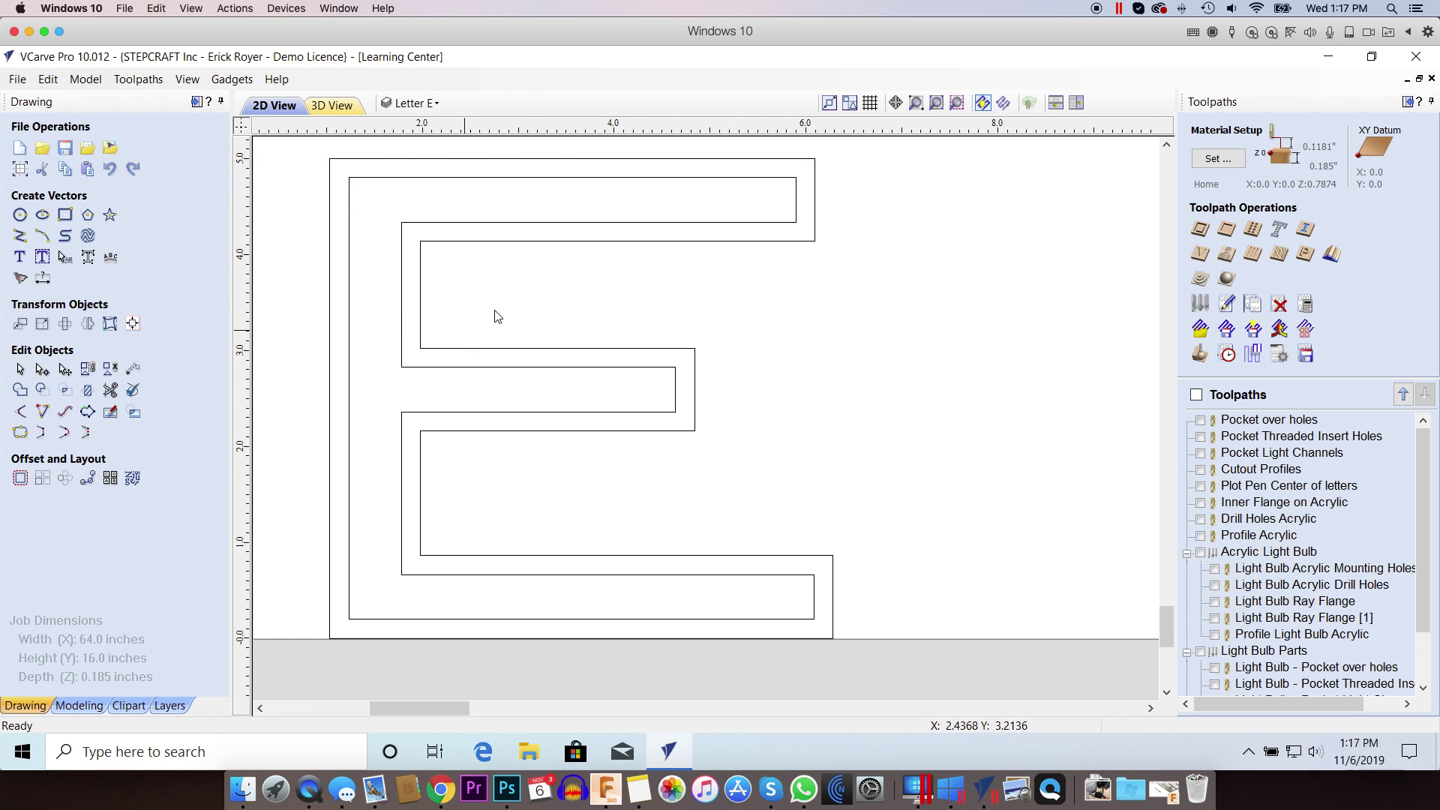
pyautogui.click(133, 368)
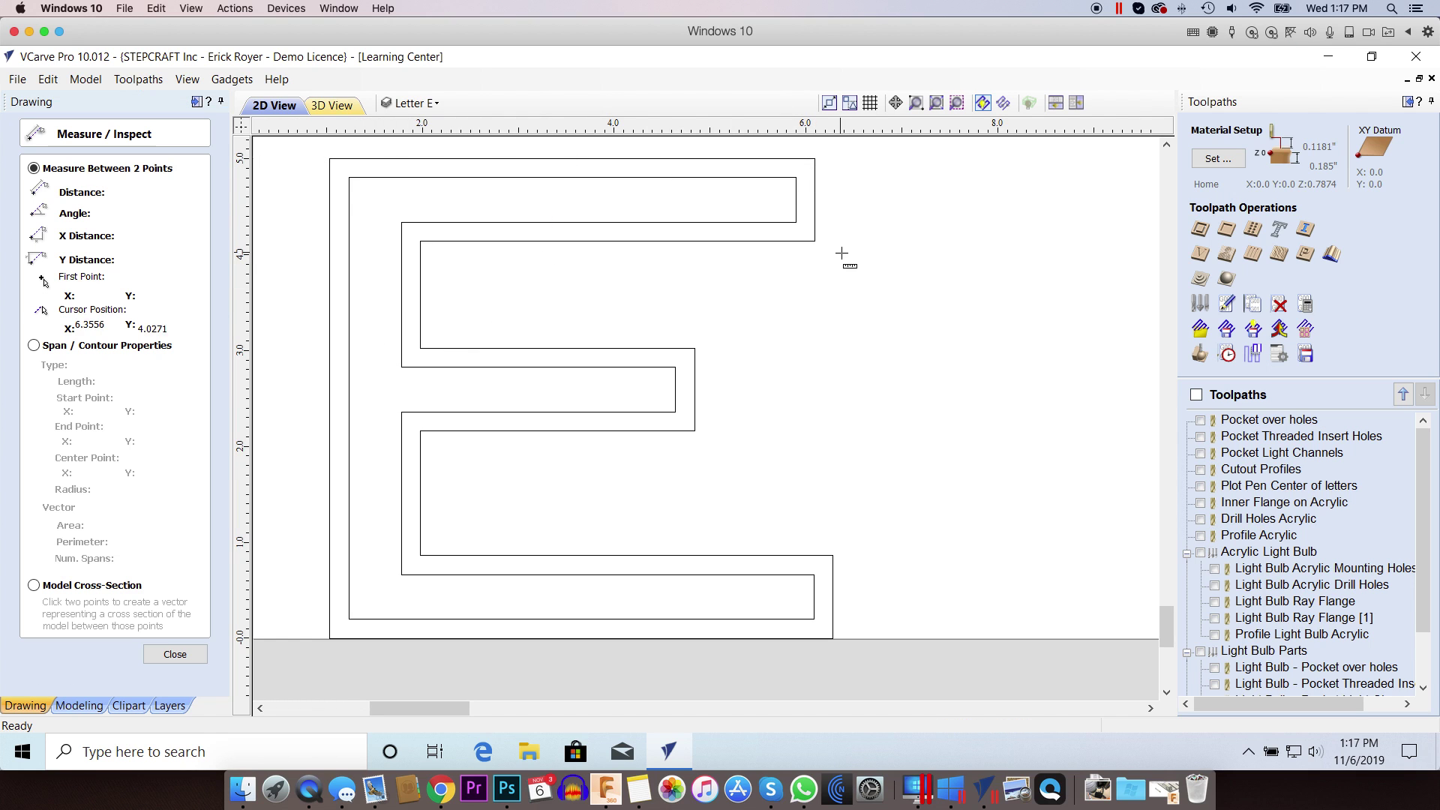
pyautogui.click(801, 222)
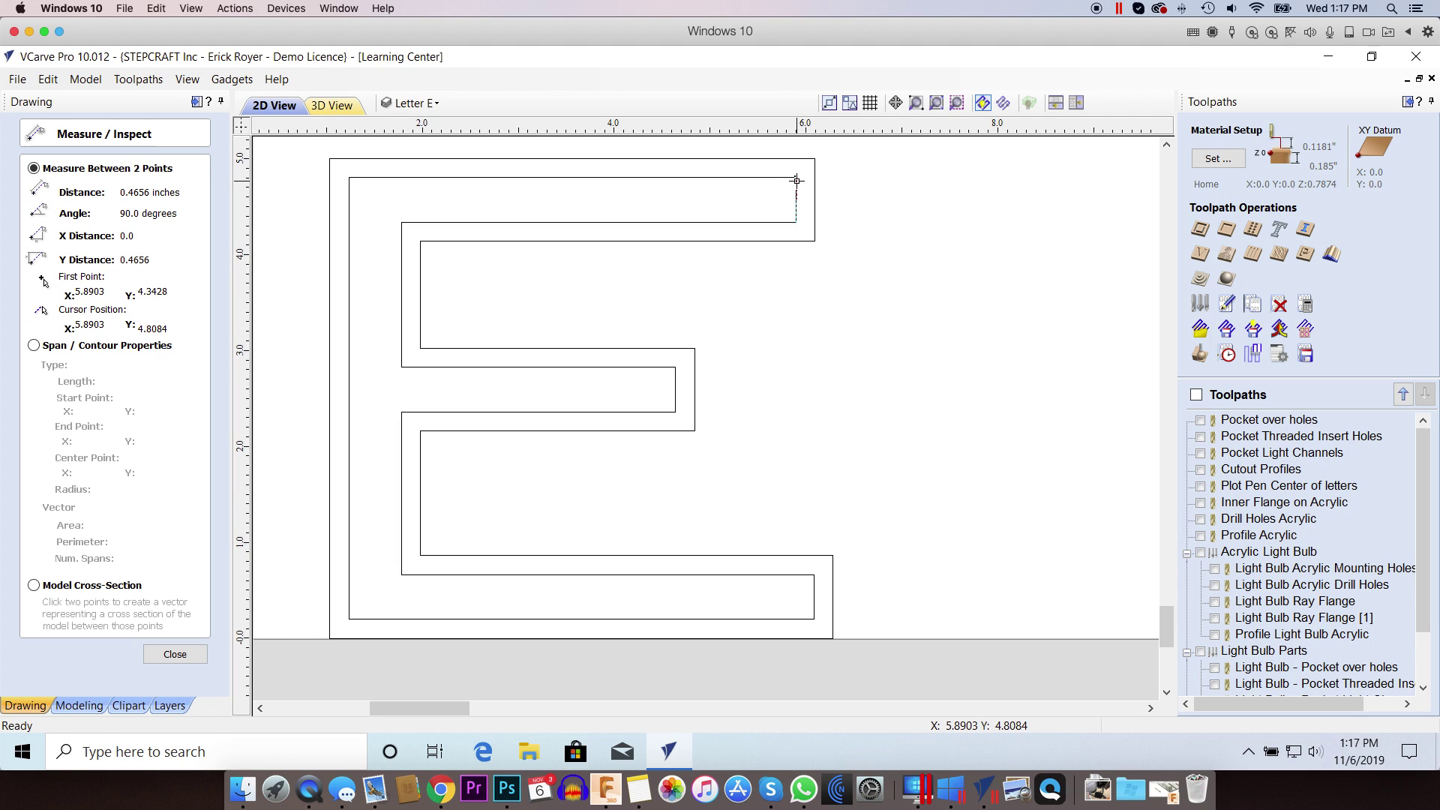
pyautogui.press('Escape')
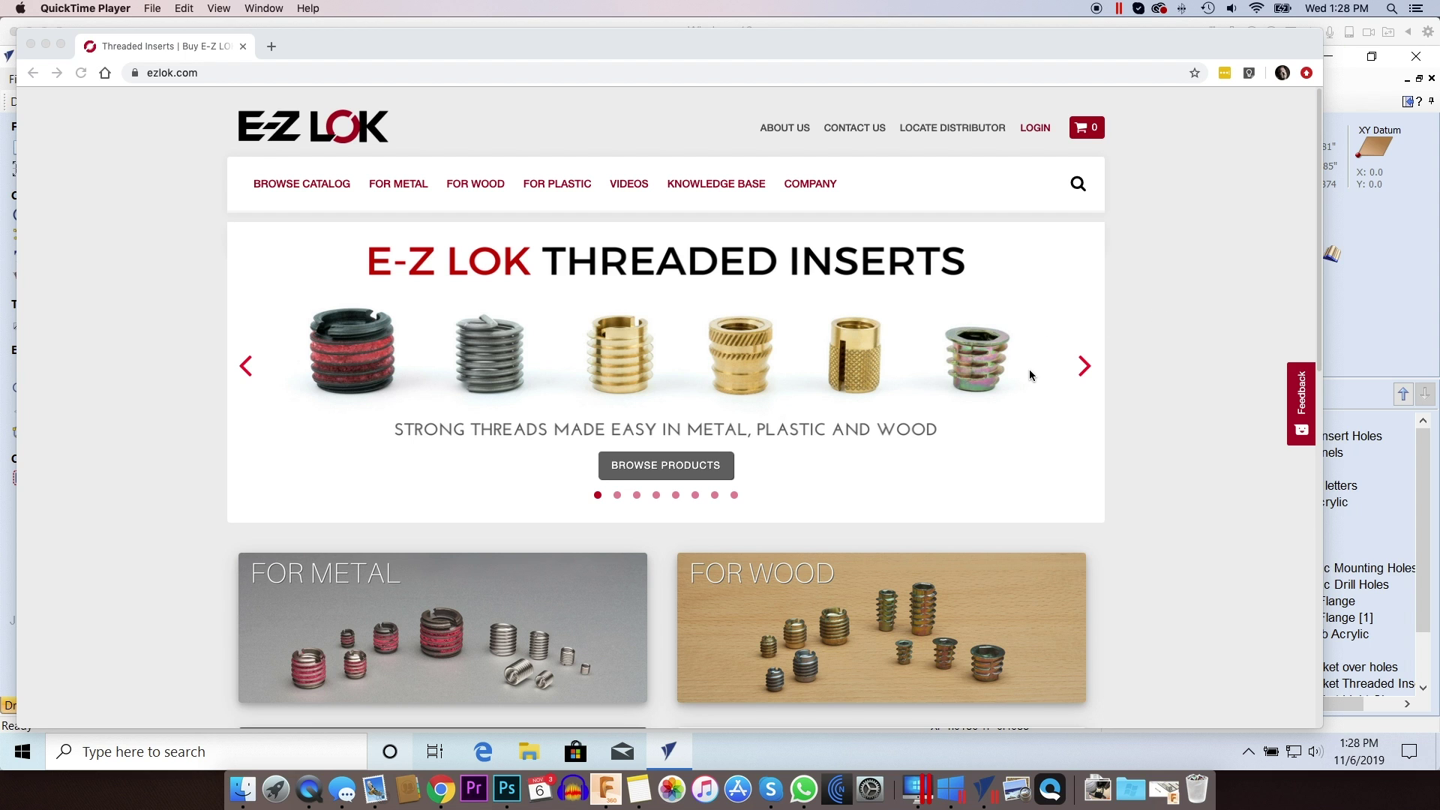
# On the E-Z LOK website in the browser, go through the wood inserts to the E-Z Hex soft wood inserts and open the Flanged insert's dimensional drawings.
pyautogui.scroll(-4, 1029, 373)
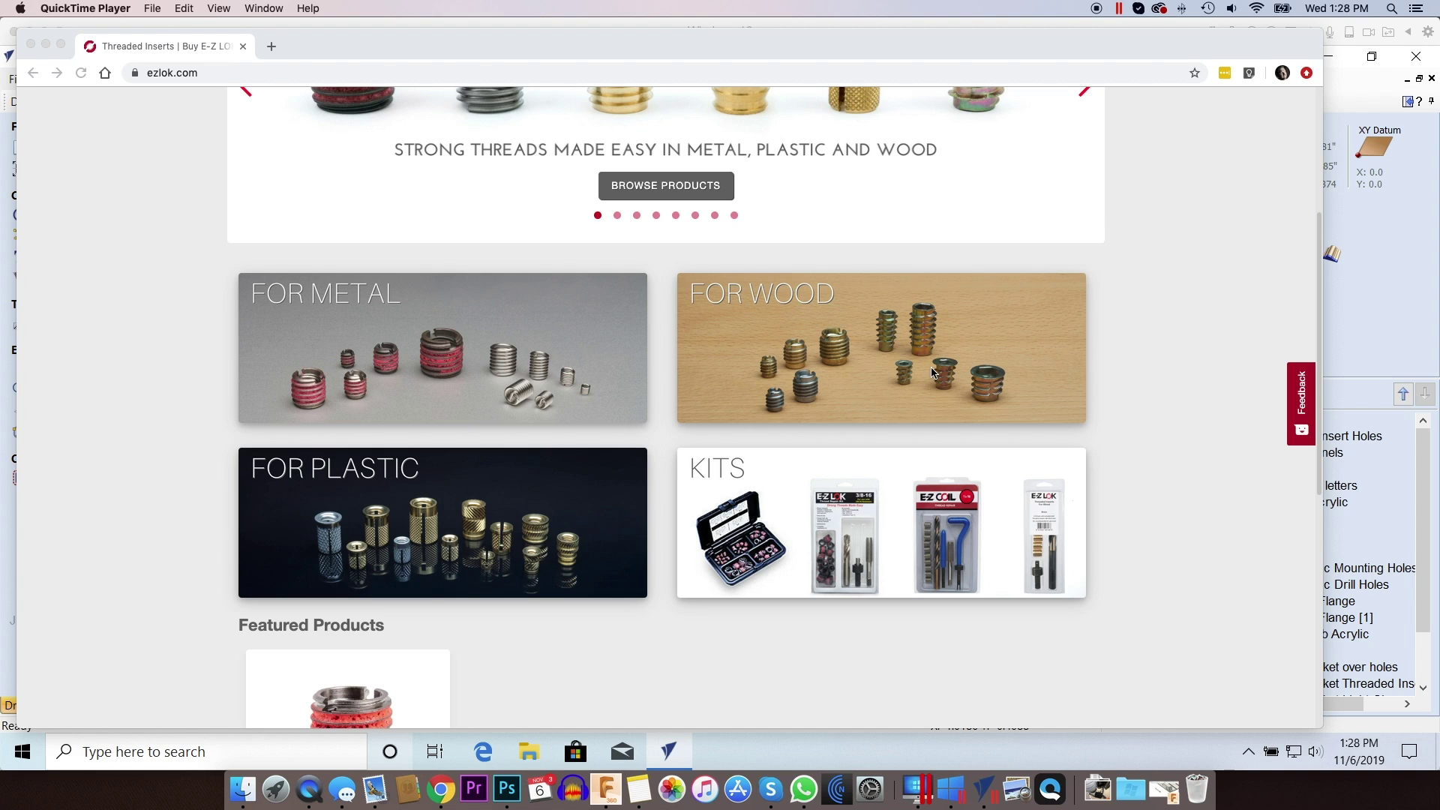
pyautogui.click(825, 330)
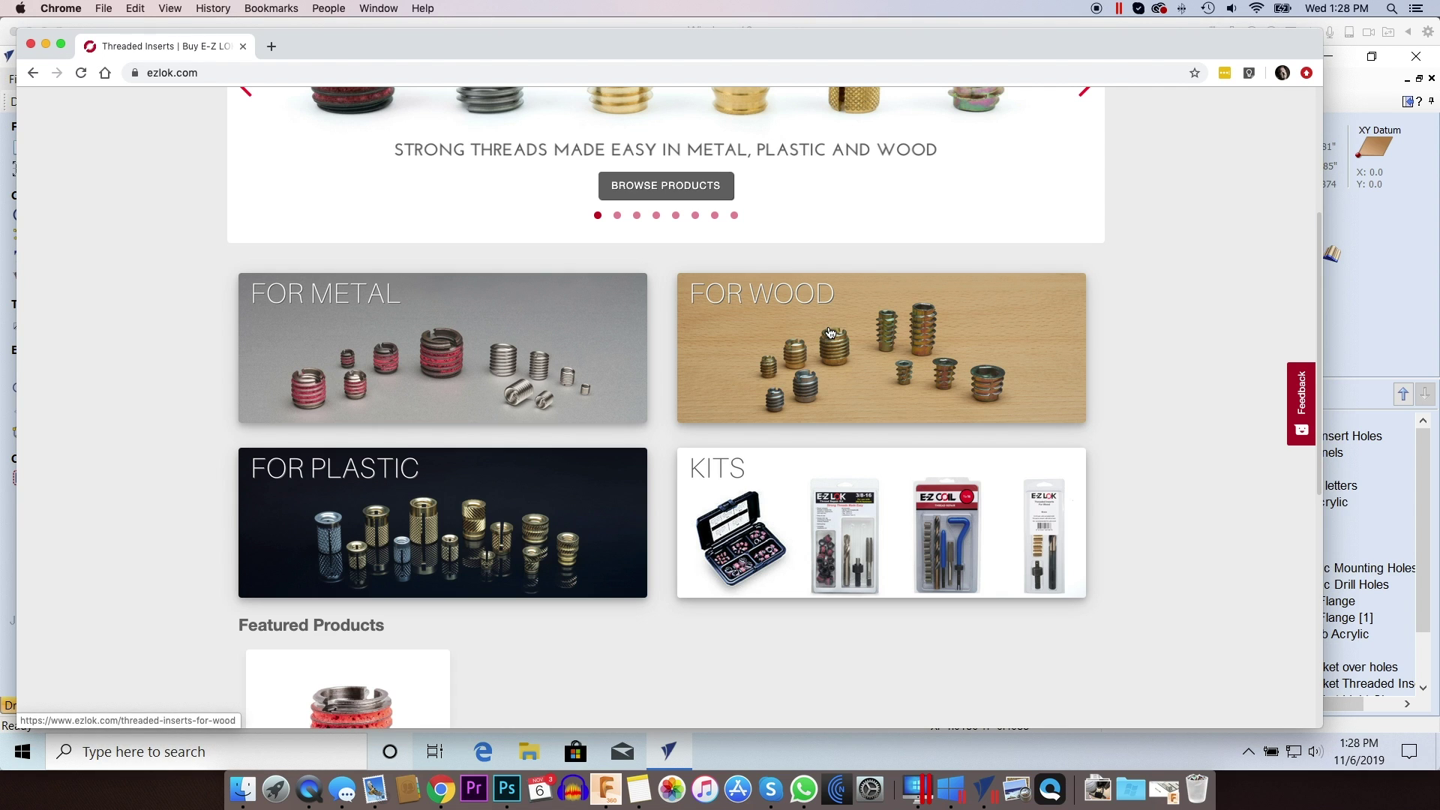
pyautogui.click(831, 332)
pyautogui.scroll(-3, 780, 371)
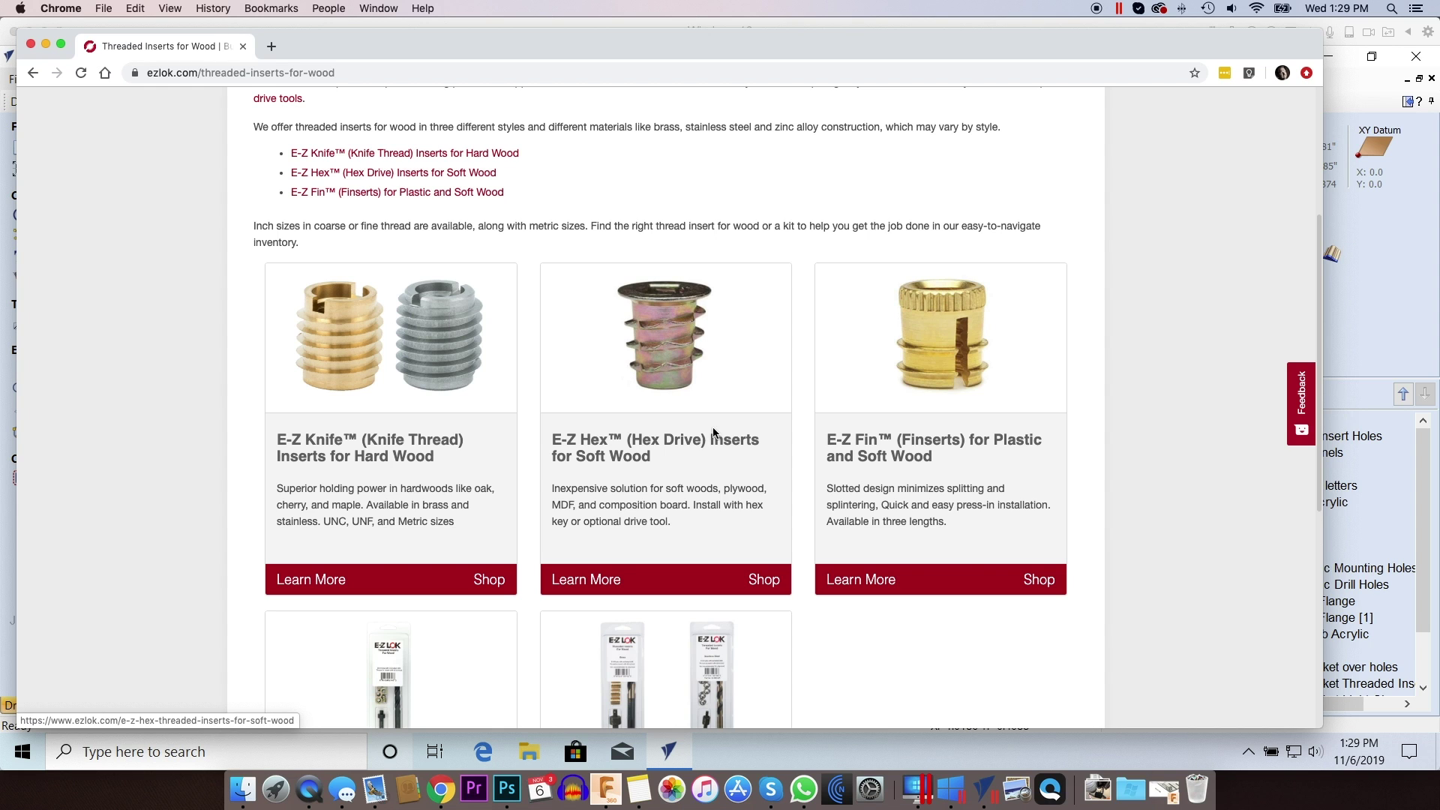
pyautogui.click(701, 405)
pyautogui.scroll(-7, 675, 420)
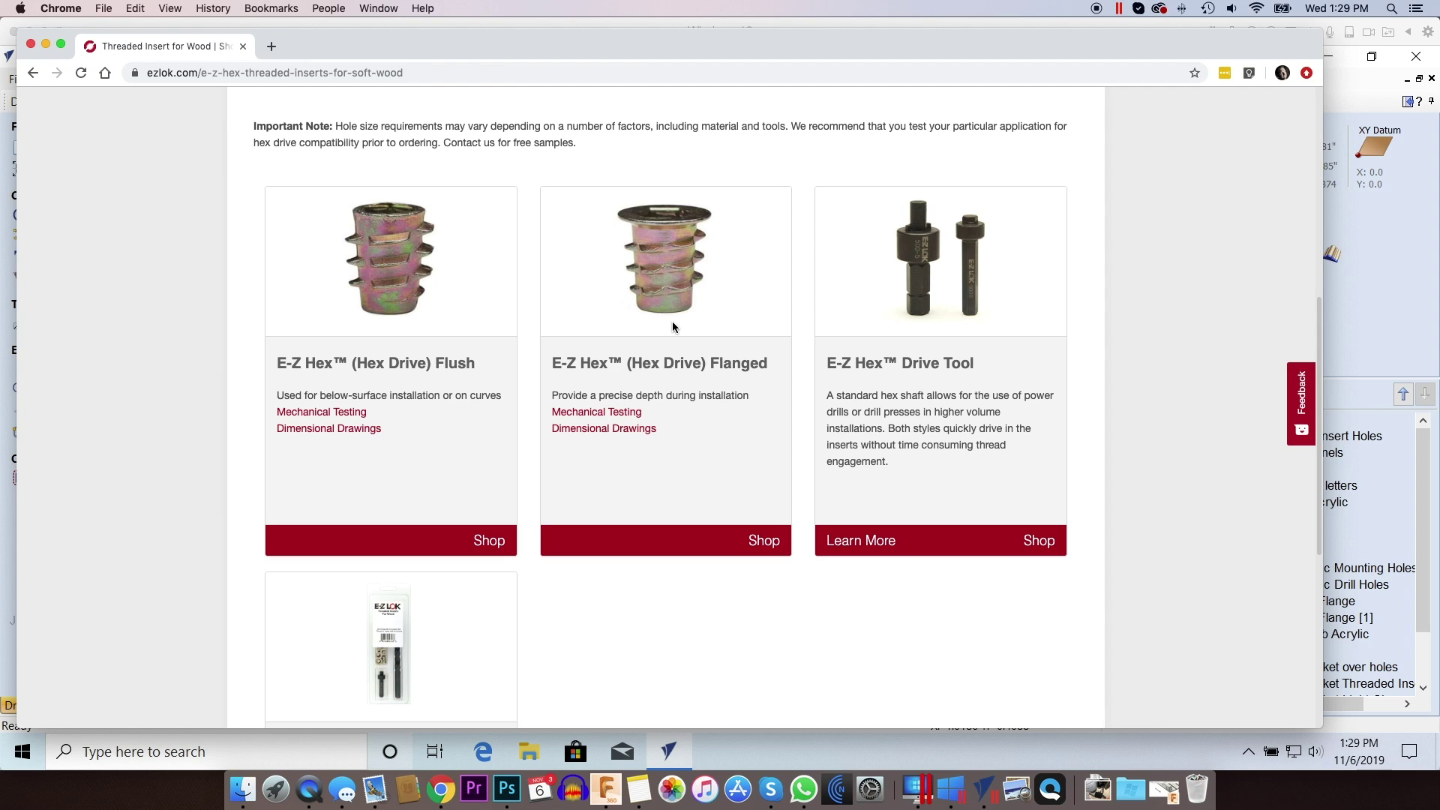
pyautogui.click(579, 434)
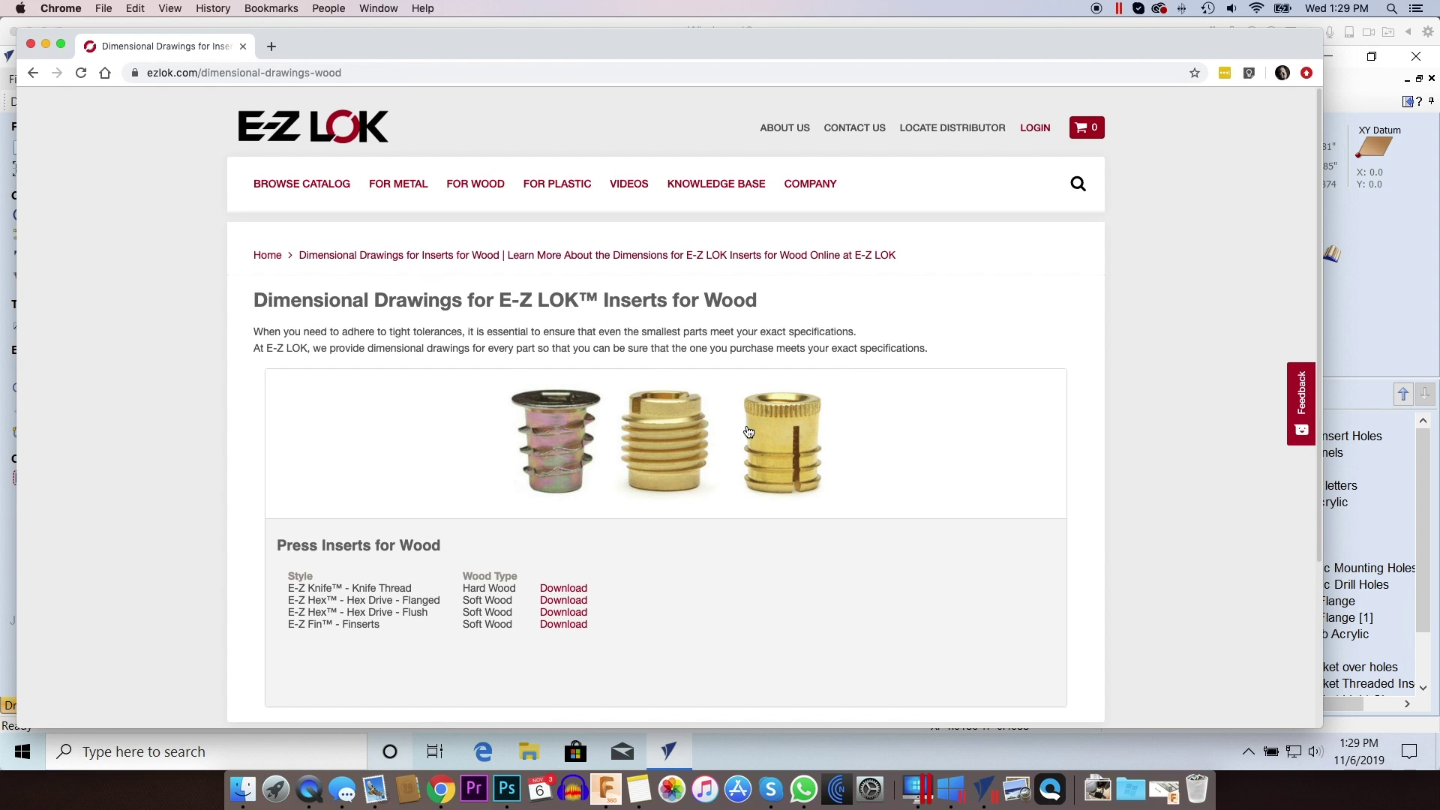
pyautogui.scroll(-1, 666, 431)
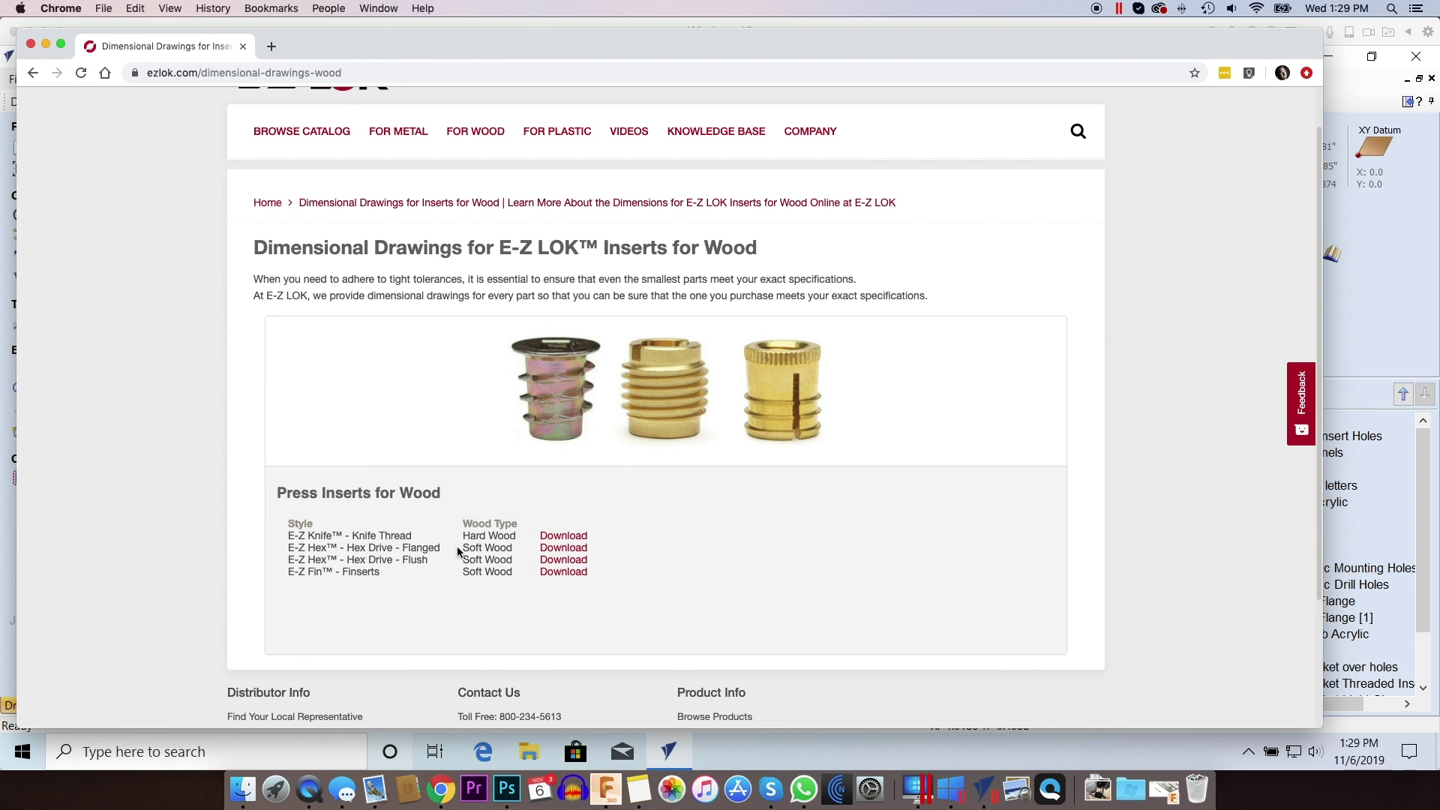
# Open the Hex Drive Flanged drawing PDF and look up the 8-32 insert's length, flange diameter and drill size in inches.
pyautogui.click(551, 553)
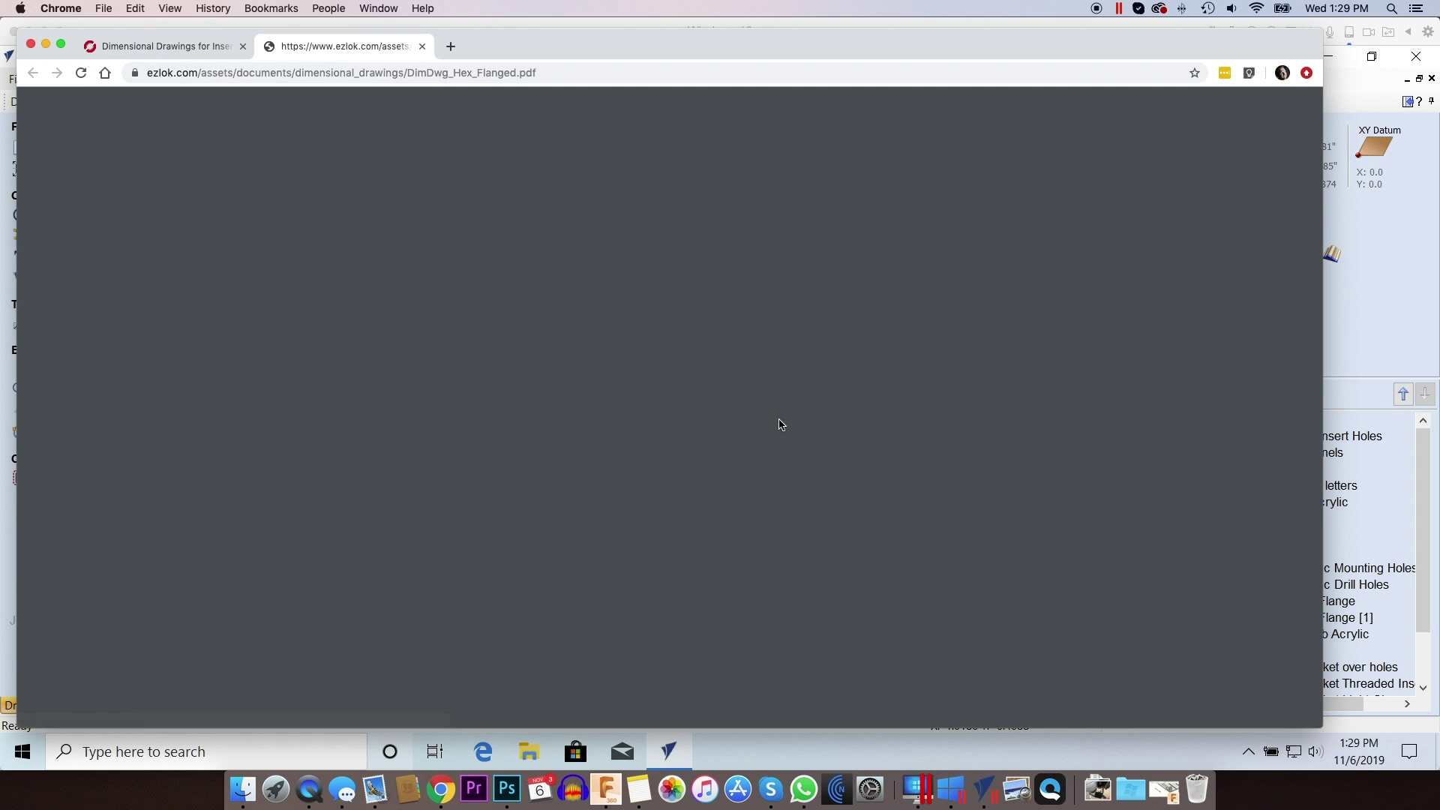
pyautogui.scroll(-1, 750, 307)
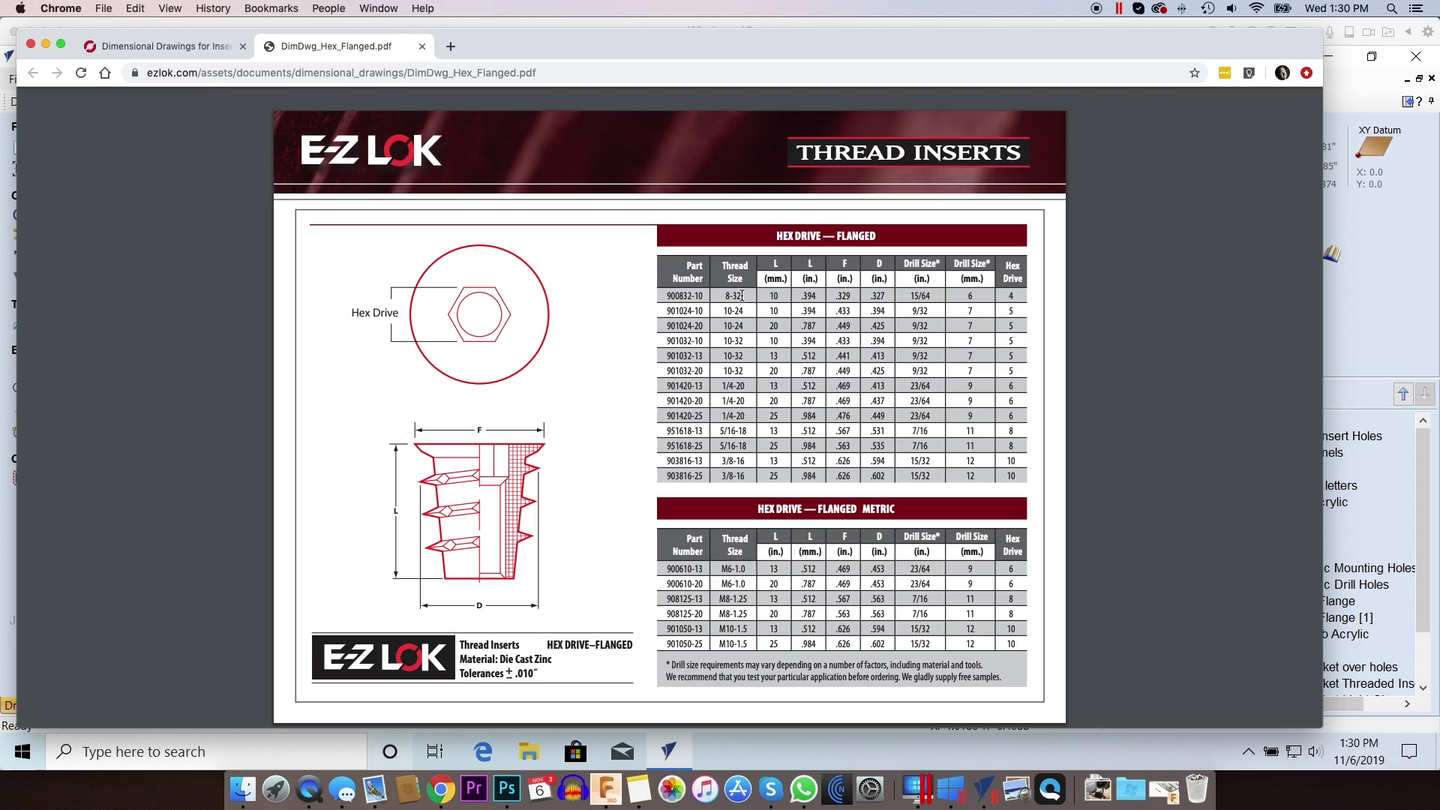
pyautogui.moveTo(743, 296); pyautogui.dragTo(724, 296)
pyautogui.click(939, 296)
pyautogui.doubleClick(804, 296)
pyautogui.doubleClick(838, 296)
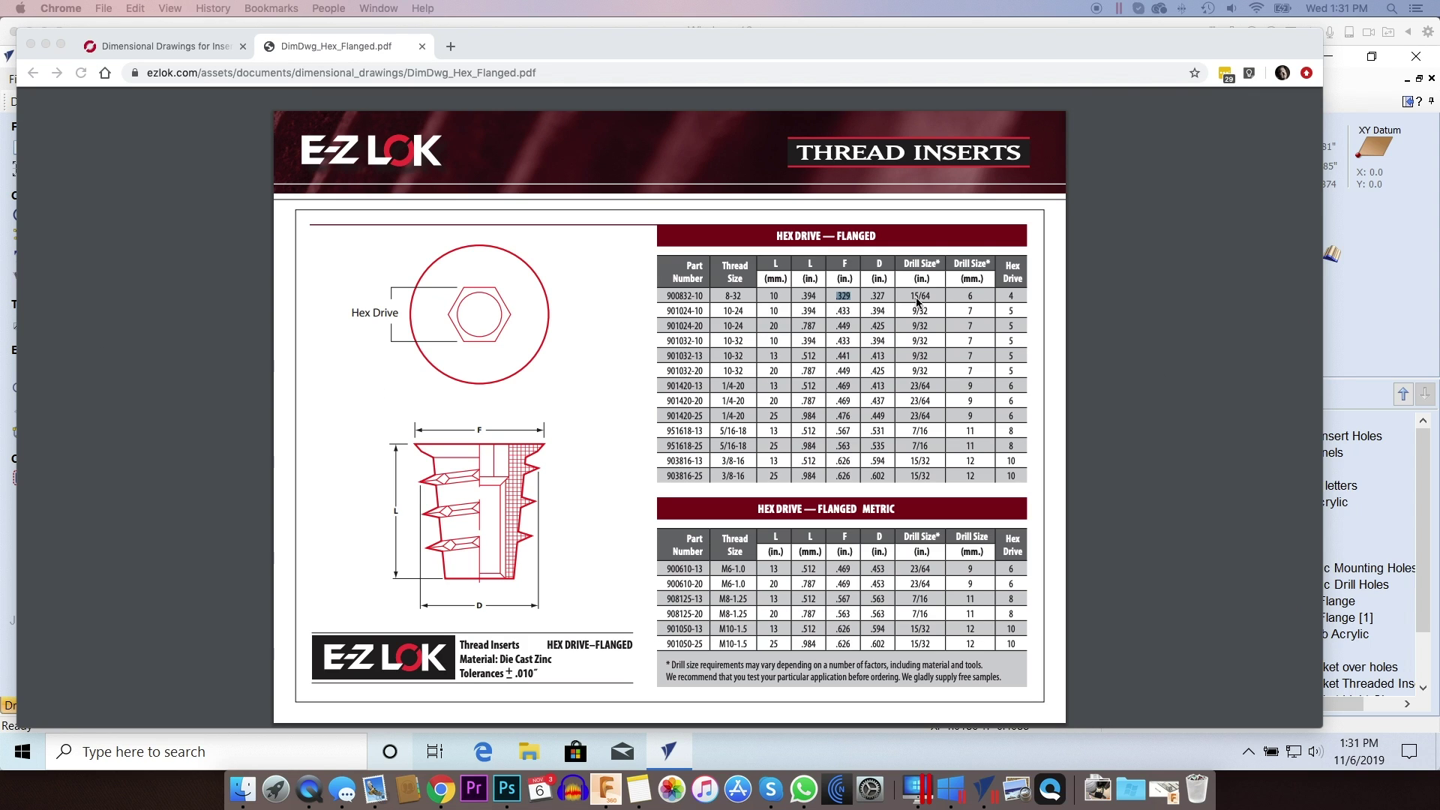
pyautogui.click(935, 297)
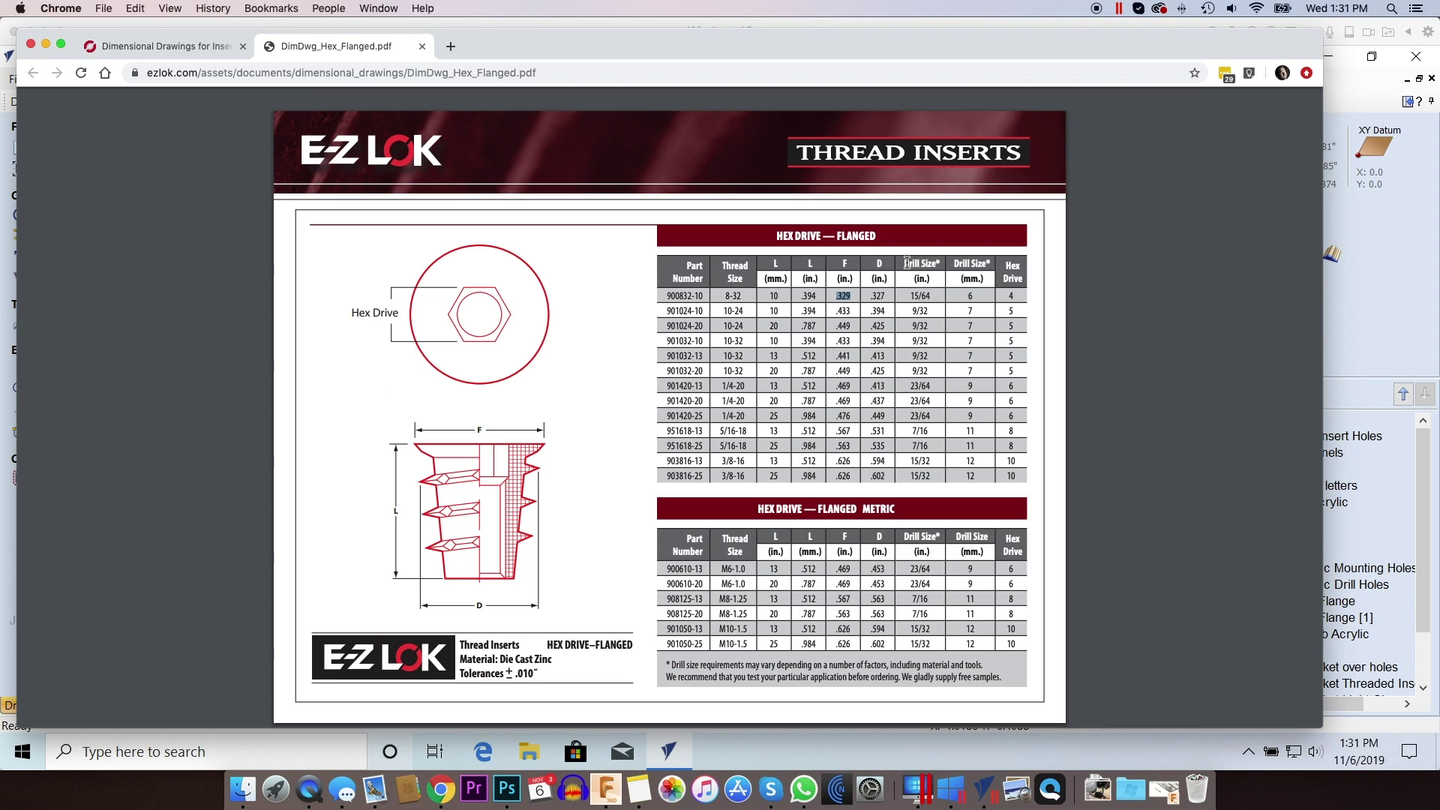
pyautogui.doubleClick(922, 295)
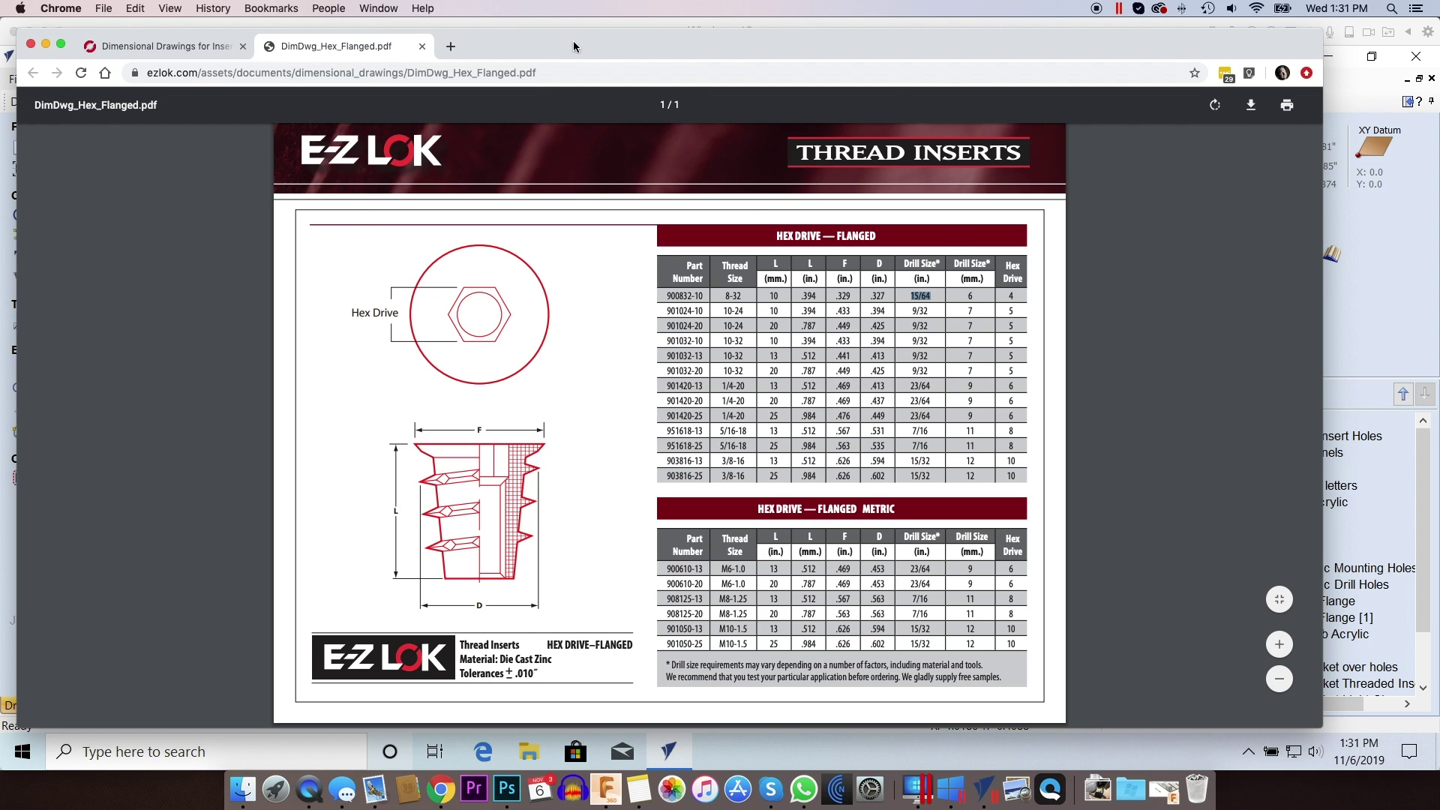
# Switch back to VCarve Pro and draw a 0.327-inch-diameter circle beside the E's top arm, at about X 6.76, Y 4.58.
pyautogui.moveTo(574, 42); pyautogui.dragTo(0, 42)
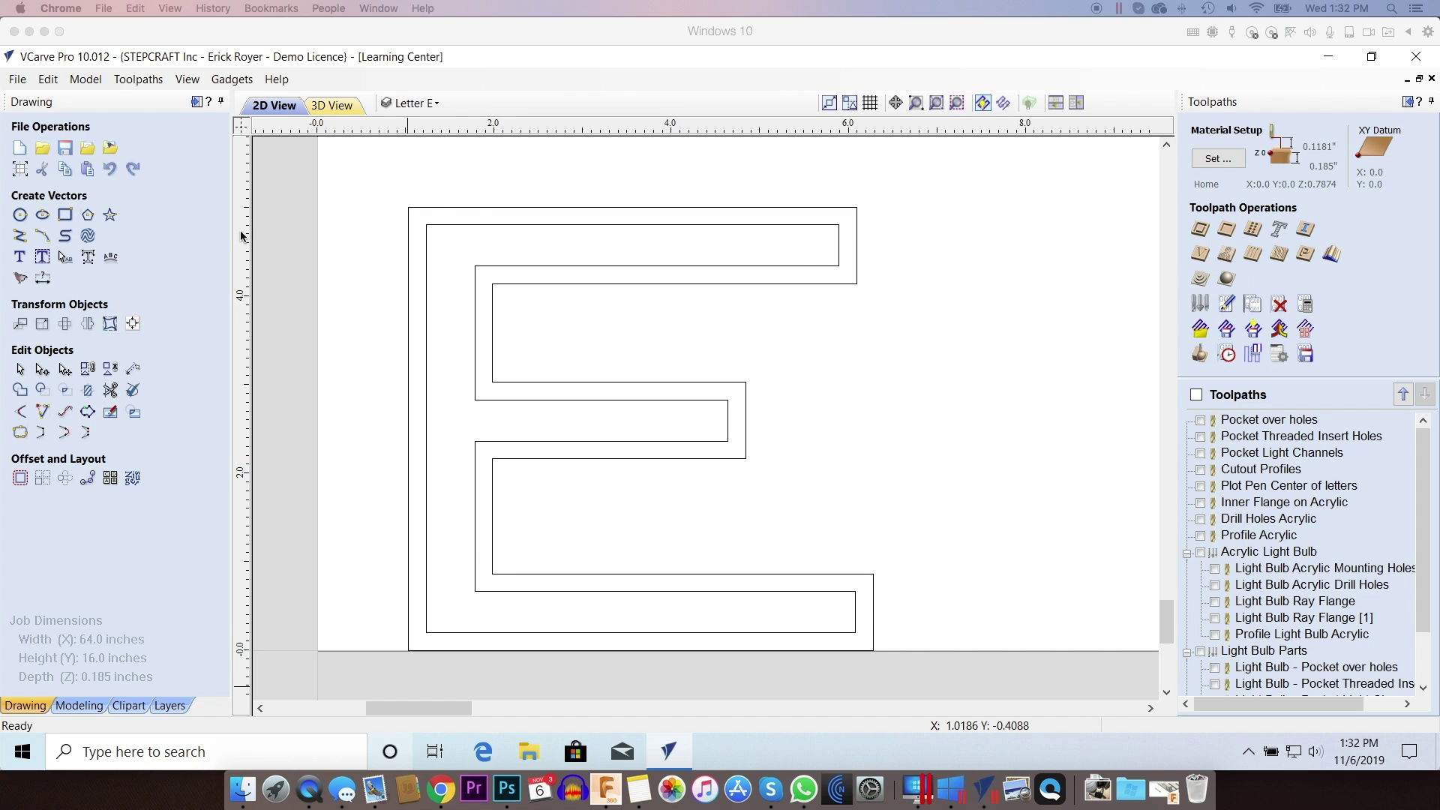
pyautogui.click(20, 216)
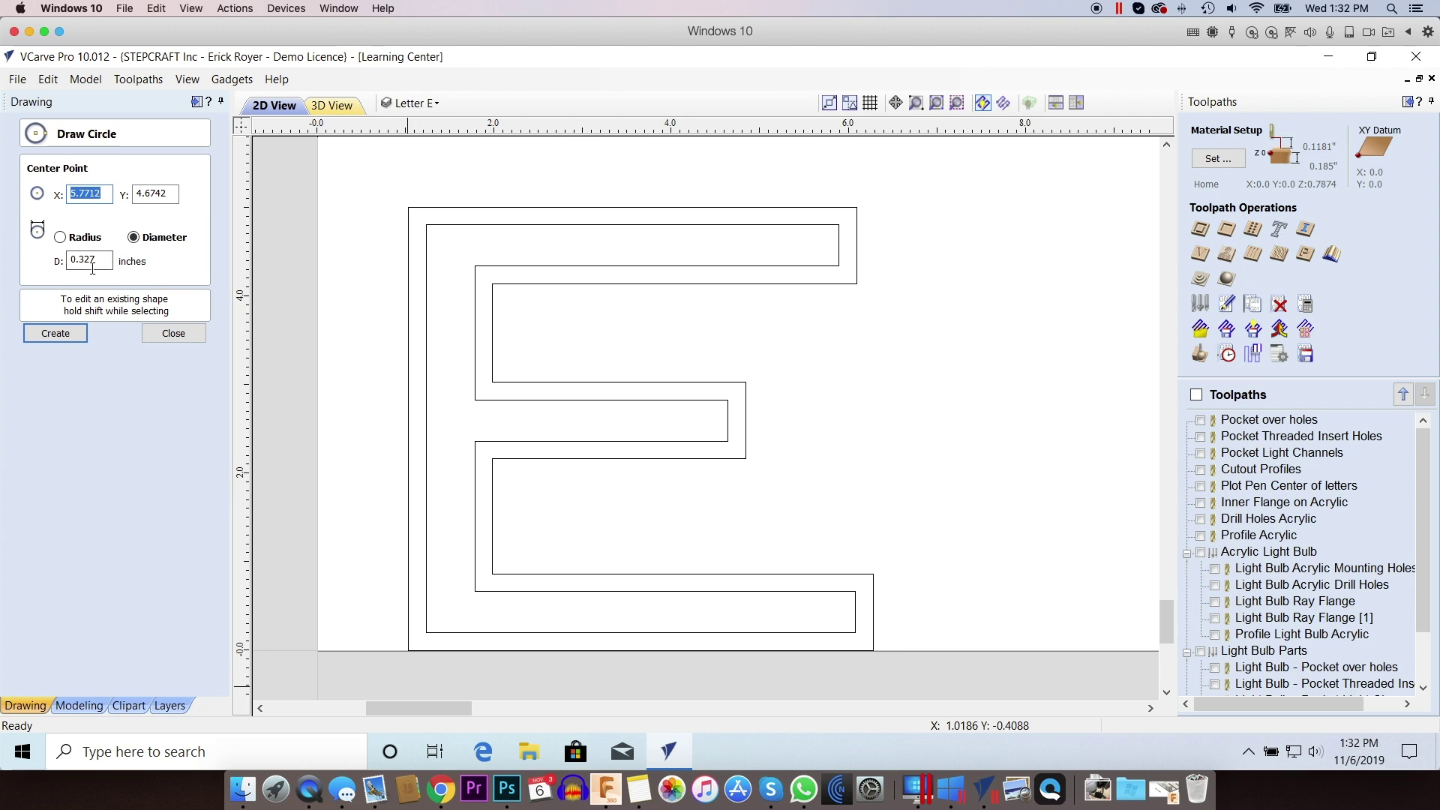
pyautogui.moveTo(95, 260); pyautogui.dragTo(75, 260)
pyautogui.write('.')
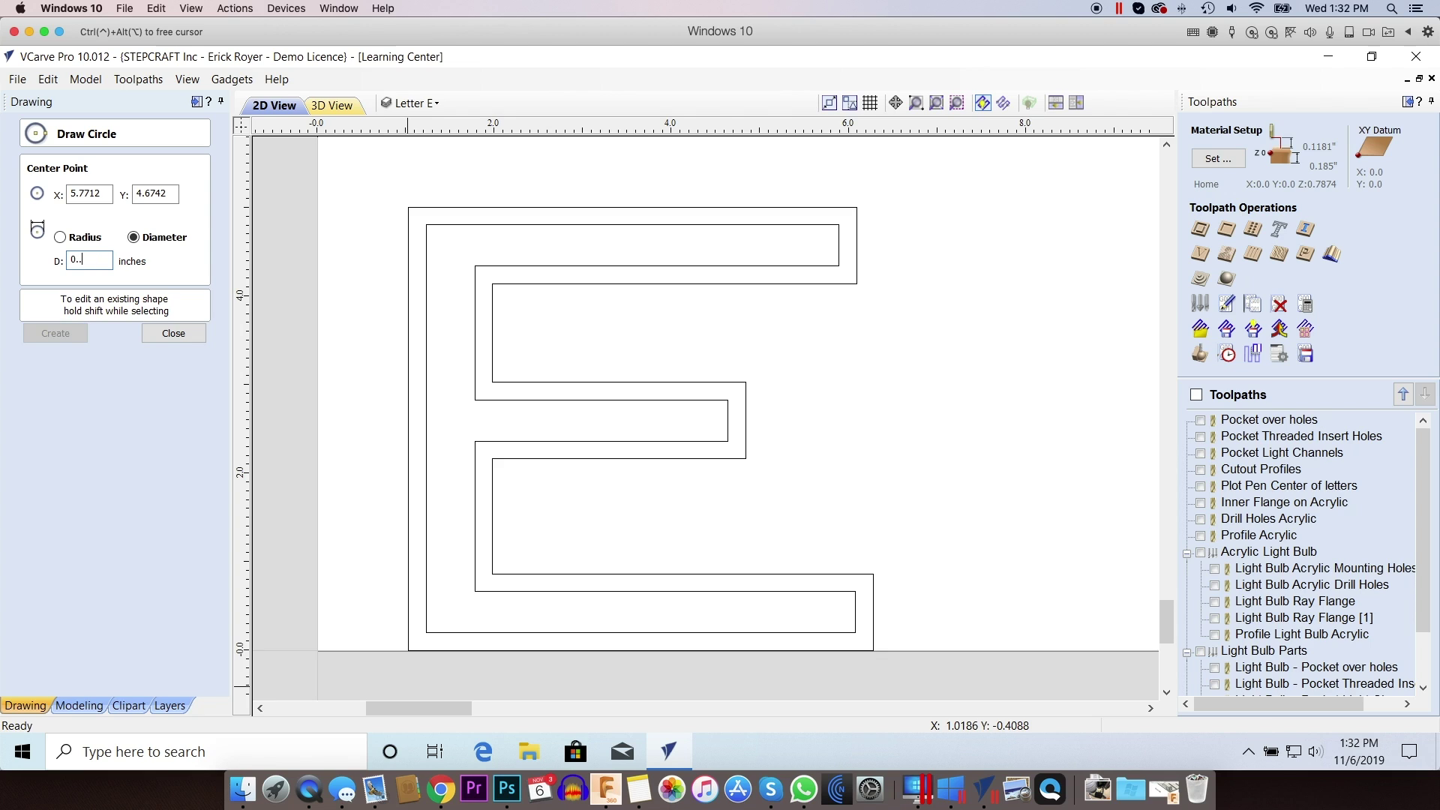
pyautogui.press('BackSpace')
pyautogui.write('327')
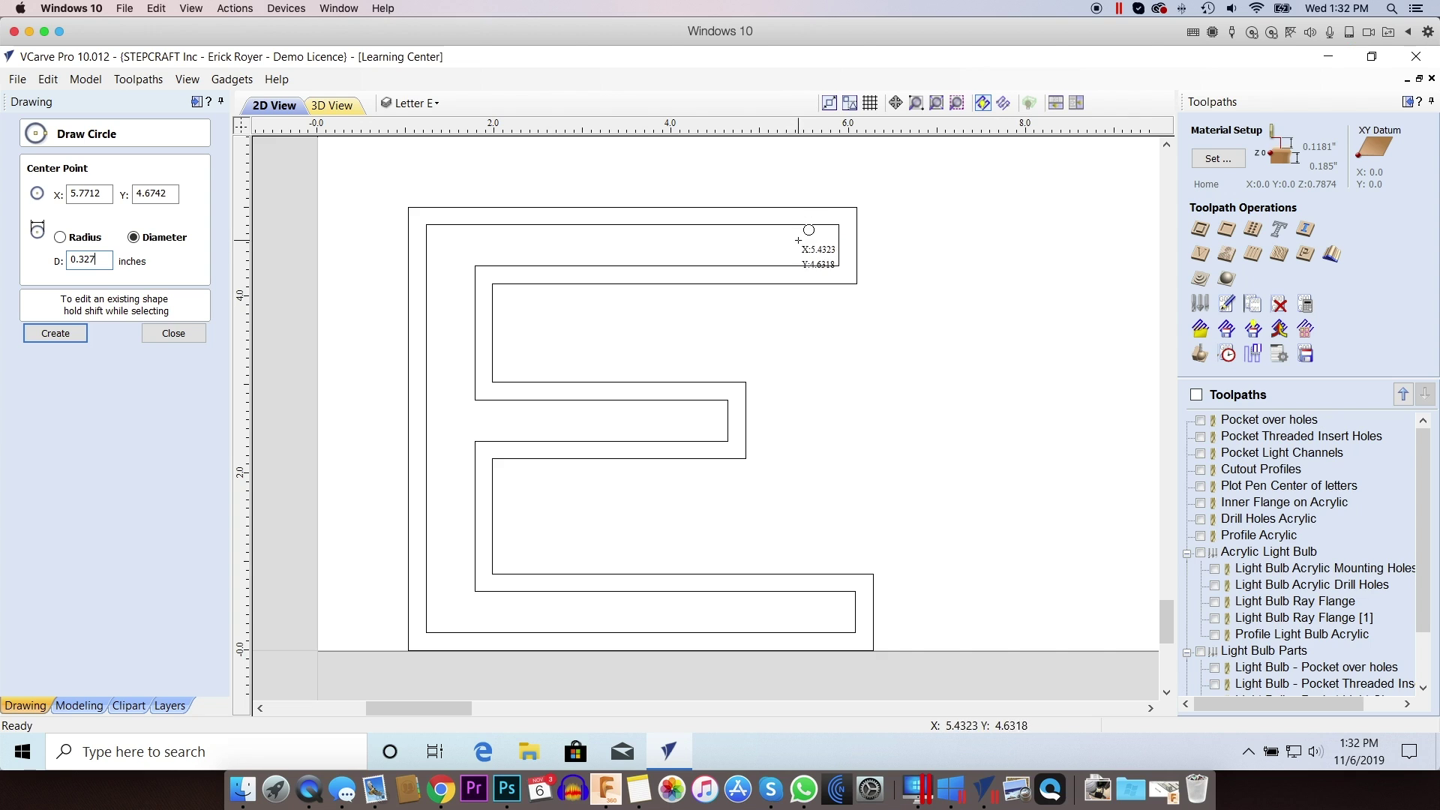
pyautogui.click(916, 239)
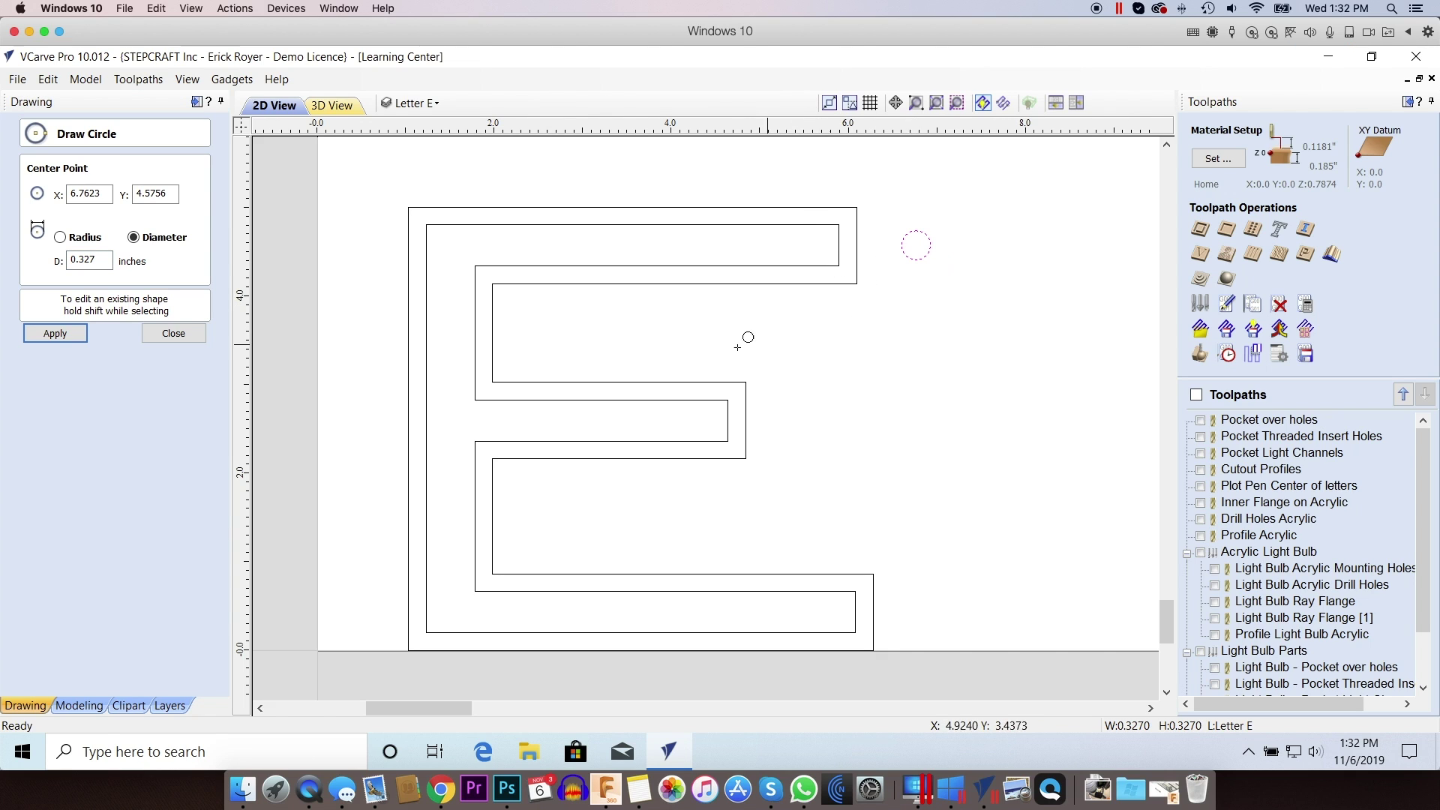
pyautogui.click(92, 259)
pyautogui.press('Escape')
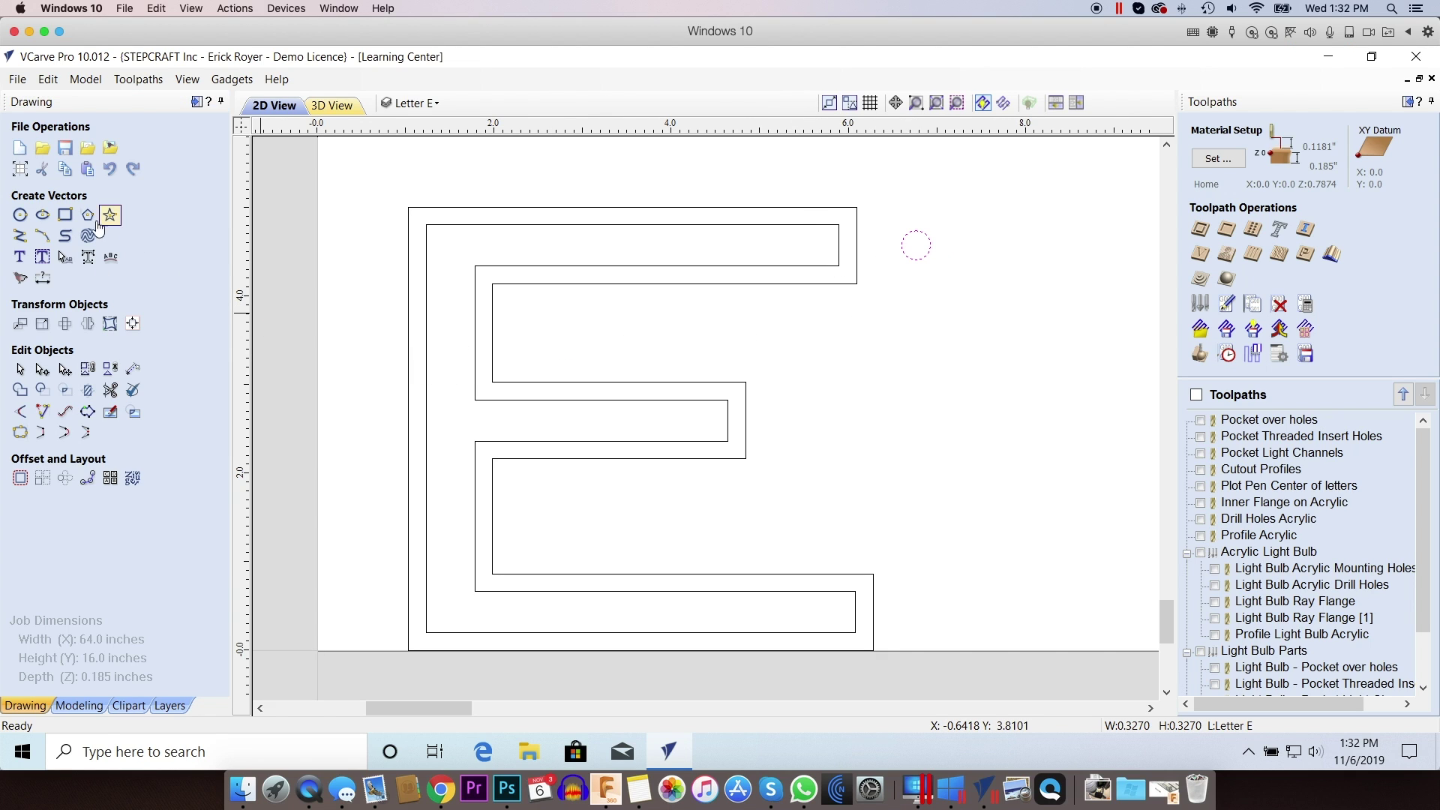
# Draw a 0.234-inch-diameter circle concentric with the 0.327-inch circle.
pyautogui.click(21, 216)
pyautogui.moveTo(99, 263); pyautogui.dragTo(82, 265)
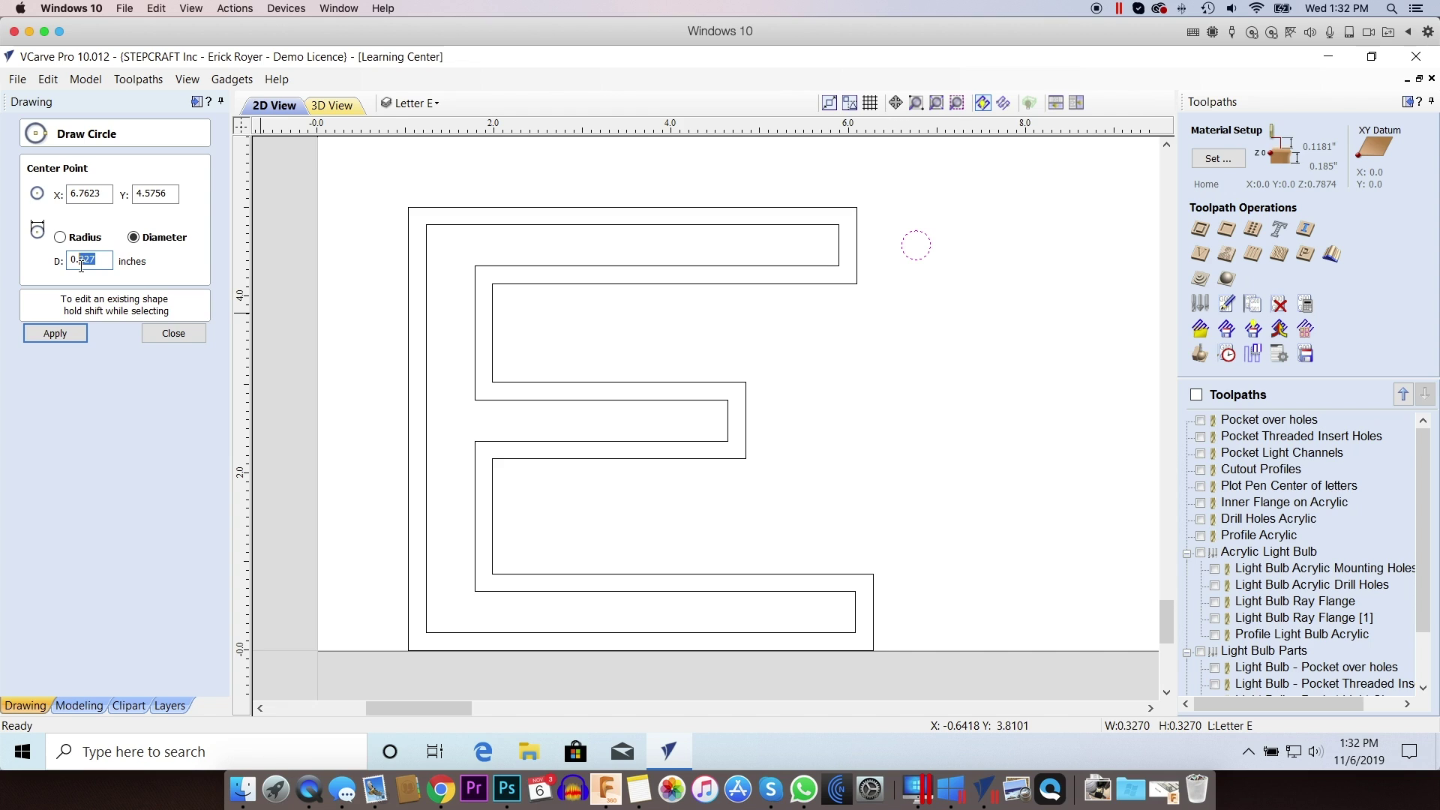
pyautogui.write('234')
pyautogui.click(916, 245)
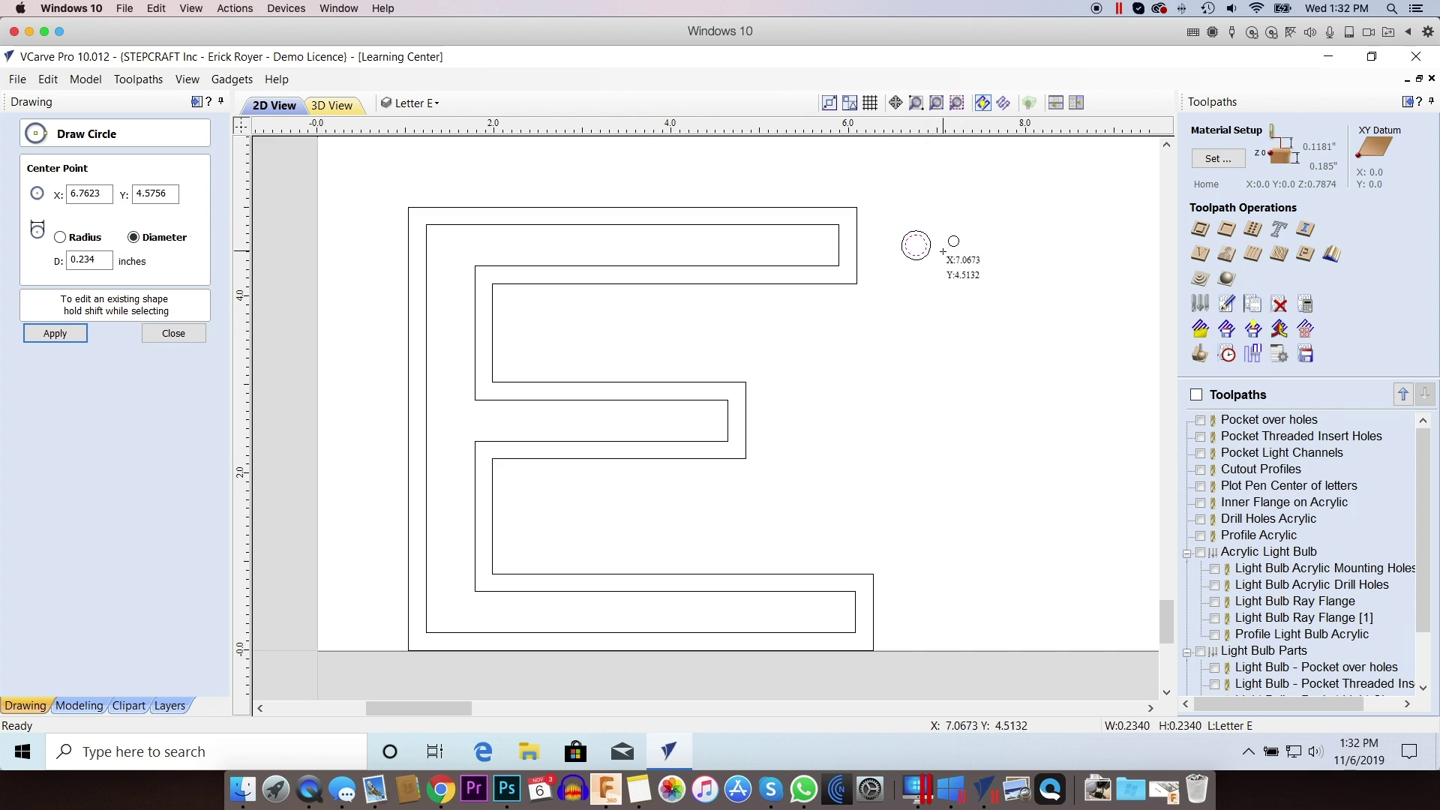
pyautogui.click(173, 335)
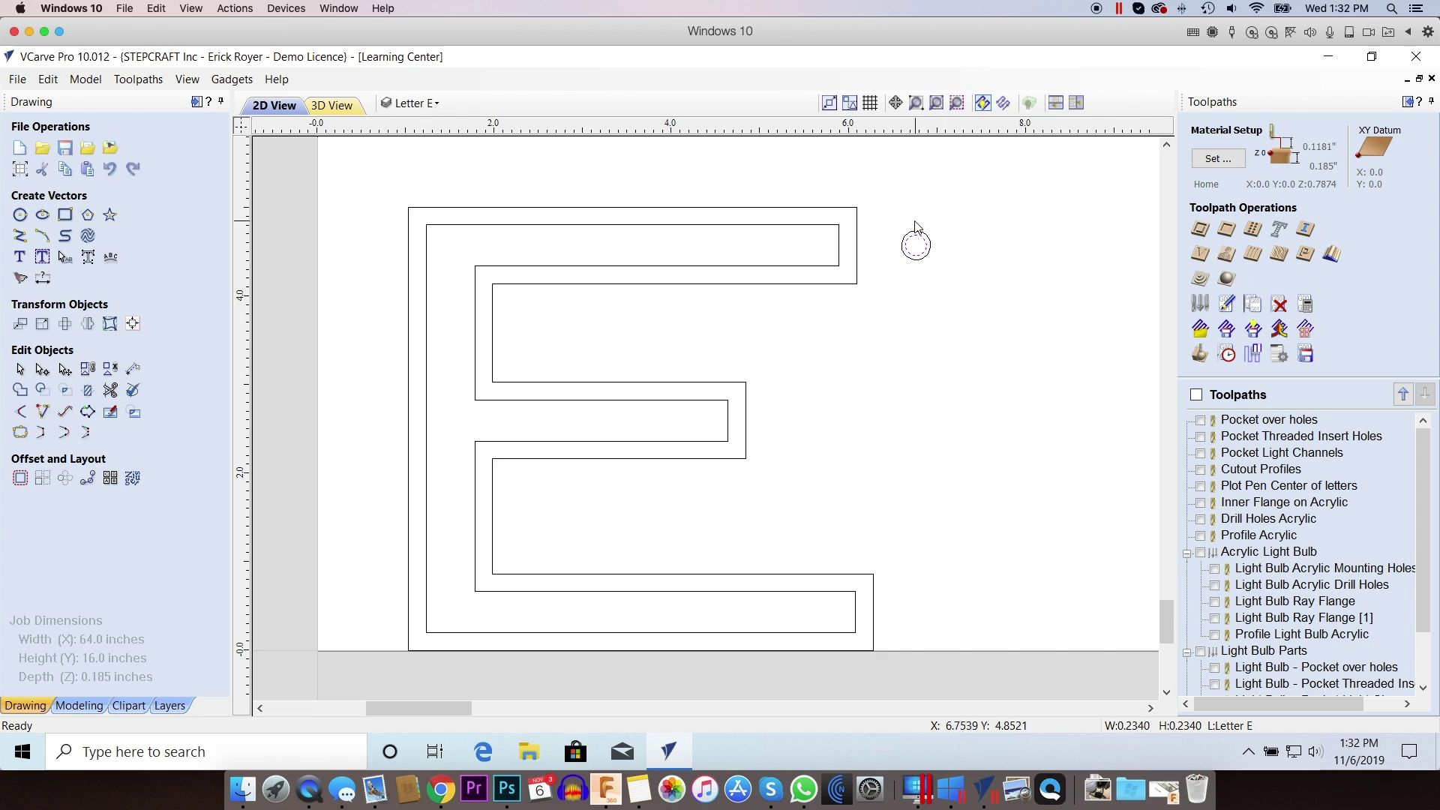
# Move both concentric circles to the top arm's outer end and nudge them over the upper right corner of the inner E outline.
pyautogui.moveTo(888, 220); pyautogui.dragTo(837, 240)
pyautogui.scroll(2, 877, 235)
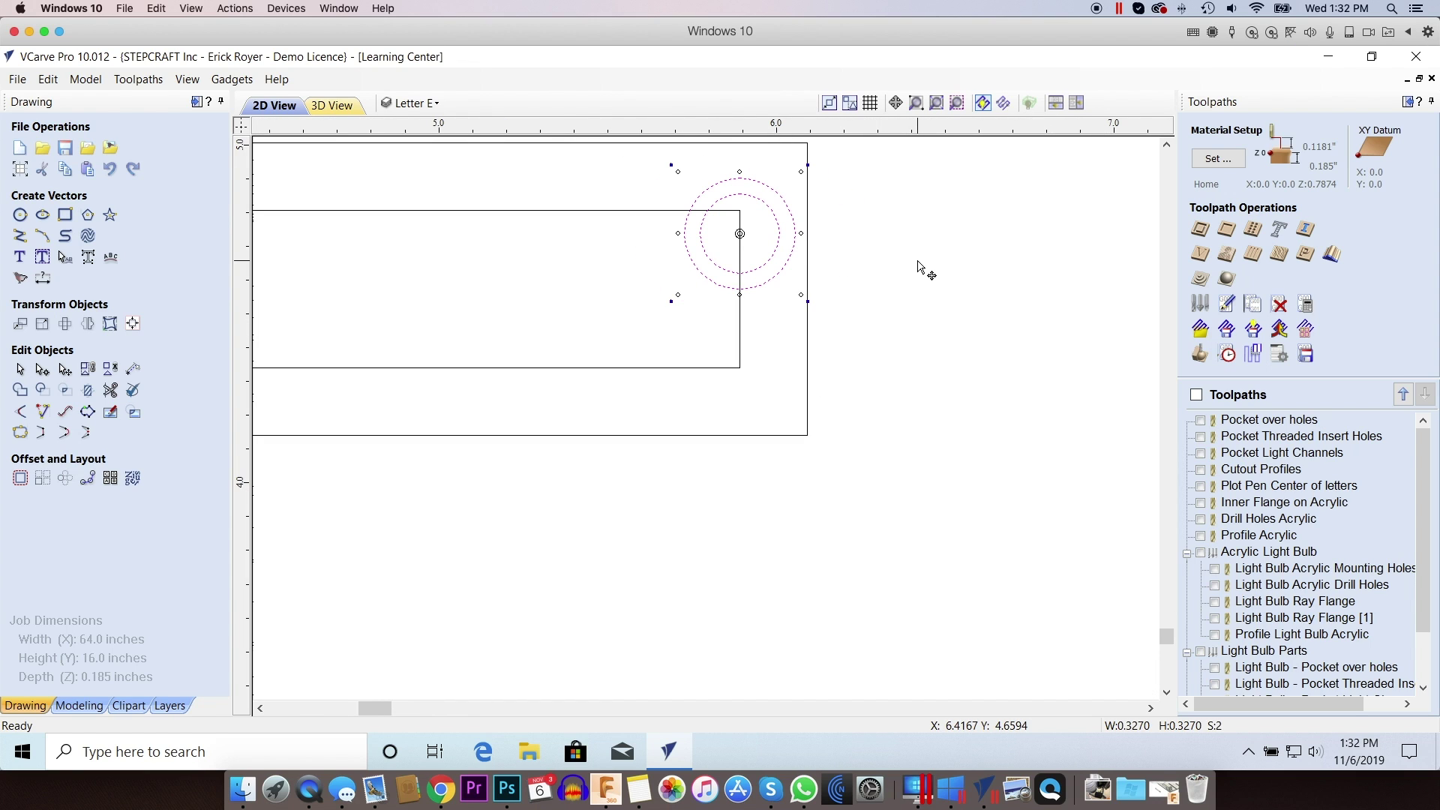
pyautogui.press('Left')
pyautogui.press('Left')
pyautogui.press('Left')
pyautogui.press('Up')
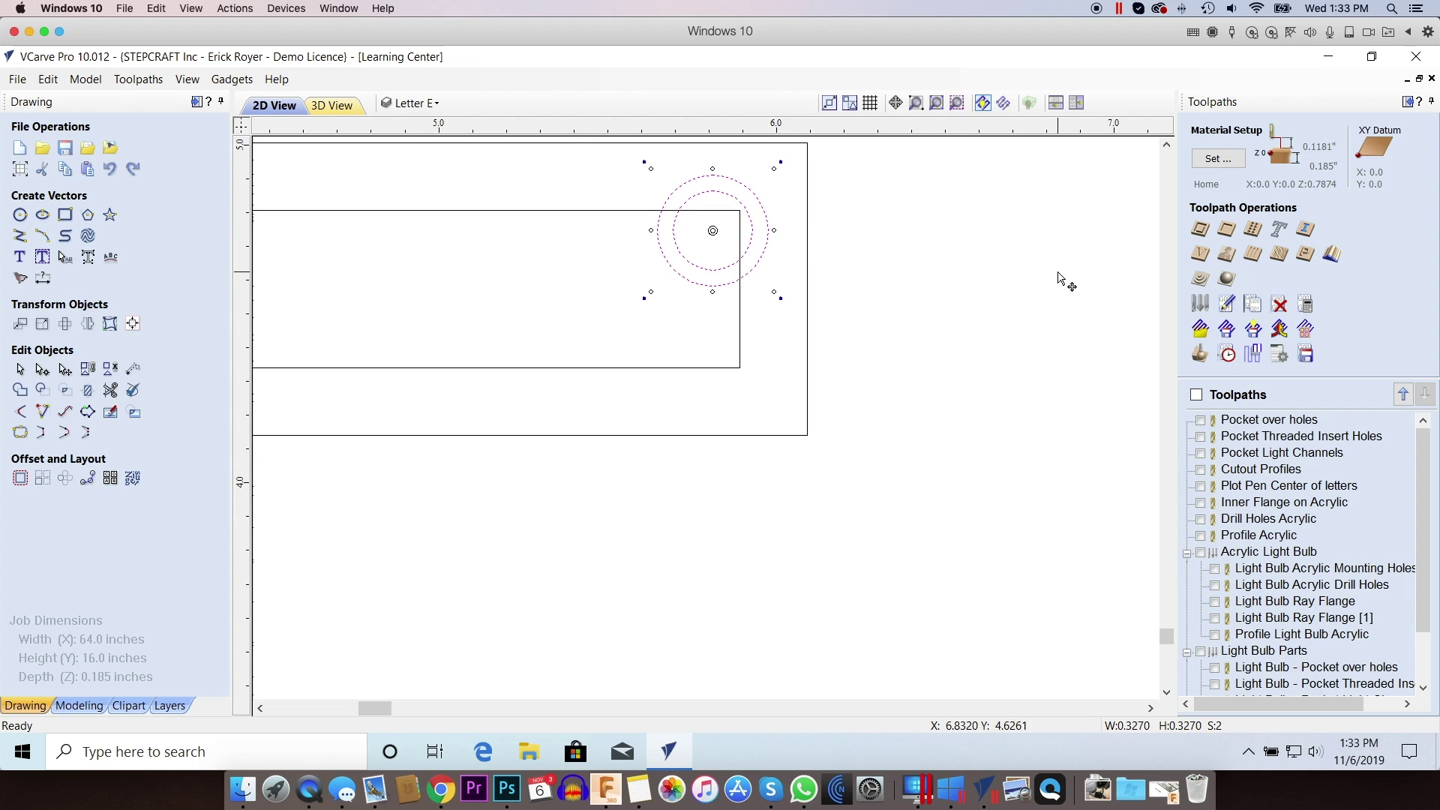
pyautogui.press('Down')
pyautogui.press('Left')
pyautogui.press('Down')
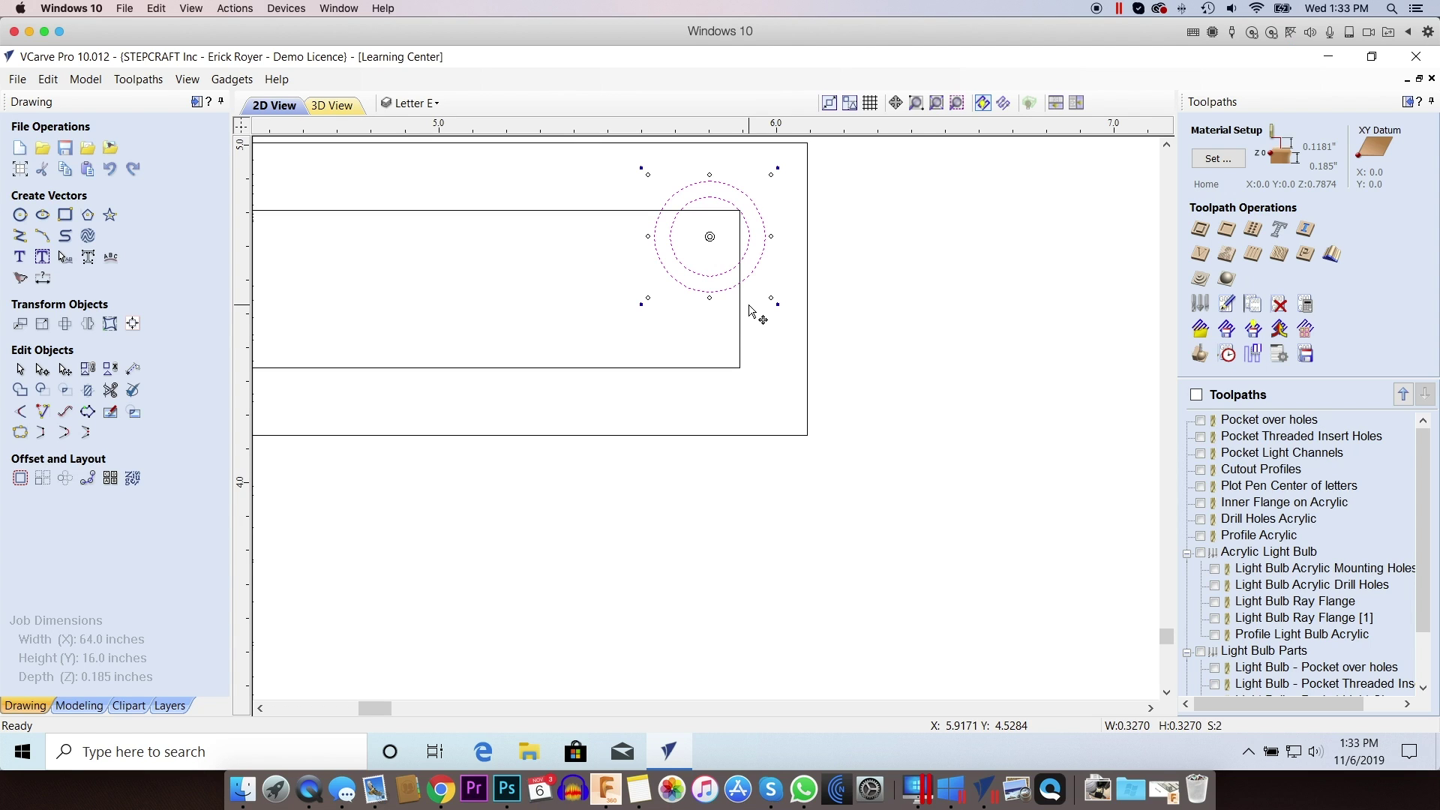
# Copy the circle pair and place the copy over the inner outline's corner where the stem meets the bottom arm.
pyautogui.press('g')
pyautogui.moveTo(725, 279); pyautogui.dragTo(420, 616)
pyautogui.scroll(-10, 716, 485)
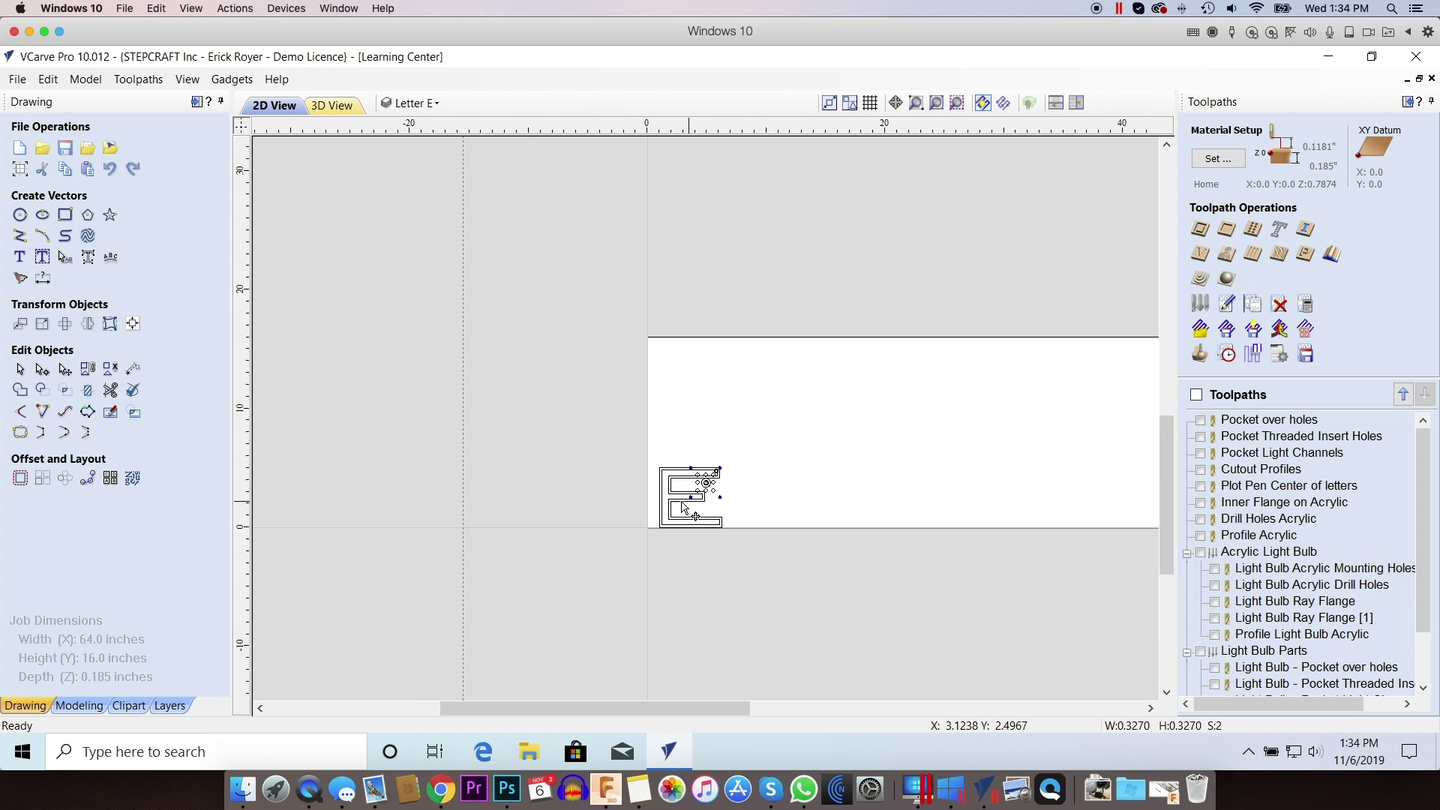
pyautogui.scroll(10, 694, 491)
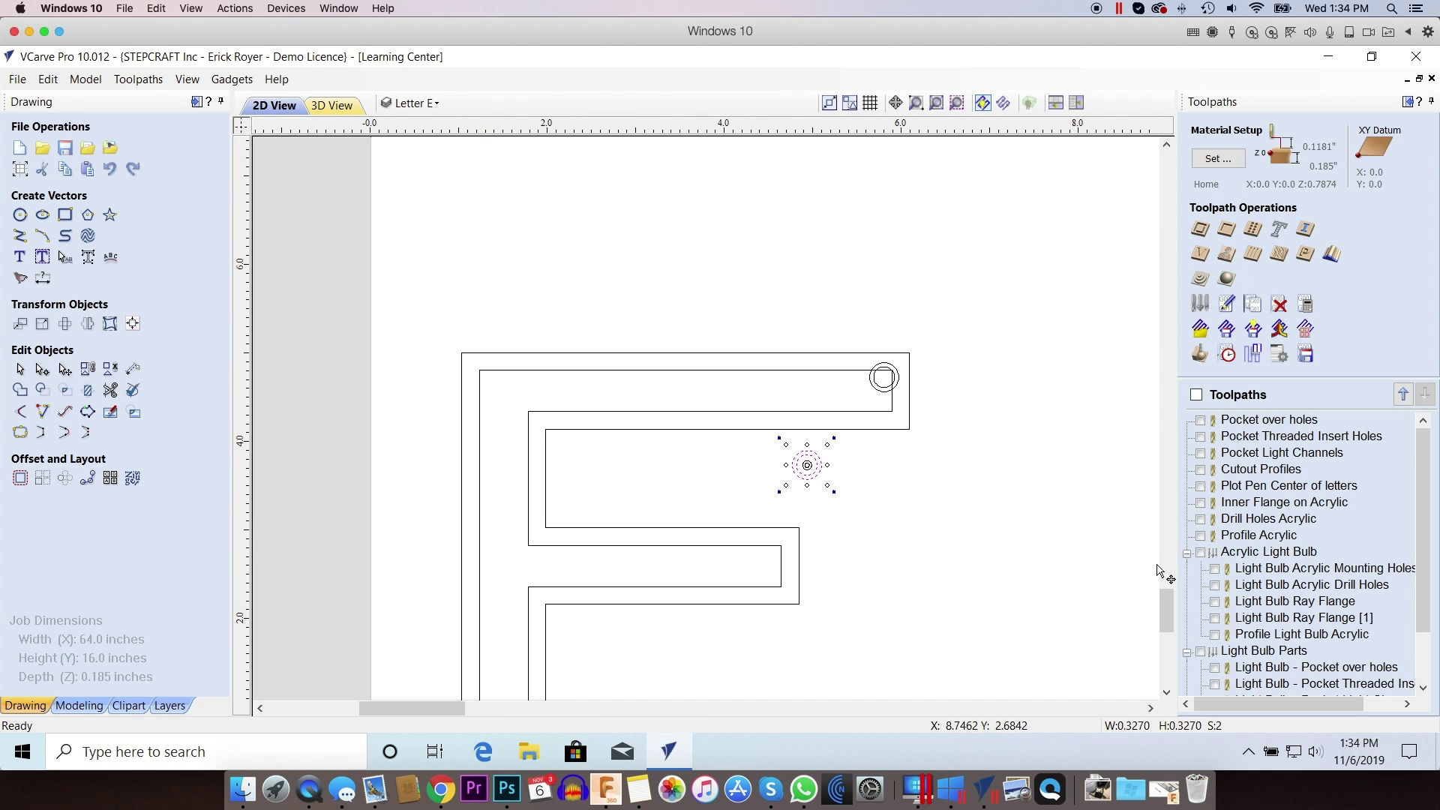
pyautogui.moveTo(1162, 599); pyautogui.dragTo(1163, 614)
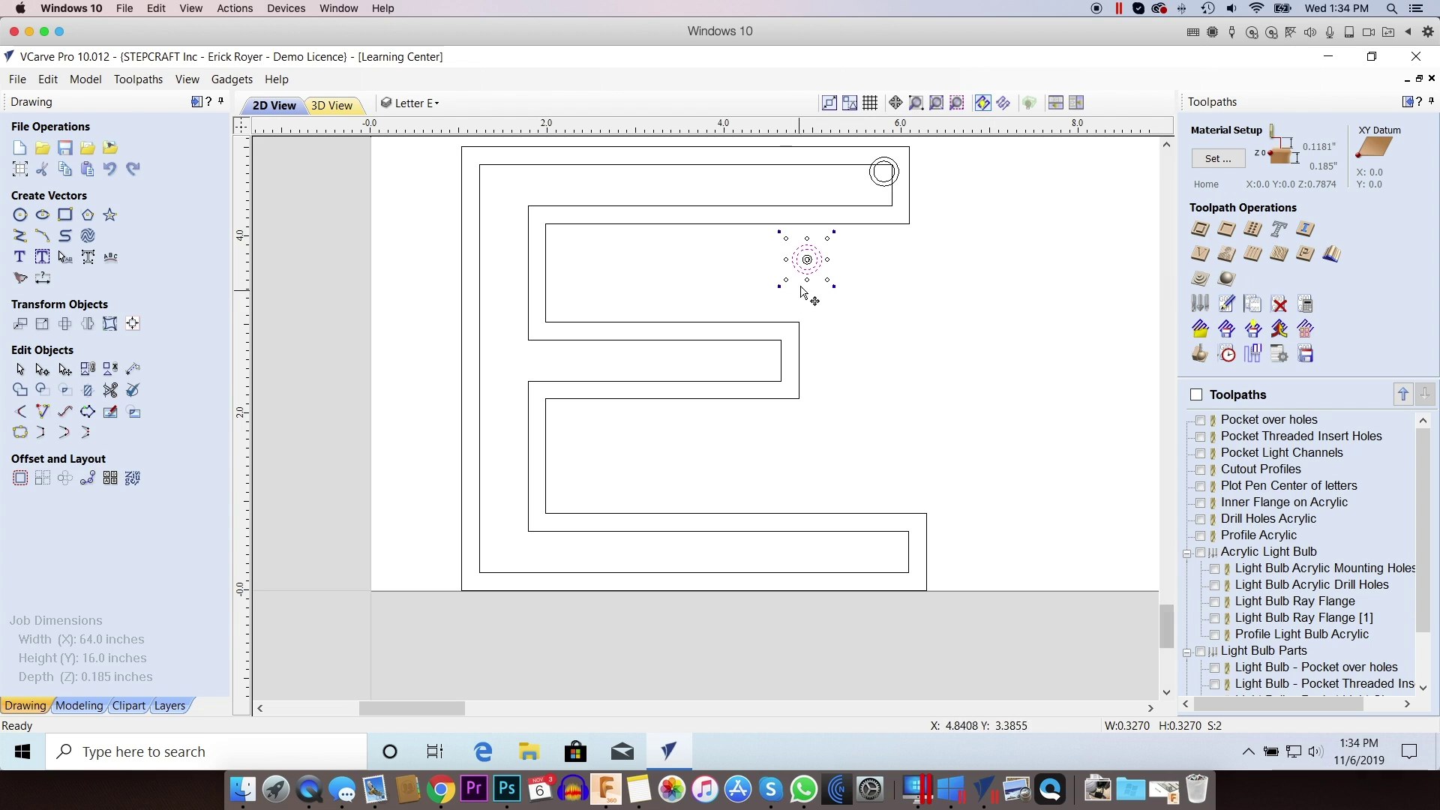
pyautogui.moveTo(801, 272); pyautogui.dragTo(516, 545)
pyautogui.scroll(1, 517, 544)
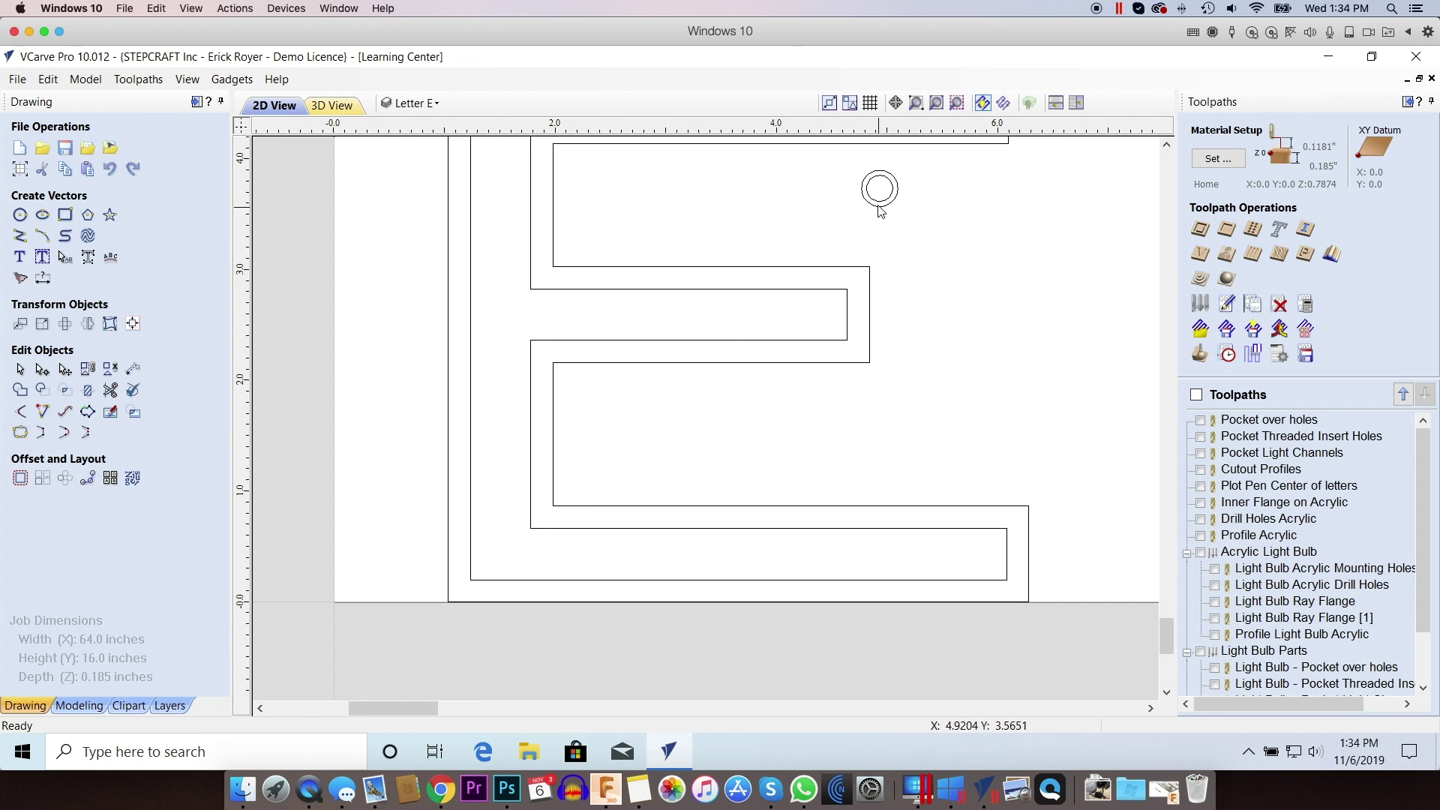
pyautogui.moveTo(845, 158); pyautogui.dragTo(540, 511)
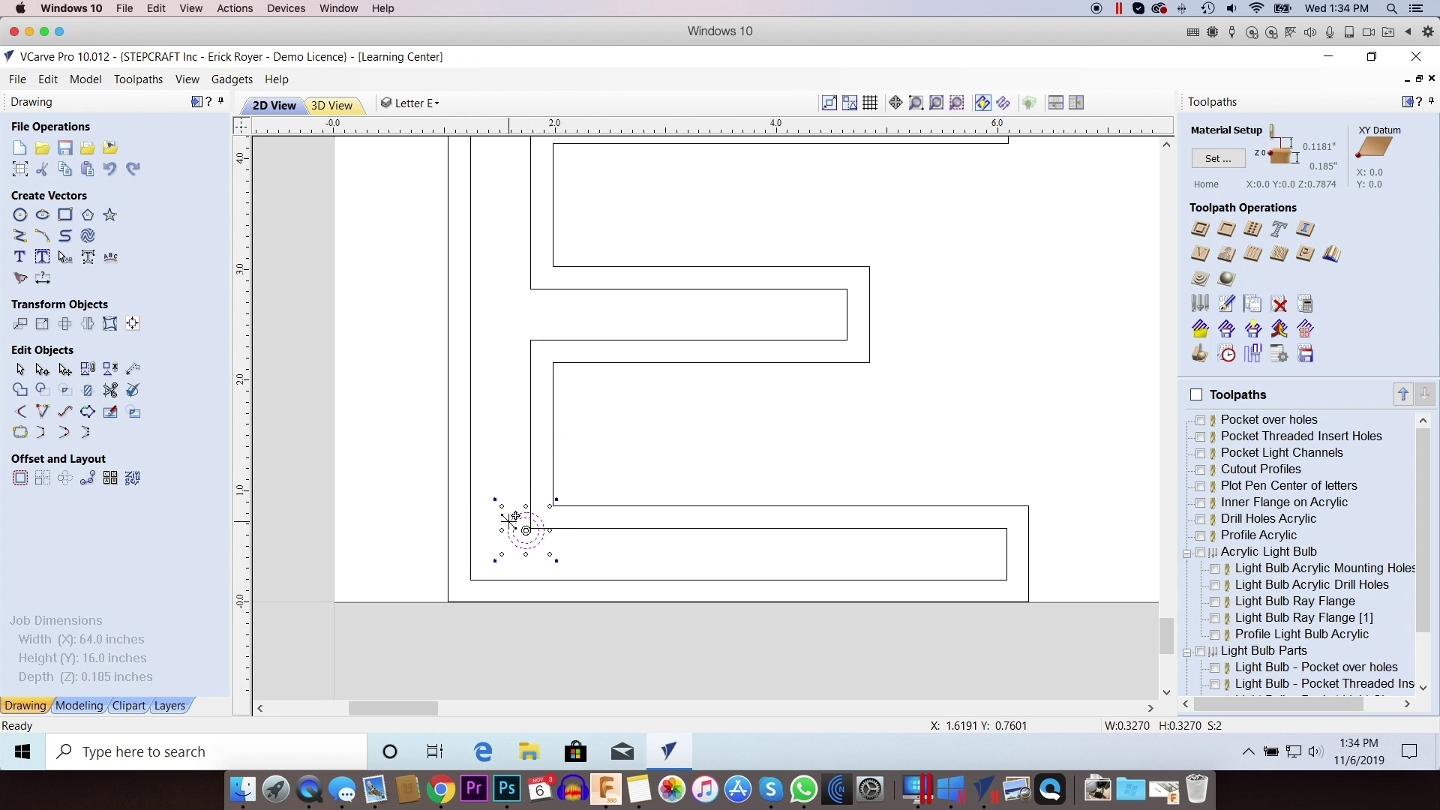
# Nudge the copied circle pair slightly down at the corner between the stem and the bottom arm.
pyautogui.scroll(5, 506, 509)
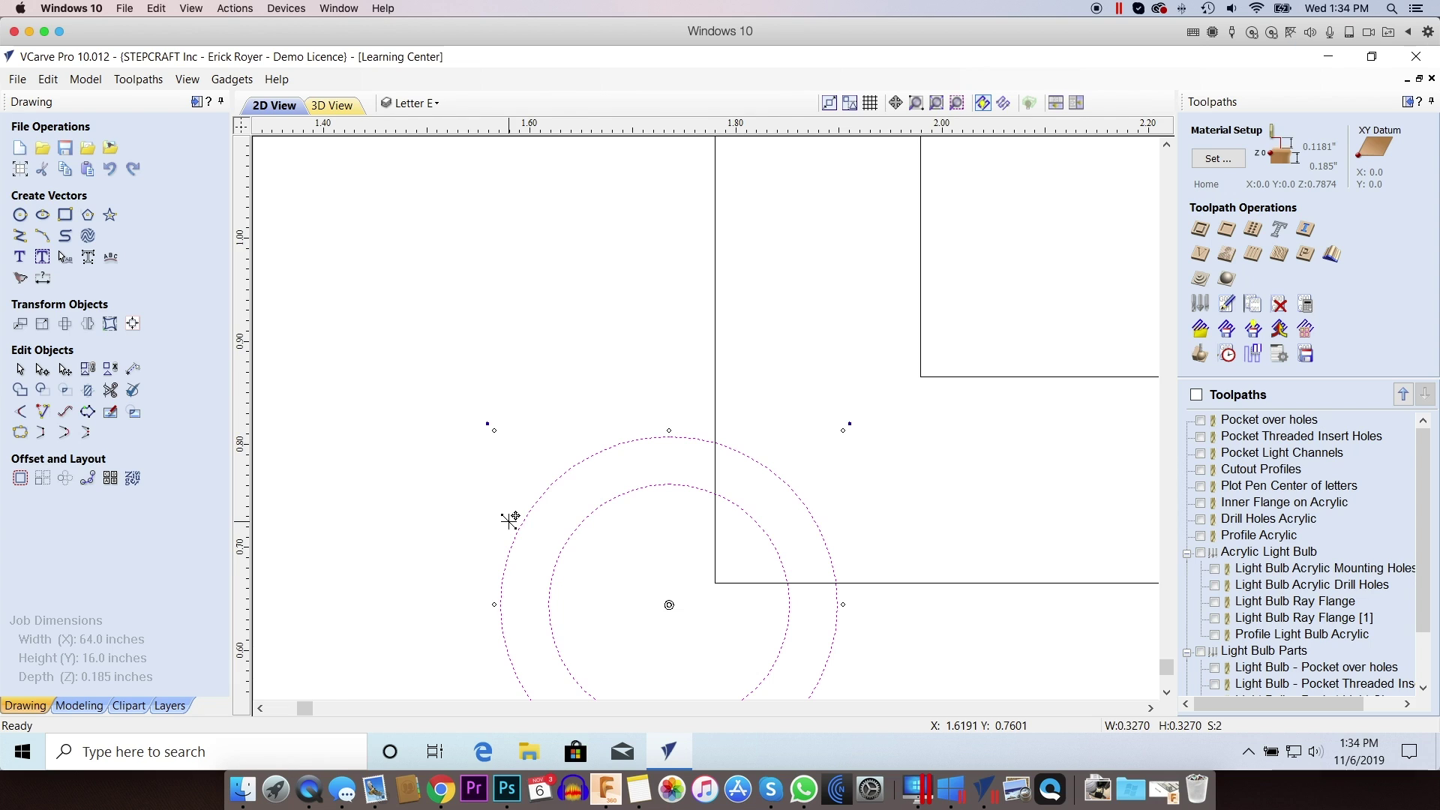
pyautogui.scroll(-2, 510, 519)
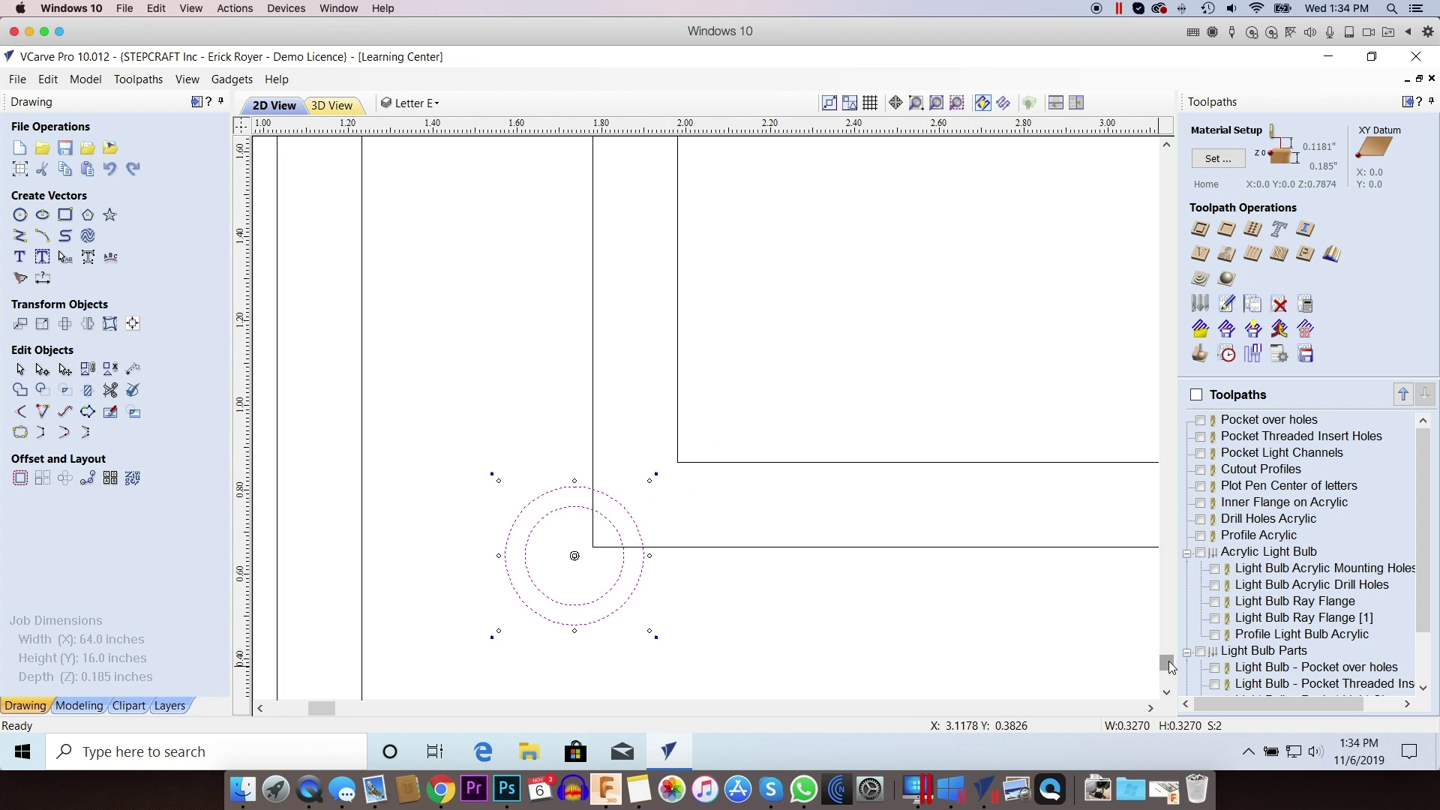
pyautogui.moveTo(1169, 662); pyautogui.dragTo(1168, 669)
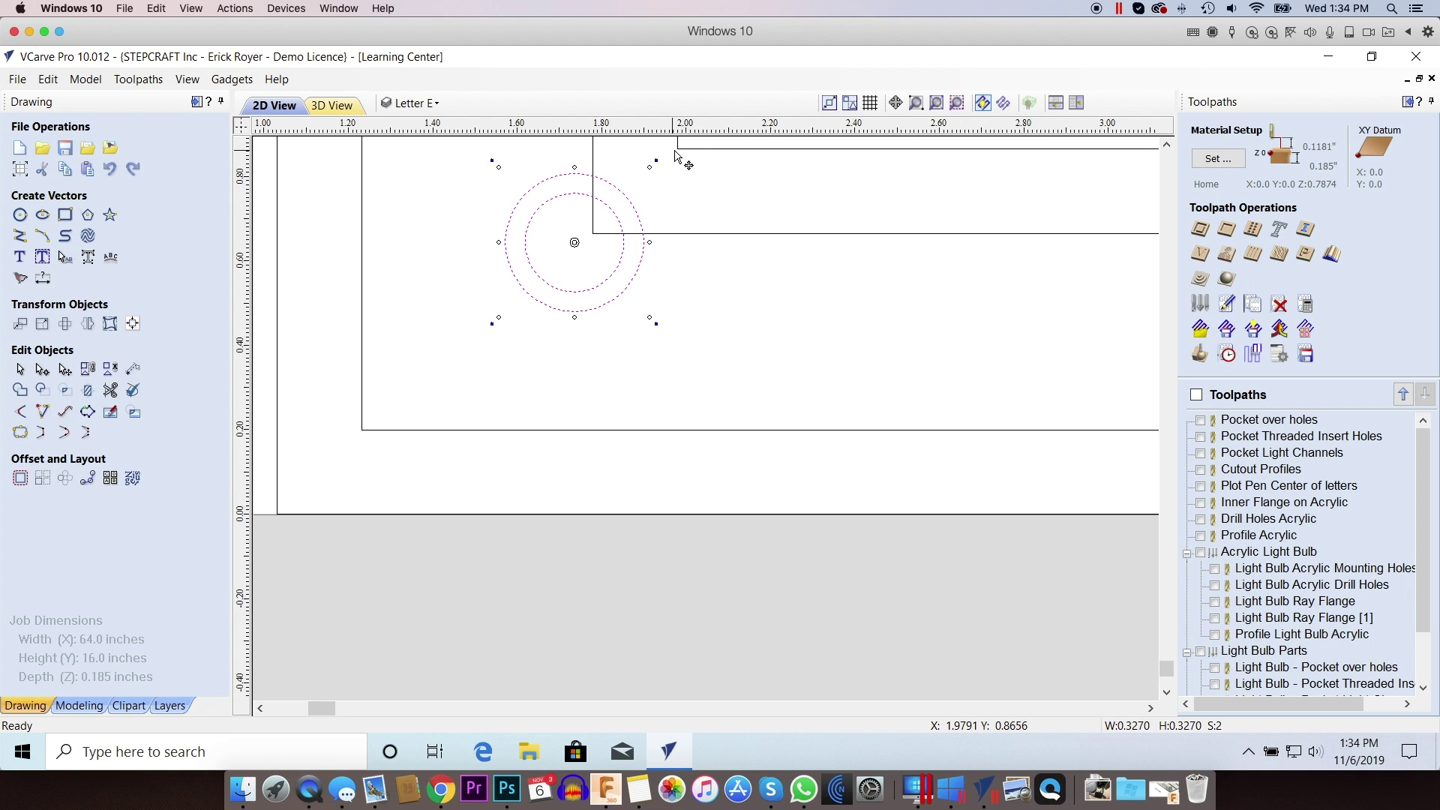
pyautogui.press('Down')
pyautogui.press('Down')
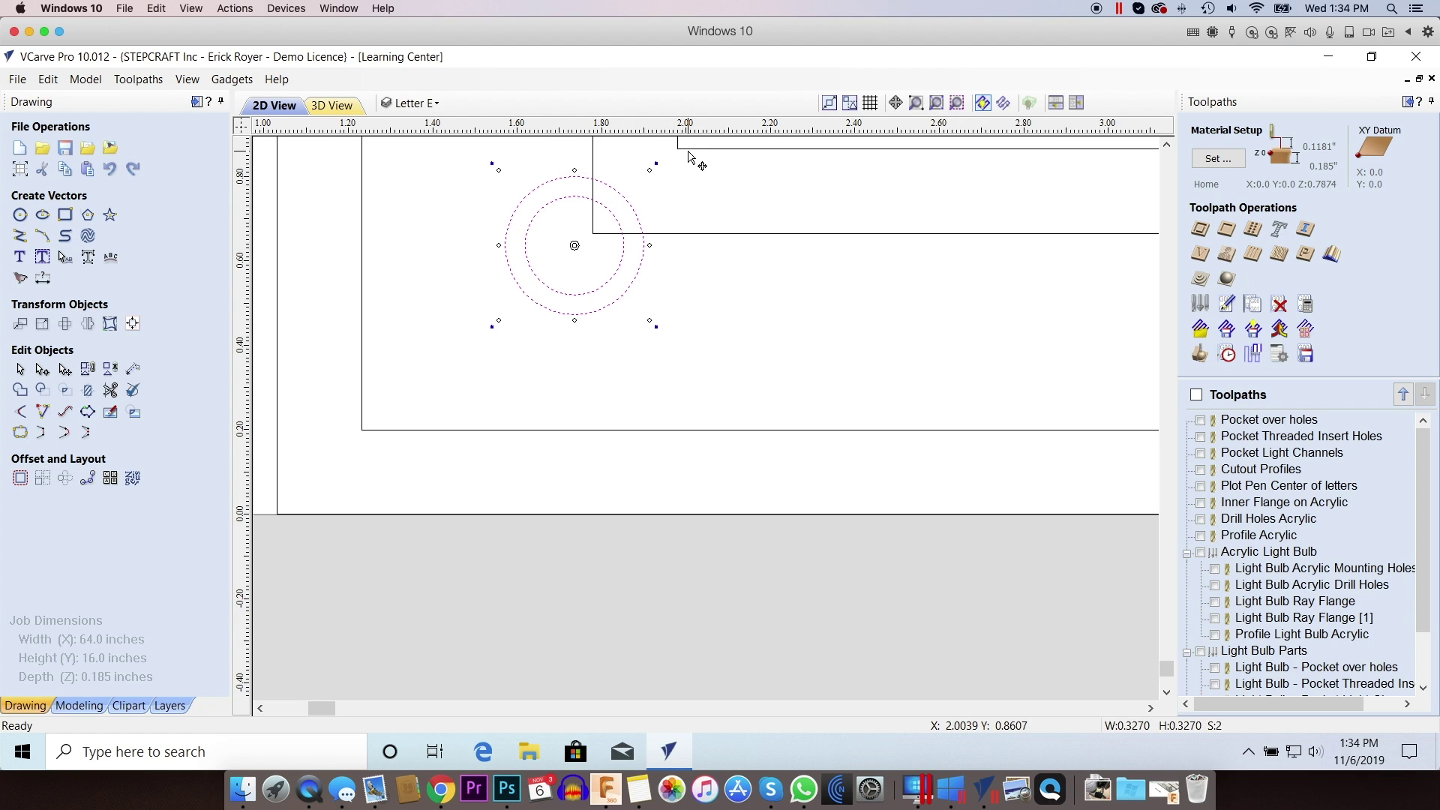
pyautogui.press('Left')
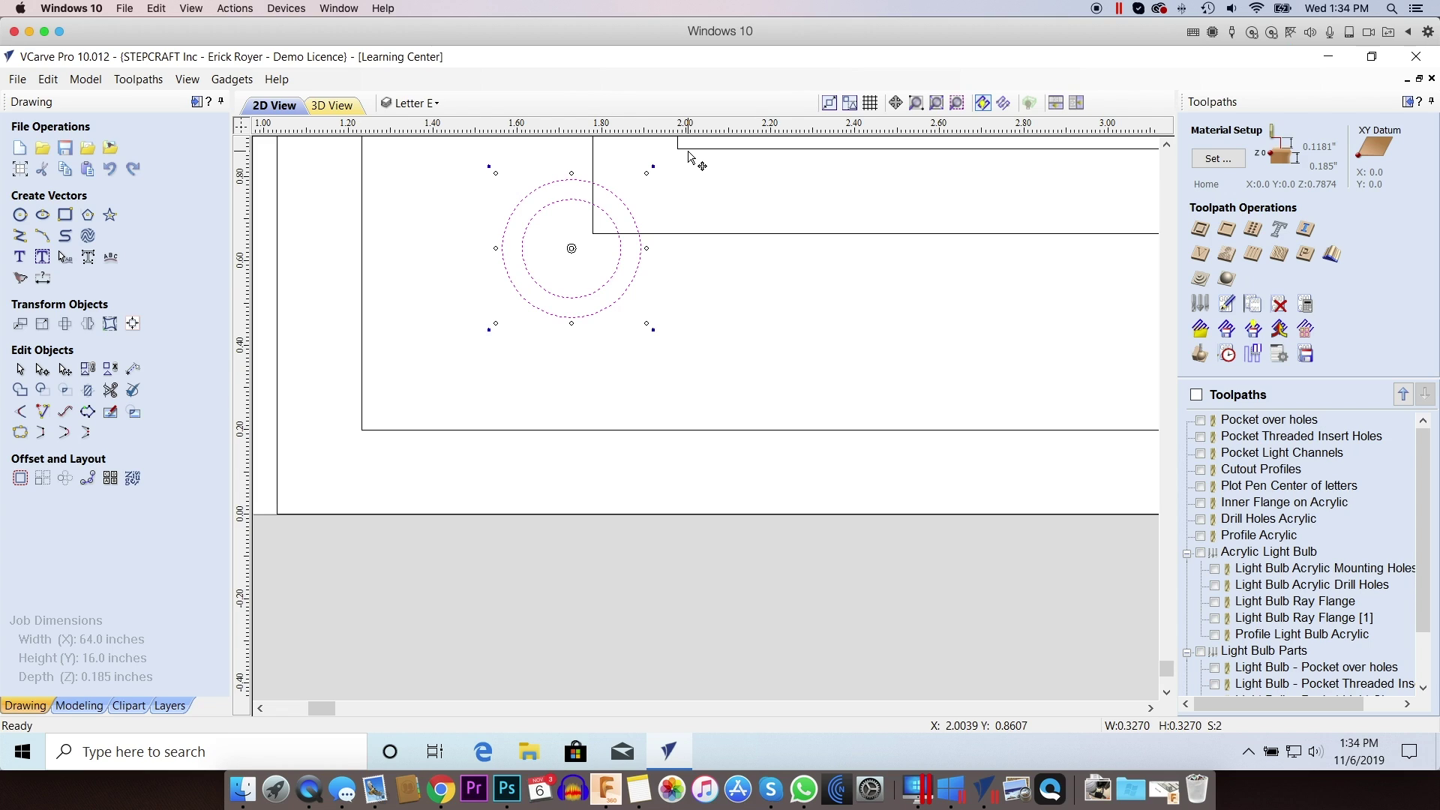
pyautogui.press('Right')
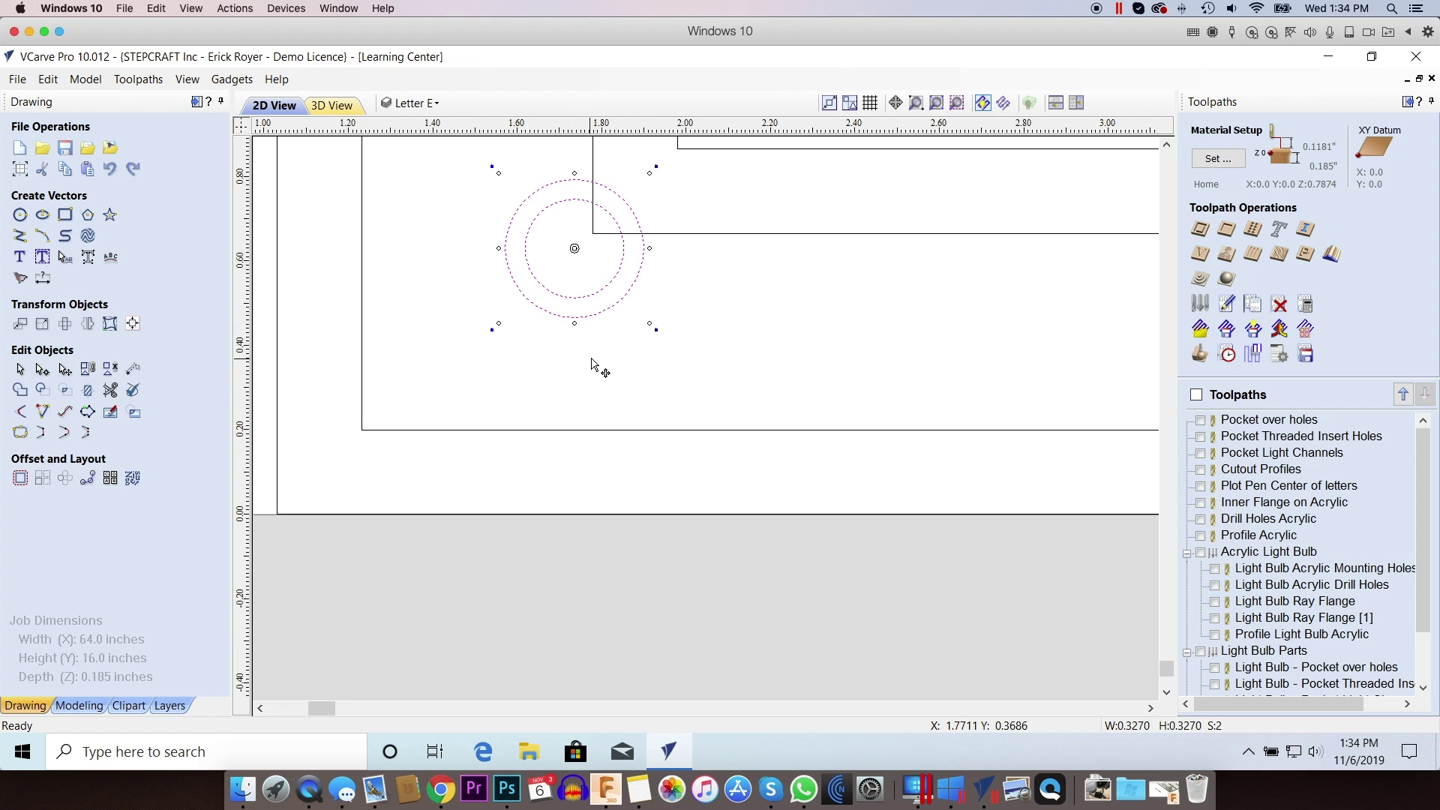
pyautogui.click(620, 372)
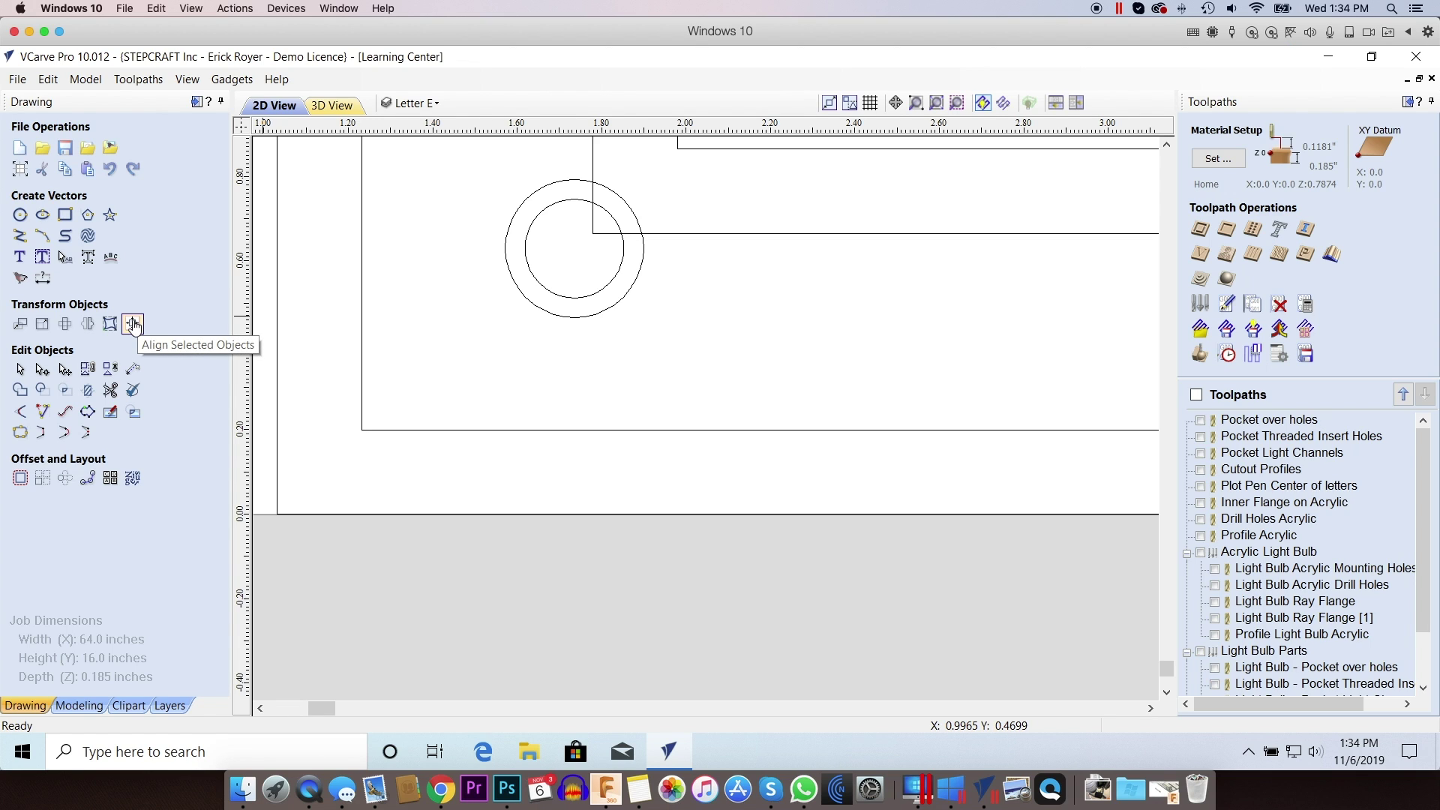
# Measure the gaps from the copied outer circle to the inner outline's left and bottom edges.
pyautogui.click(132, 368)
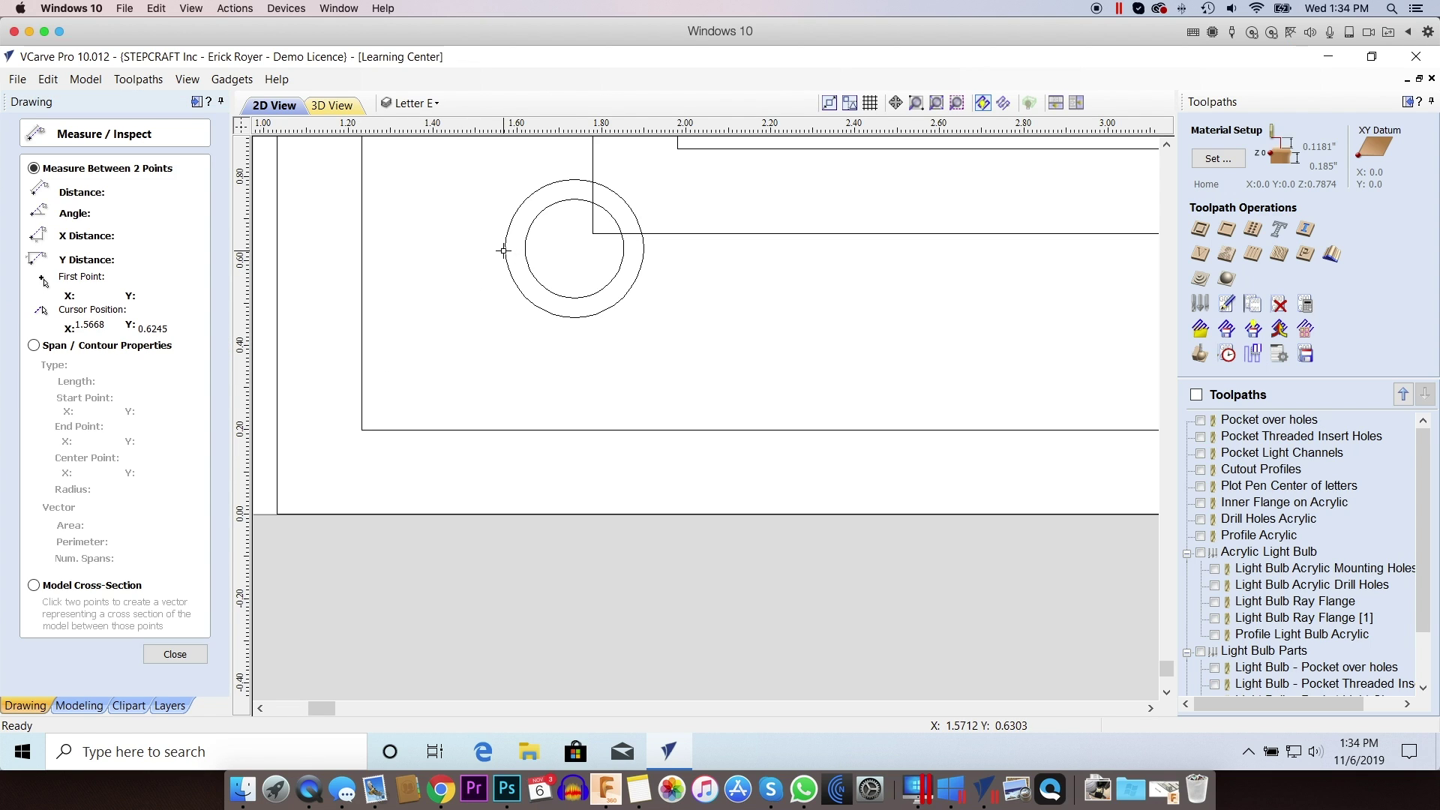
pyautogui.click(504, 251)
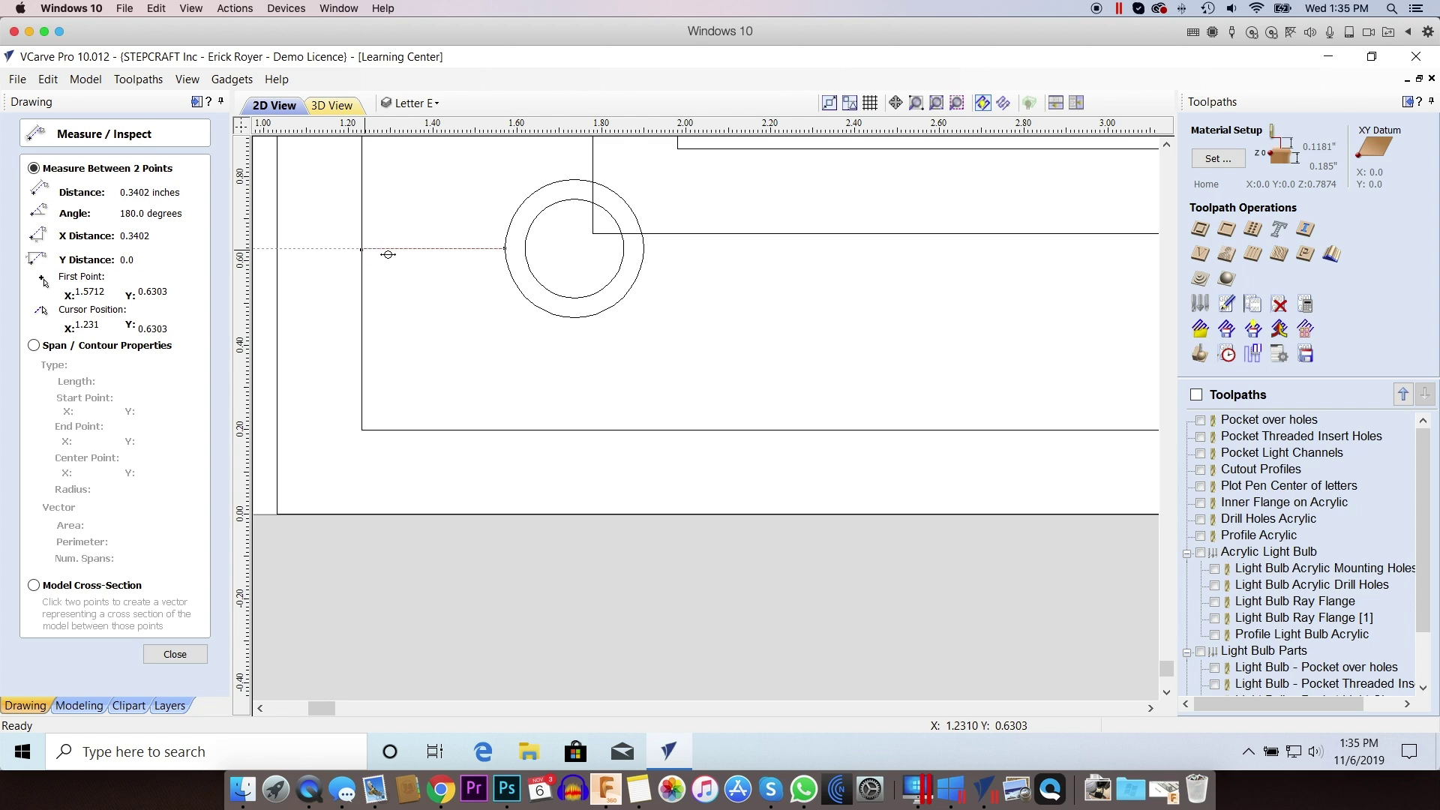
pyautogui.click(569, 325)
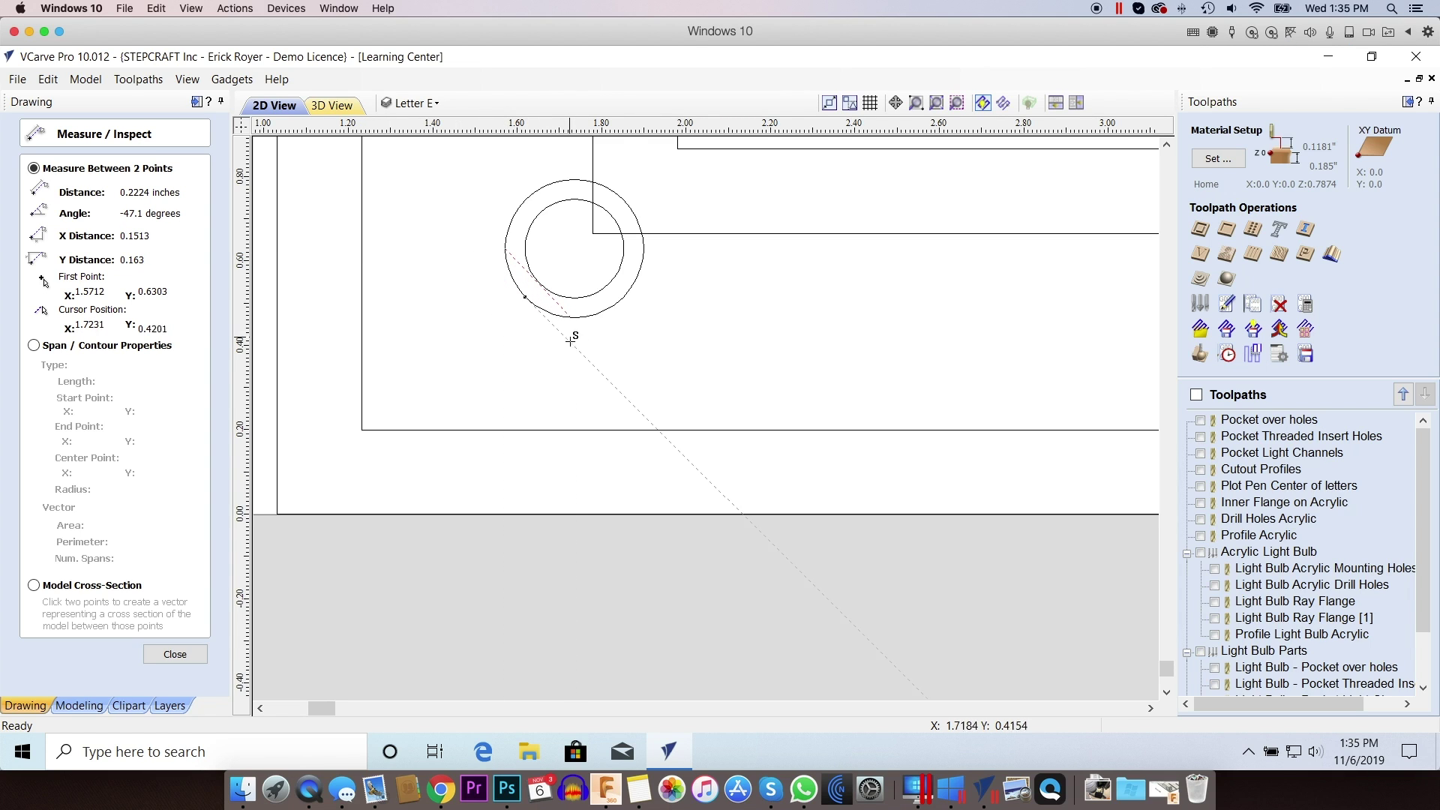
pyautogui.click(570, 437)
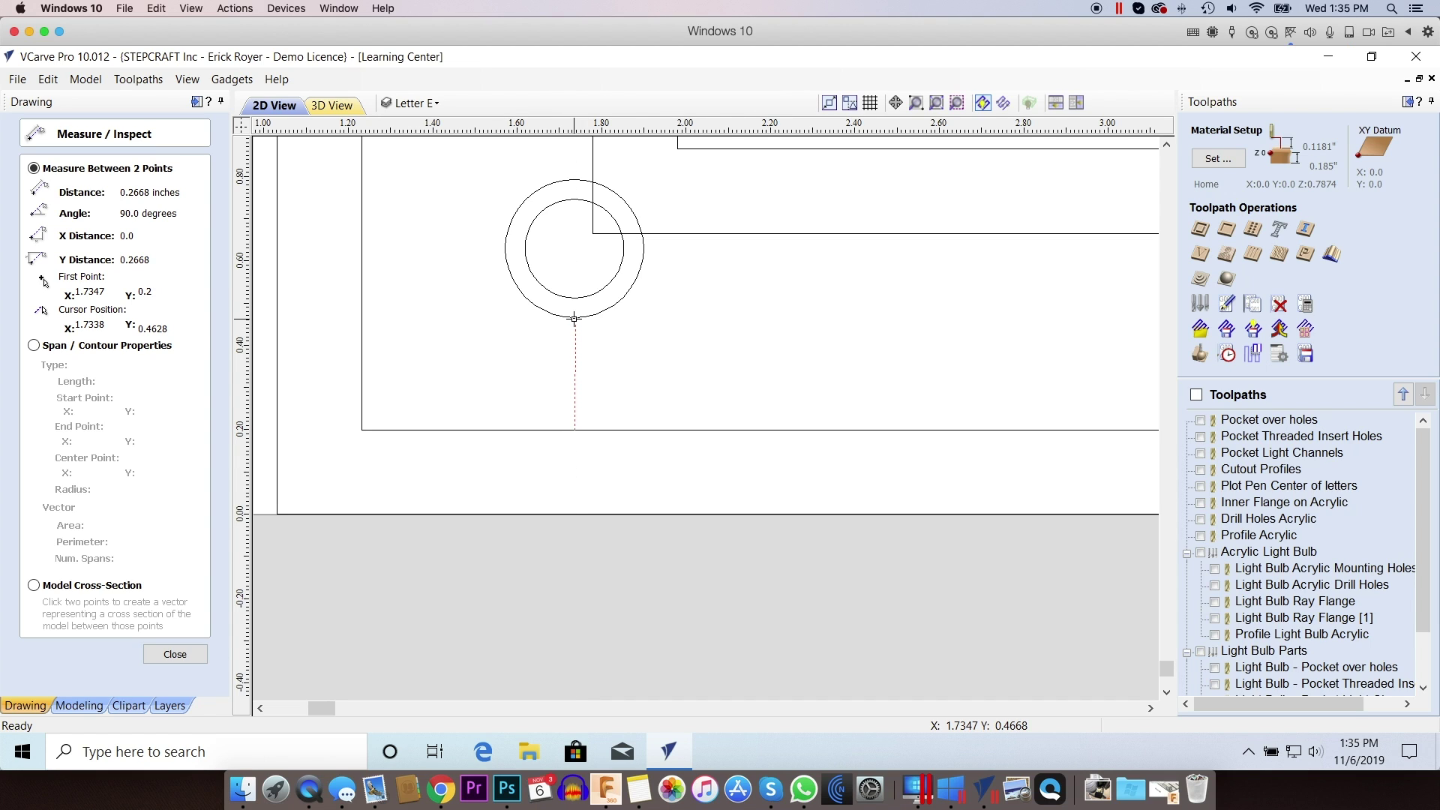
pyautogui.press('Escape')
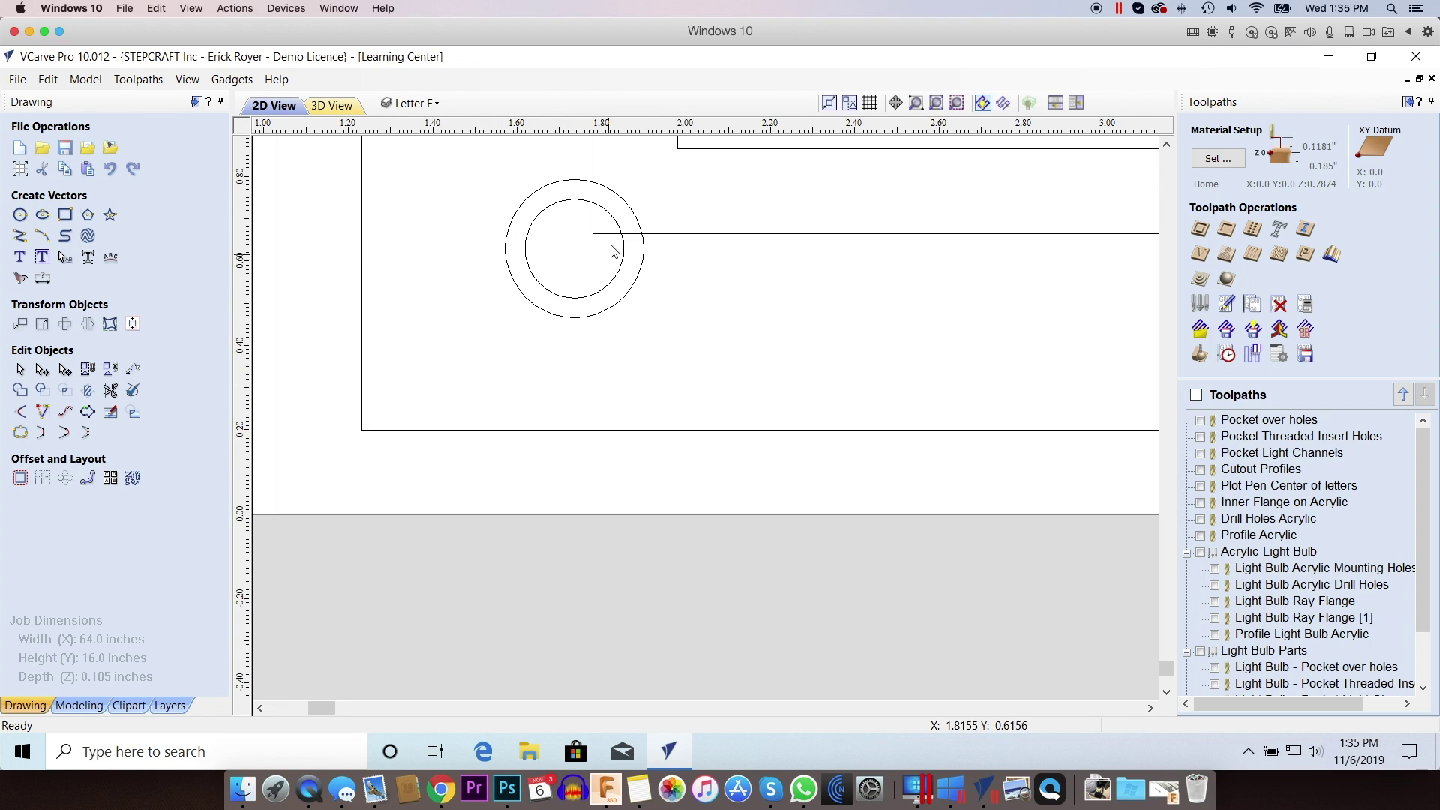
# Select both circles at the stem and bottom arm corner and nudge them up about 0.03 inches.
pyautogui.moveTo(477, 179); pyautogui.dragTo(663, 344)
pyautogui.press('Up')
pyautogui.press('Up')
pyautogui.press('Up')
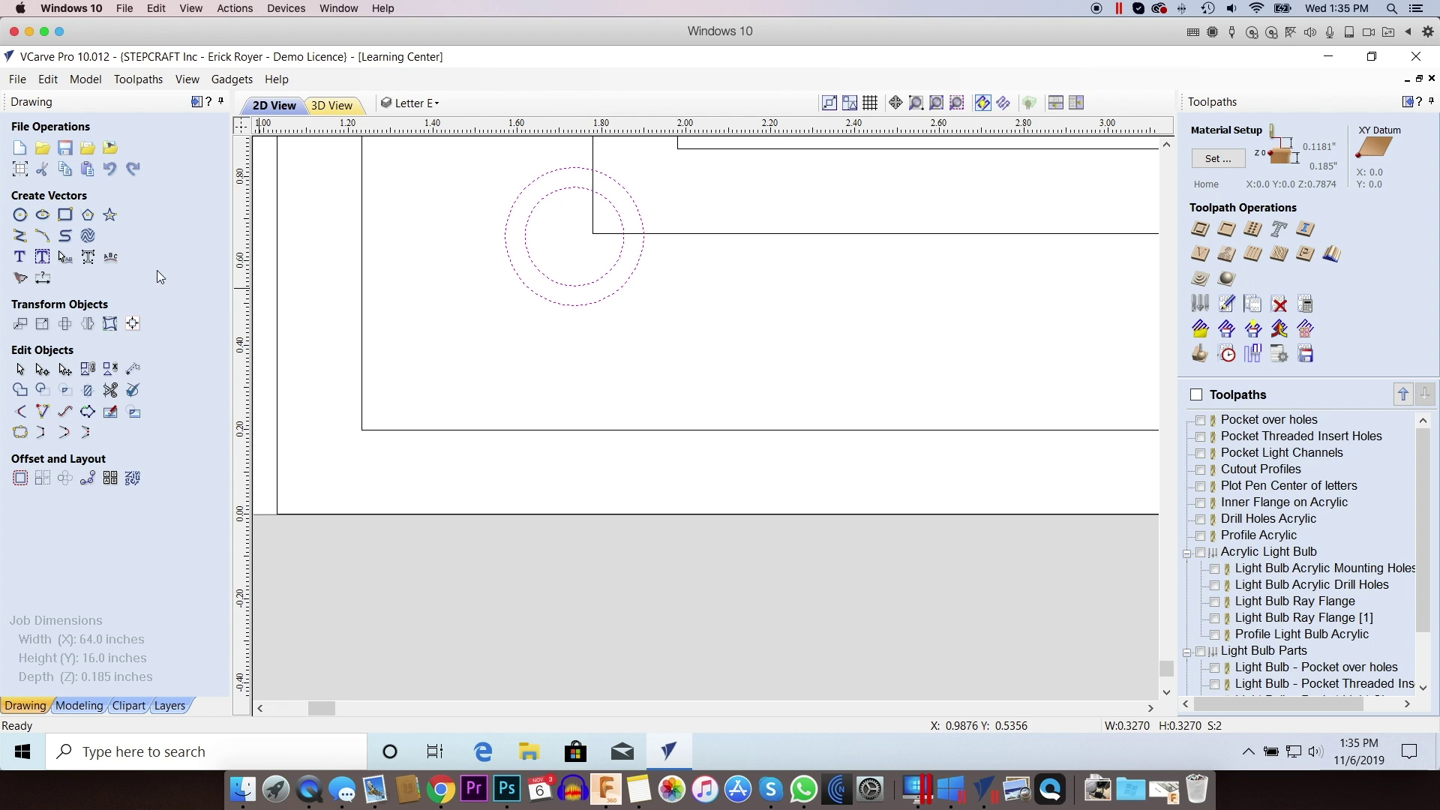
# Measure the vertical gap between the copied outer circle and the inner outline's bottom edge.
pyautogui.click(133, 369)
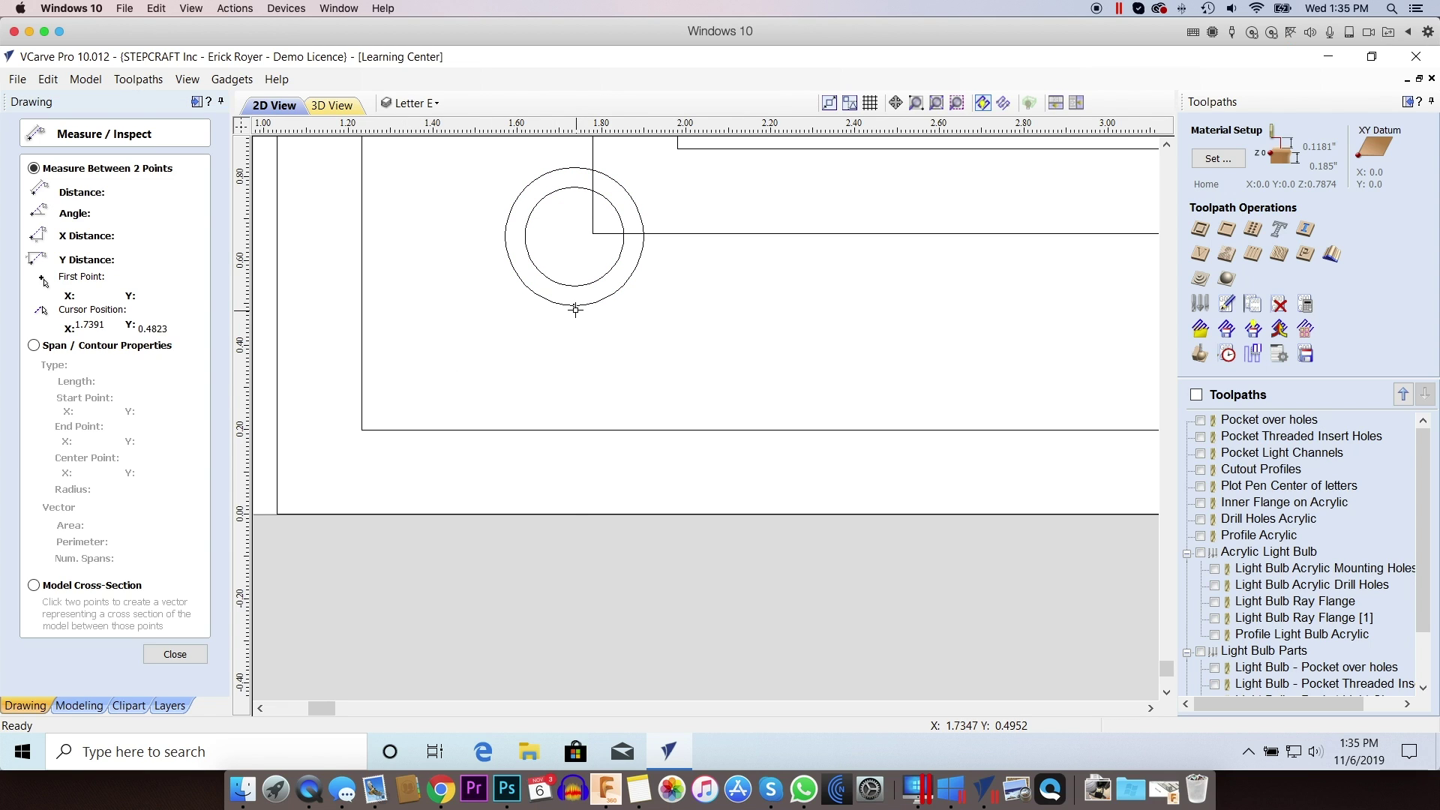
pyautogui.moveTo(574, 305); pyautogui.dragTo(568, 429)
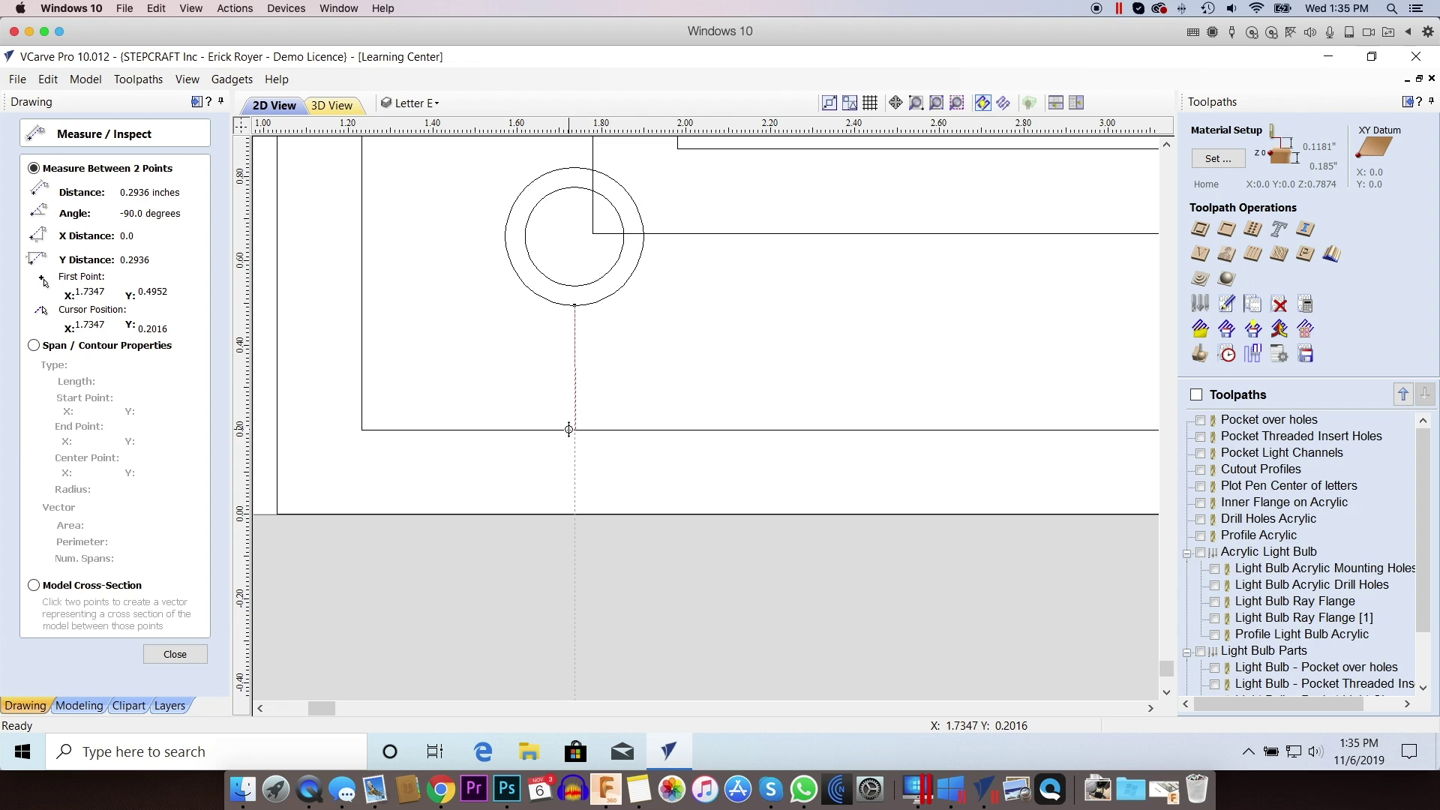
pyautogui.press('Escape')
# Nudge both circles at the stem and bottom arm corner up by about 0.036 inches.
pyautogui.moveTo(517, 189); pyautogui.dragTo(649, 313)
pyautogui.press('Up')
pyautogui.press('Up')
pyautogui.press('Up')
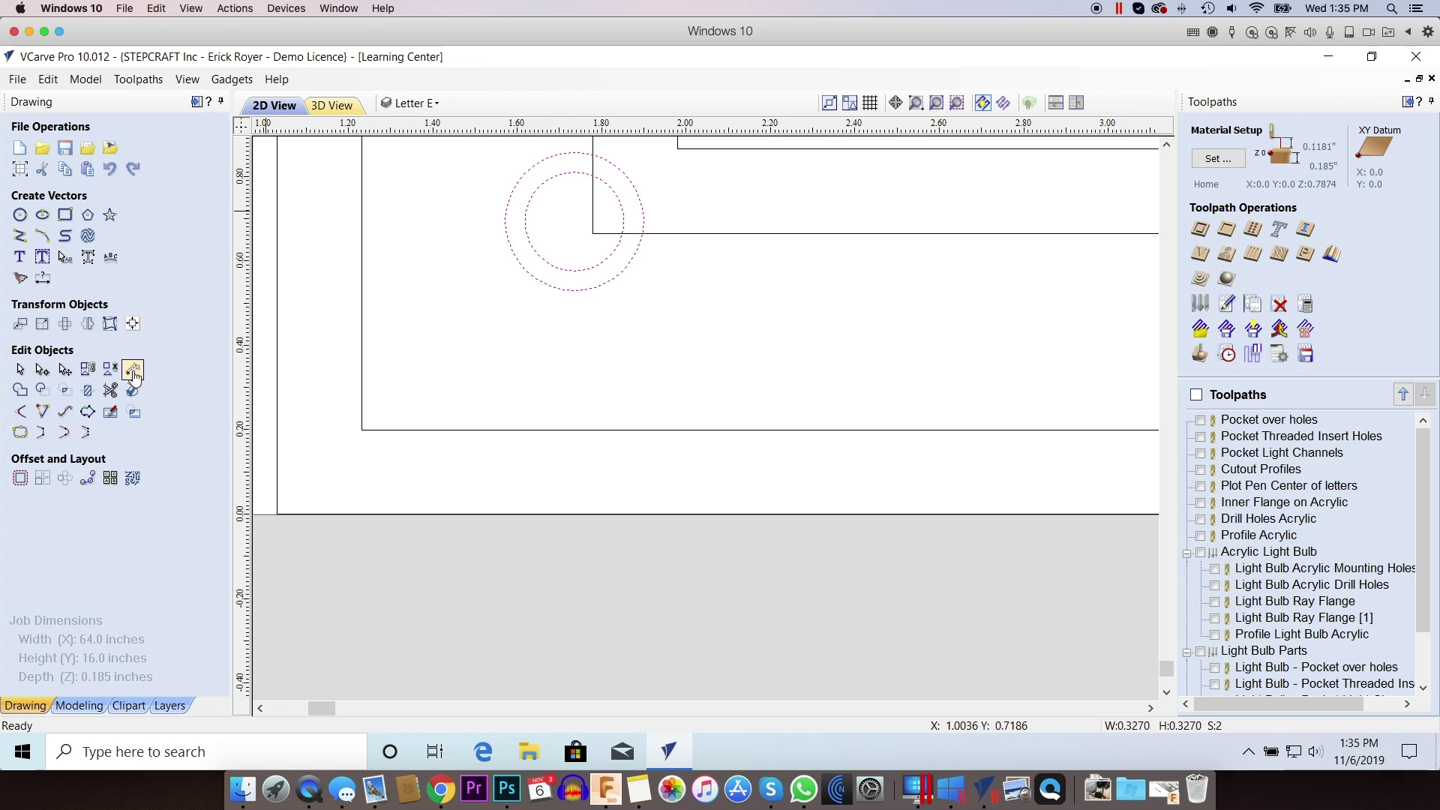
# Measure again from the bottom of the moved outer circle toward the inner outline's bottom edge.
pyautogui.click(133, 368)
pyautogui.moveTo(569, 295); pyautogui.dragTo(592, 386)
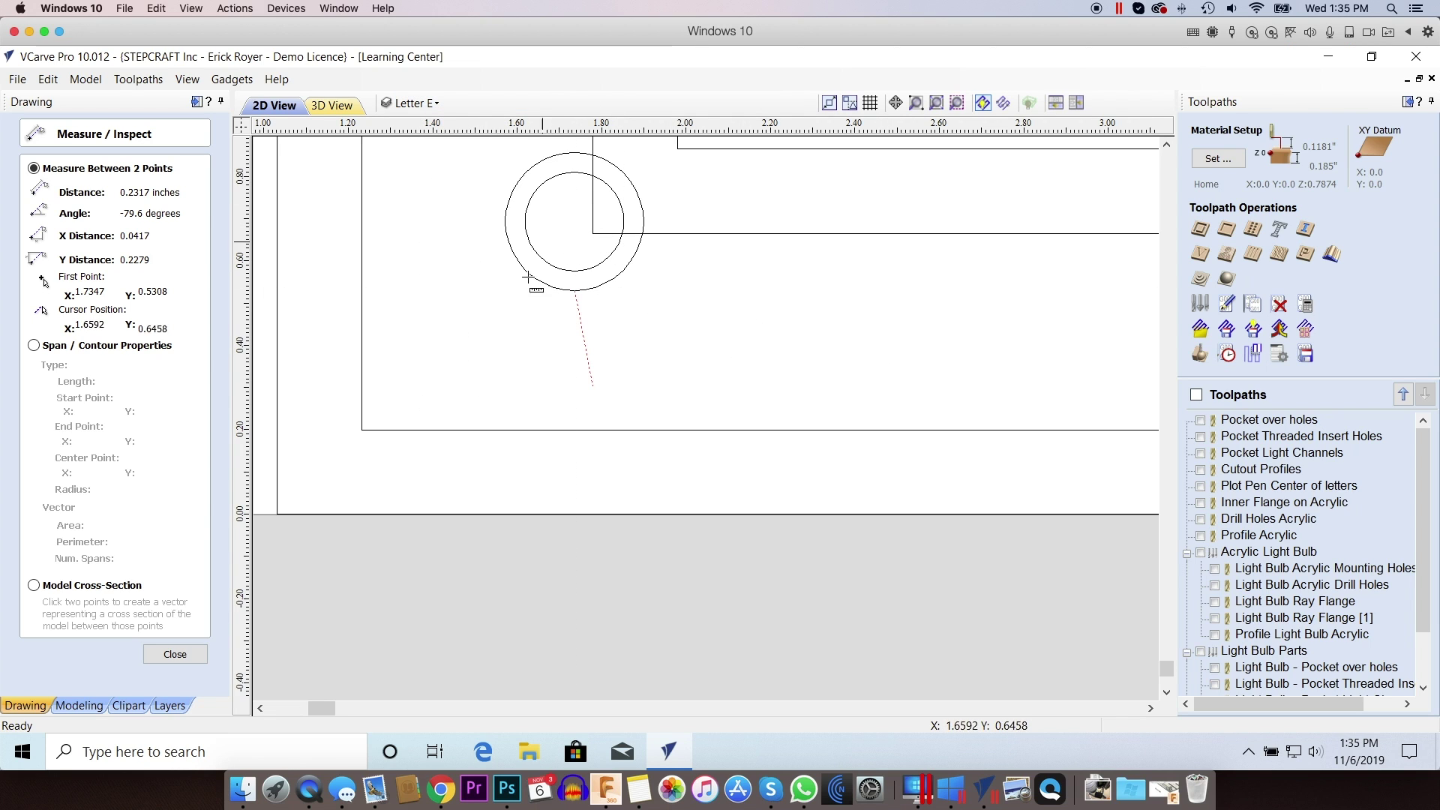
pyautogui.press('Escape')
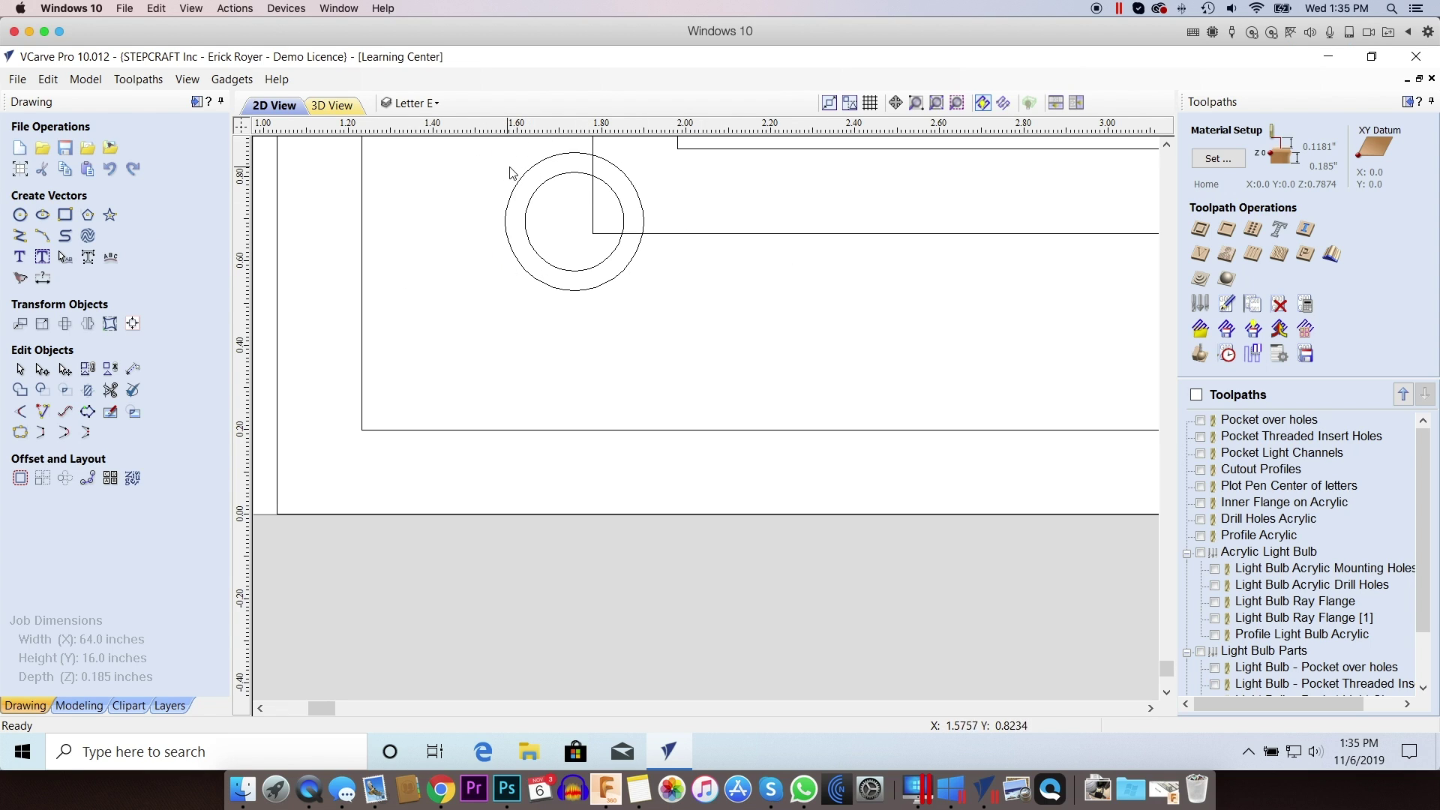
pyautogui.moveTo(494, 161); pyautogui.dragTo(657, 307)
pyautogui.moveTo(492, 152); pyautogui.dragTo(660, 314)
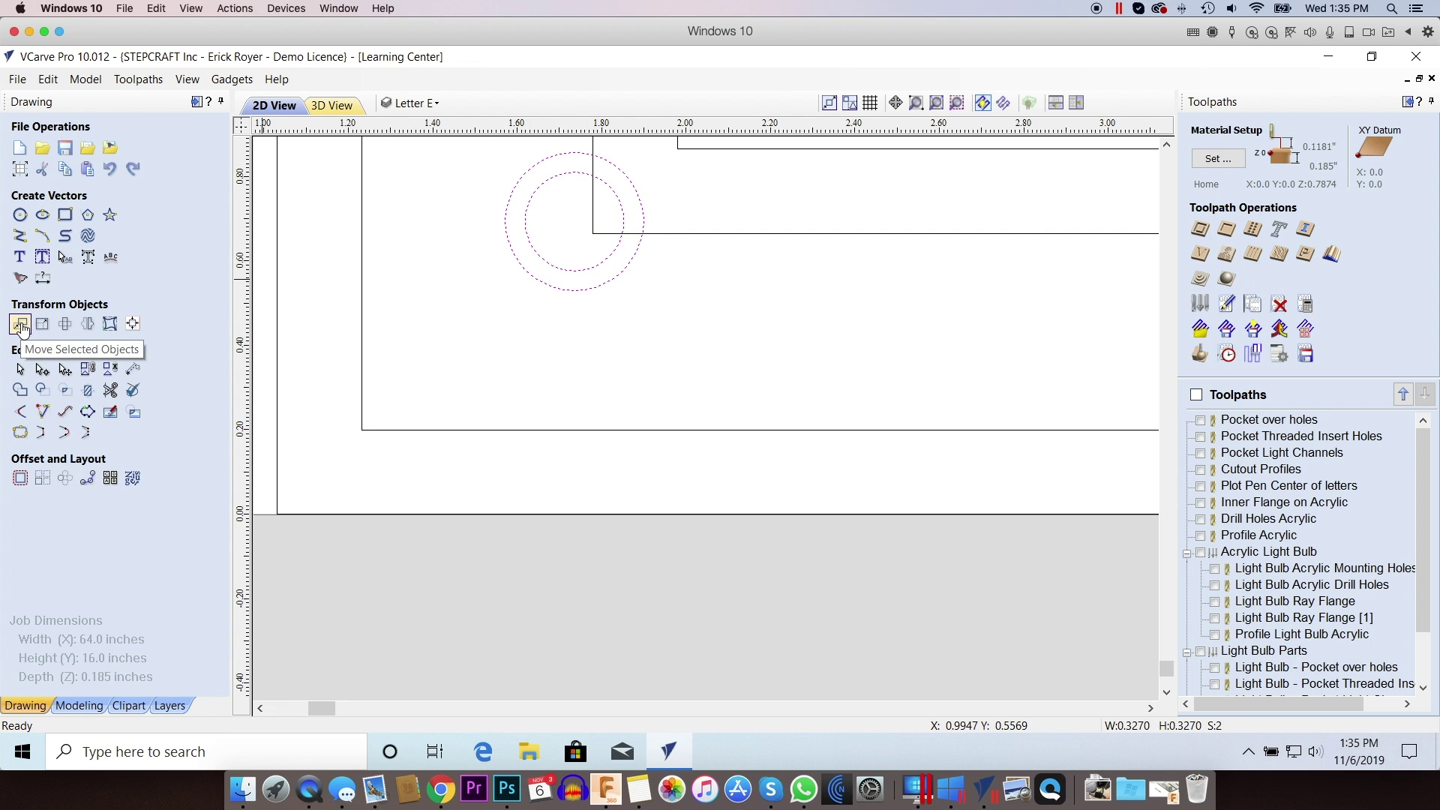
pyautogui.click(23, 324)
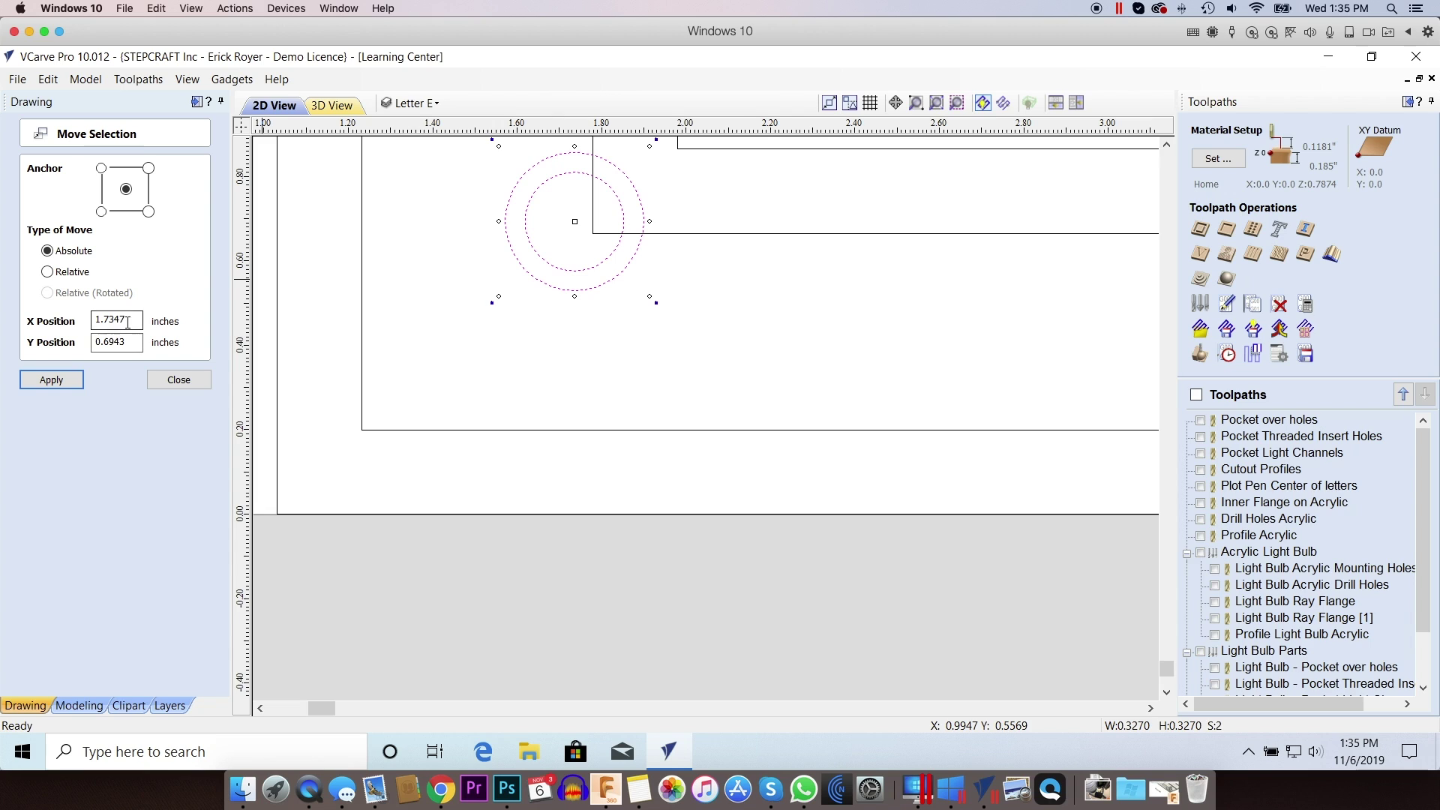
pyautogui.click(47, 271)
pyautogui.click(102, 321)
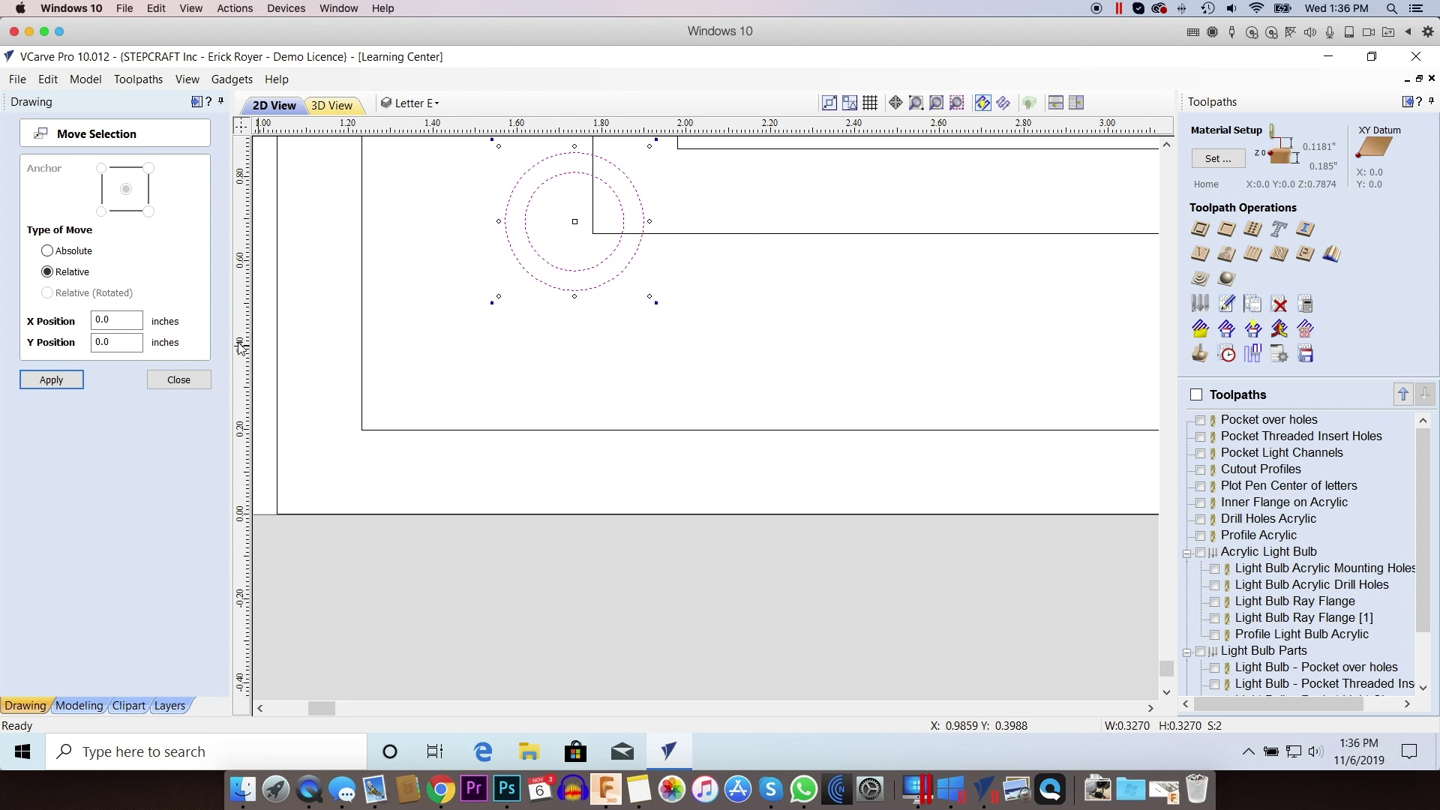
pyautogui.click(180, 380)
pyautogui.moveTo(1164, 624); pyautogui.dragTo(1168, 595)
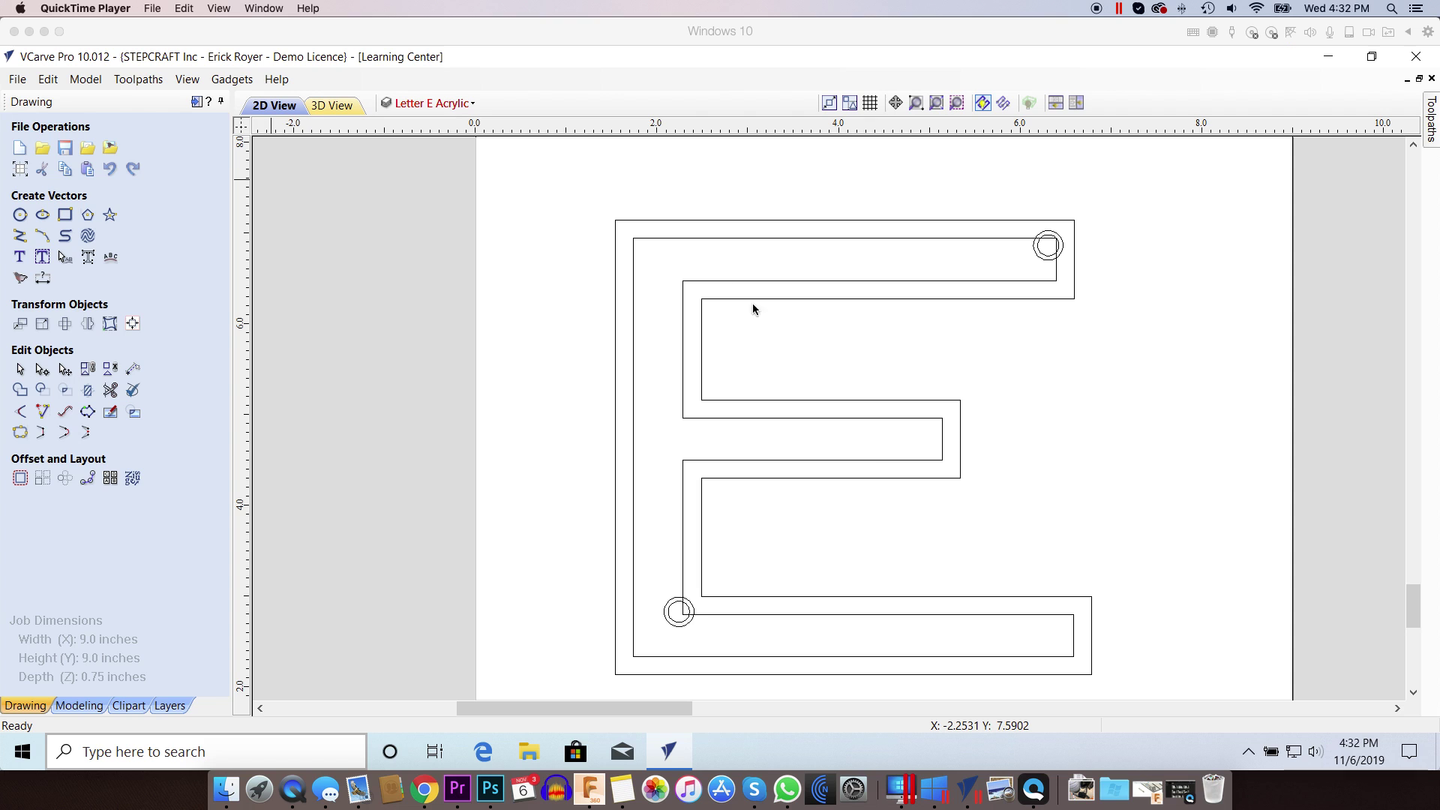
# Copy all the letter E outlines and insert-hole circles to the Letter E Acrylic layer.
pyautogui.moveTo(577, 197); pyautogui.dragTo(1147, 701)
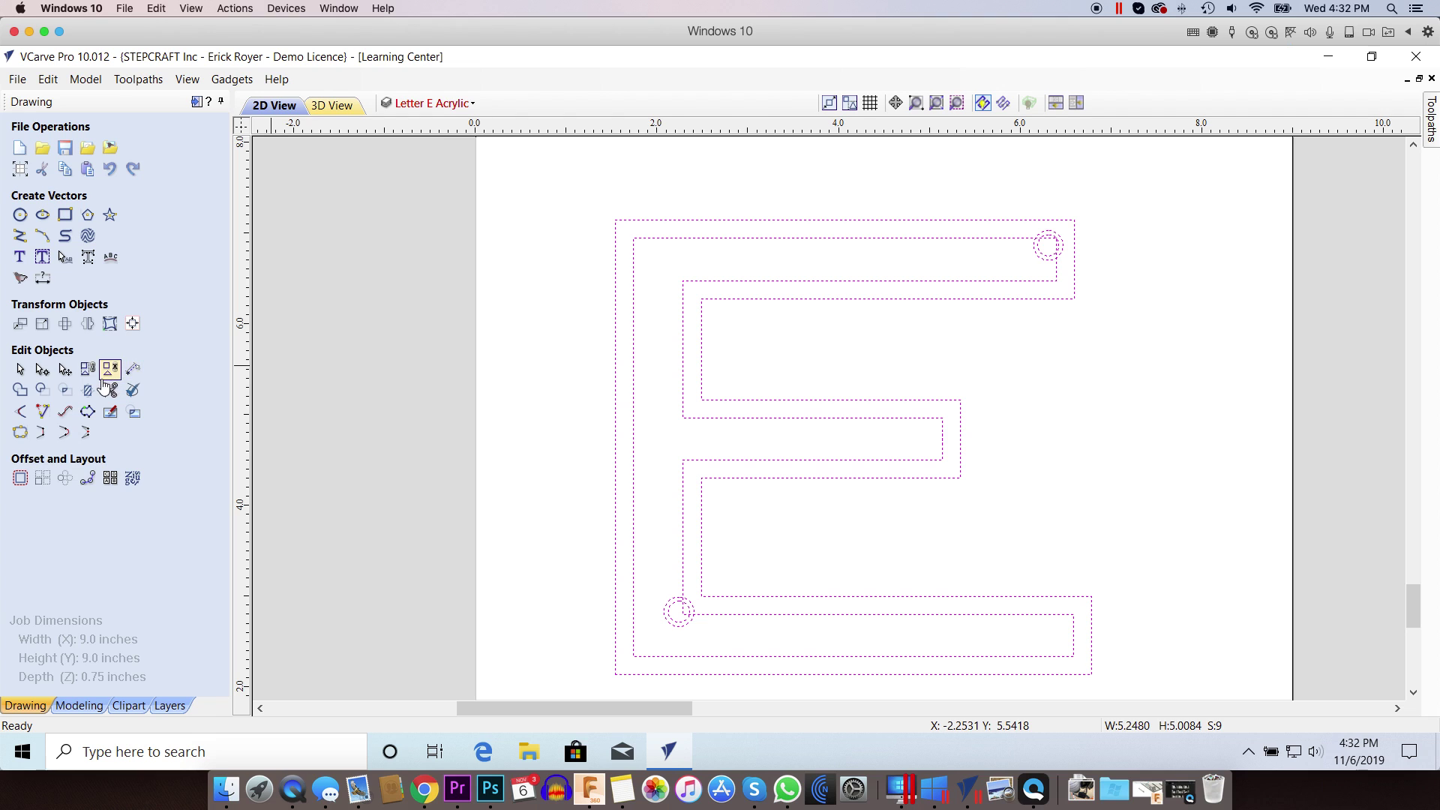
pyautogui.click(578, 331)
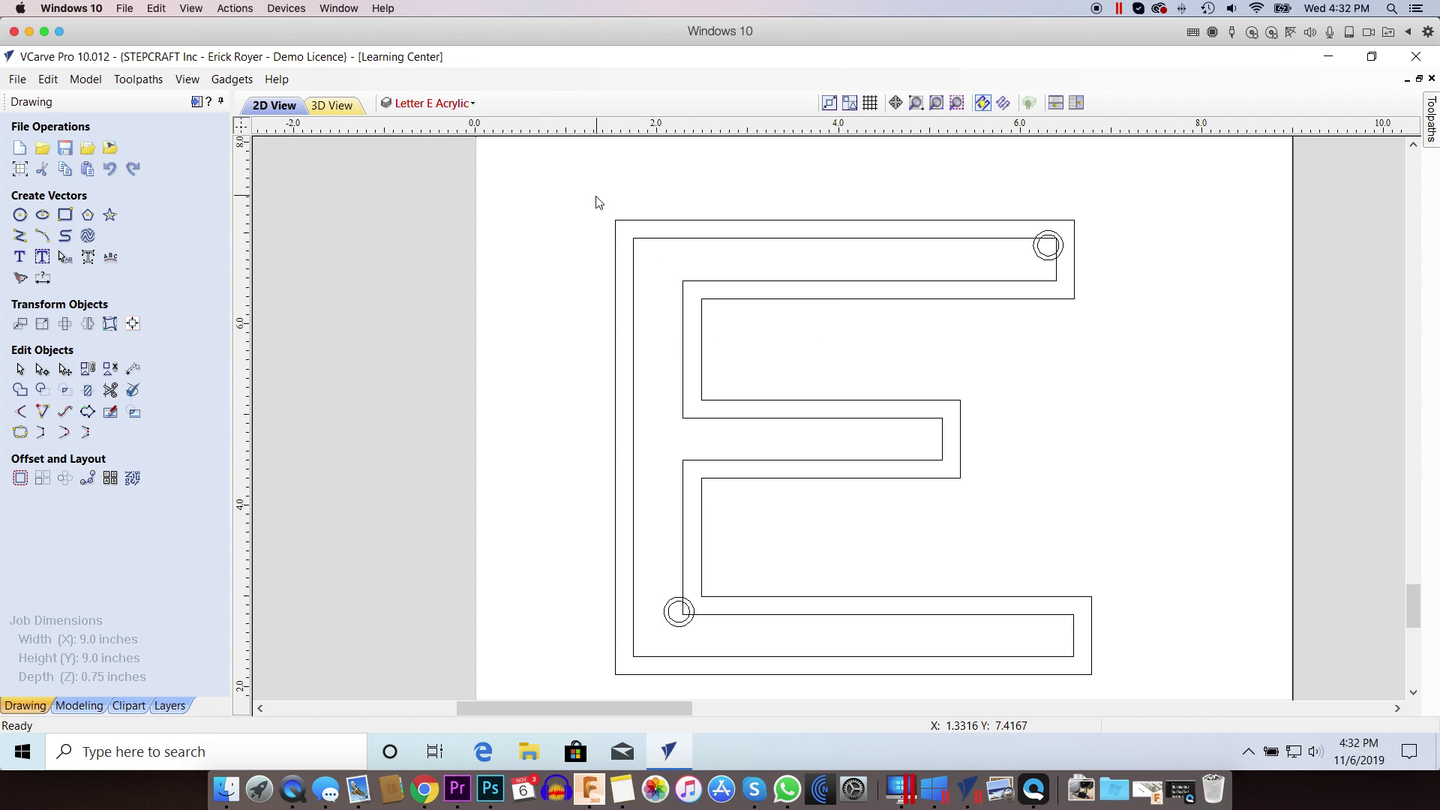
pyautogui.moveTo(595, 197); pyautogui.dragTo(1157, 685)
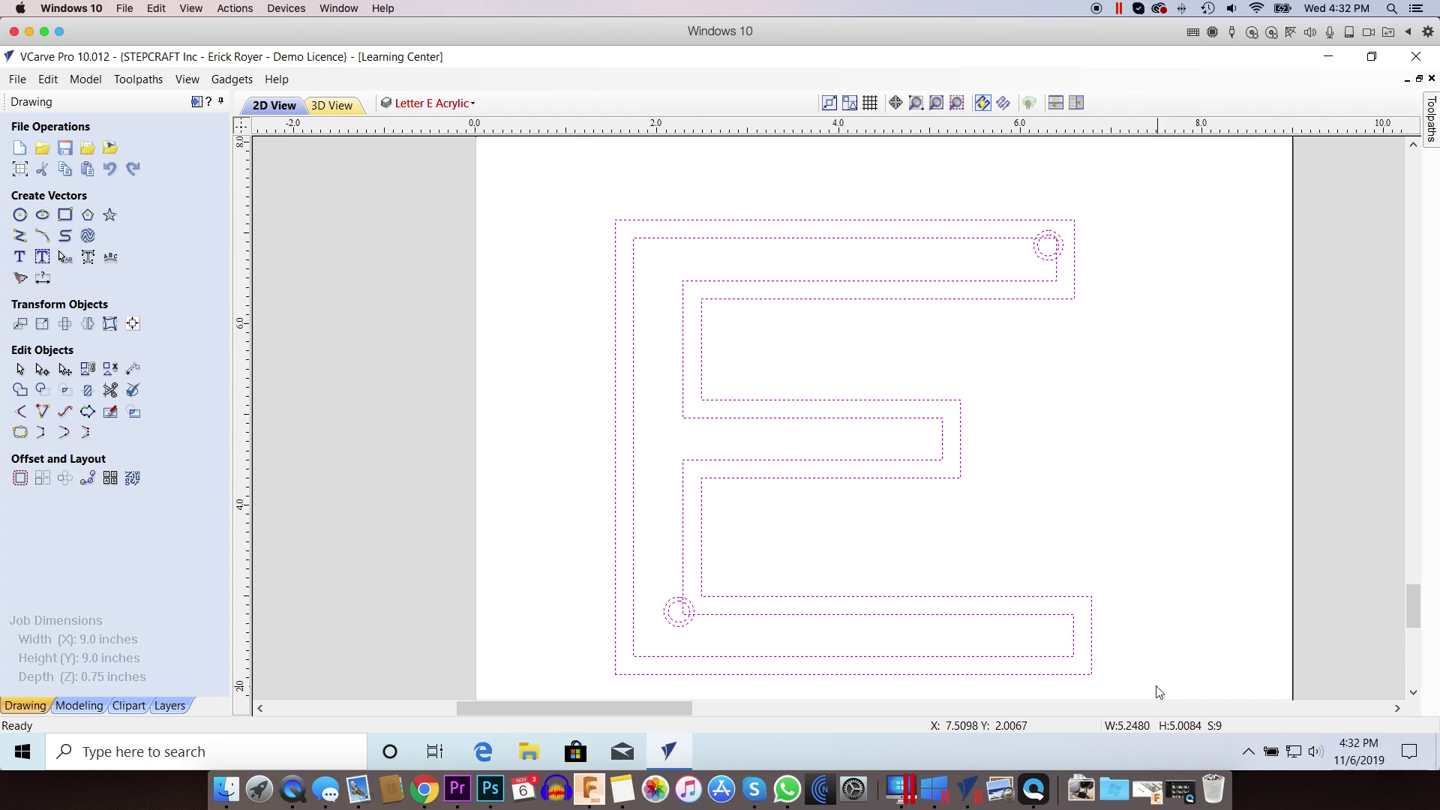
pyautogui.rightClick(881, 298)
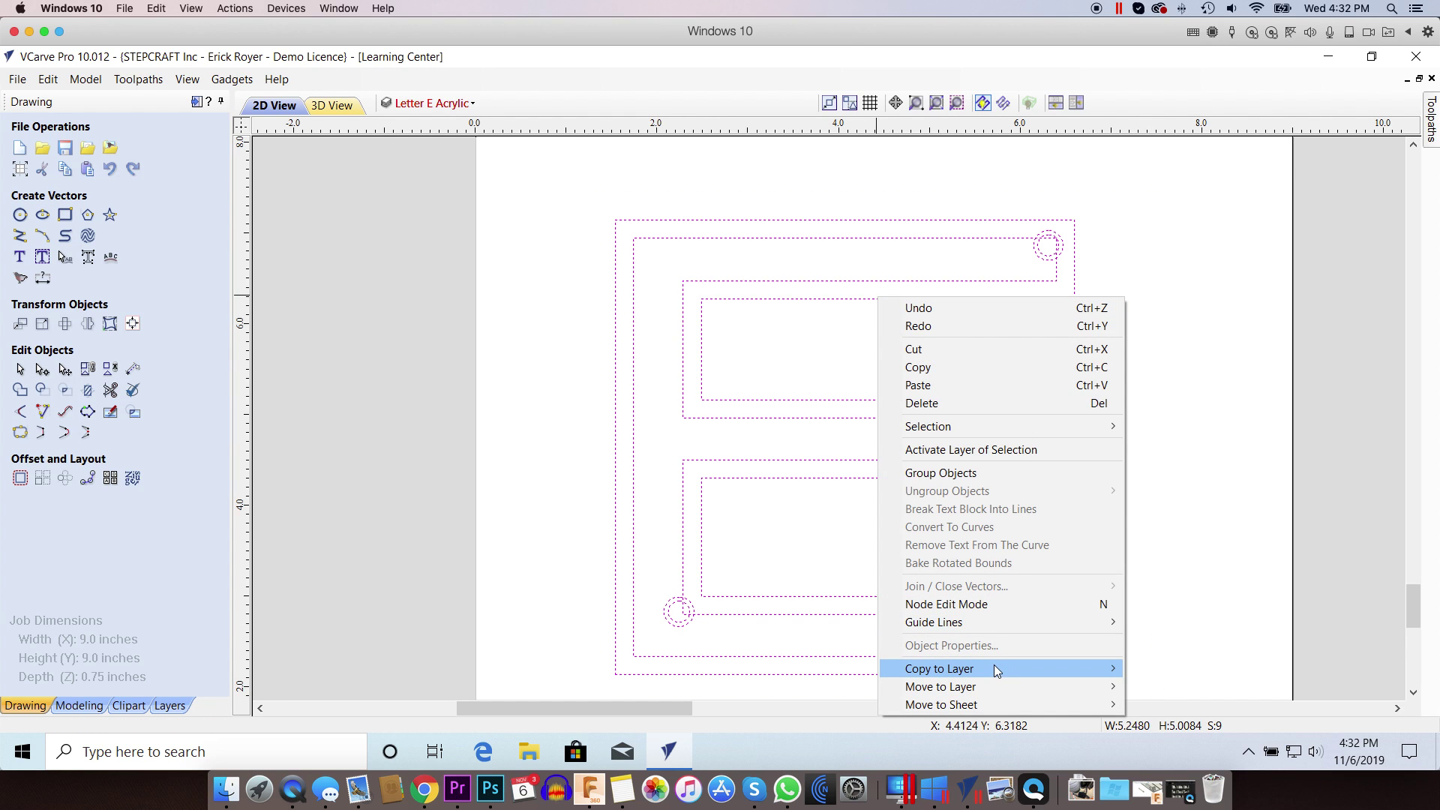
pyautogui.moveTo(995, 666)
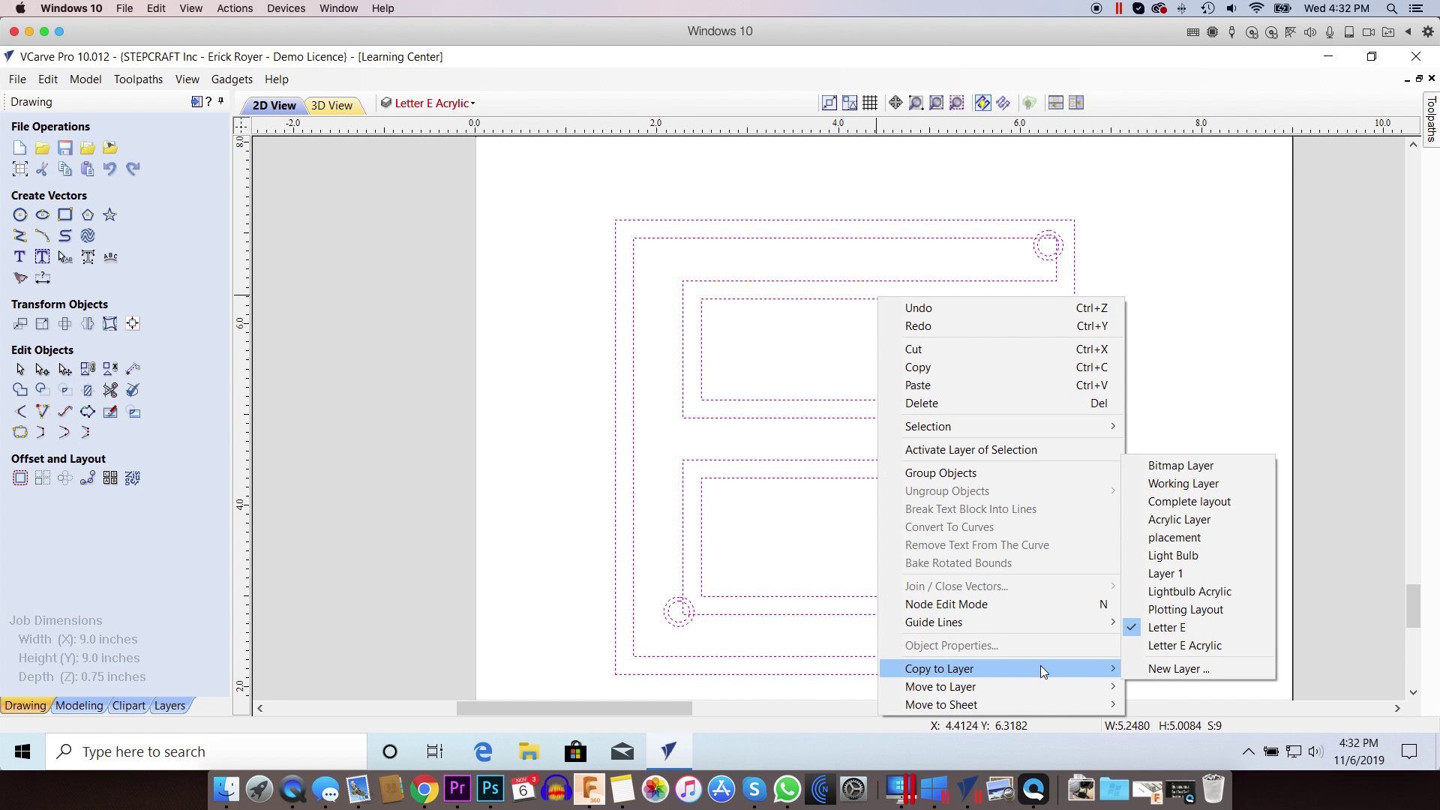
pyautogui.click(1173, 648)
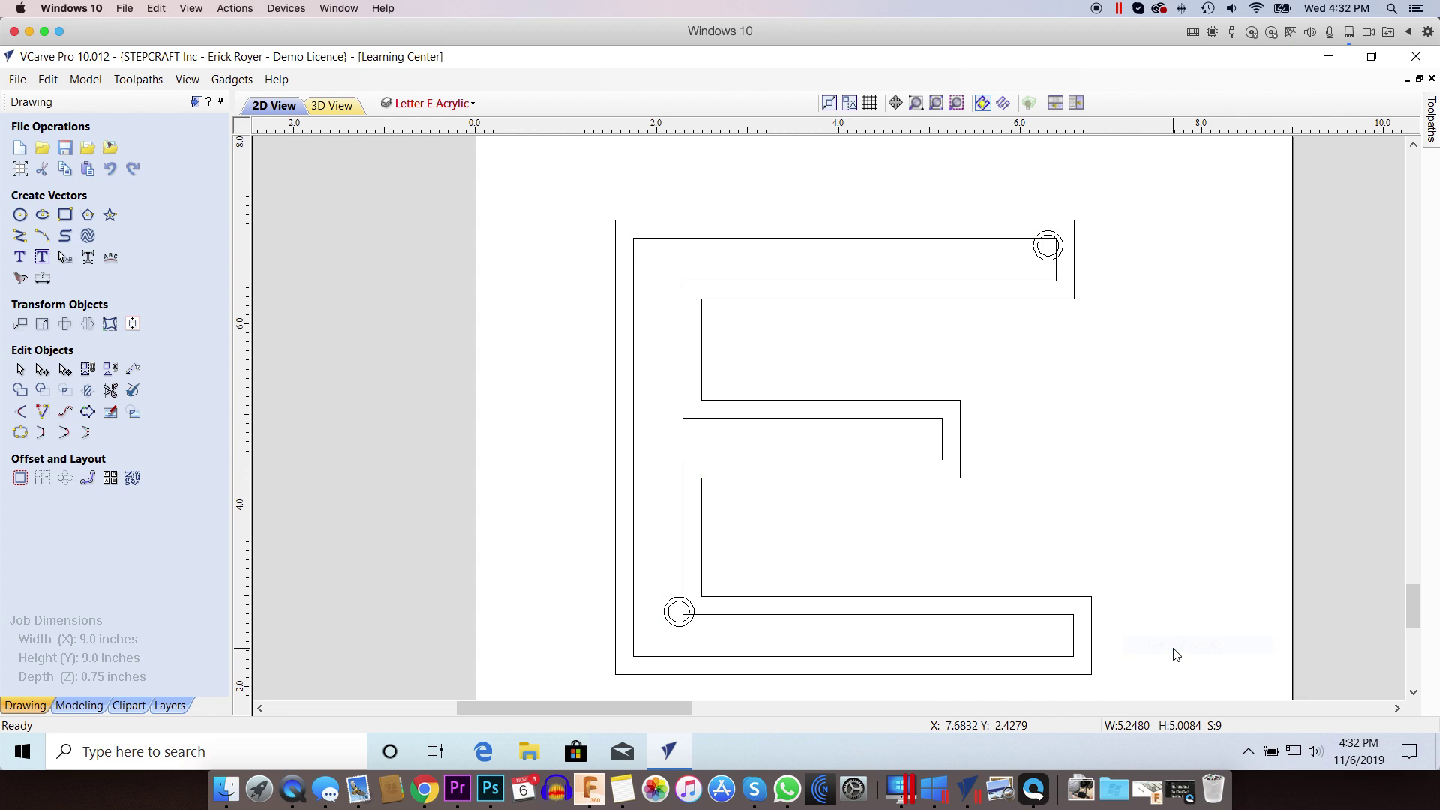
# Check the copy on the Letter E Acrylic layer, hide that layer, and make Letter E the visible active layer.
pyautogui.click(431, 105)
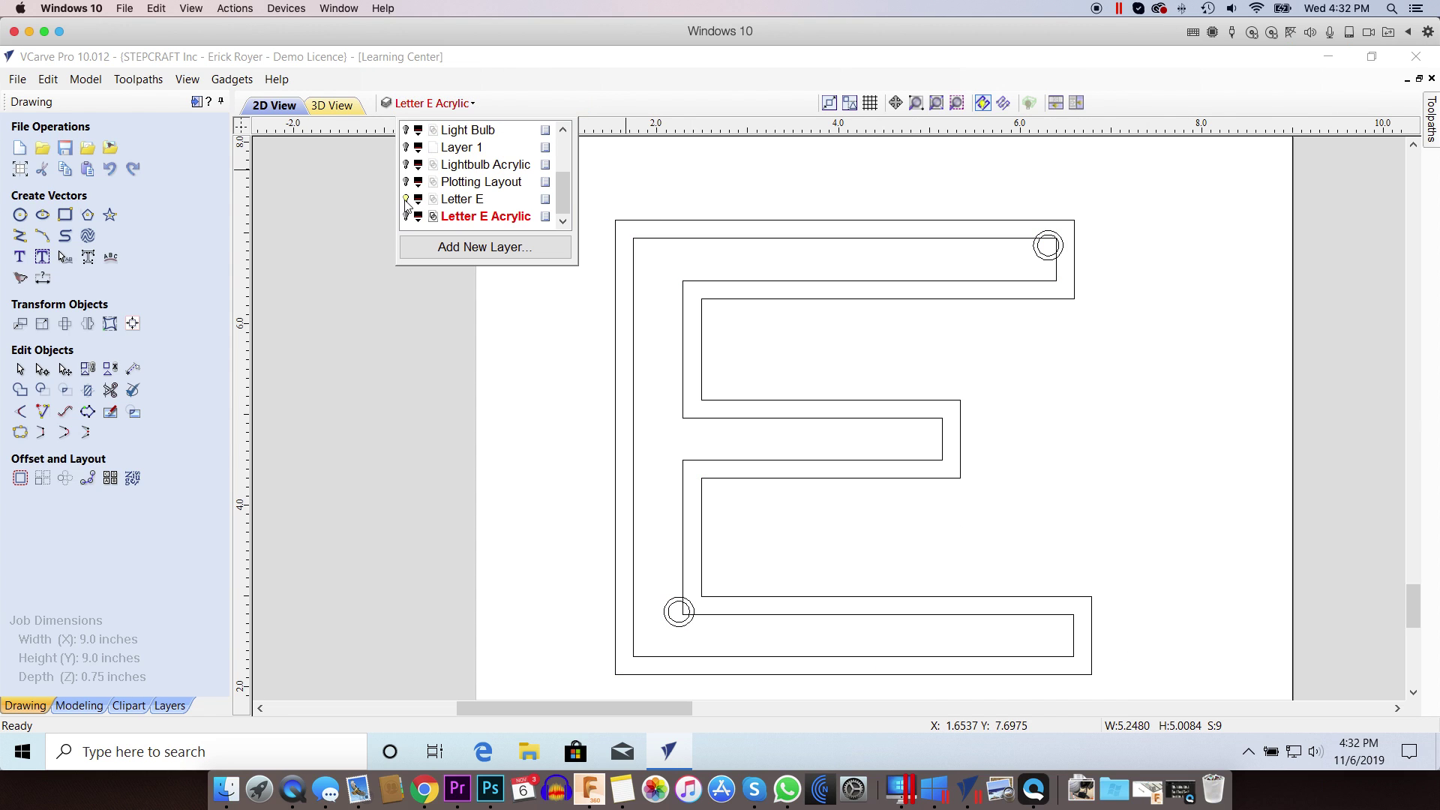
pyautogui.click(406, 199)
pyautogui.click(406, 216)
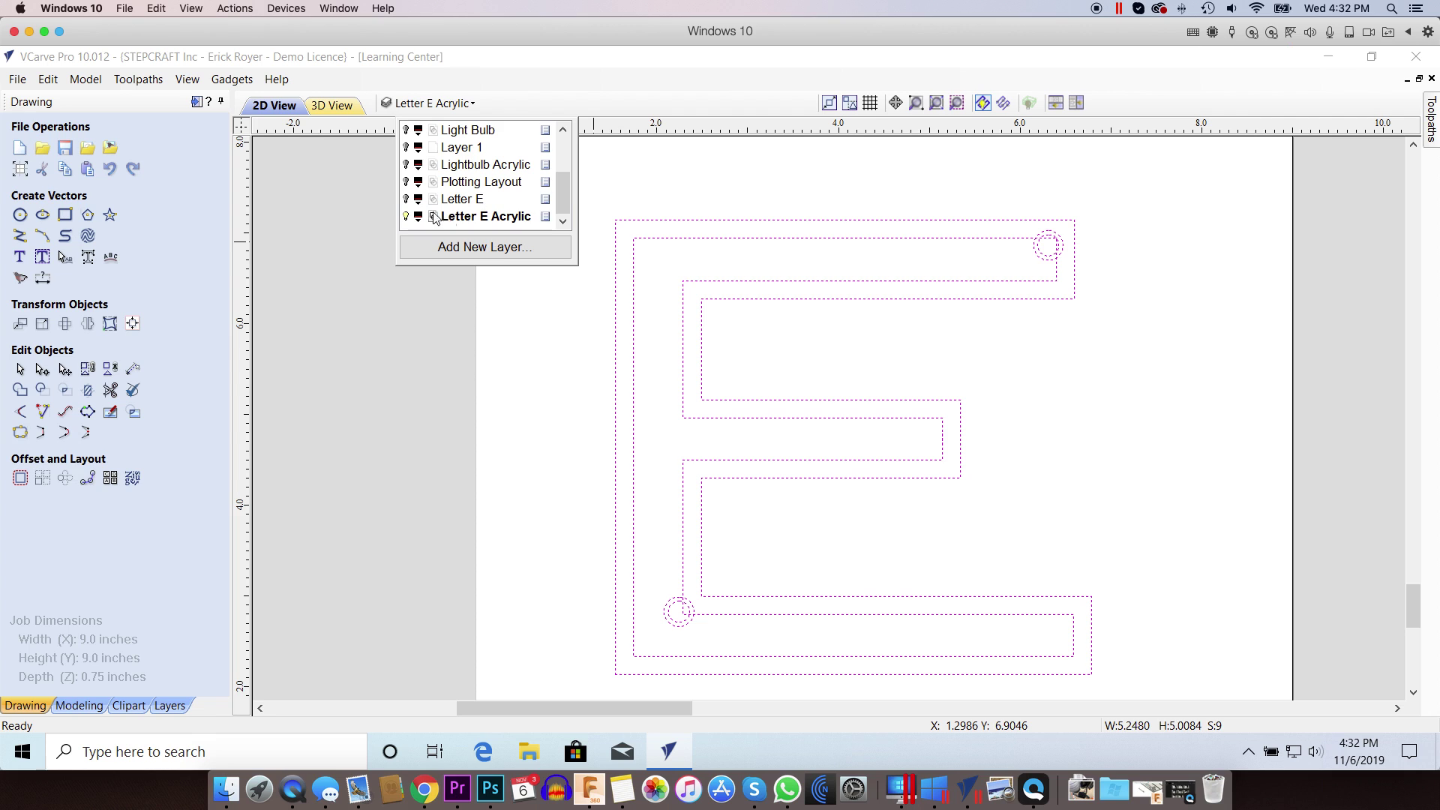
pyautogui.click(406, 199)
pyautogui.click(406, 216)
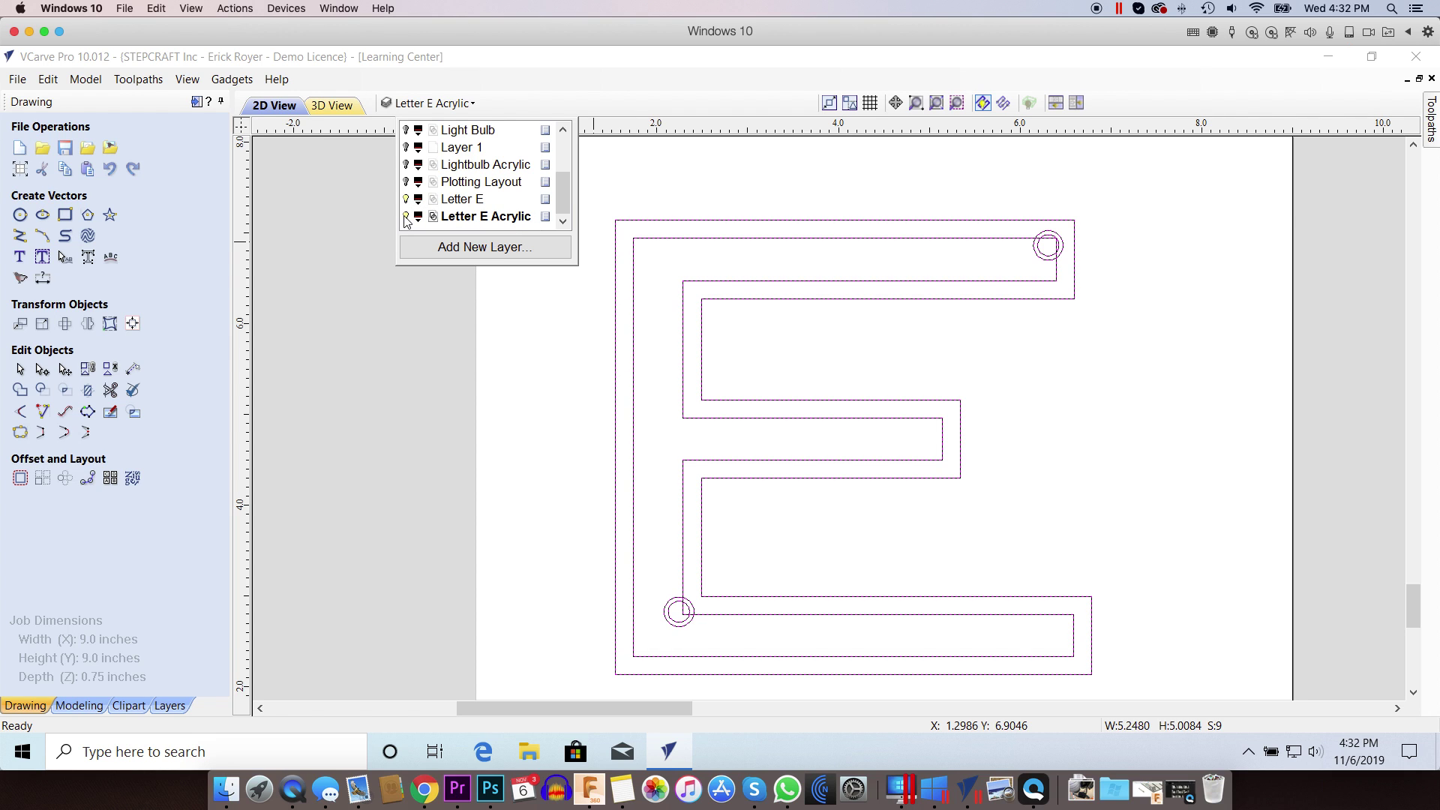
pyautogui.click(481, 201)
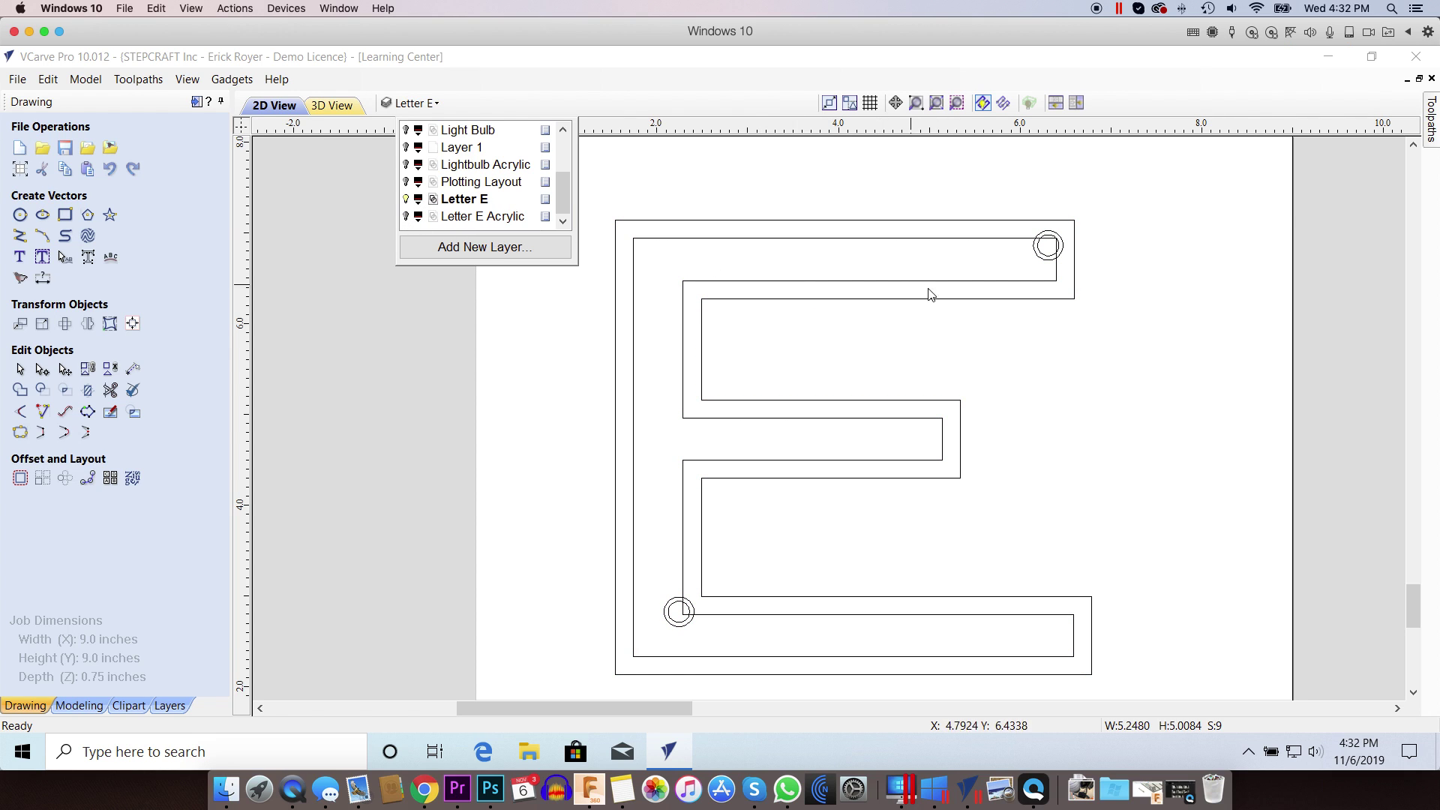
pyautogui.click(652, 264)
# Flip all the vectors on the Letter E layer horizontally.
pyautogui.moveTo(583, 197); pyautogui.dragTo(1092, 710)
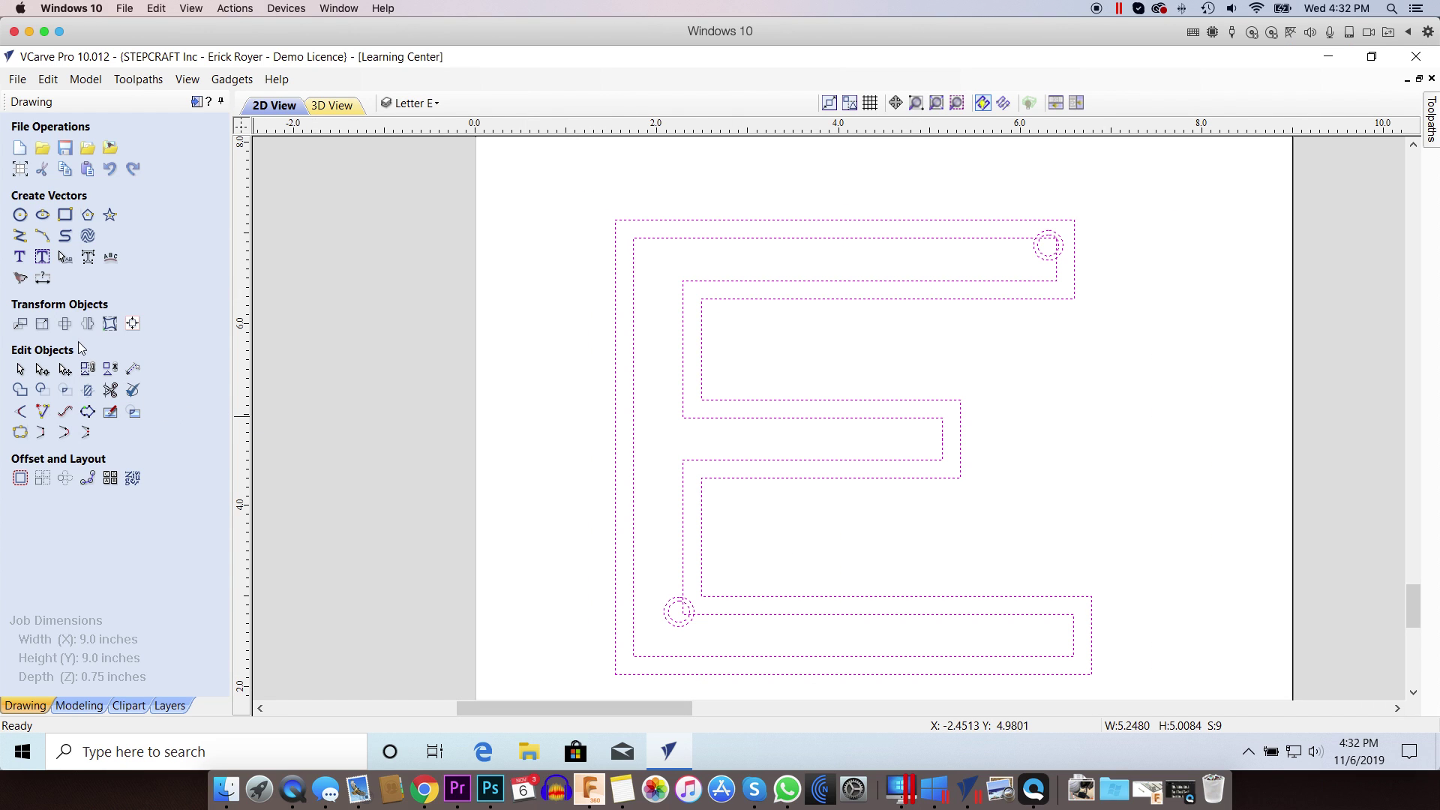
pyautogui.click(88, 325)
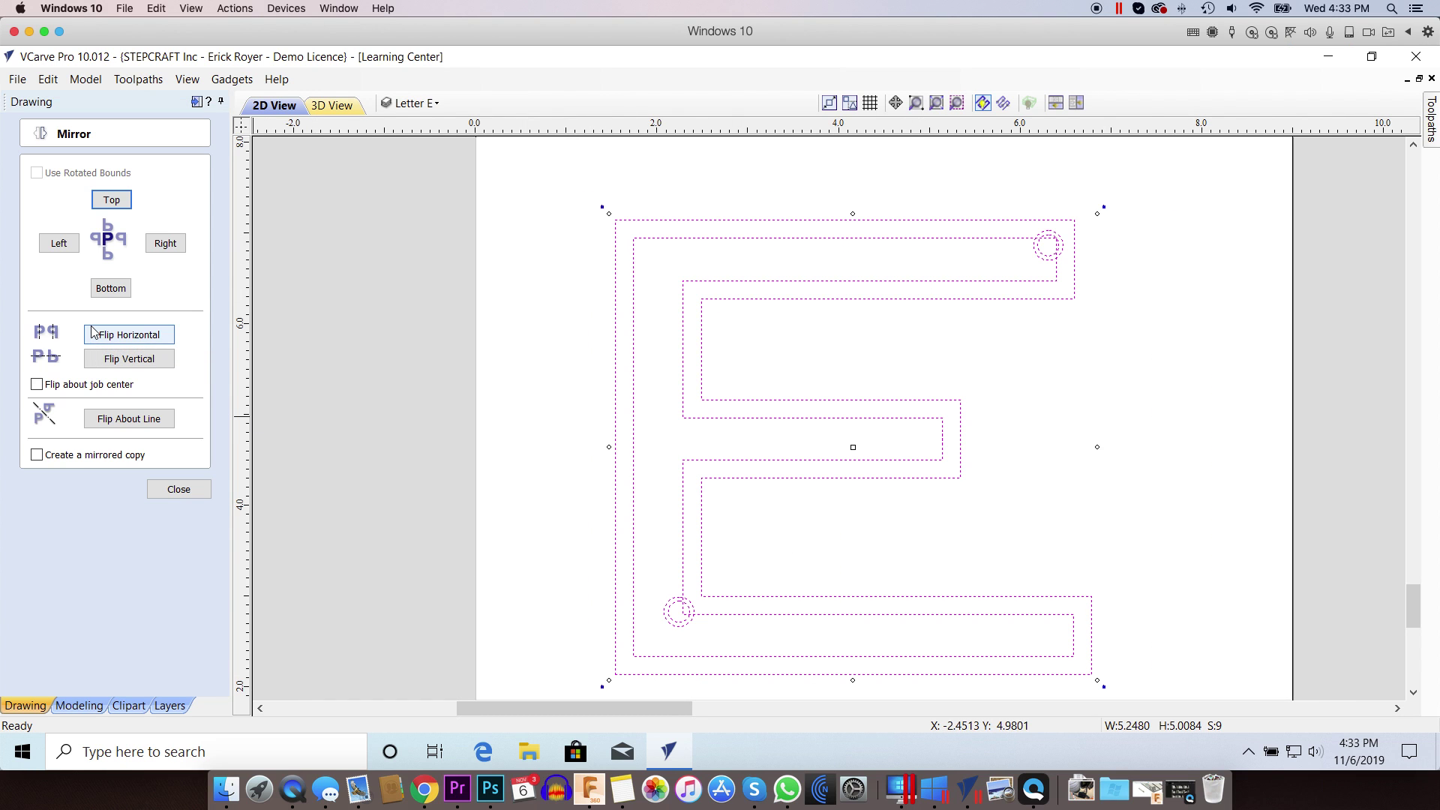
pyautogui.click(128, 335)
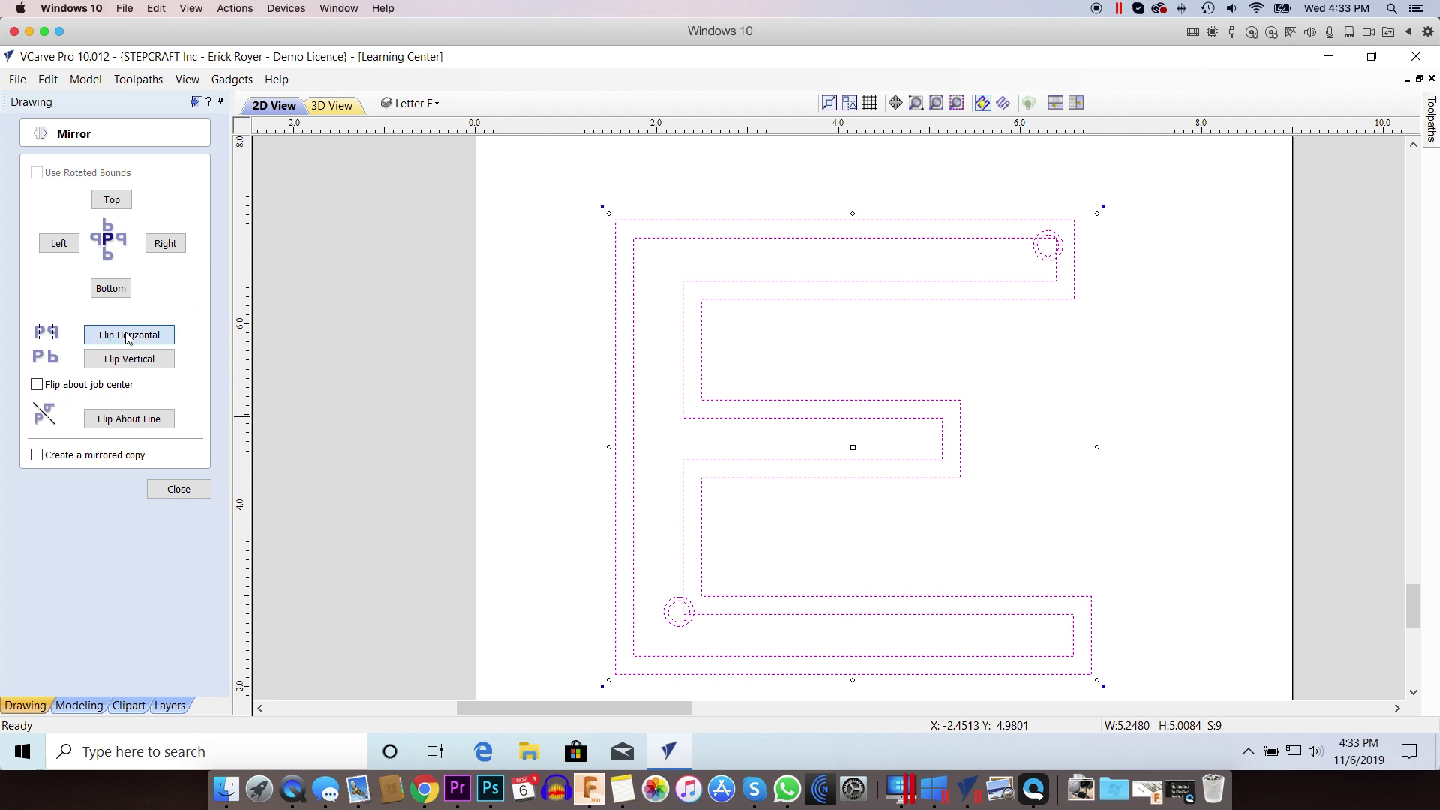
pyautogui.click(179, 489)
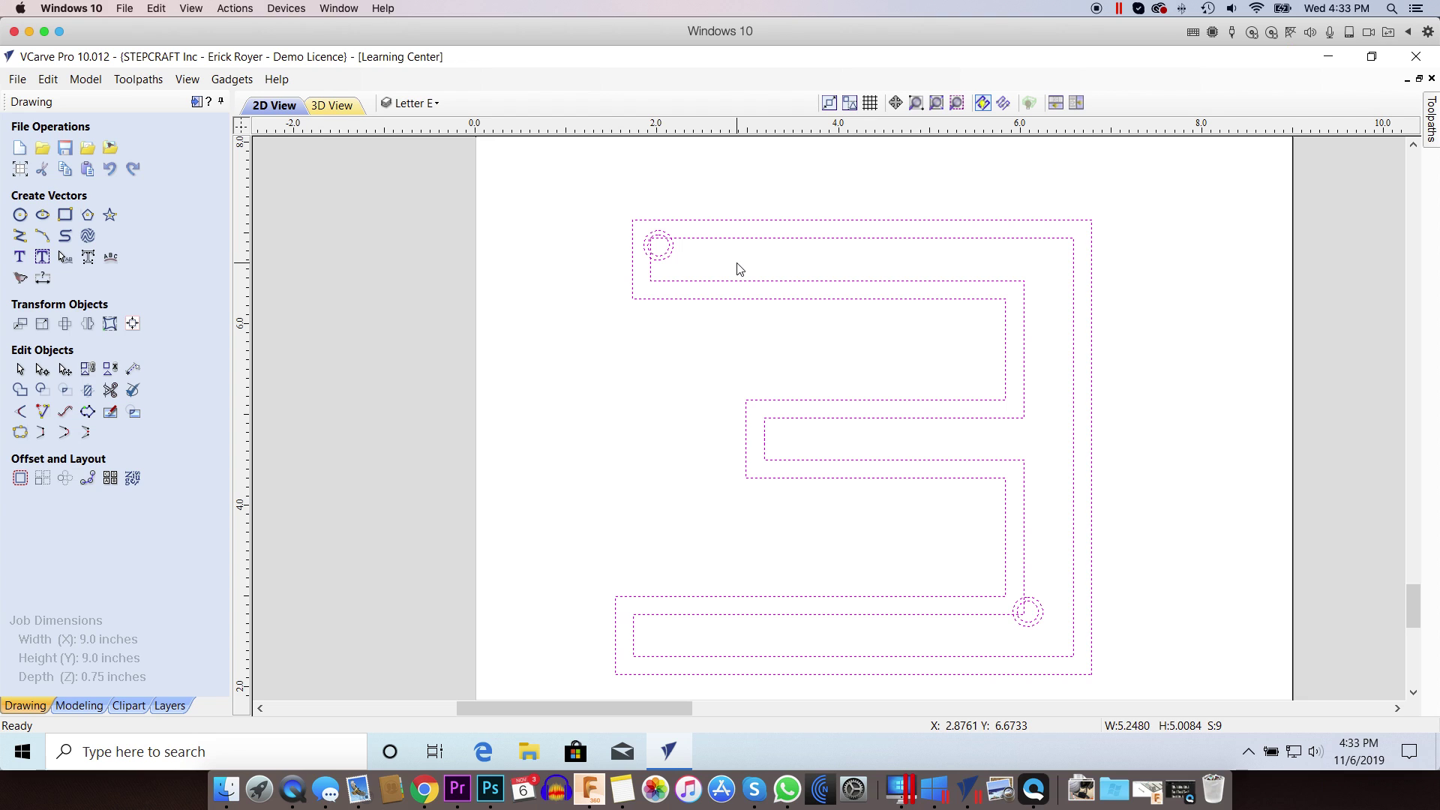
# Trim away the inner outline sections inside both circles at the end of the mirrored E's top arm.
pyautogui.scroll(5, 674, 246)
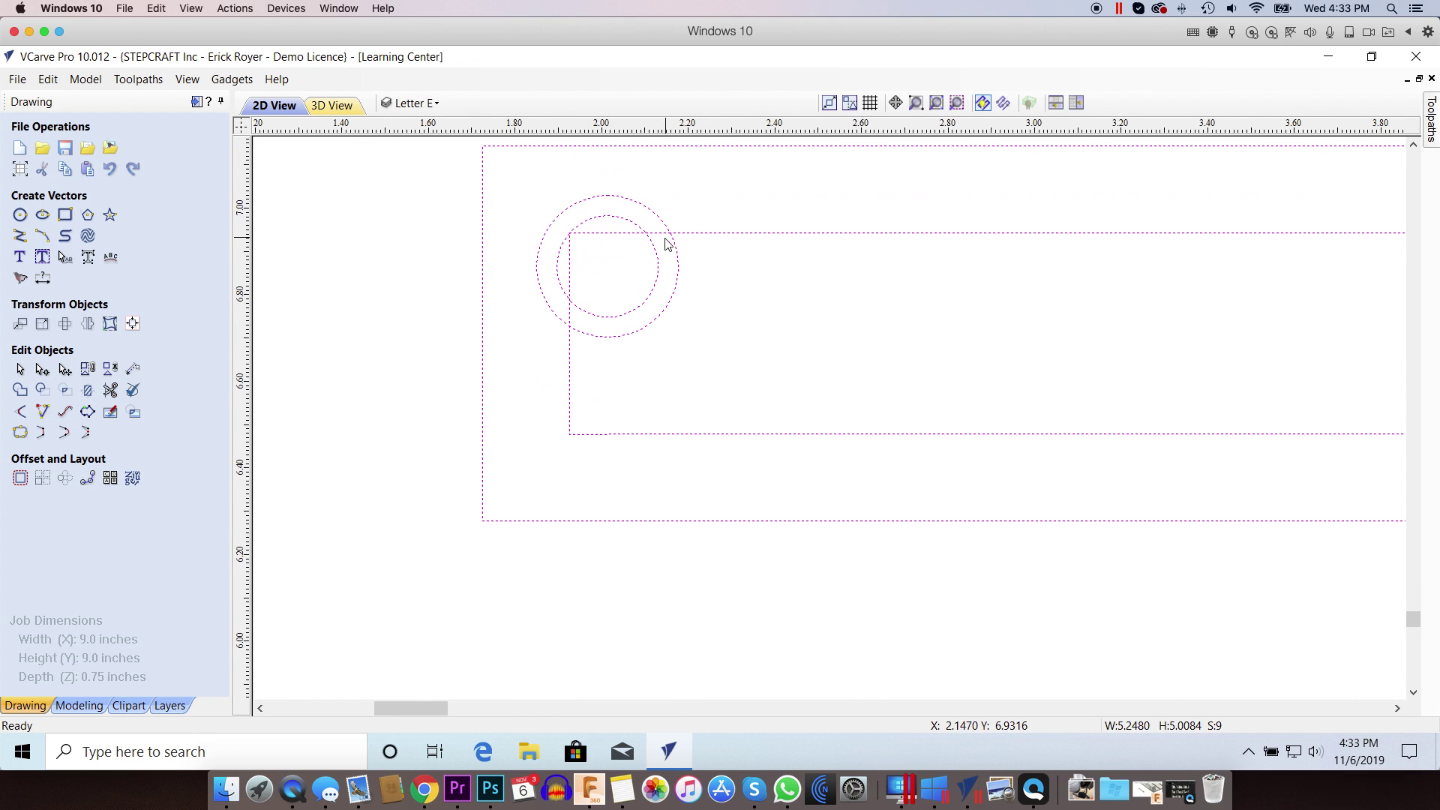
pyautogui.click(391, 256)
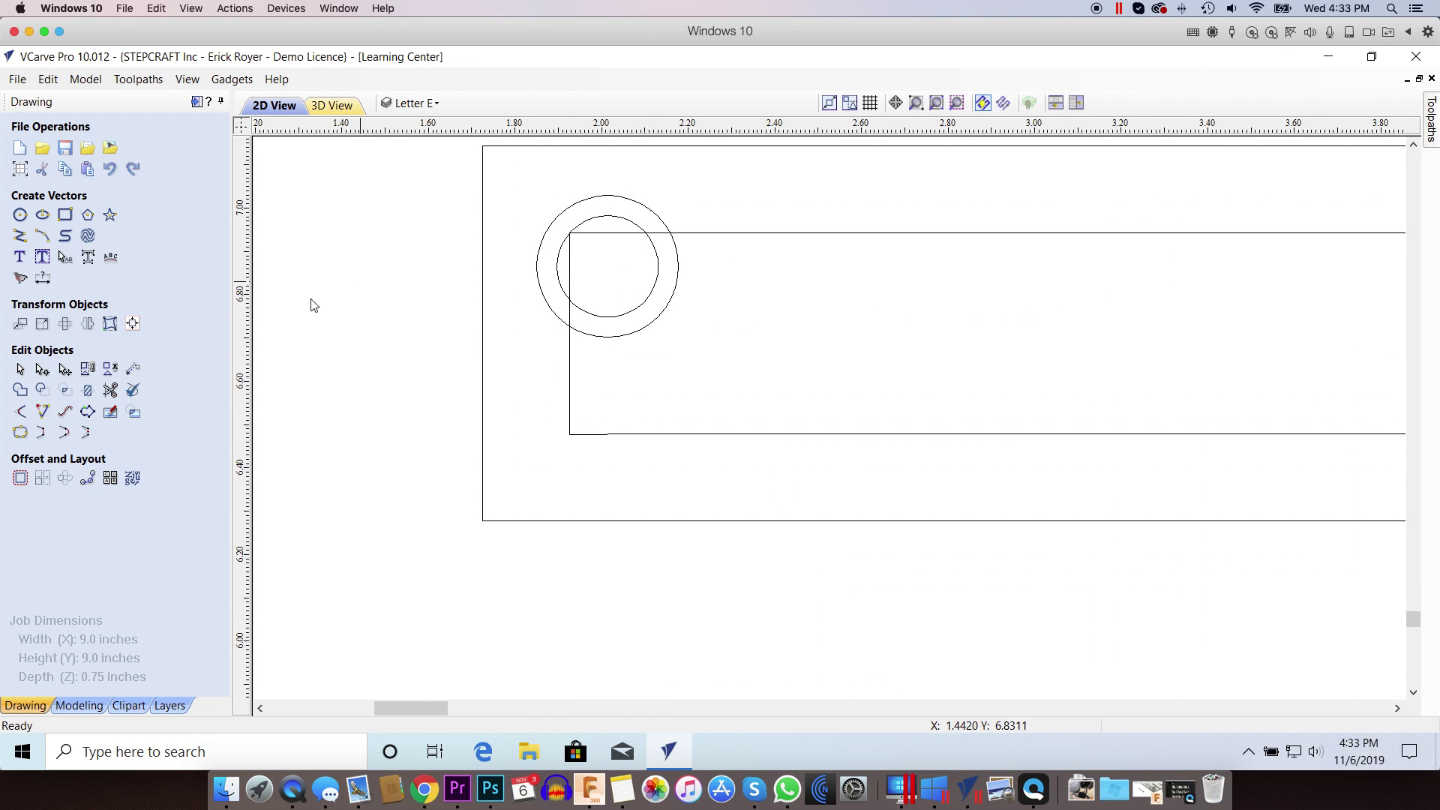
pyautogui.click(110, 390)
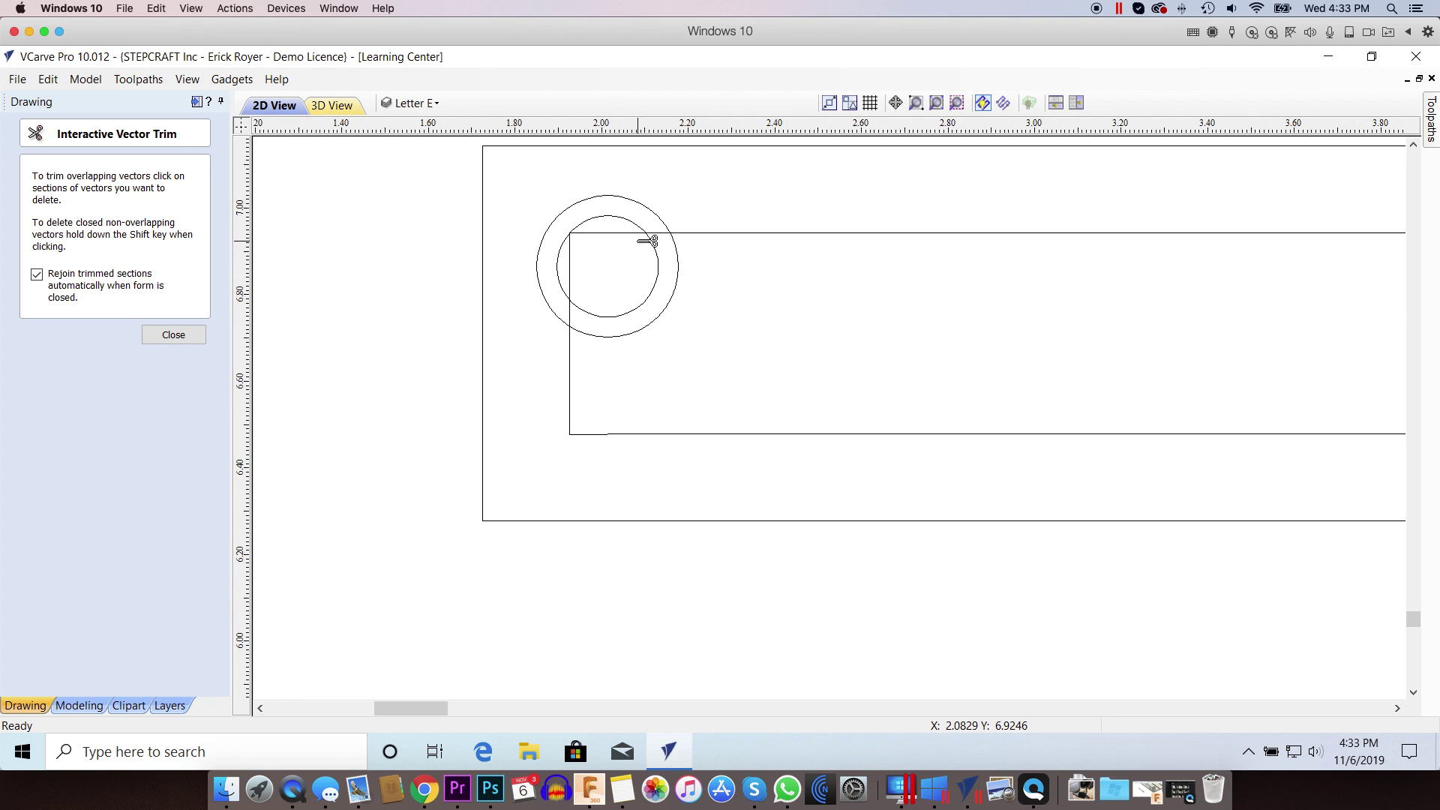
pyautogui.click(622, 233)
pyautogui.click(570, 266)
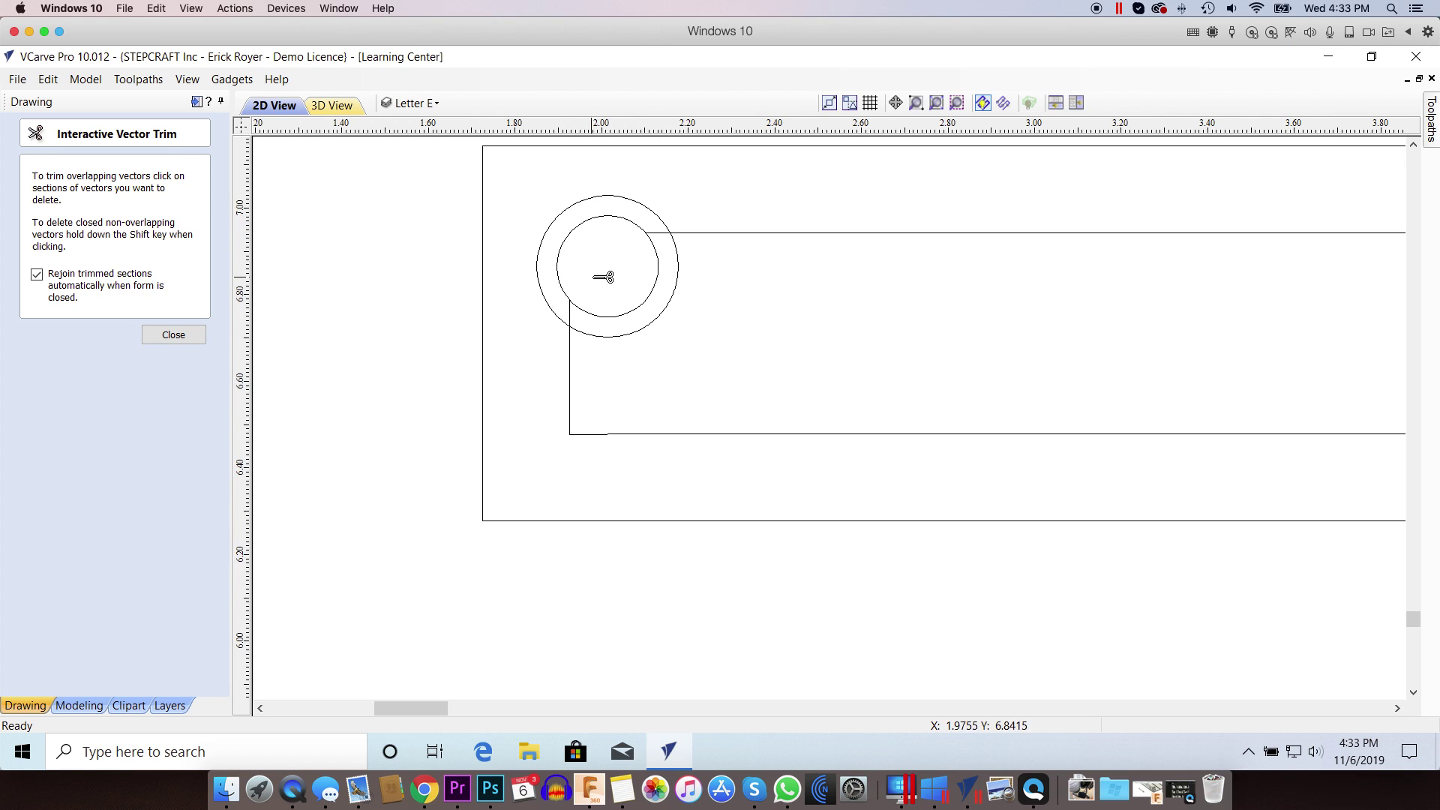
pyautogui.click(666, 233)
pyautogui.click(572, 313)
# Trim away the inner outline sections inside the circles at the stem and bottom arm corner.
pyautogui.scroll(-8, 885, 319)
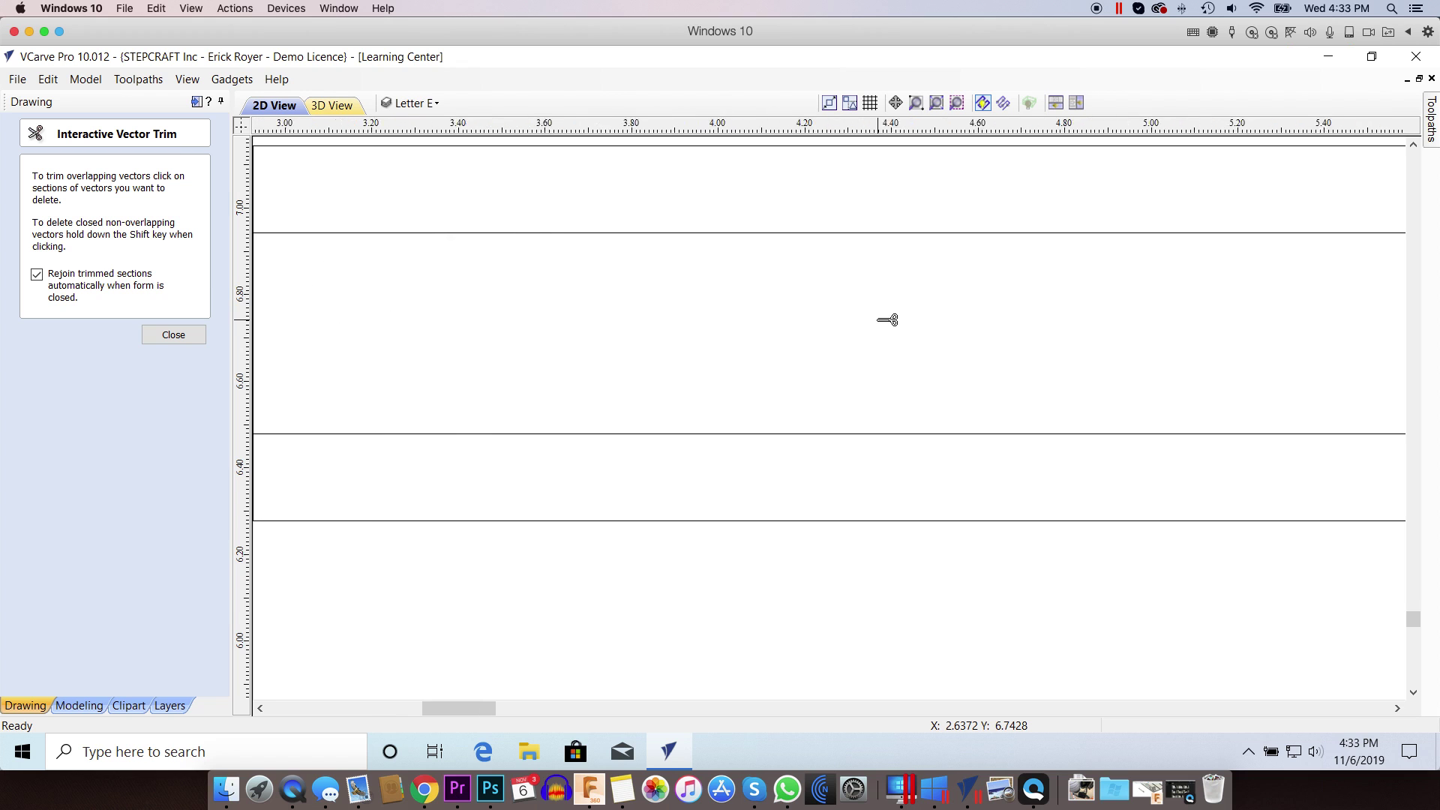
pyautogui.scroll(10, 759, 365)
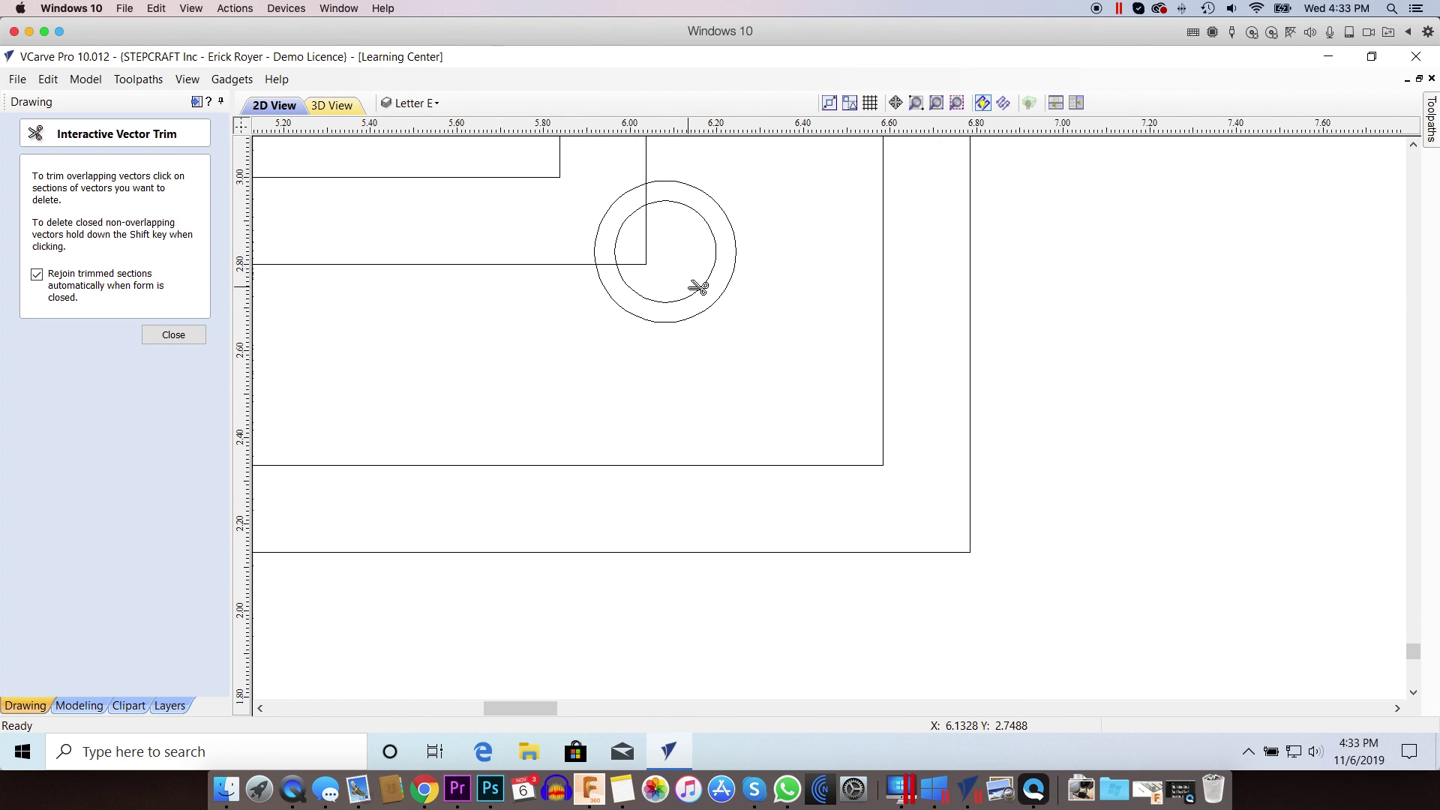
pyautogui.click(647, 239)
pyautogui.click(606, 264)
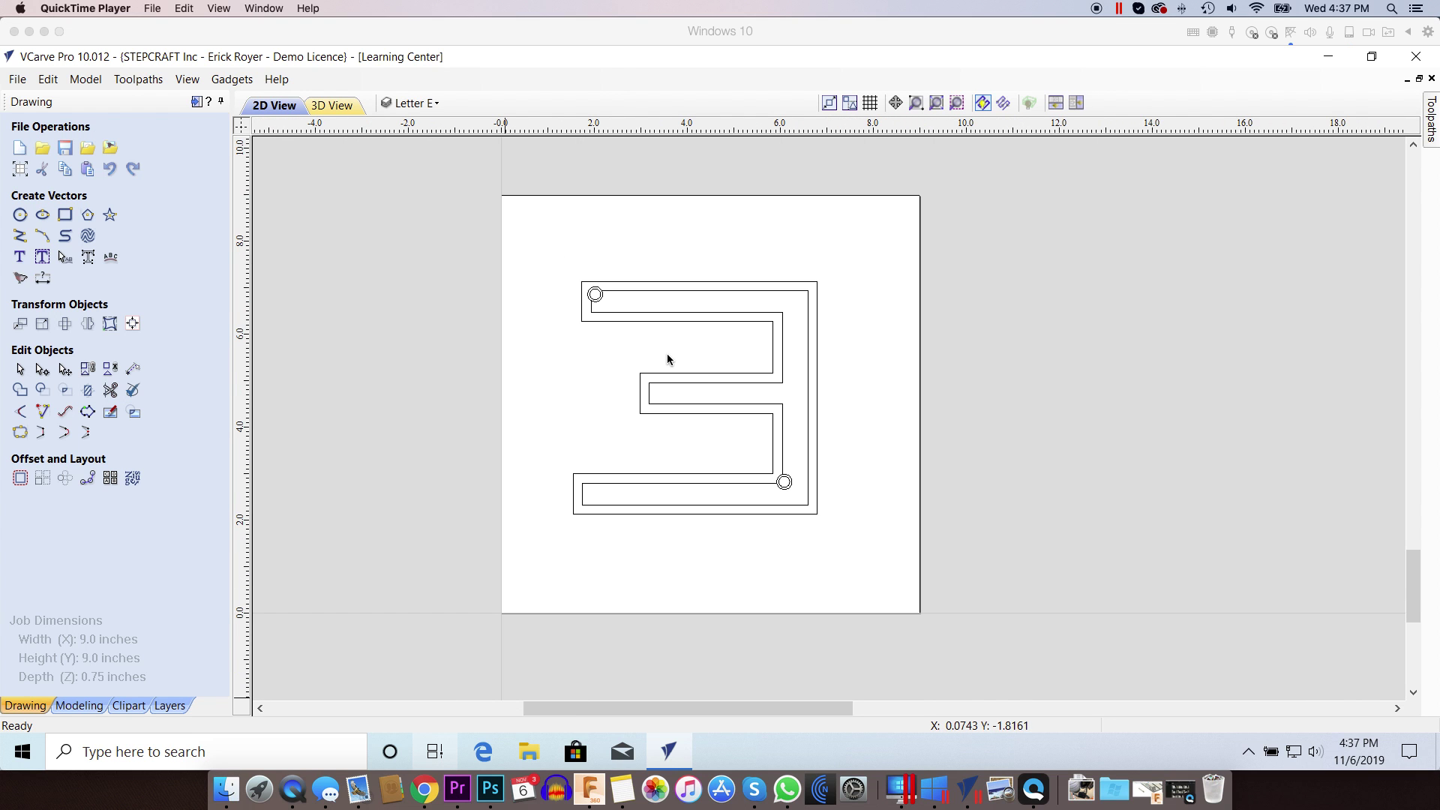
# Select both open sections of the trimmed inner outline to inspect where they are separated.
pyautogui.click(830, 354)
pyautogui.scroll(3, 697, 360)
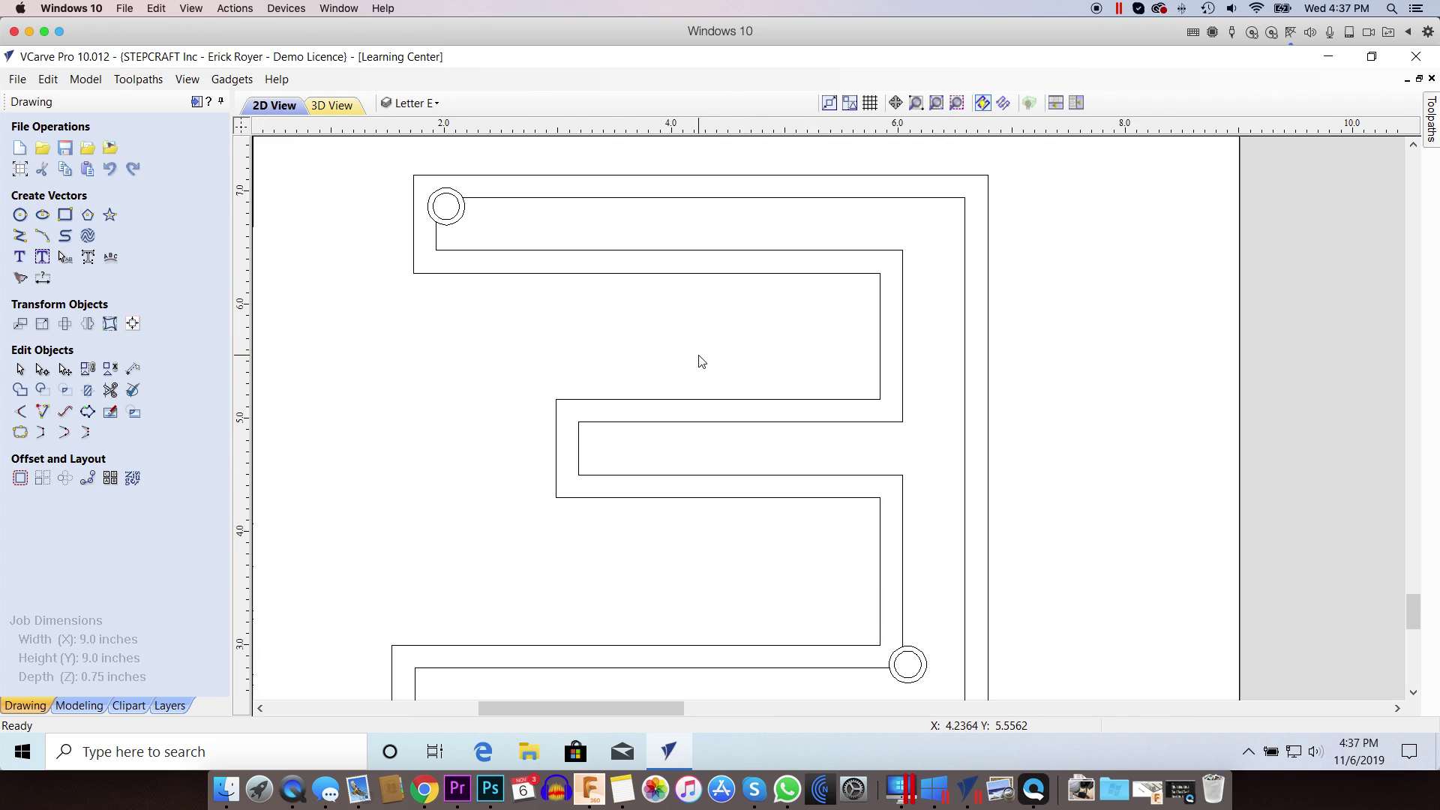
pyautogui.scroll(-1, 698, 360)
pyautogui.click(583, 255)
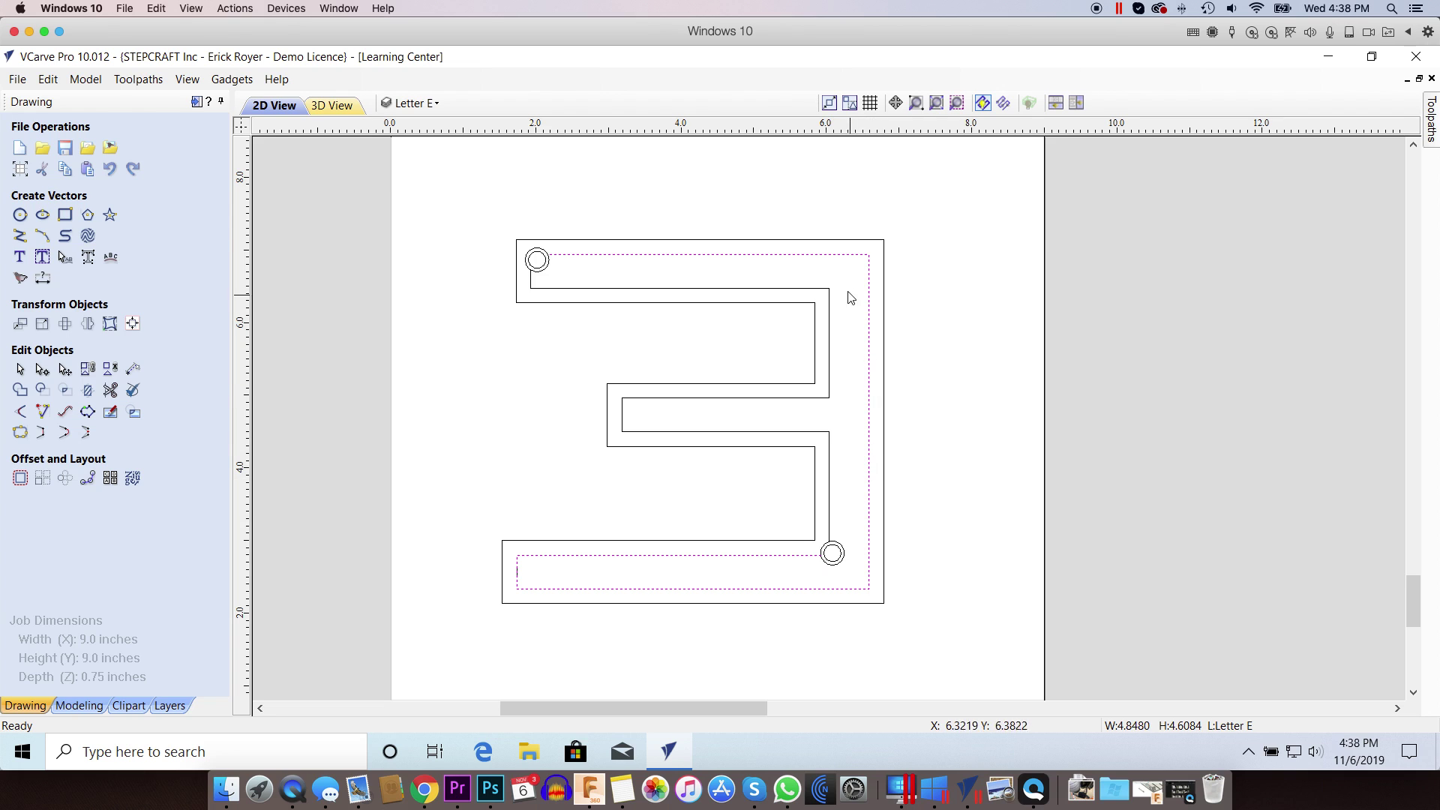
pyautogui.keyDown('shift'); pyautogui.click(830, 366); pyautogui.keyUp('shift')
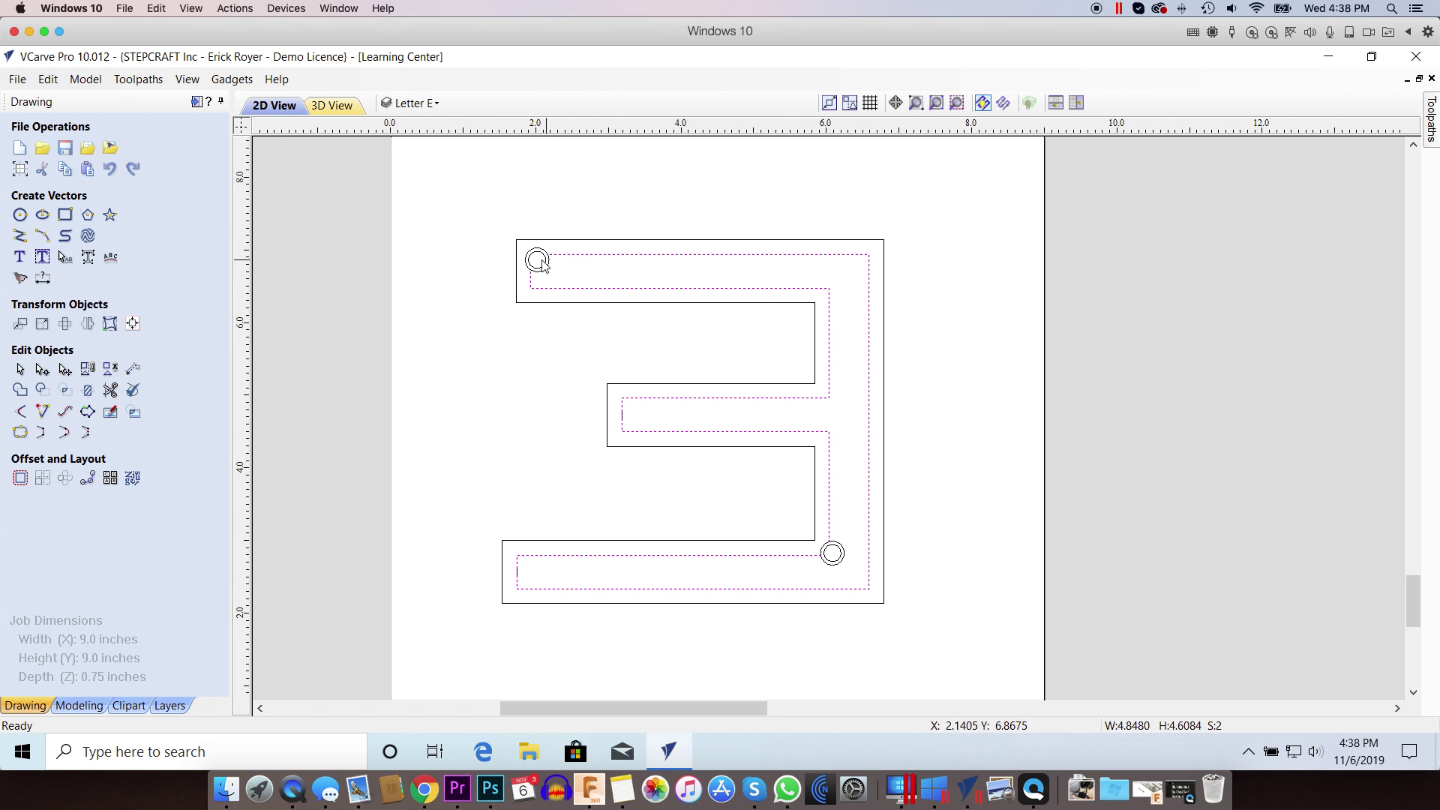
# Trim away the larger circle's arc outside the inner outline at the top arm's end, and paste a full copy of the circle back in place.
pyautogui.scroll(10, 529, 264)
pyautogui.scroll(-2, 529, 264)
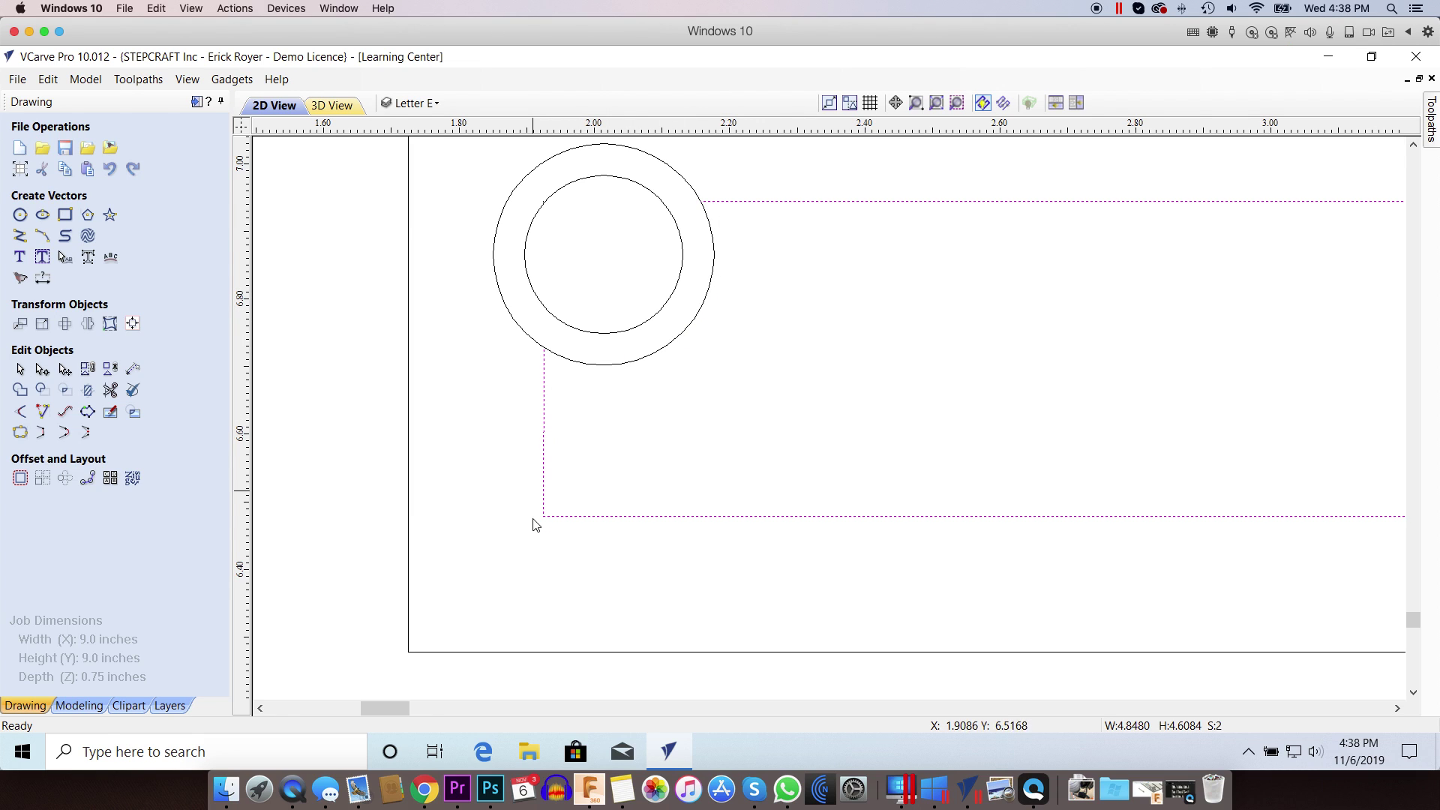
pyautogui.click(708, 226)
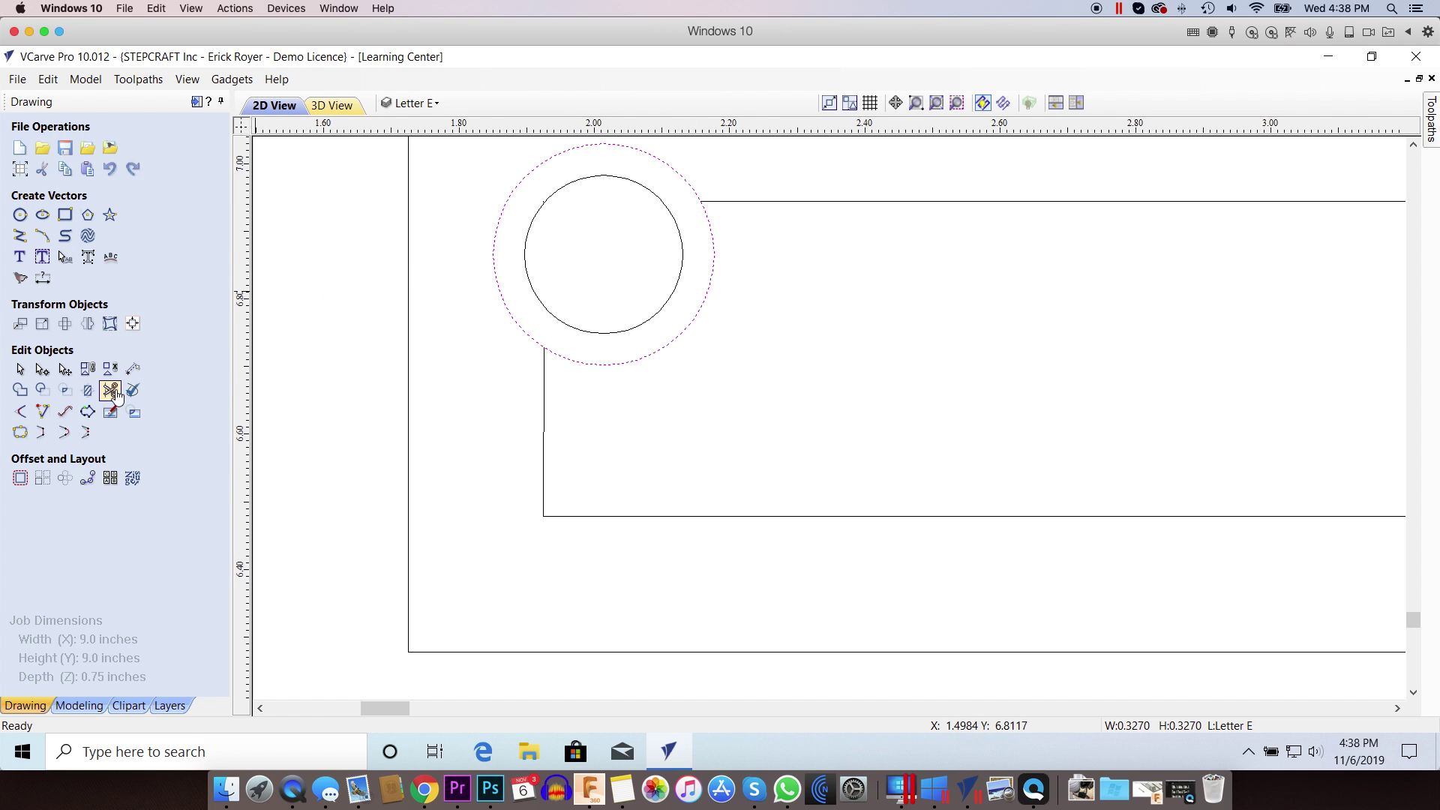
pyautogui.click(133, 409)
pyautogui.click(691, 181)
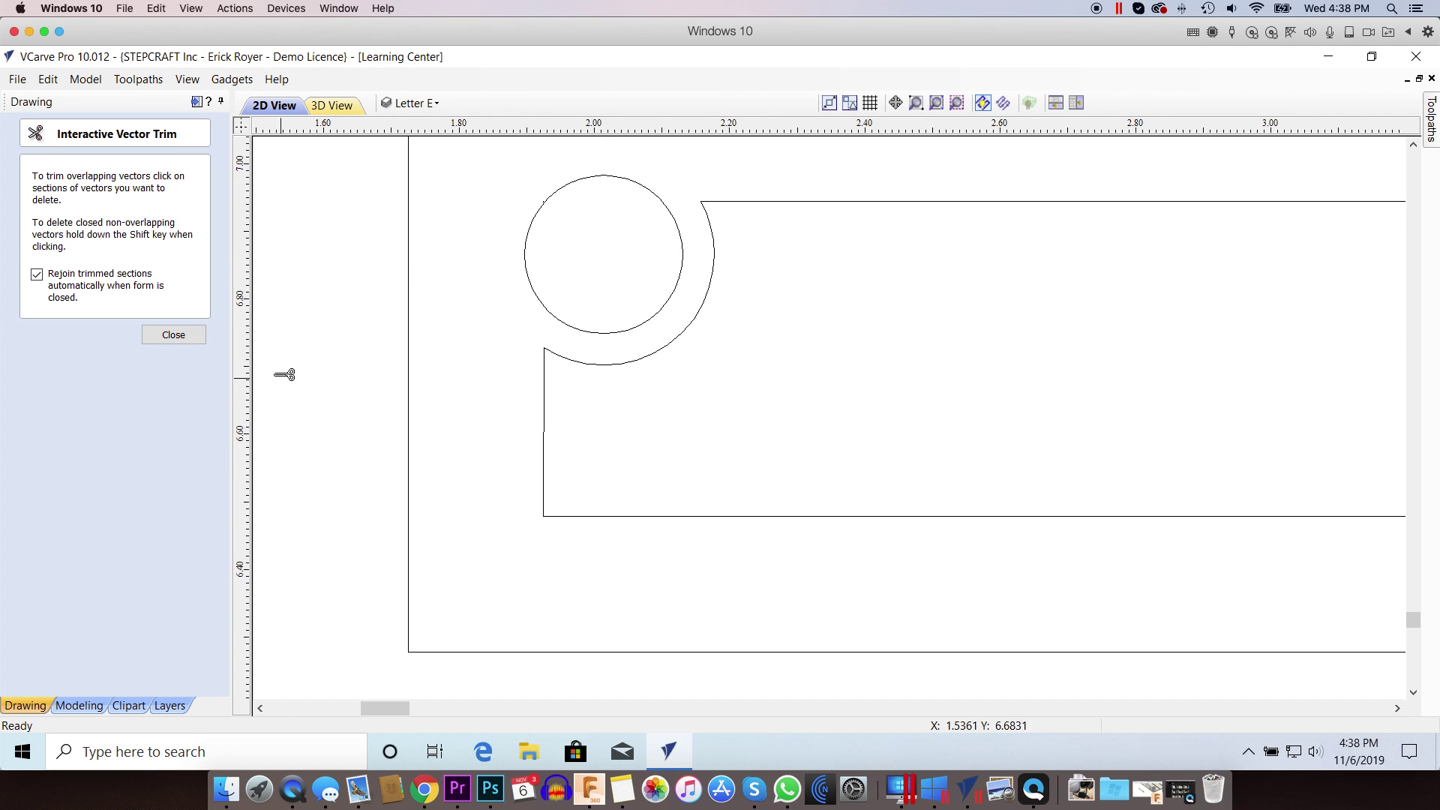
pyautogui.click(173, 334)
pyautogui.click(787, 201)
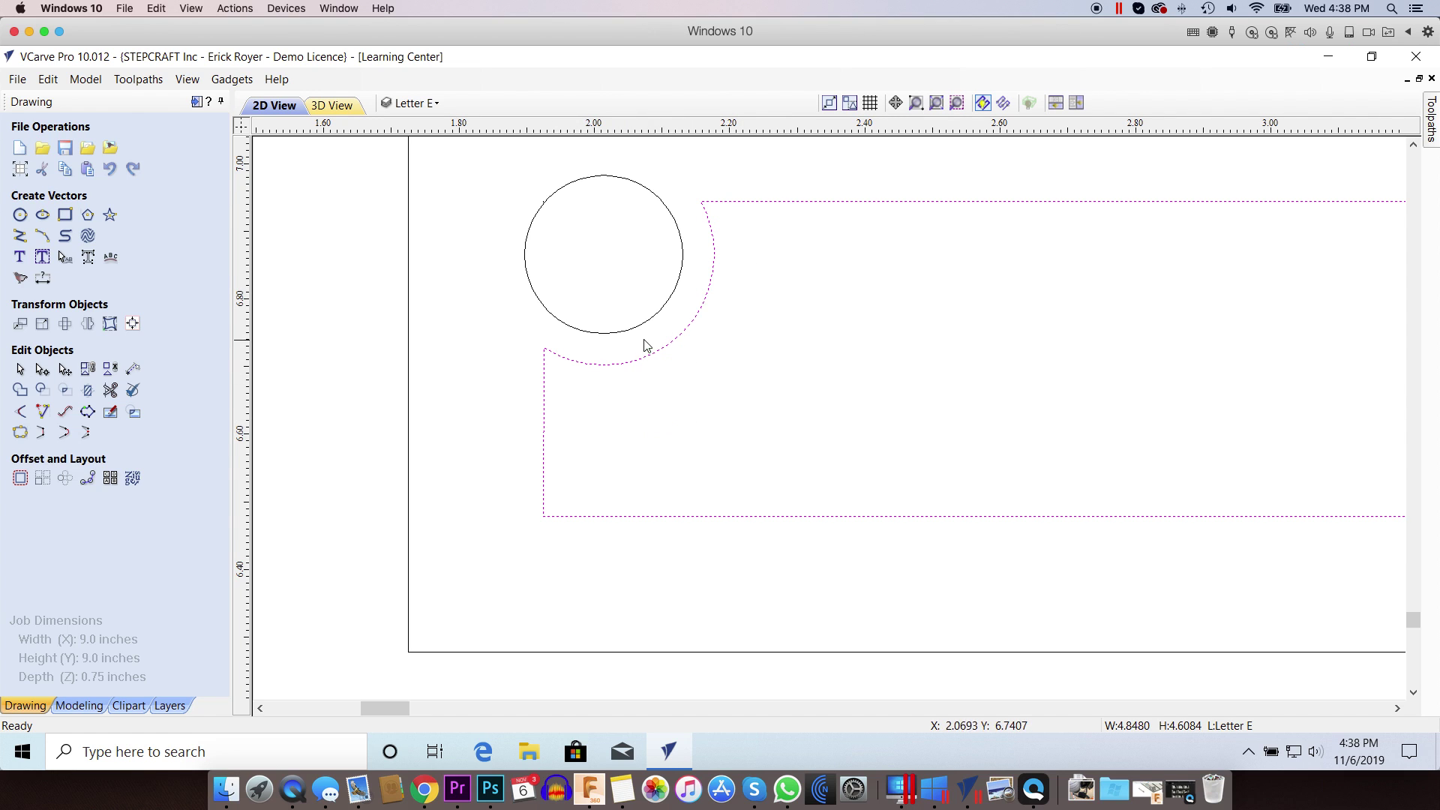
pyautogui.click(751, 318)
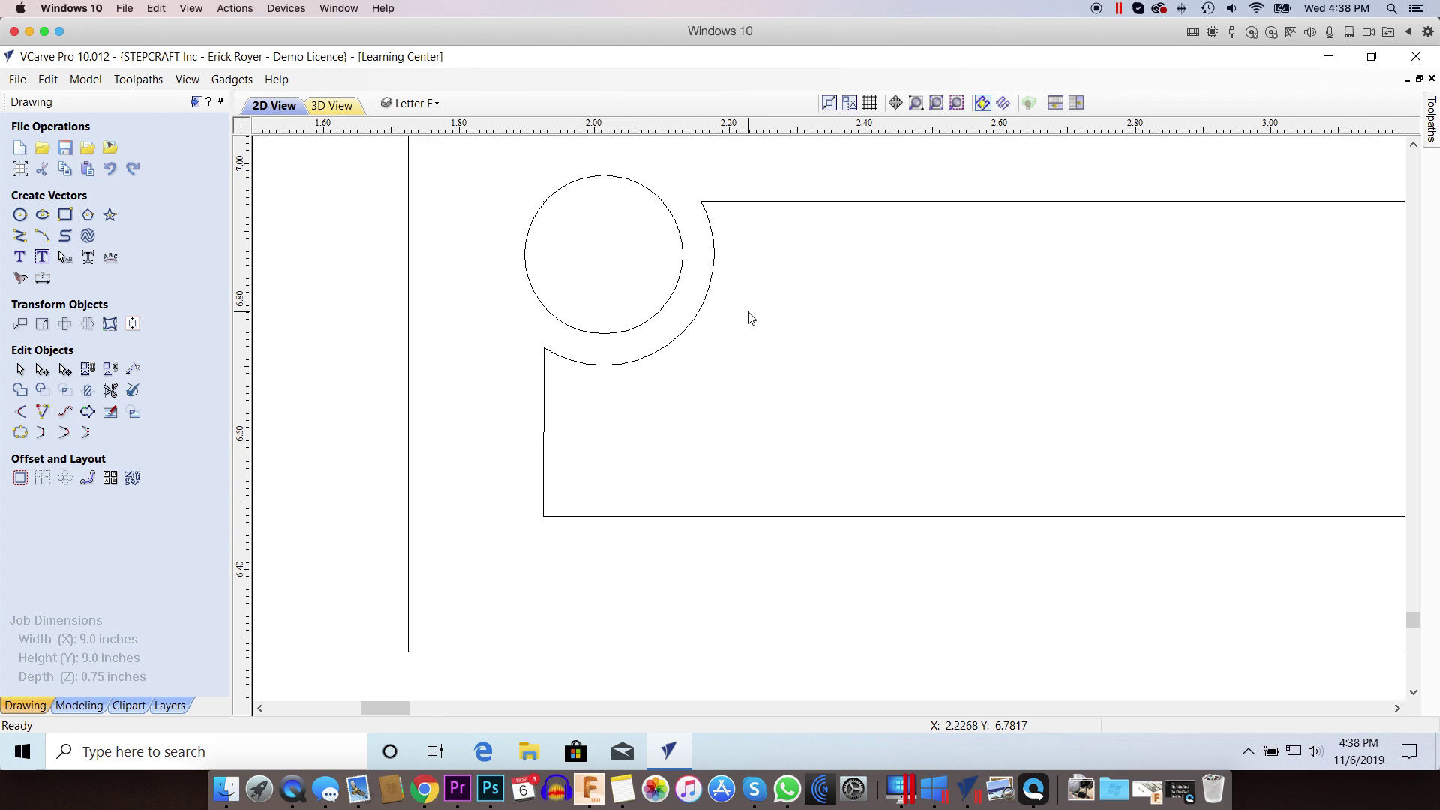
pyautogui.hotkey('ctrl', 'v')
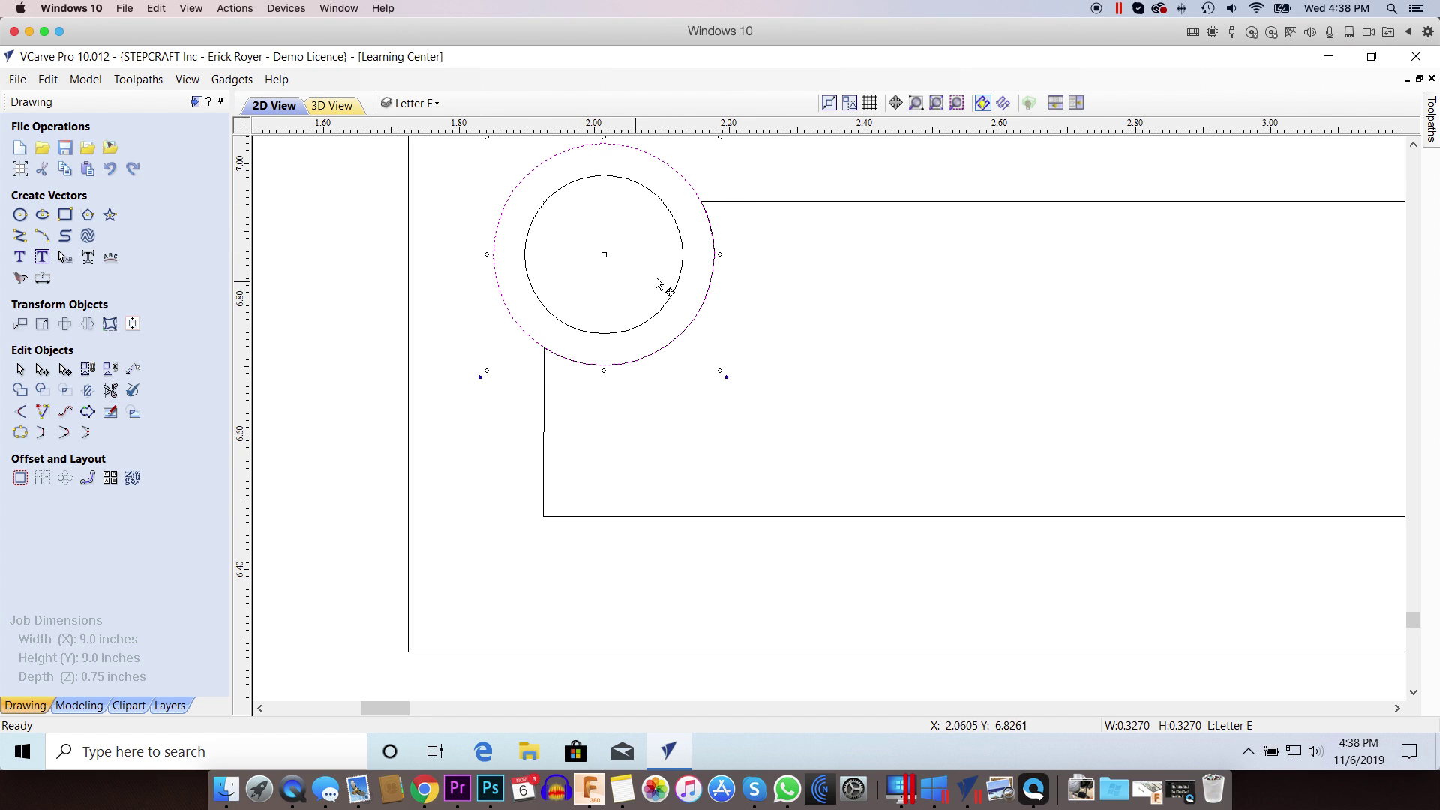
# Trim the larger circle's arc outside the inner outline at the stem and bottom arm corner, and paste a full copy back in place.
pyautogui.scroll(-5, 742, 292)
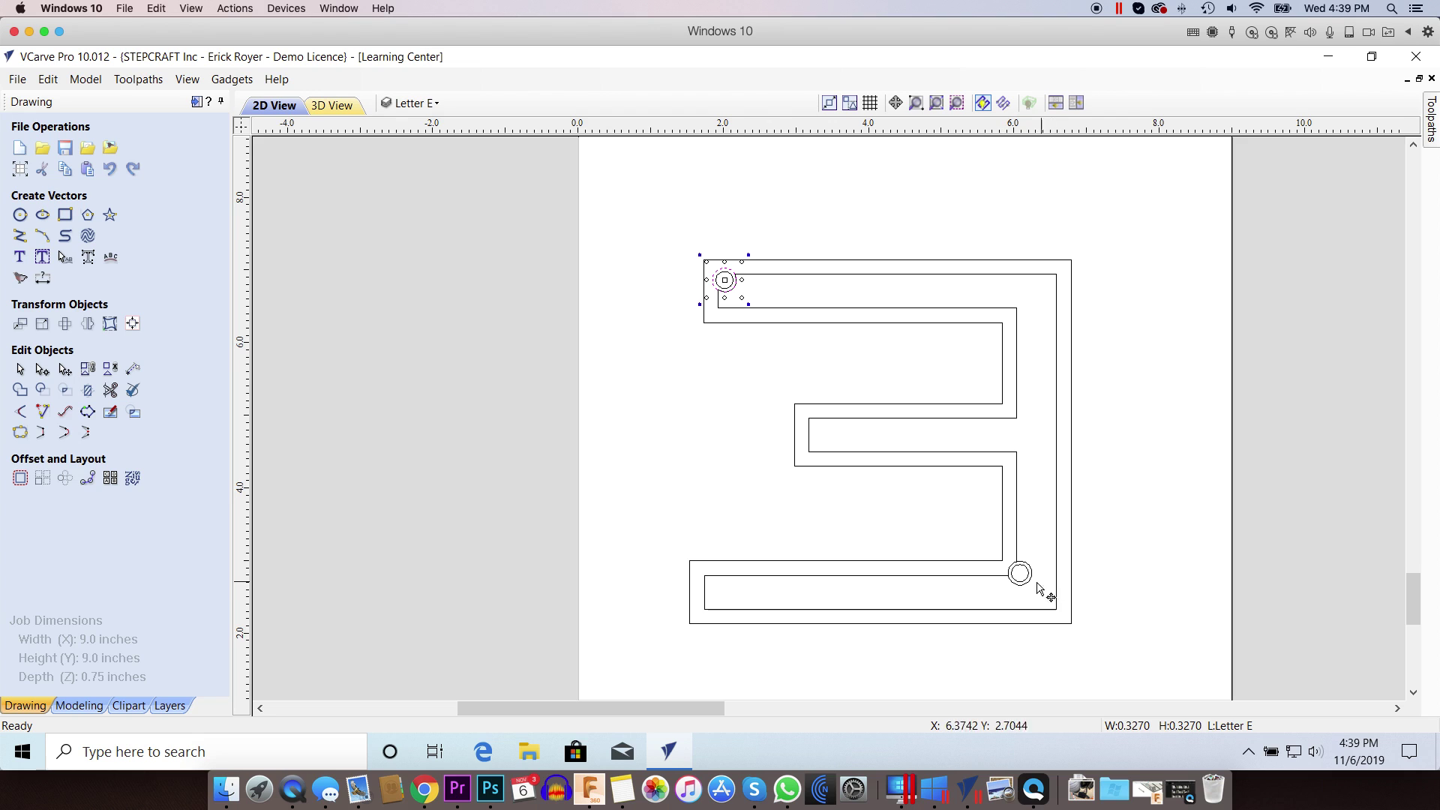
pyautogui.scroll(5, 1021, 576)
pyautogui.scroll(1, 1022, 576)
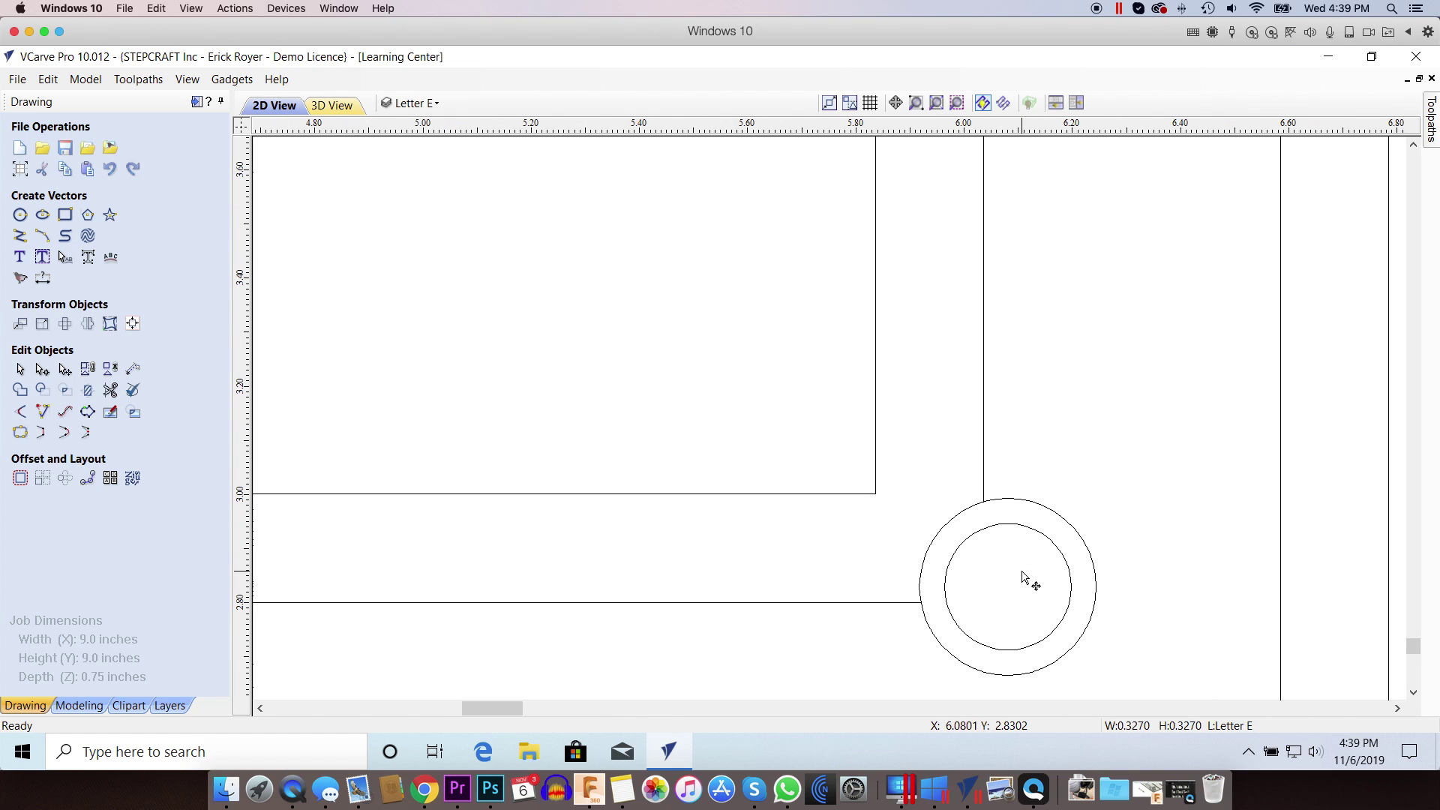
pyautogui.click(1057, 518)
pyautogui.click(110, 390)
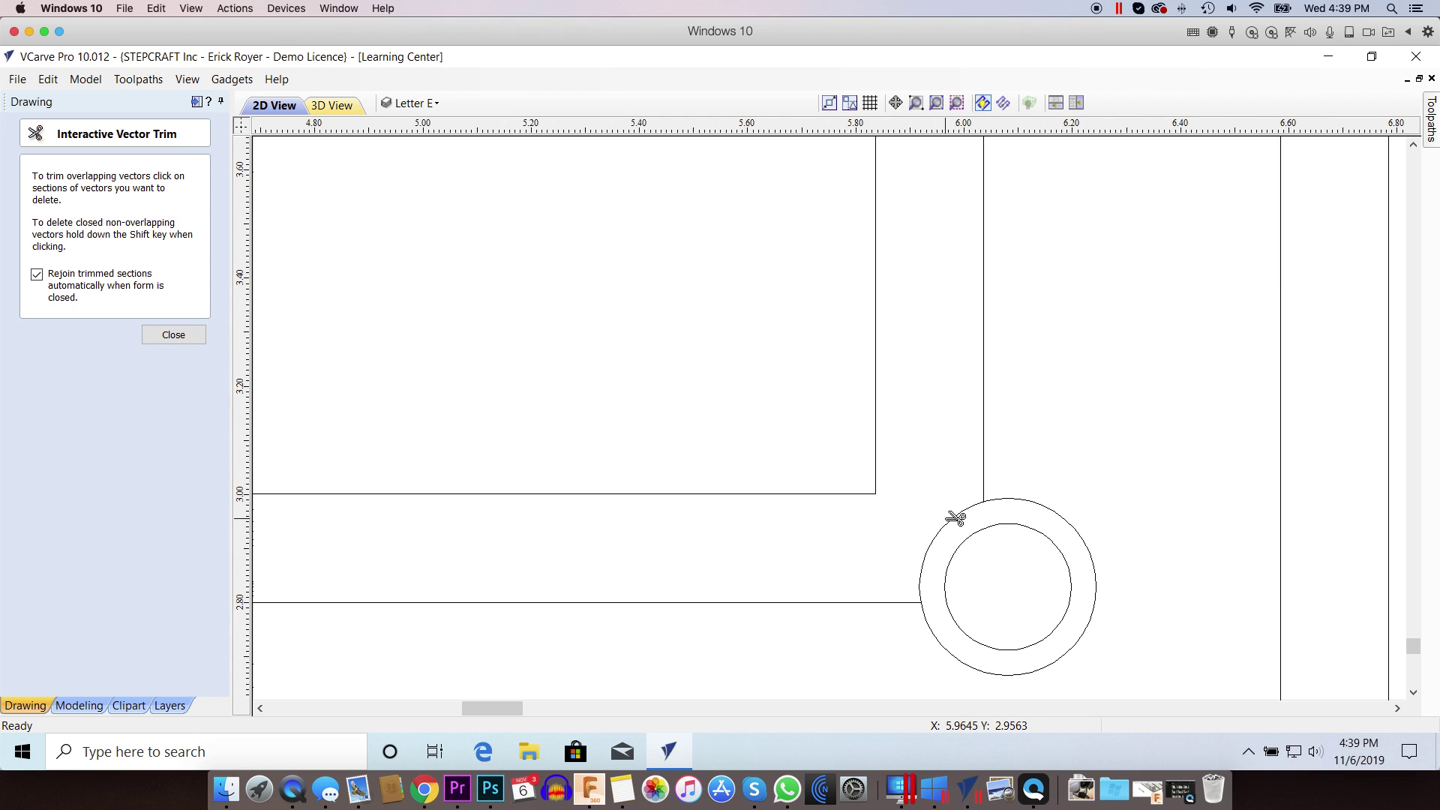
pyautogui.click(933, 546)
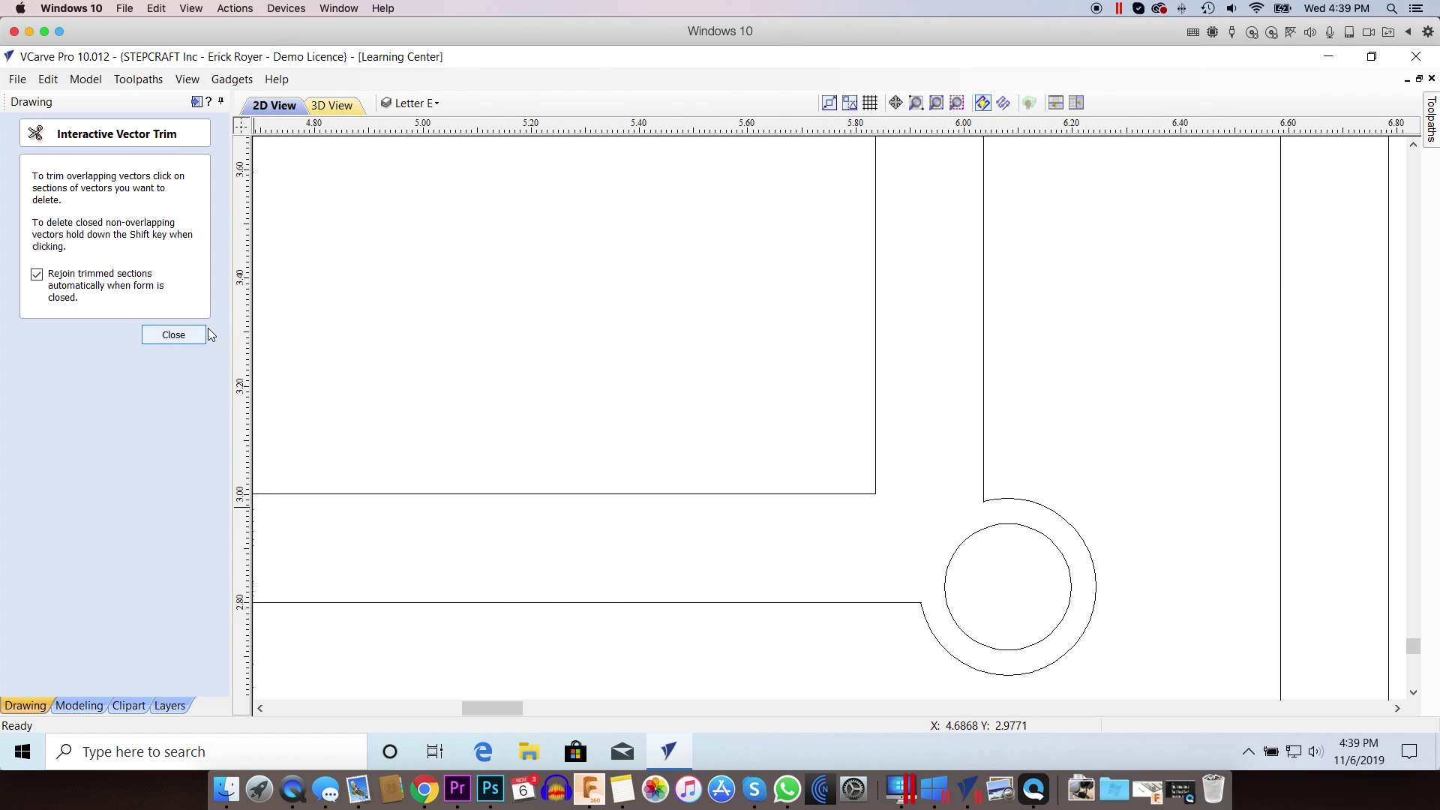
pyautogui.press('Escape')
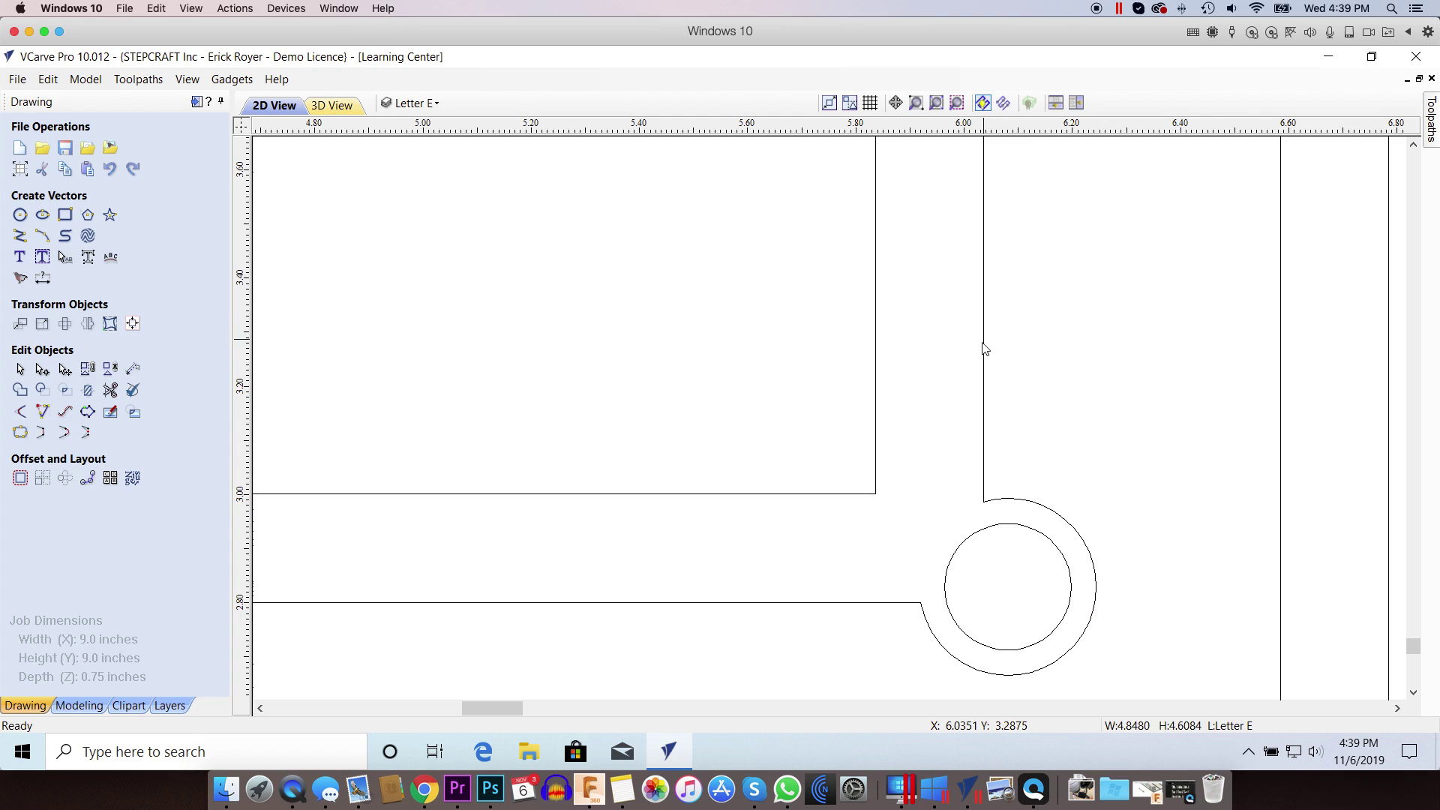
pyautogui.click(983, 347)
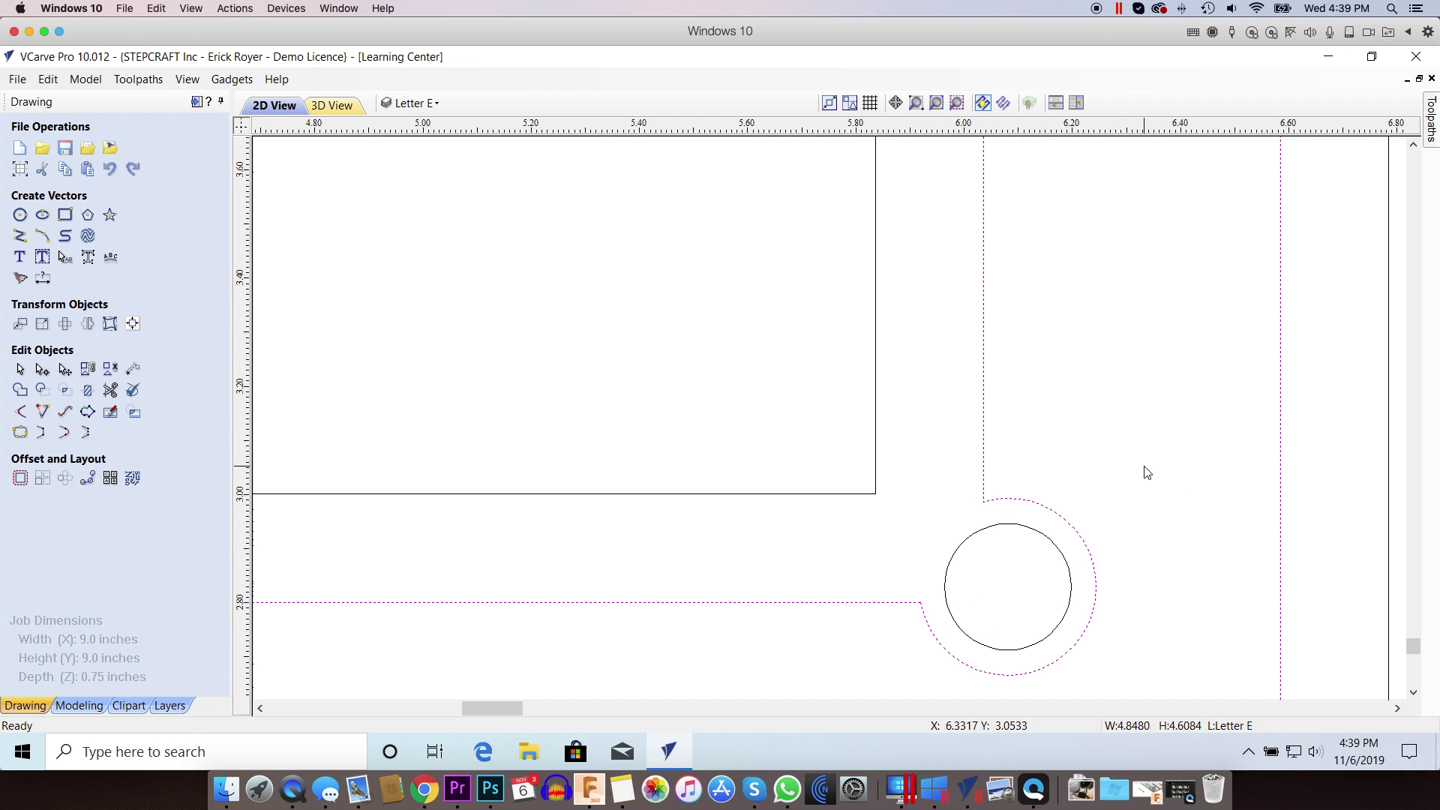
pyautogui.hotkey('ctrl', 'z')
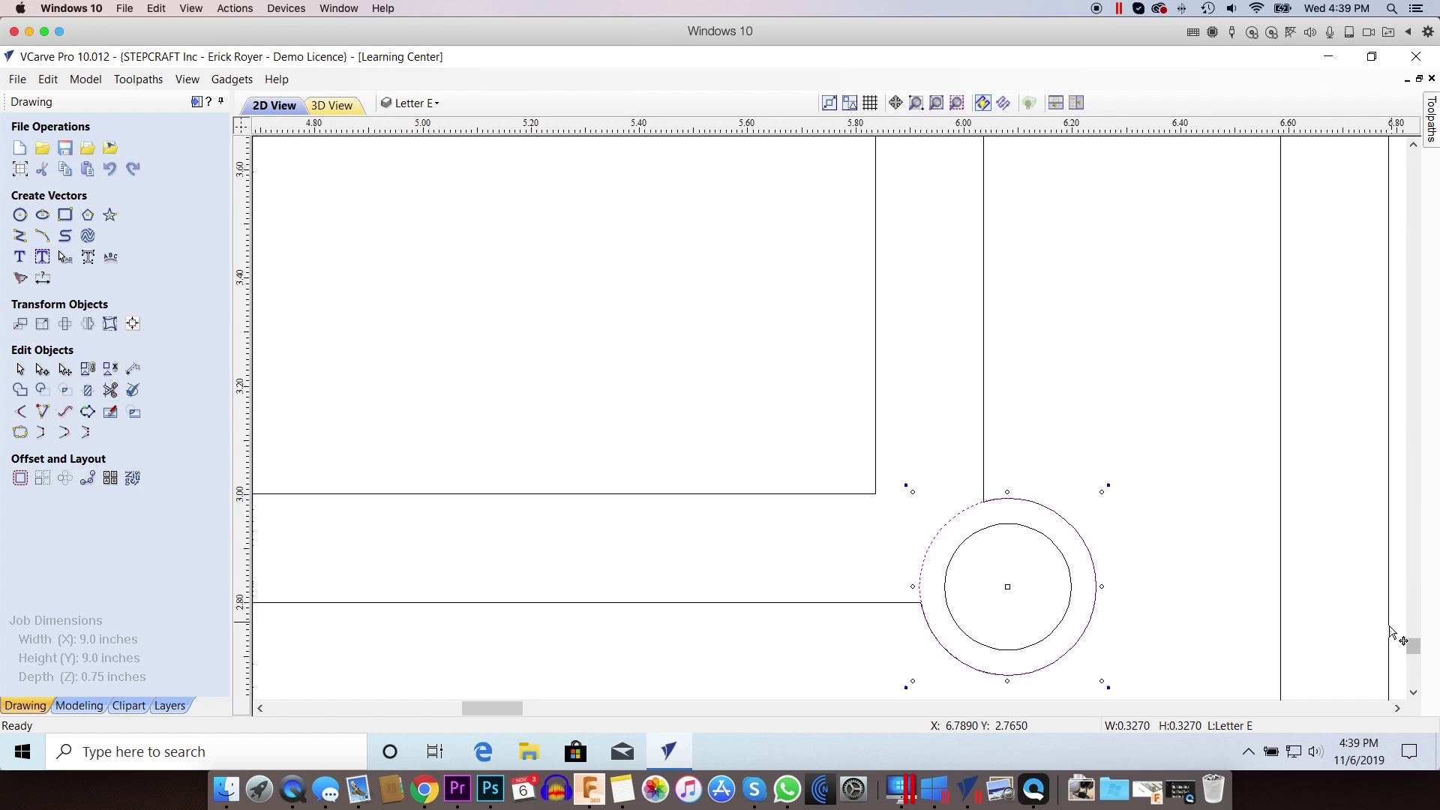
pyautogui.scroll(-5, 1155, 442)
pyautogui.scroll(-4, 1155, 446)
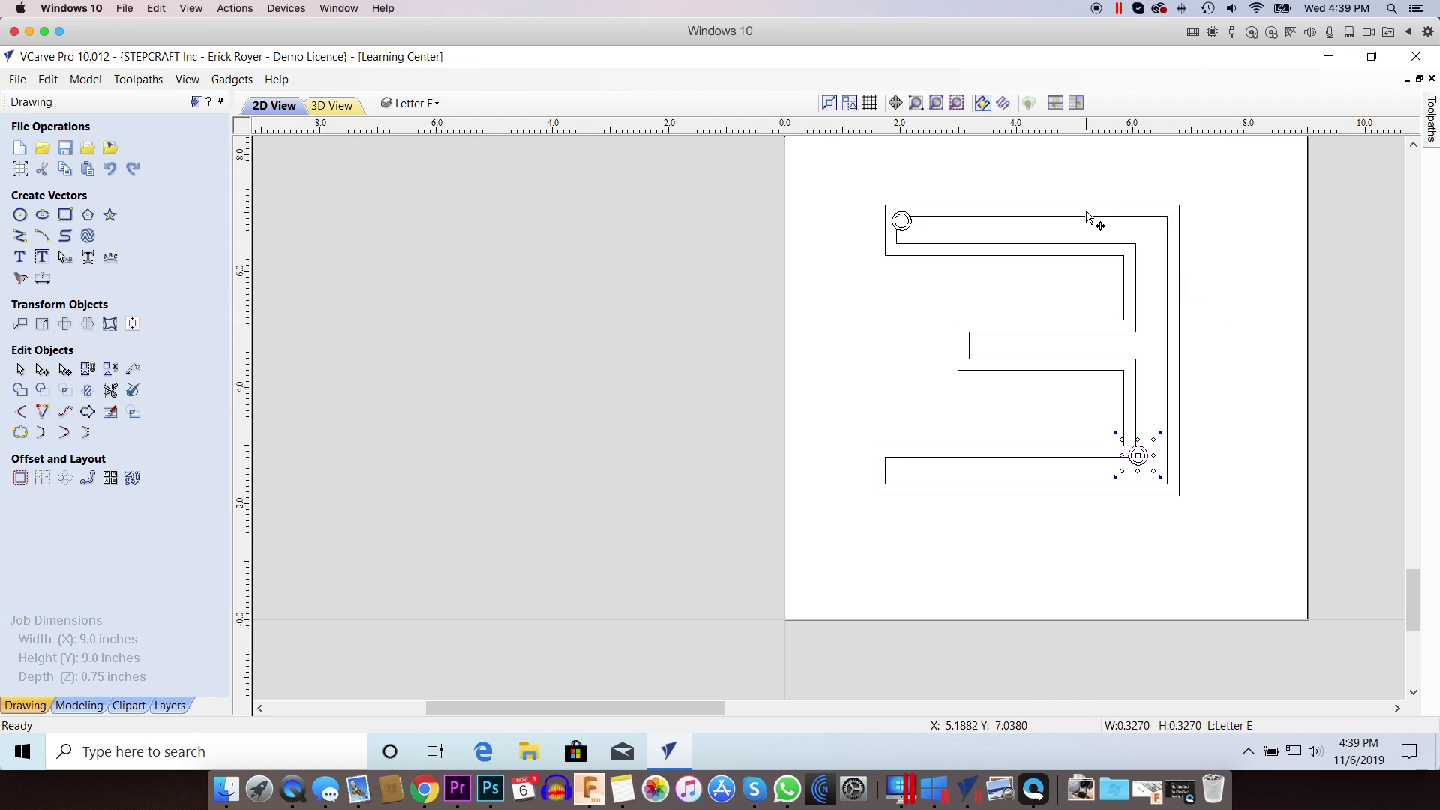
pyautogui.click(936, 226)
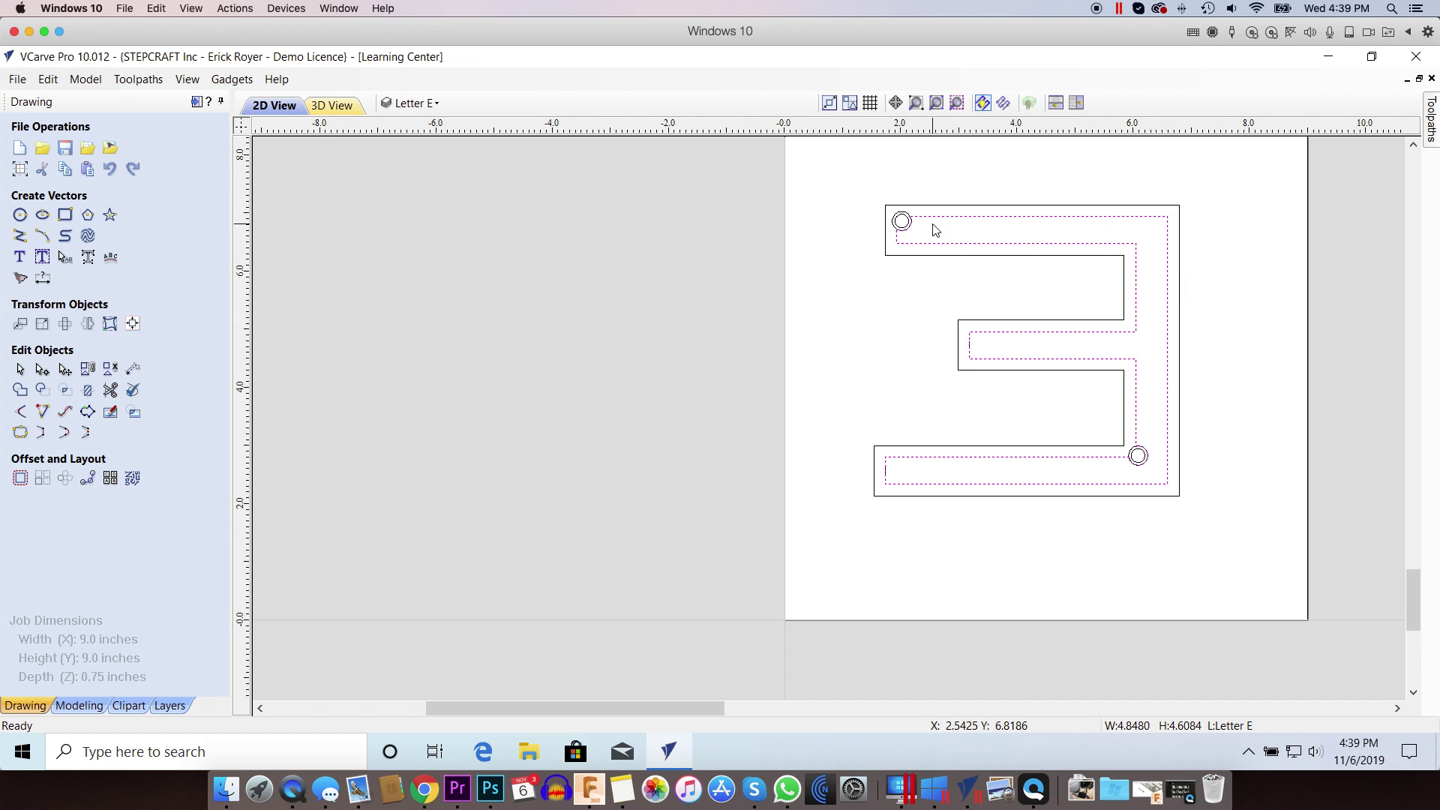
# Open the existing Pocket over holes toolpath for editing and select both larger insert circles as its vectors.
pyautogui.click(1139, 455)
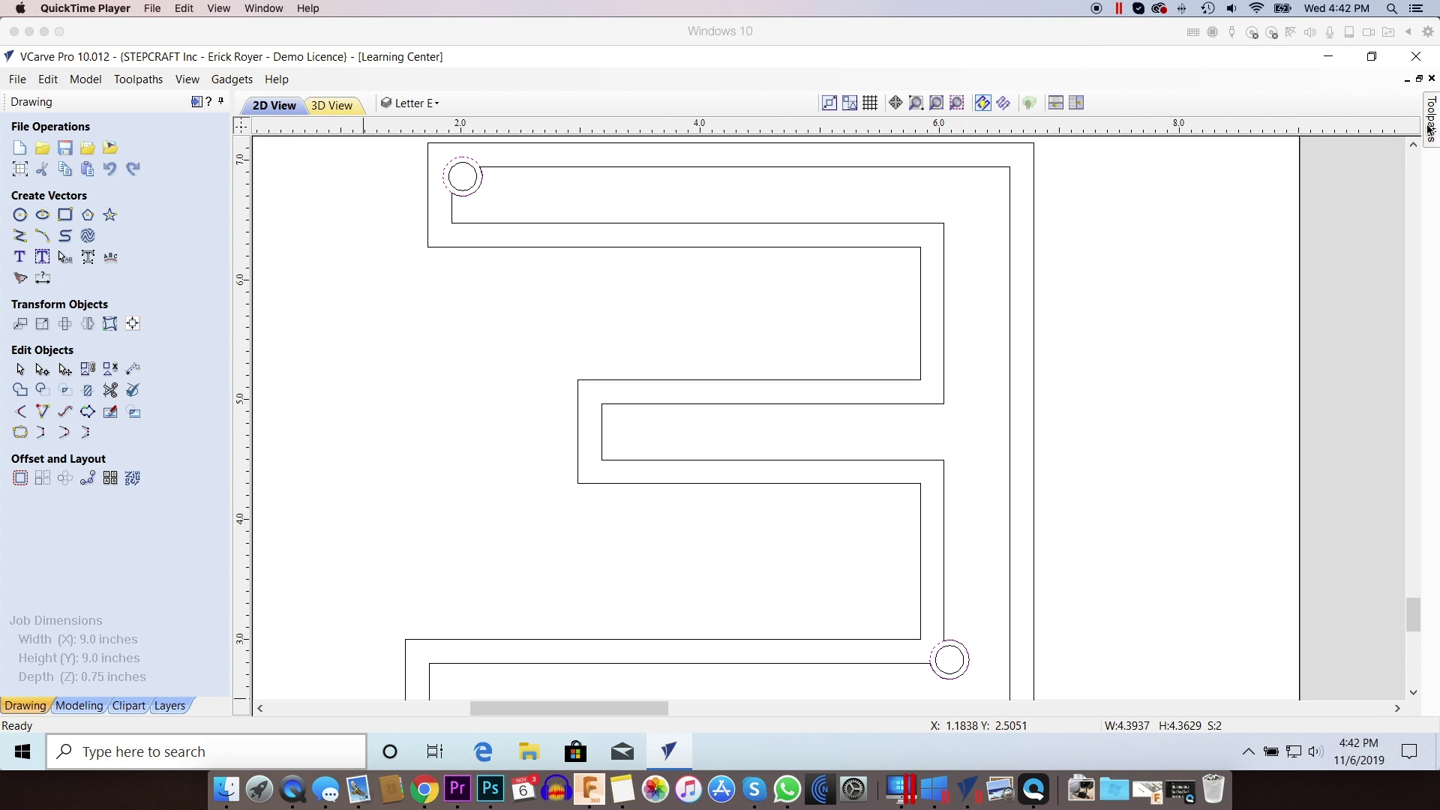
pyautogui.click(1430, 120)
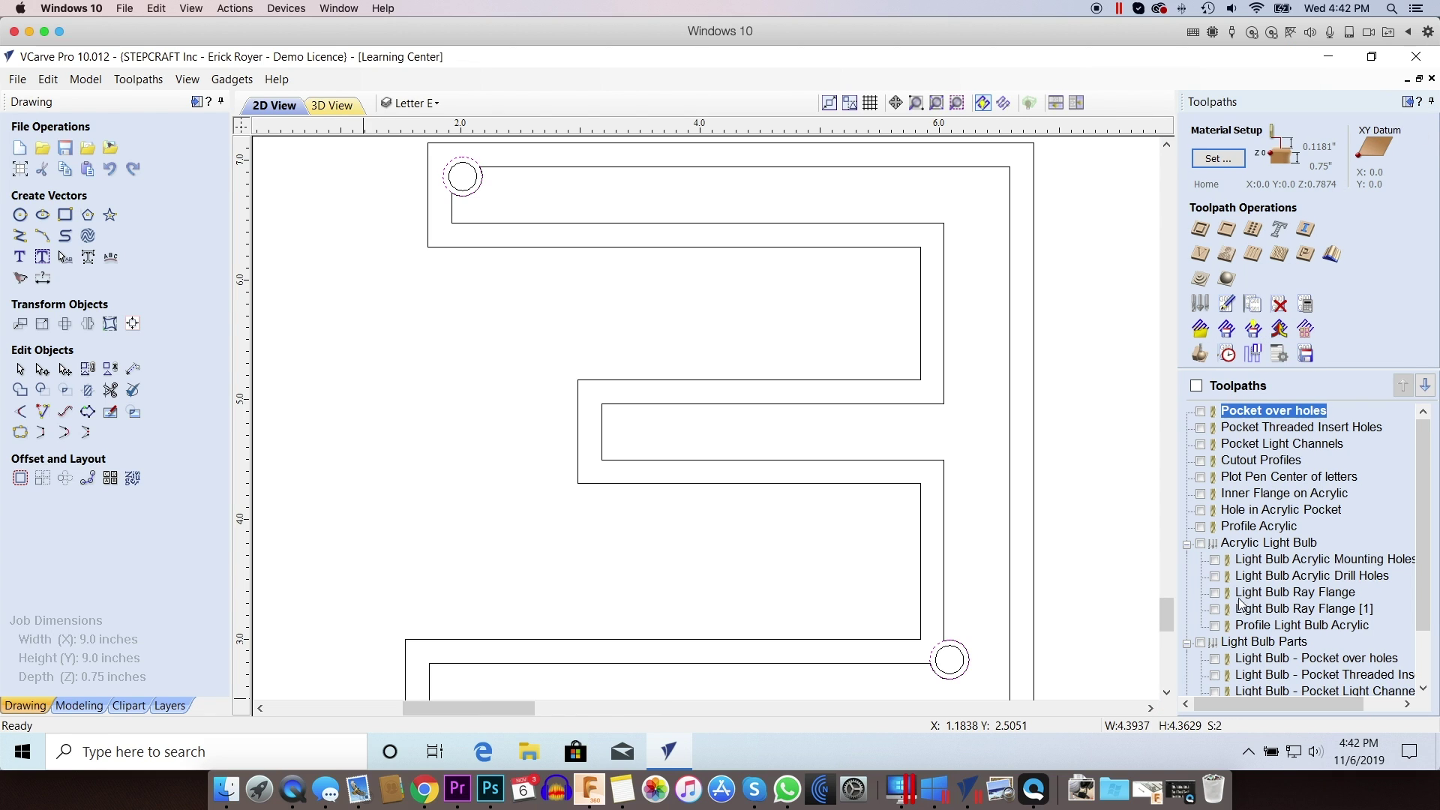
pyautogui.moveTo(1326, 429)
pyautogui.moveTo(1287, 410)
pyautogui.moveTo(1235, 418)
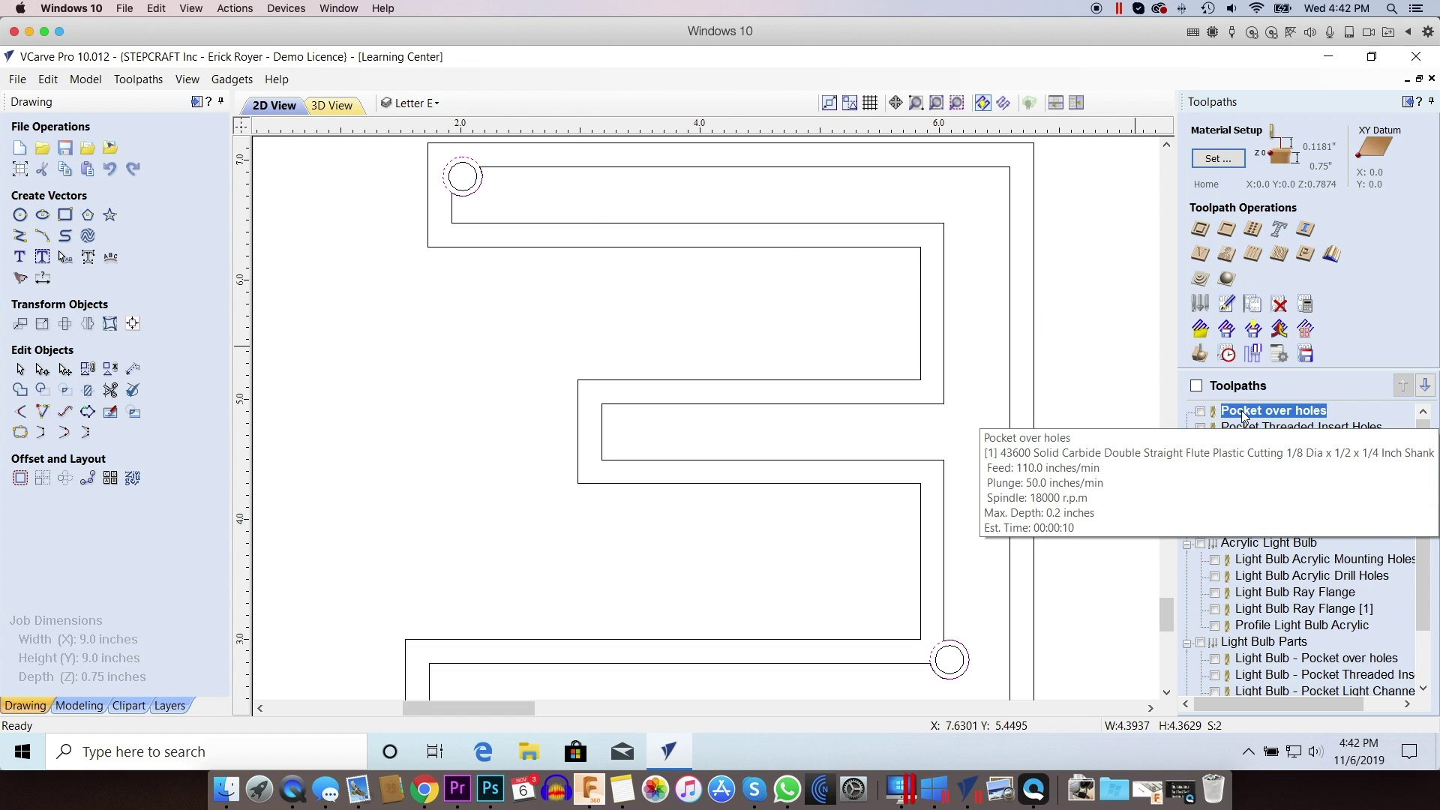
pyautogui.doubleClick(1243, 413)
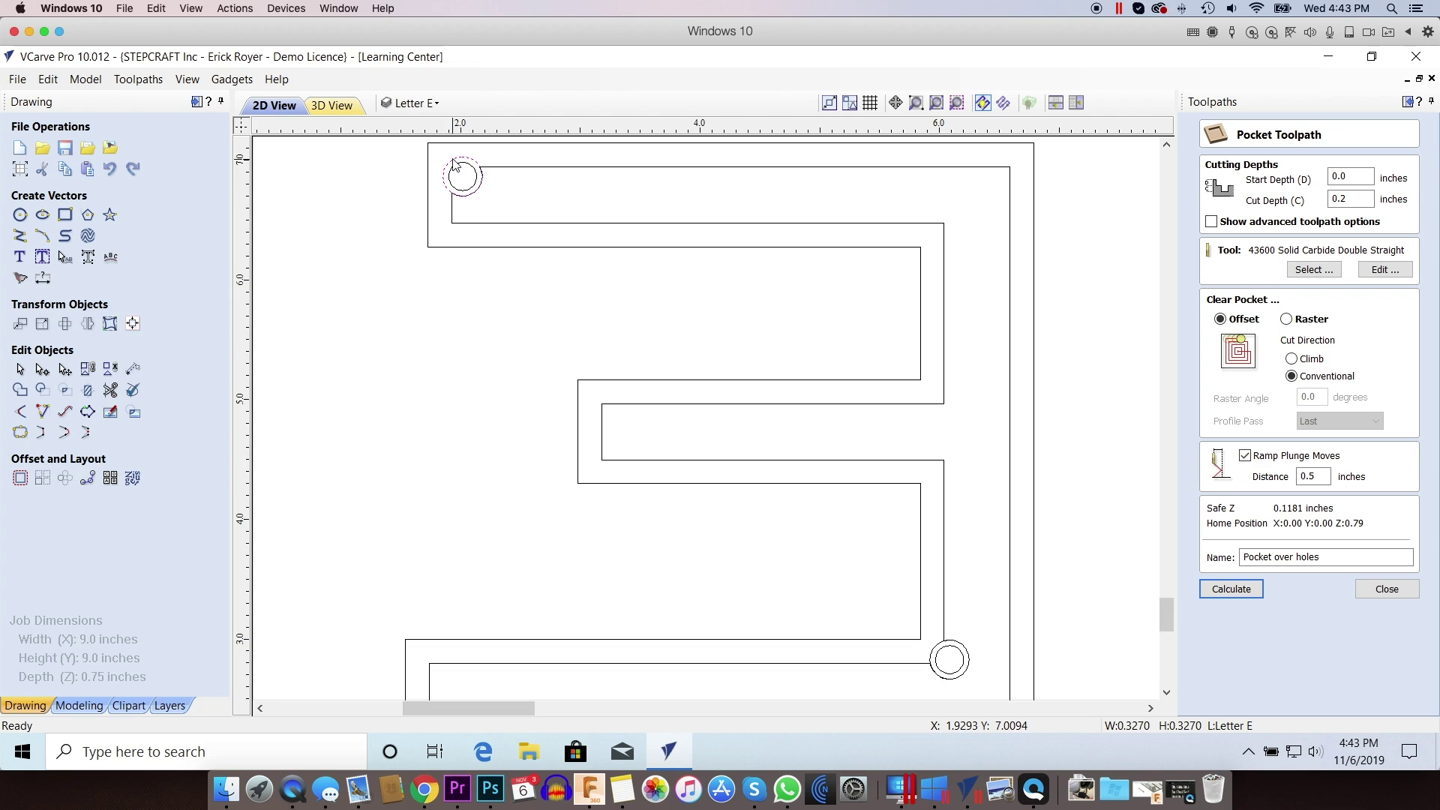
pyautogui.click(473, 186)
pyautogui.keyDown('shift'); pyautogui.click(970, 651); pyautogui.keyUp('shift')
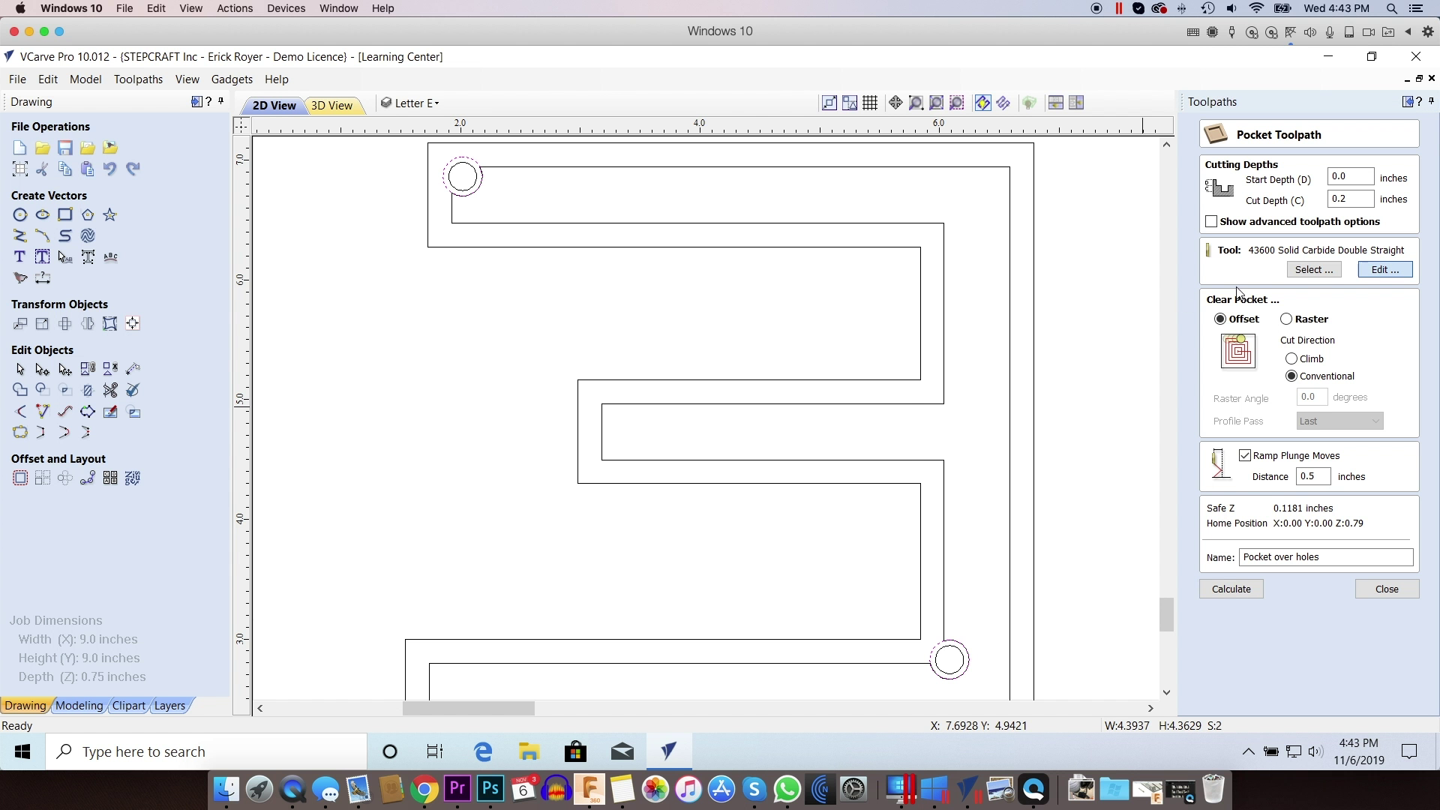
# Calculate the Pocket over holes toolpath after checking its tool's cutting parameters, and preview the cut in 3D.
pyautogui.click(1385, 269)
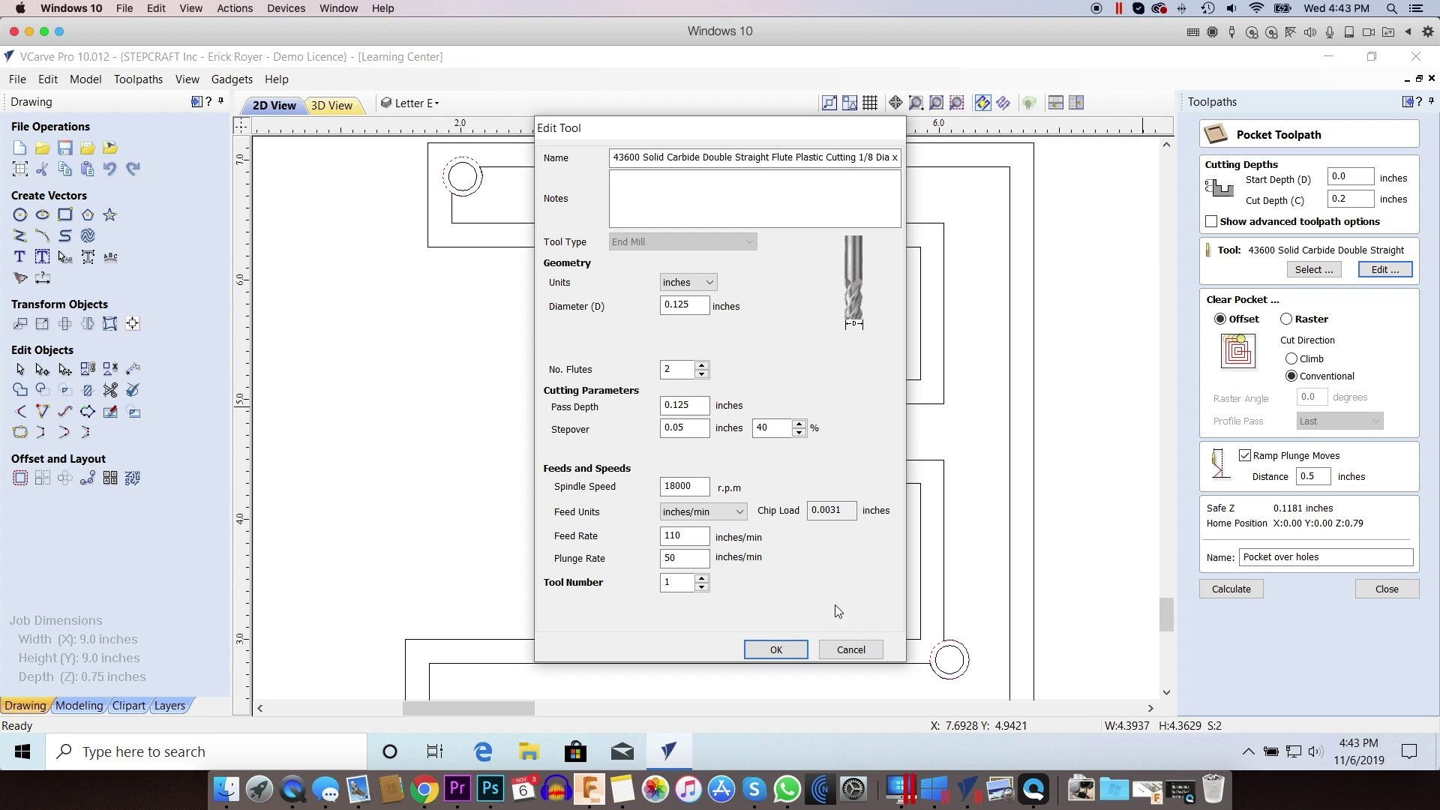
pyautogui.click(850, 650)
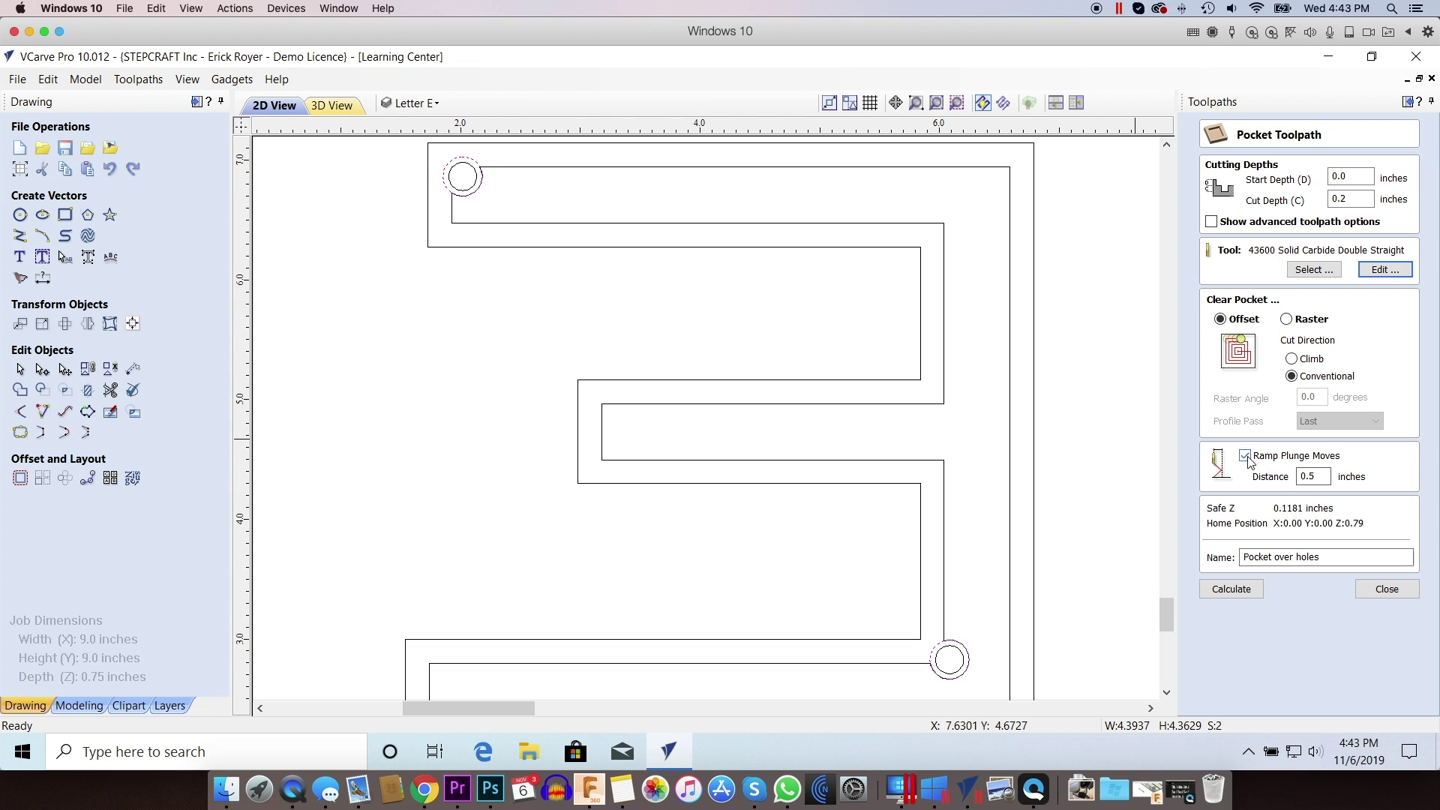
pyautogui.click(1319, 477)
pyautogui.click(1223, 590)
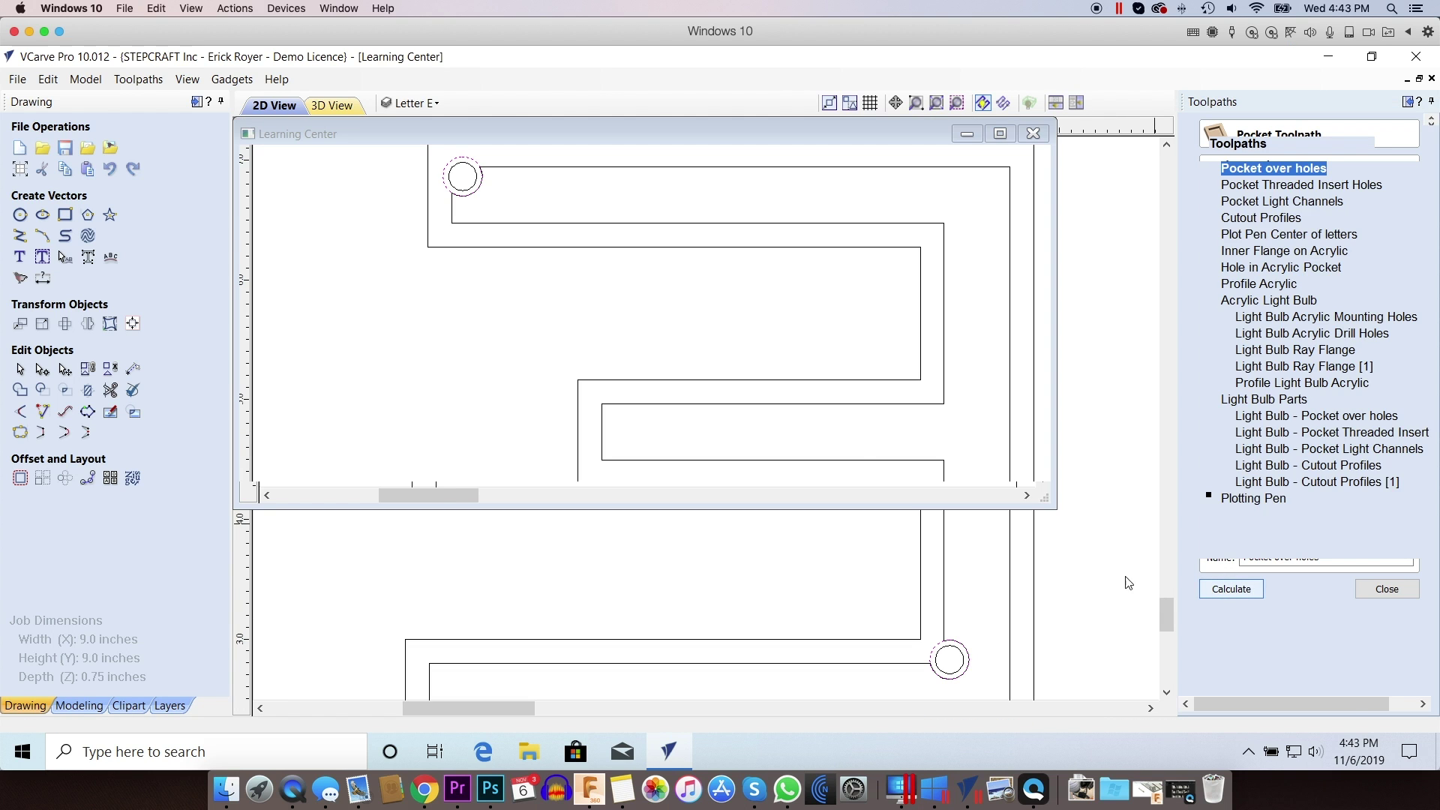
pyautogui.click(1301, 331)
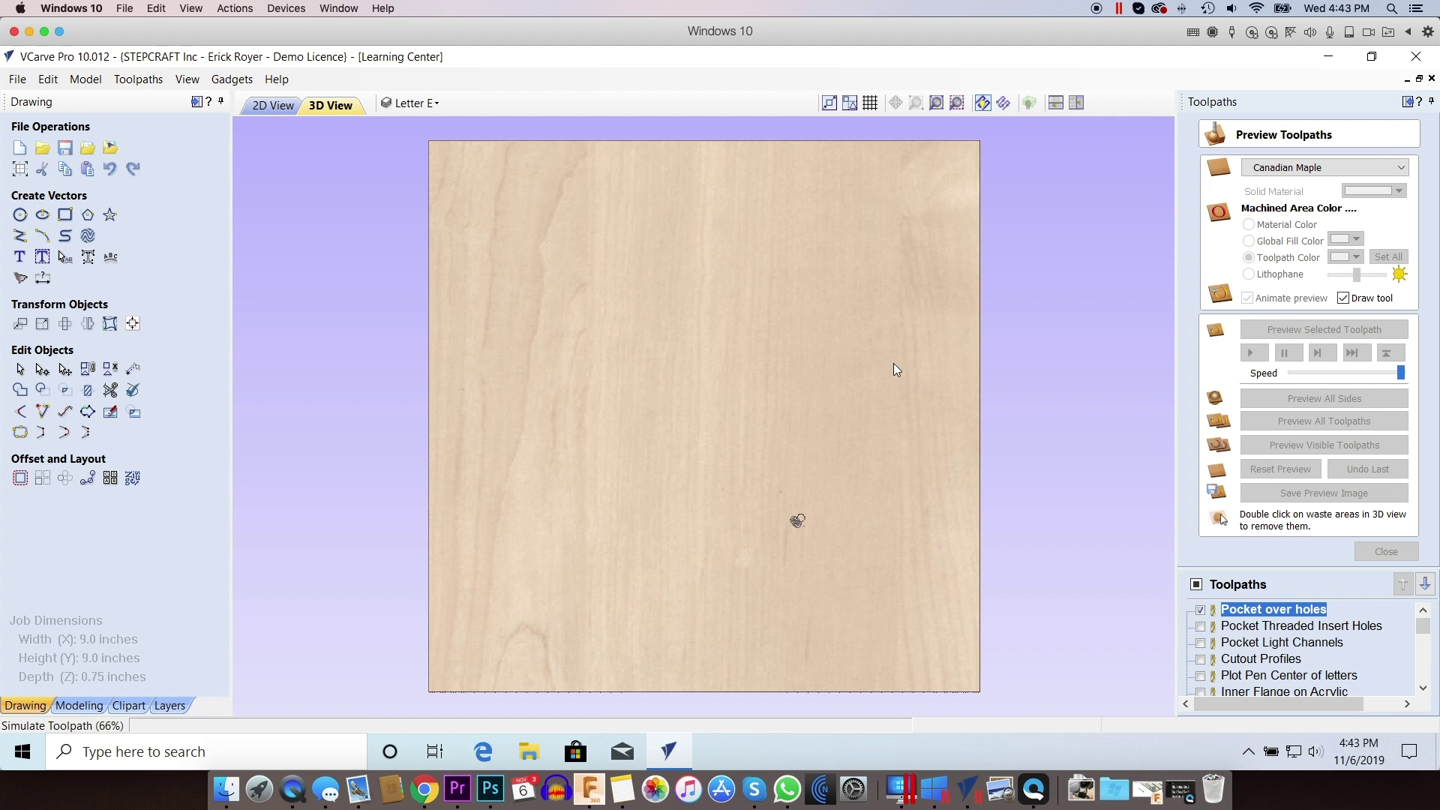
pyautogui.moveTo(566, 299); pyautogui.dragTo(657, 363)
# Edit the Pocket Threaded Insert Holes toolpath to use the two smaller circles, and calculate it.
pyautogui.doubleClick(1297, 626)
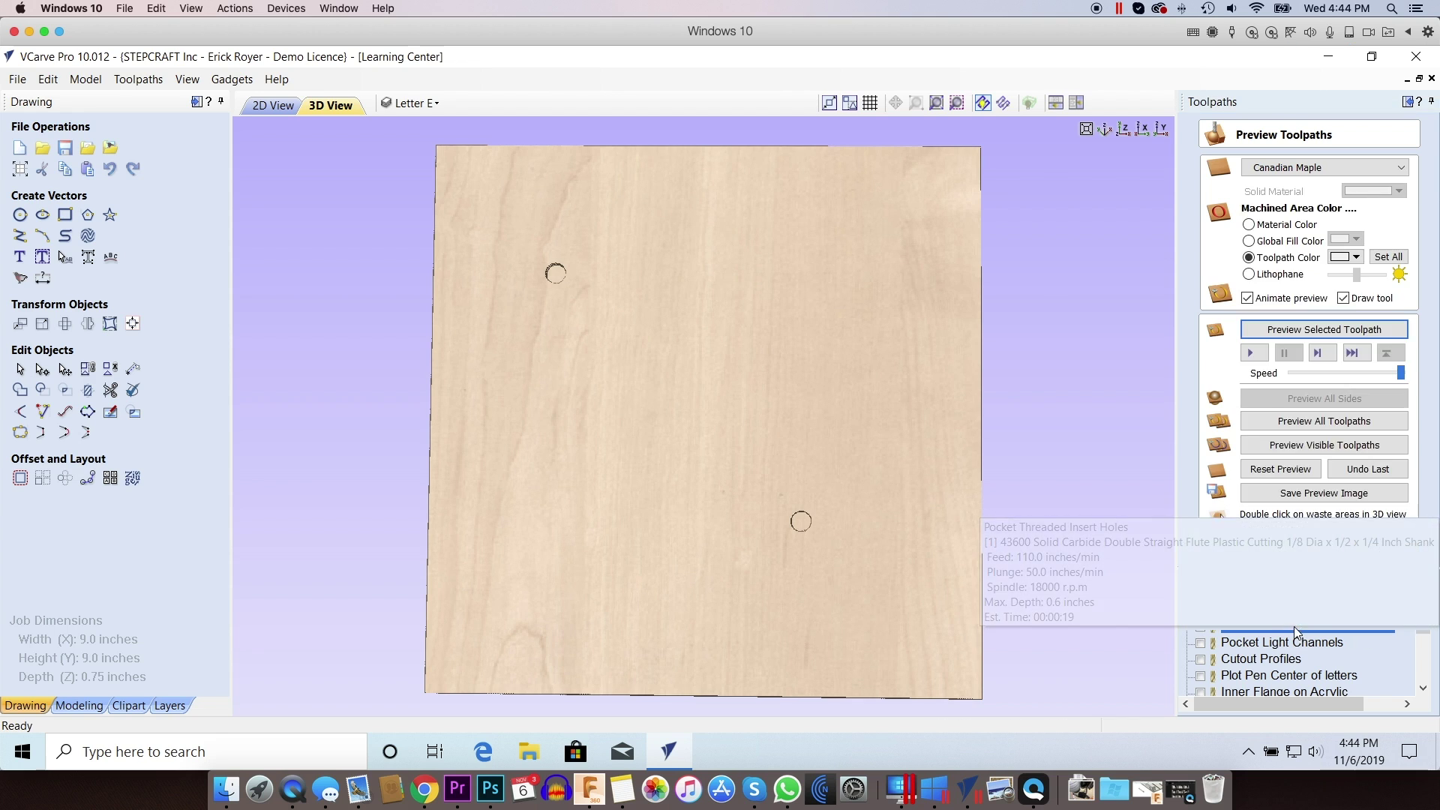
pyautogui.click(282, 107)
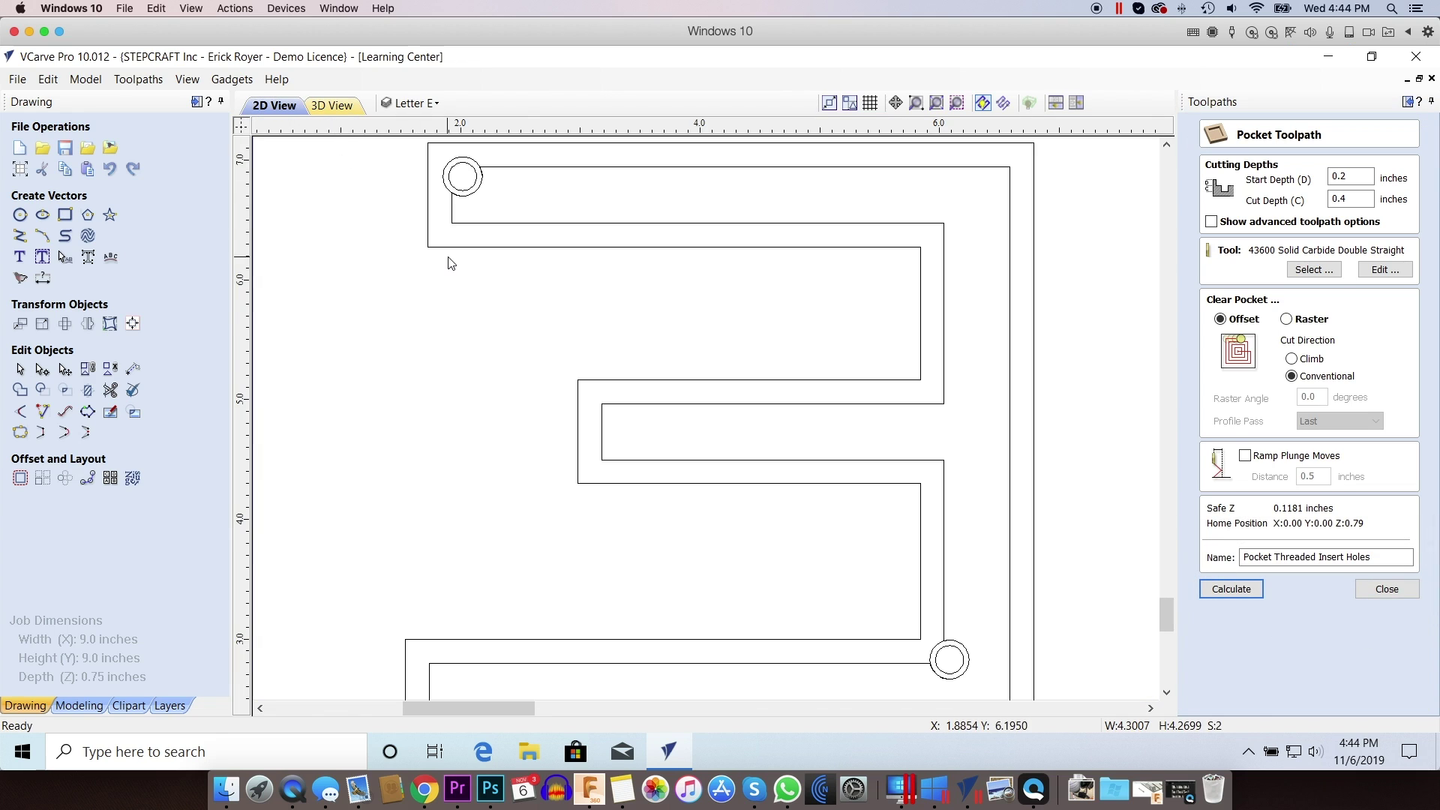
pyautogui.click(465, 189)
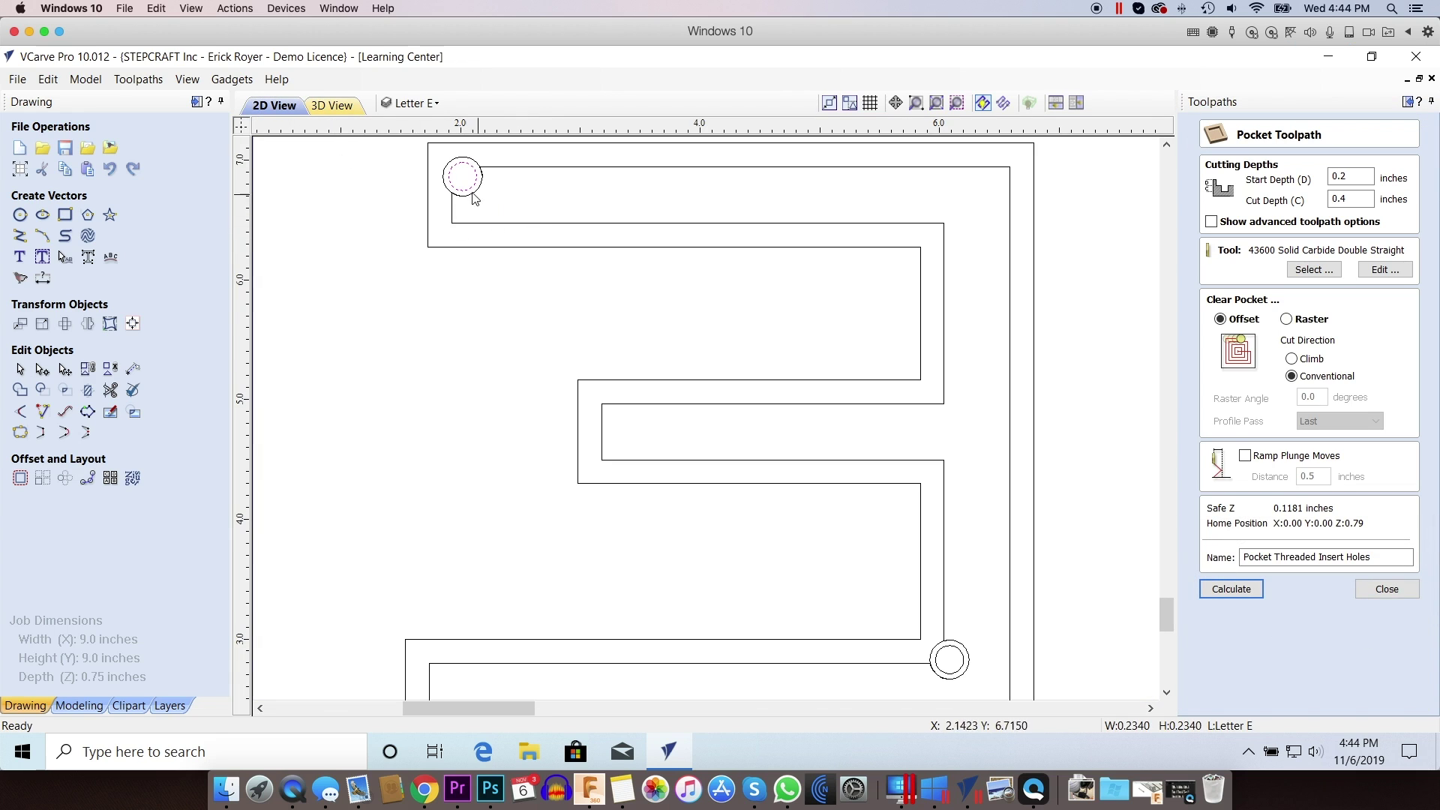
pyautogui.keyDown('shift'); pyautogui.click(948, 654); pyautogui.keyUp('shift')
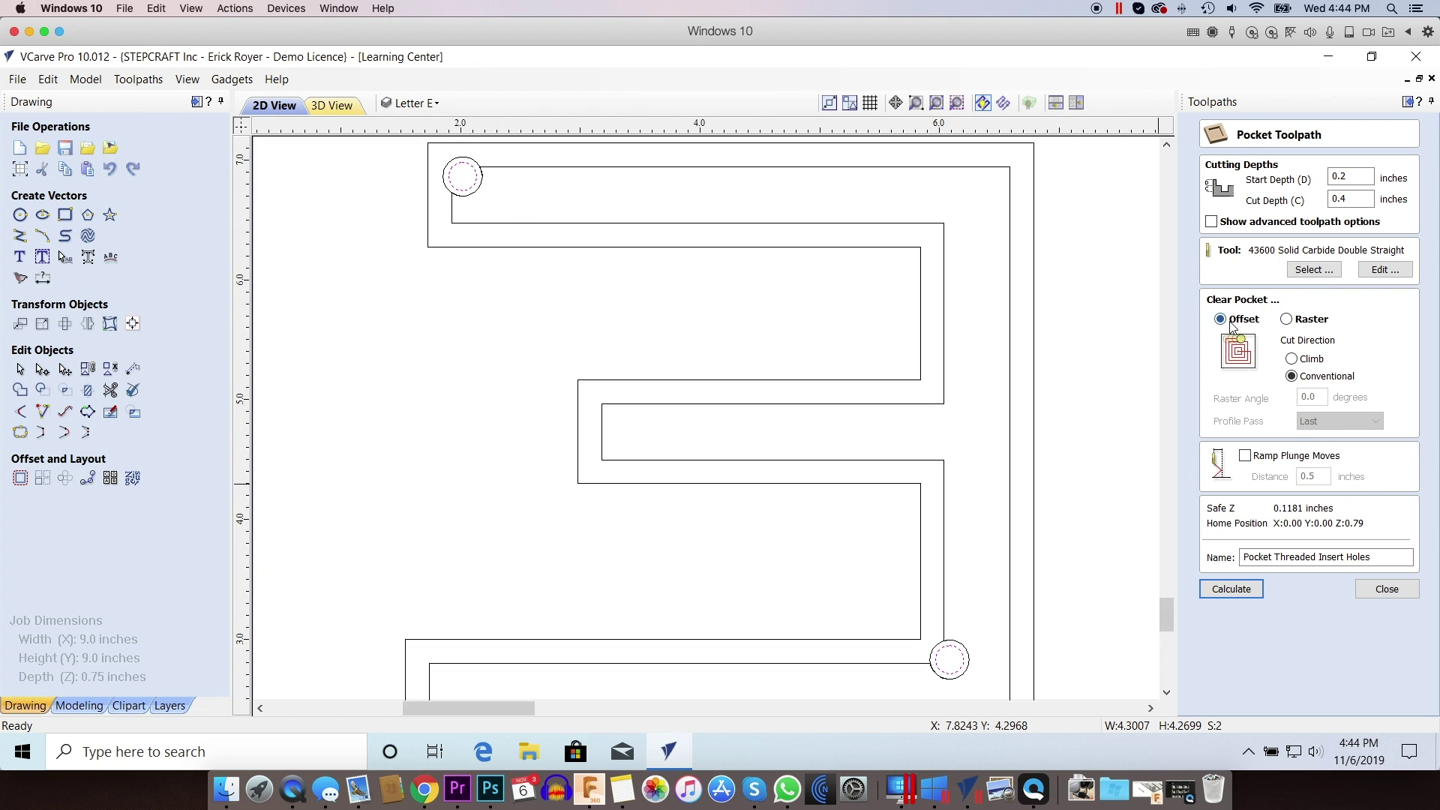
pyautogui.click(1231, 589)
# Preview the Pocket Threaded Insert Holes toolpath in 3D and examine both holes up close.
pyautogui.click(1324, 329)
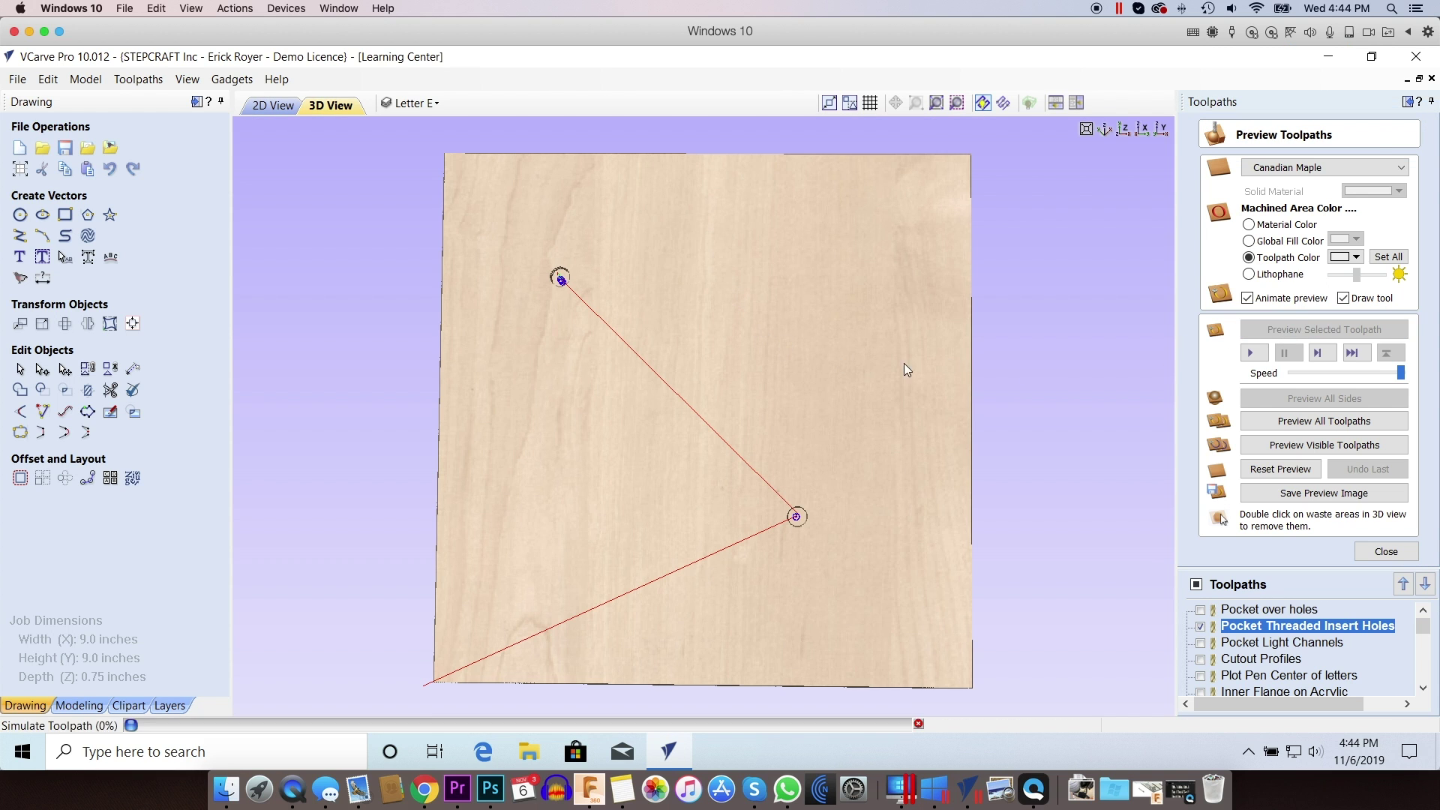
pyautogui.moveTo(596, 304); pyautogui.dragTo(627, 306)
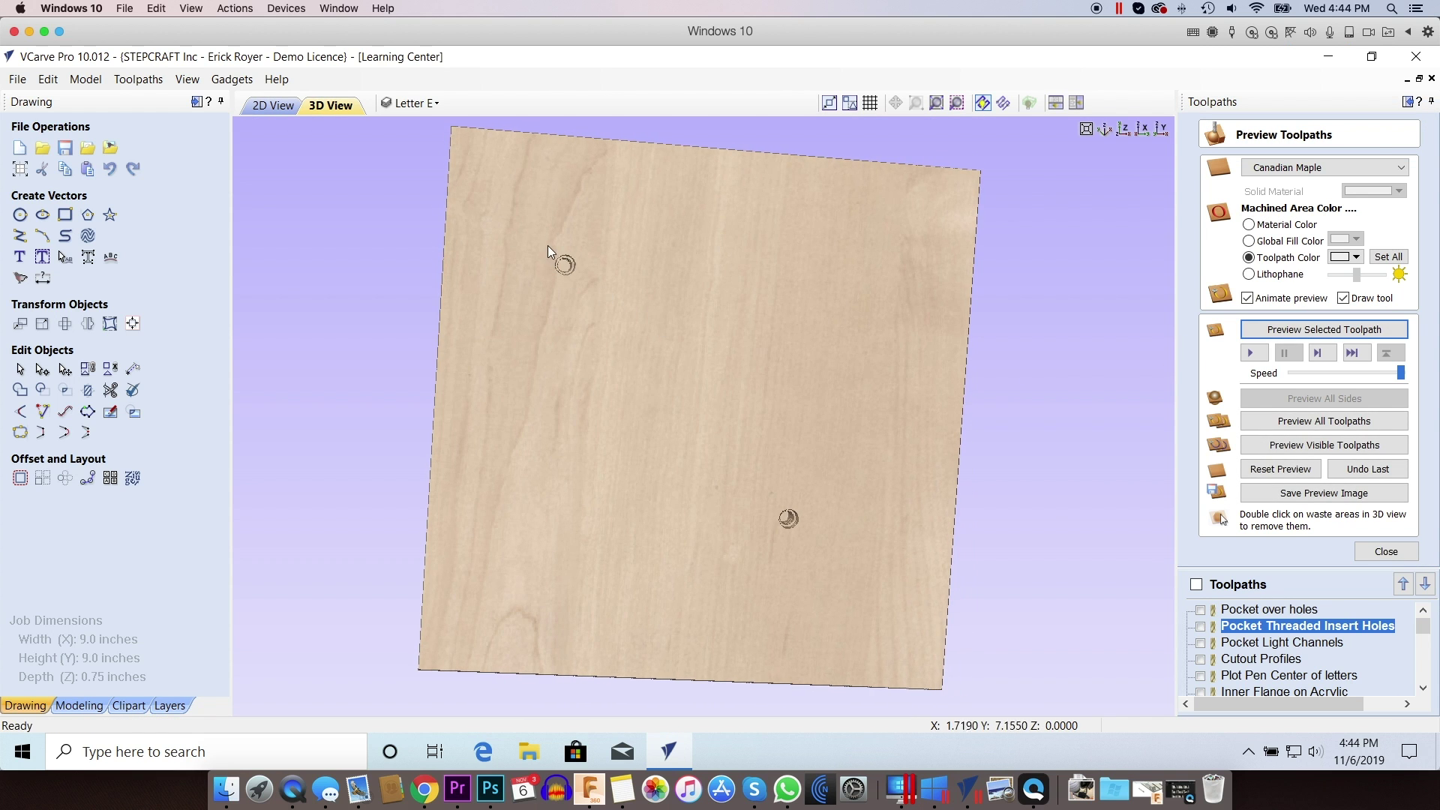
pyautogui.scroll(3, 551, 270)
pyautogui.scroll(2, 551, 268)
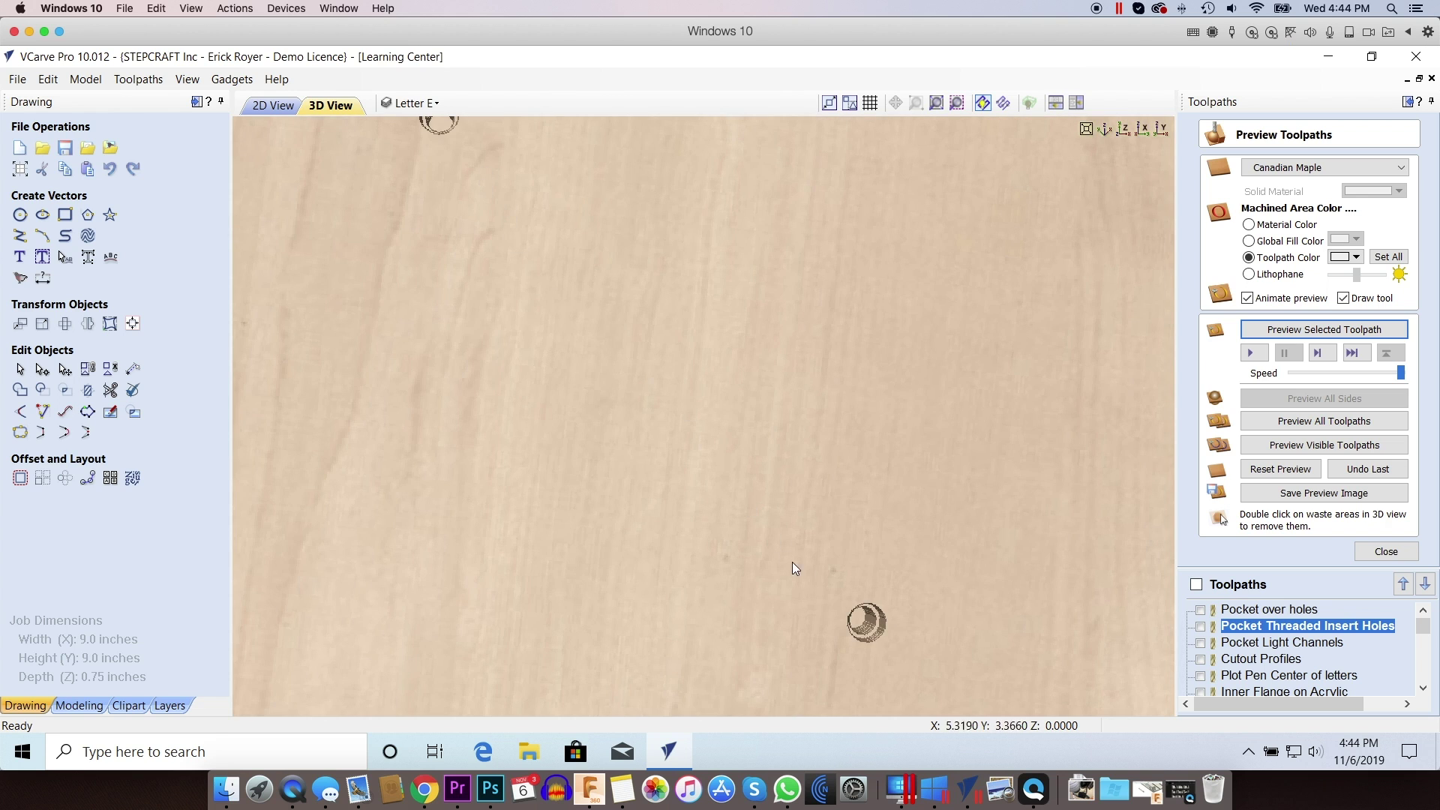
pyautogui.moveTo(782, 475)
pyautogui.mouseDown()
pyautogui.moveTo(764, 440)
pyautogui.moveTo(770, 478)
pyautogui.mouseUp()
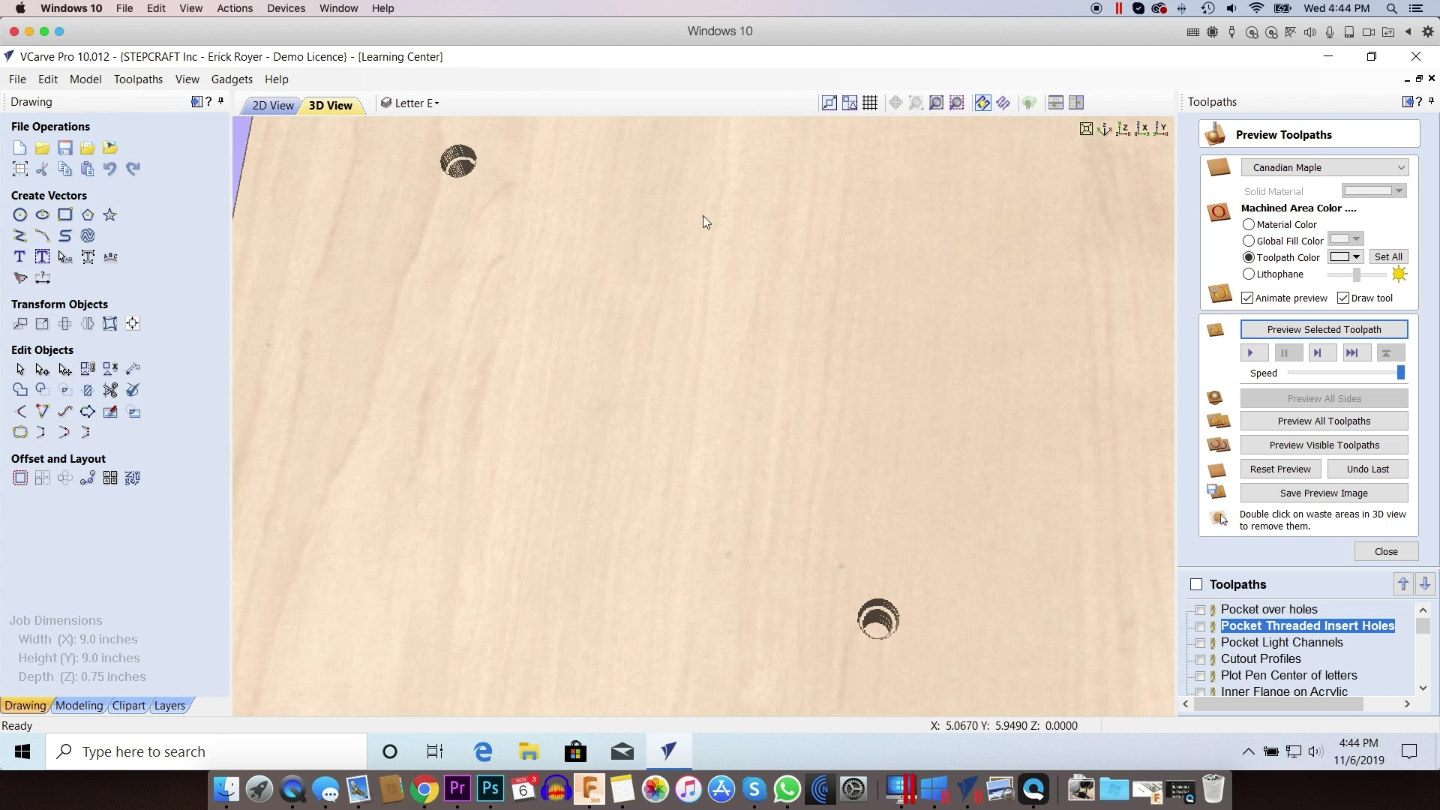
# Edit the Pocket Light Channels toolpath to use the E's inner outline, check its tool's cutting parameters, and calculate it.
pyautogui.click(284, 108)
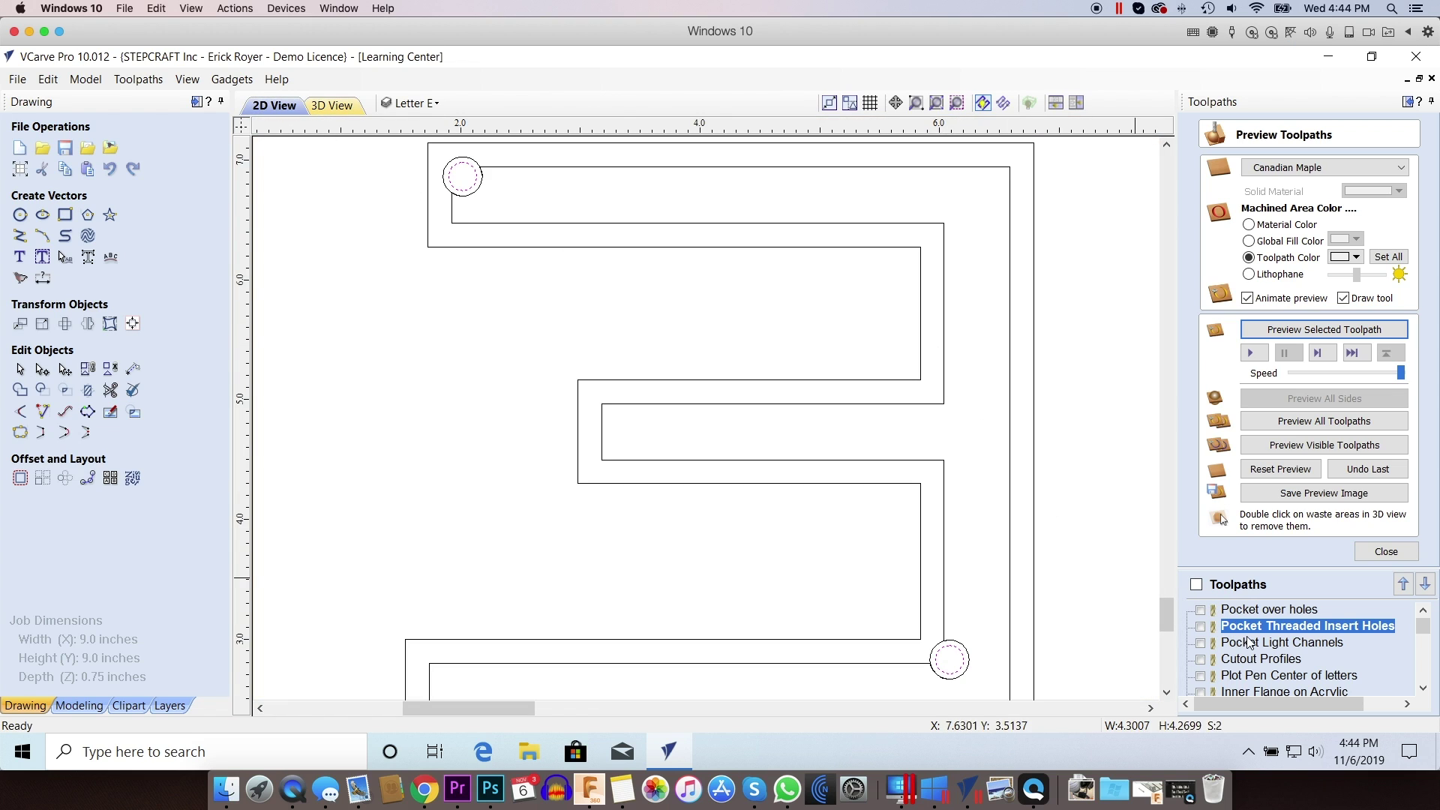
pyautogui.doubleClick(1278, 642)
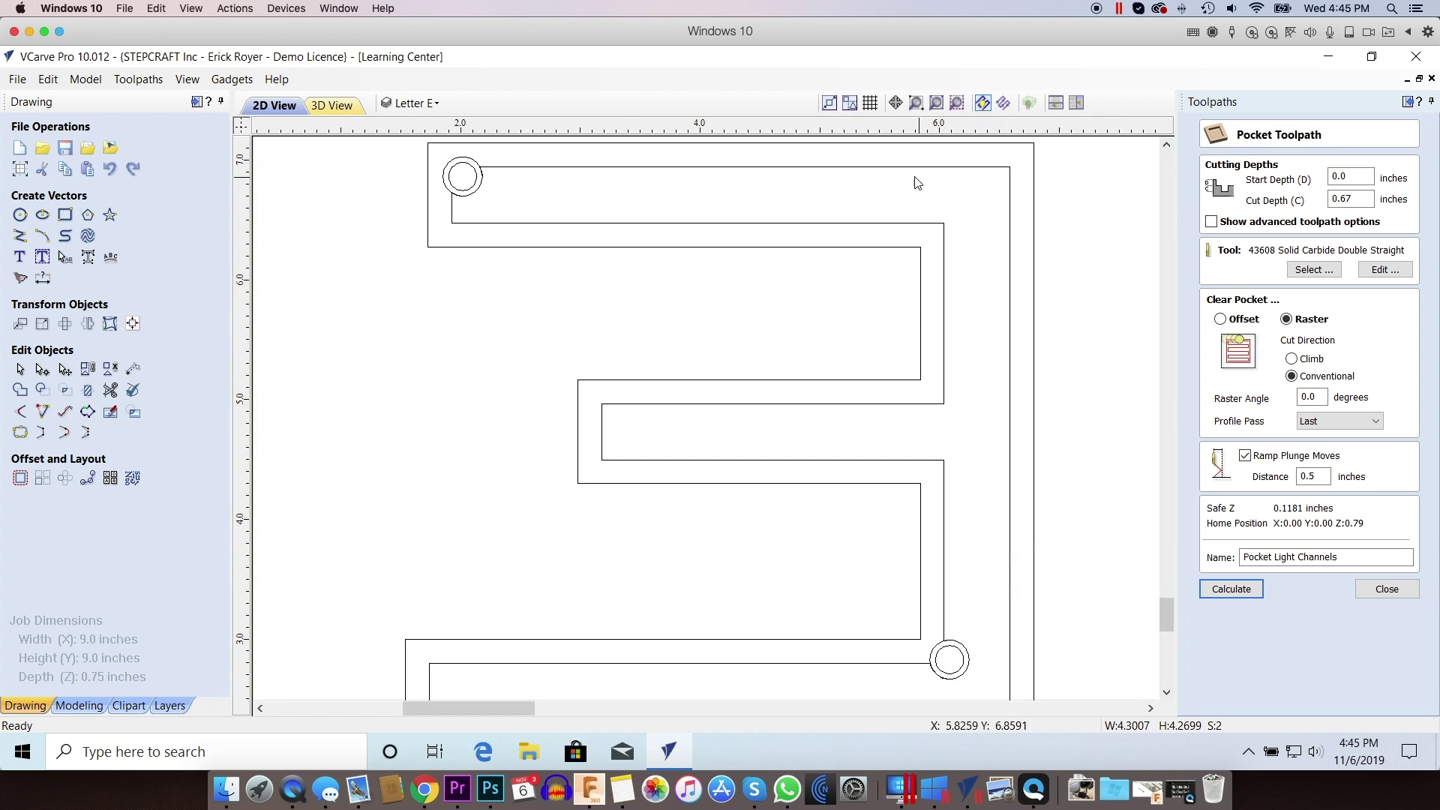
pyautogui.click(943, 226)
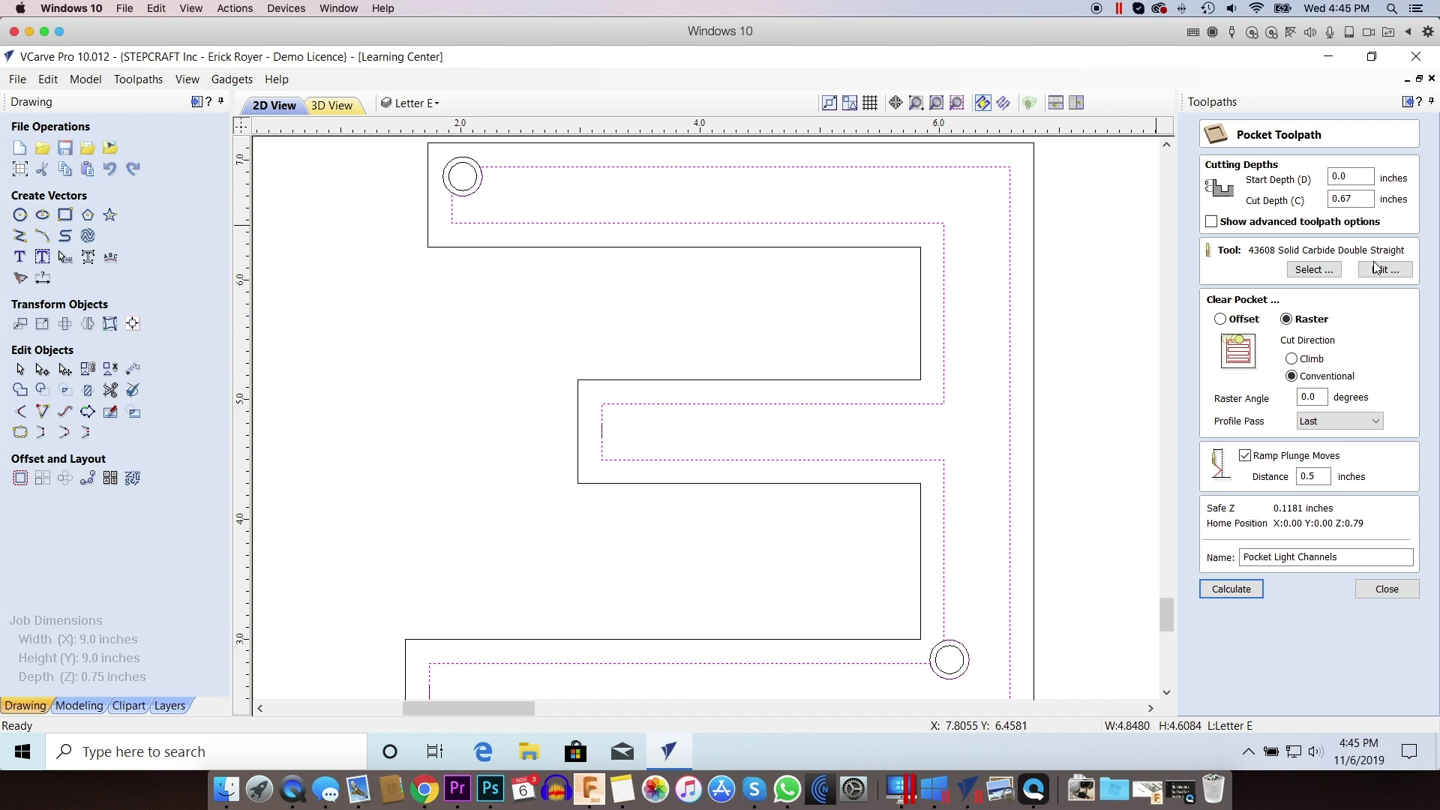
pyautogui.click(1384, 270)
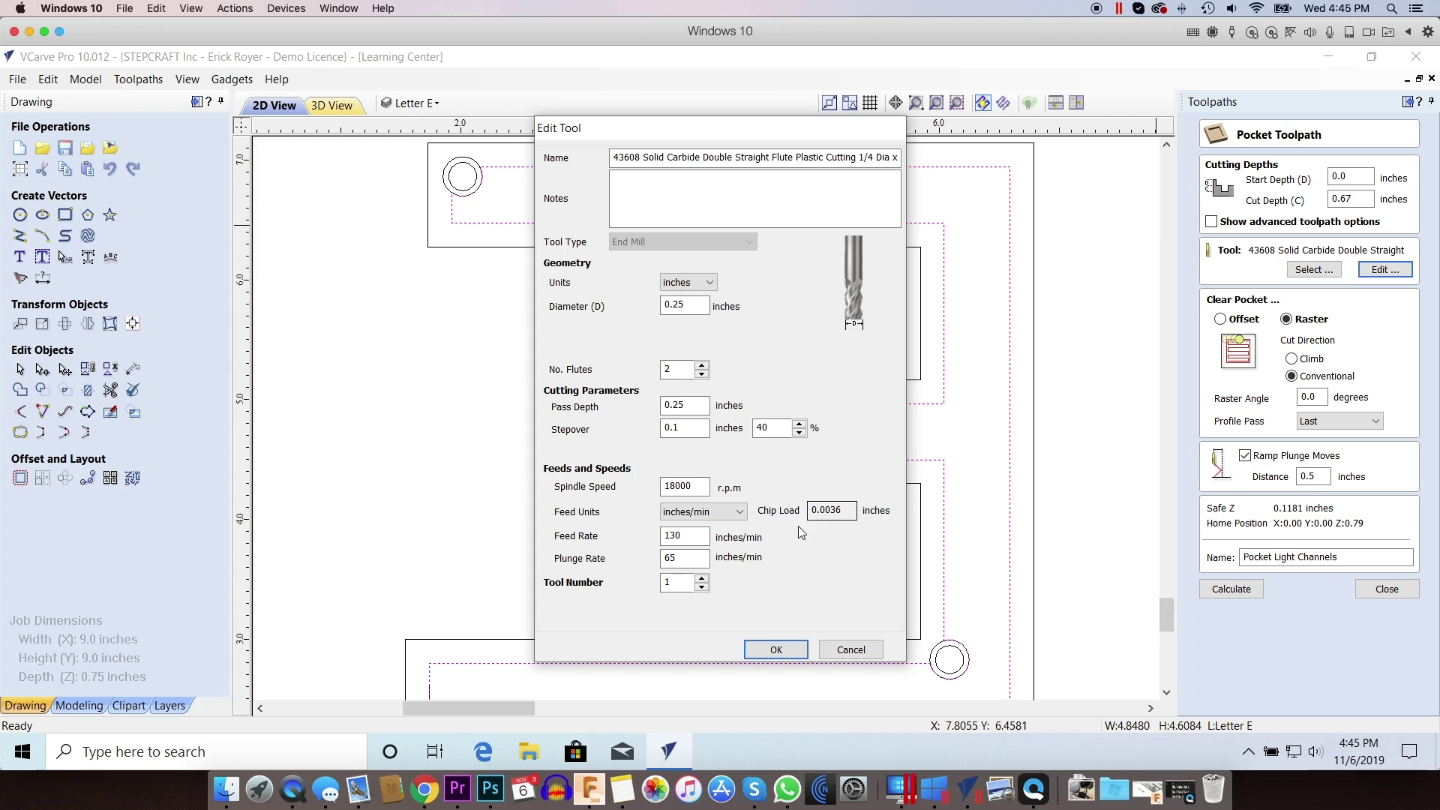
pyautogui.click(845, 650)
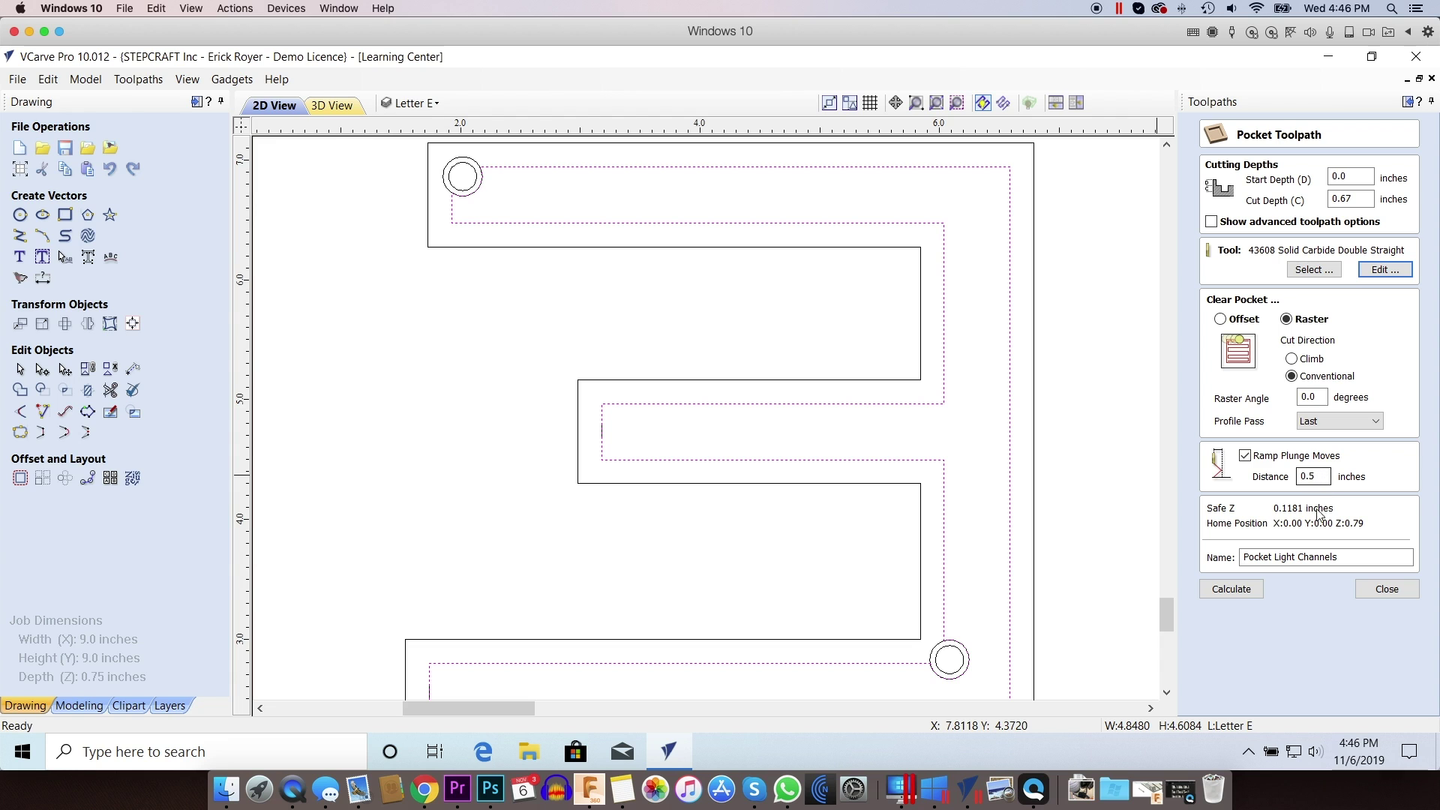
pyautogui.click(1247, 590)
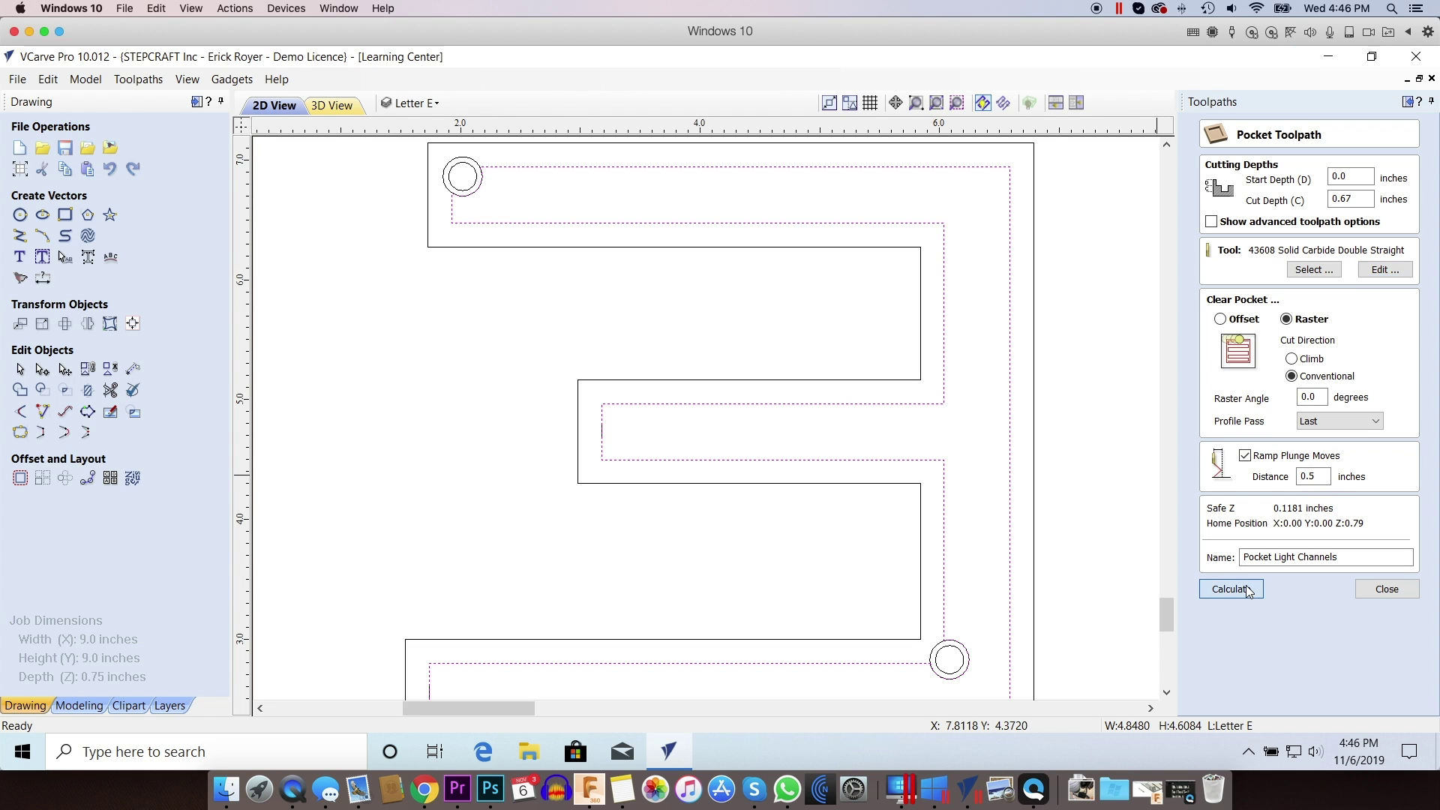
# Preview the Pocket Light Channels toolpath in 3D and examine the channel and insert holes up close.
pyautogui.click(1287, 329)
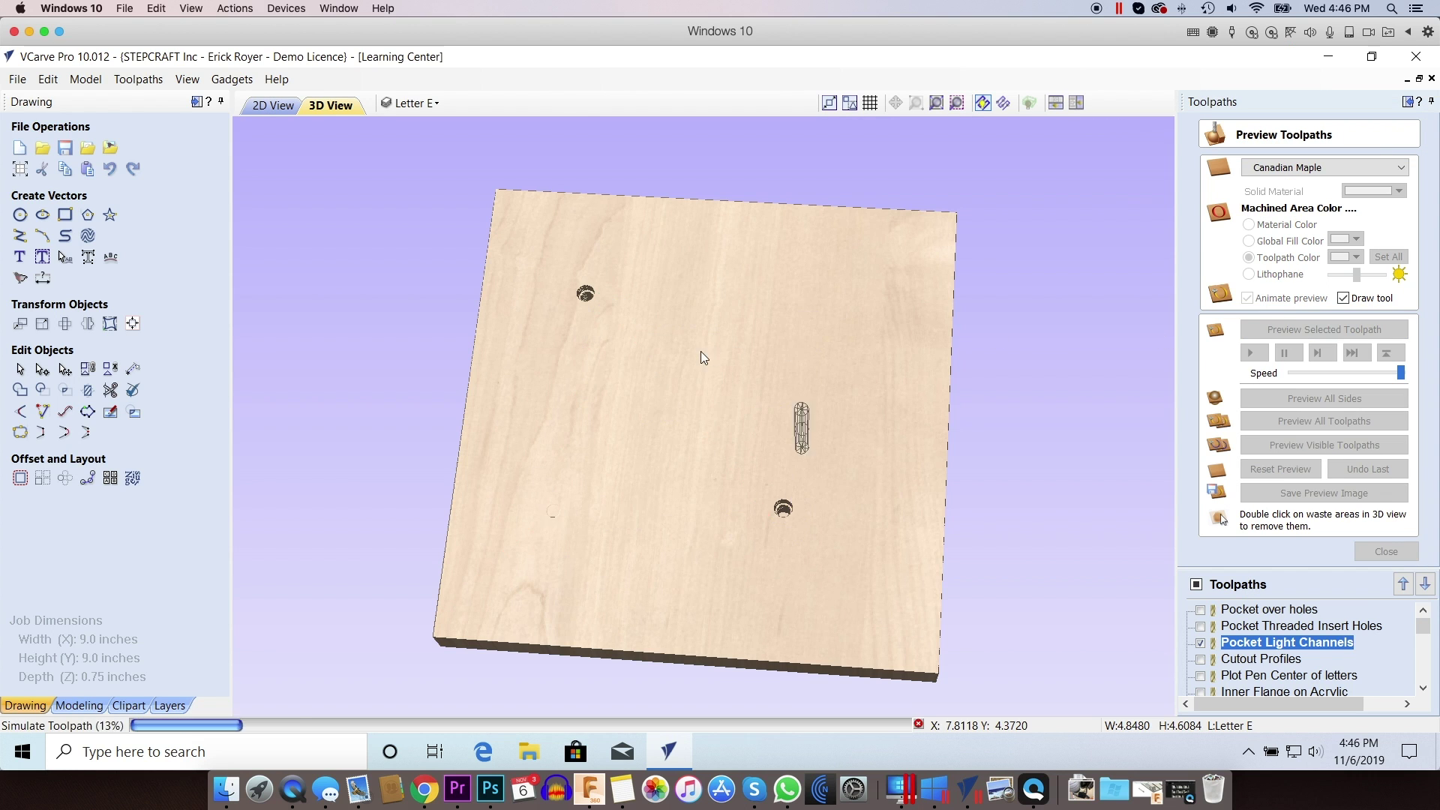
pyautogui.moveTo(652, 345); pyautogui.dragTo(684, 414)
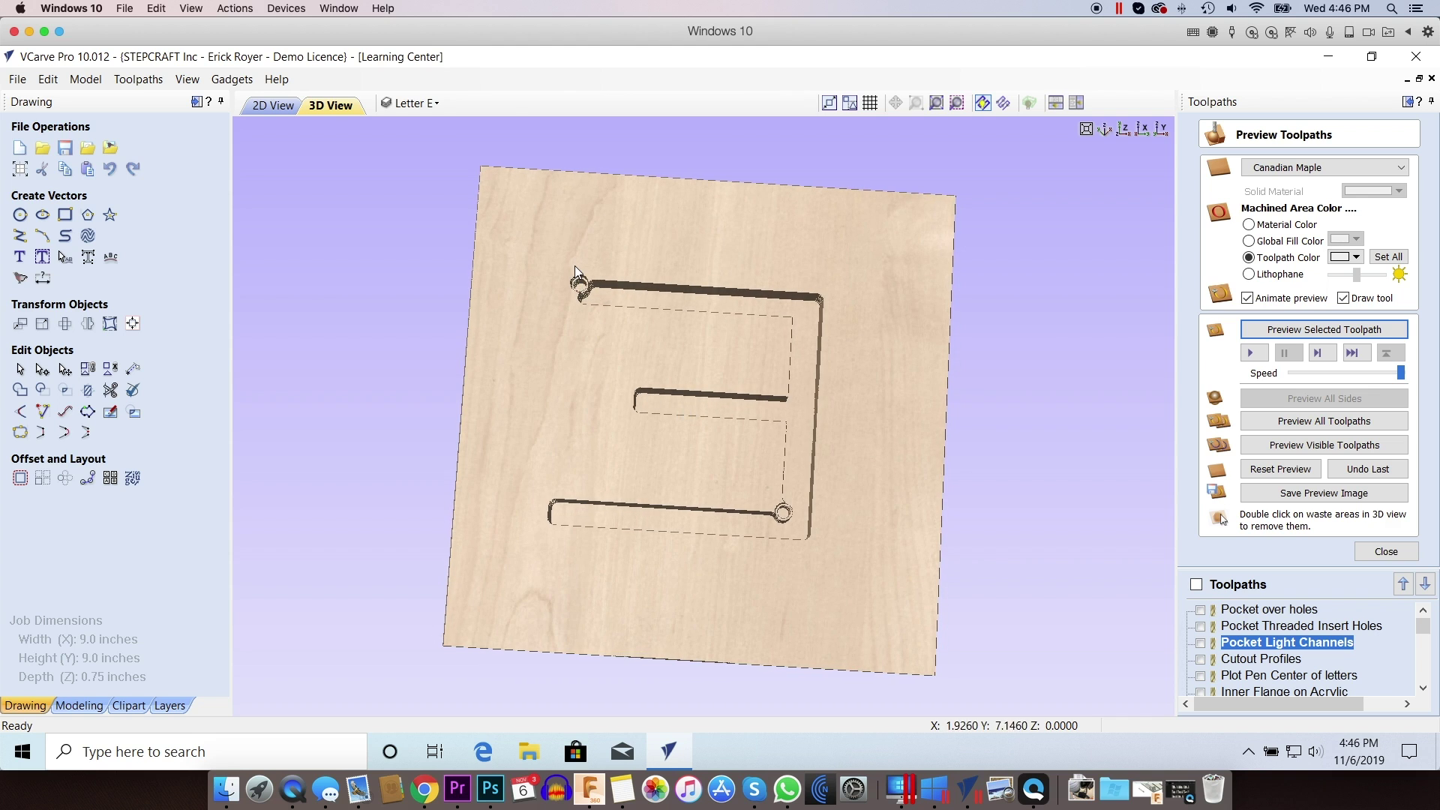
pyautogui.scroll(5, 575, 265)
pyautogui.moveTo(573, 381); pyautogui.dragTo(561, 338)
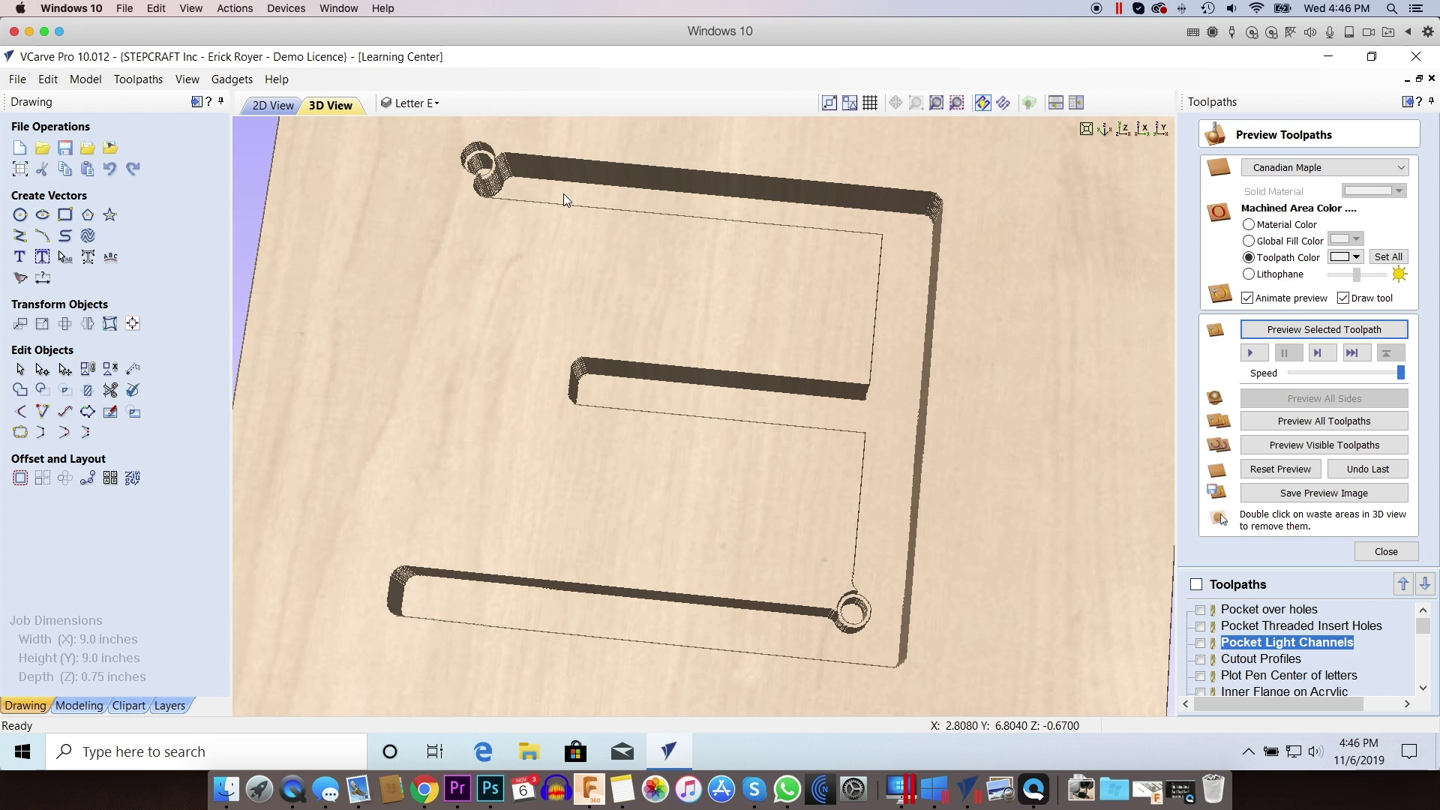
pyautogui.moveTo(546, 234); pyautogui.dragTo(546, 258)
# Open the Cutout Profiles toolpath, review its cut depth and ramp settings, and calculate it, accepting the cut through the material.
pyautogui.click(273, 105)
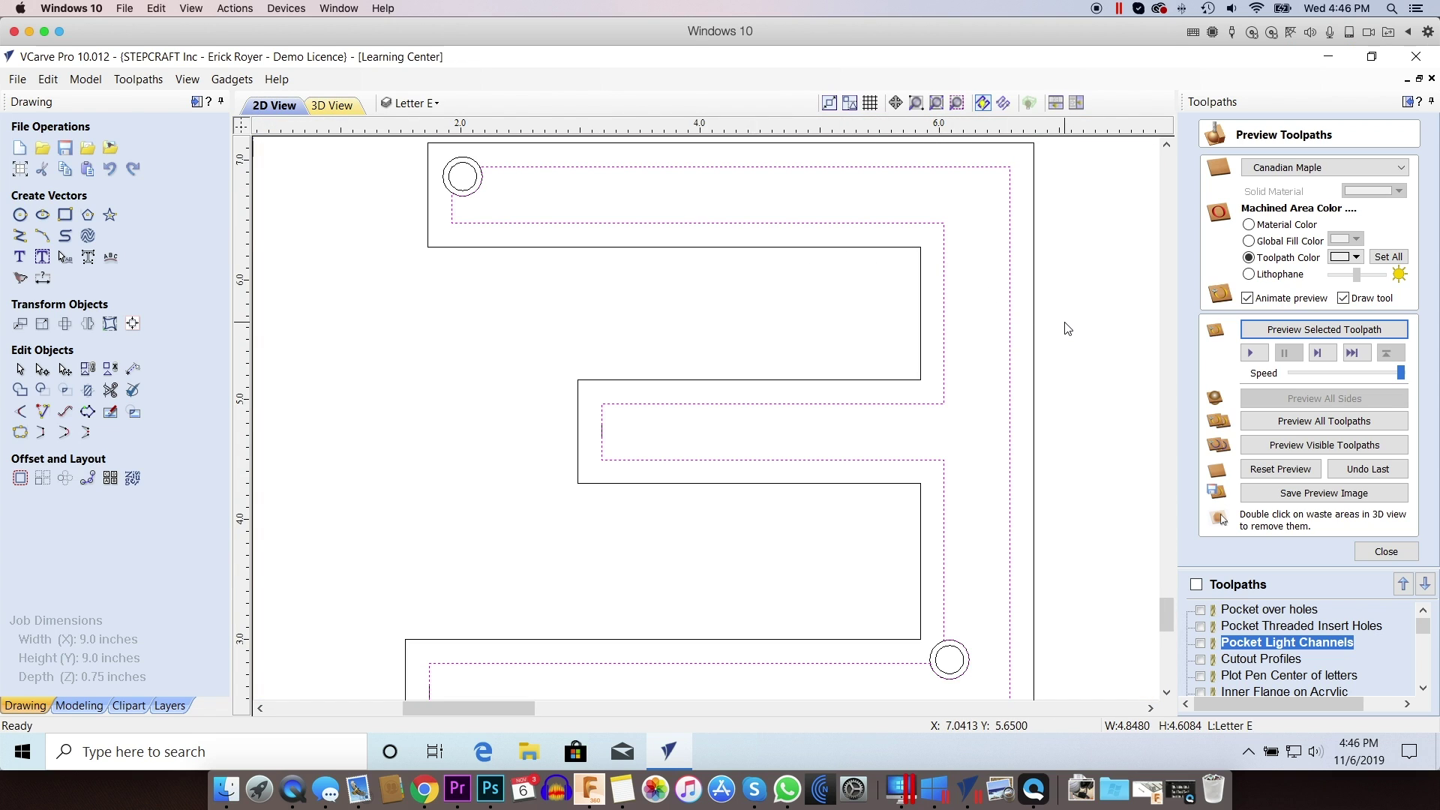
pyautogui.doubleClick(1253, 660)
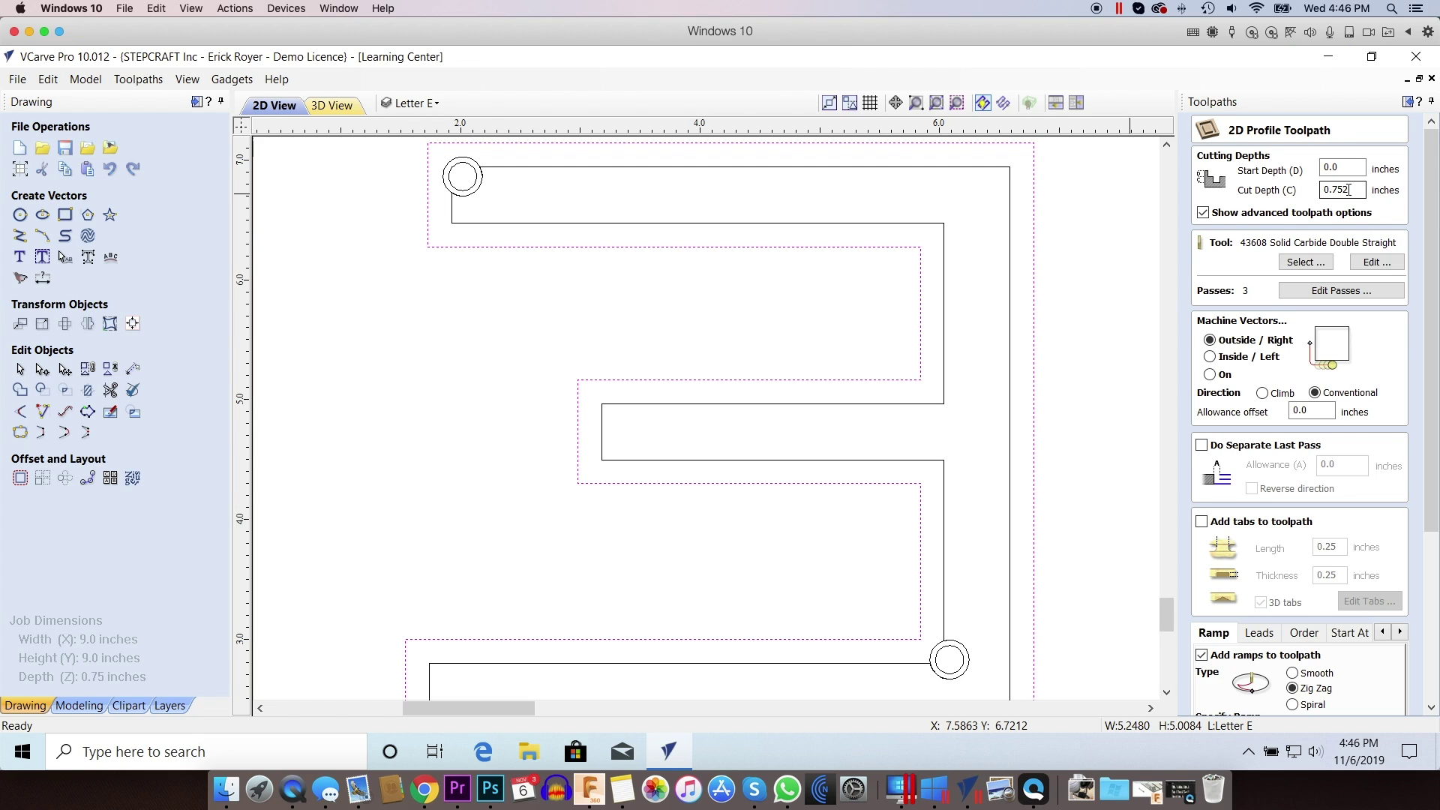
pyautogui.moveTo(1343, 192); pyautogui.dragTo(1354, 193)
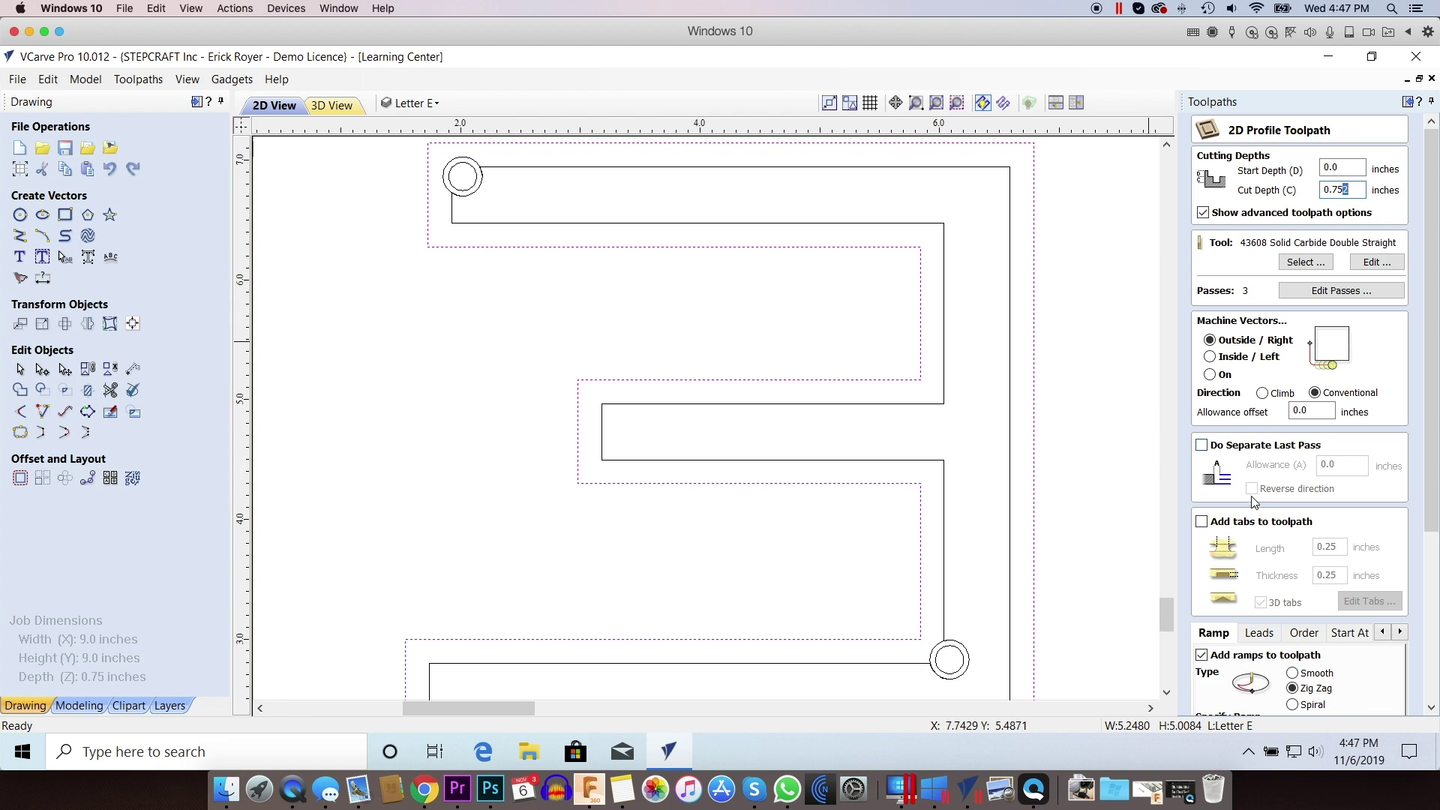
pyautogui.moveTo(1432, 486); pyautogui.dragTo(1416, 654)
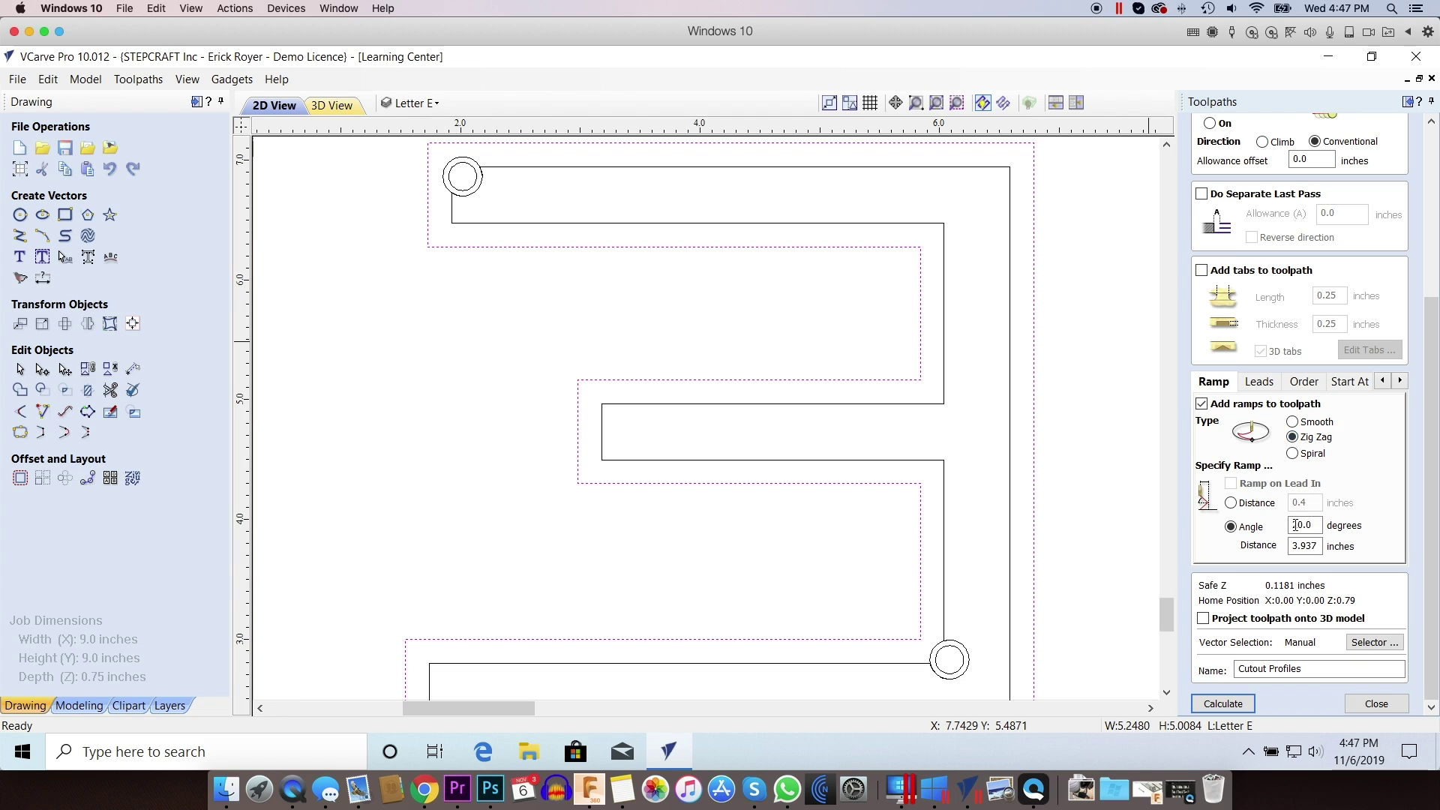
pyautogui.click(1233, 703)
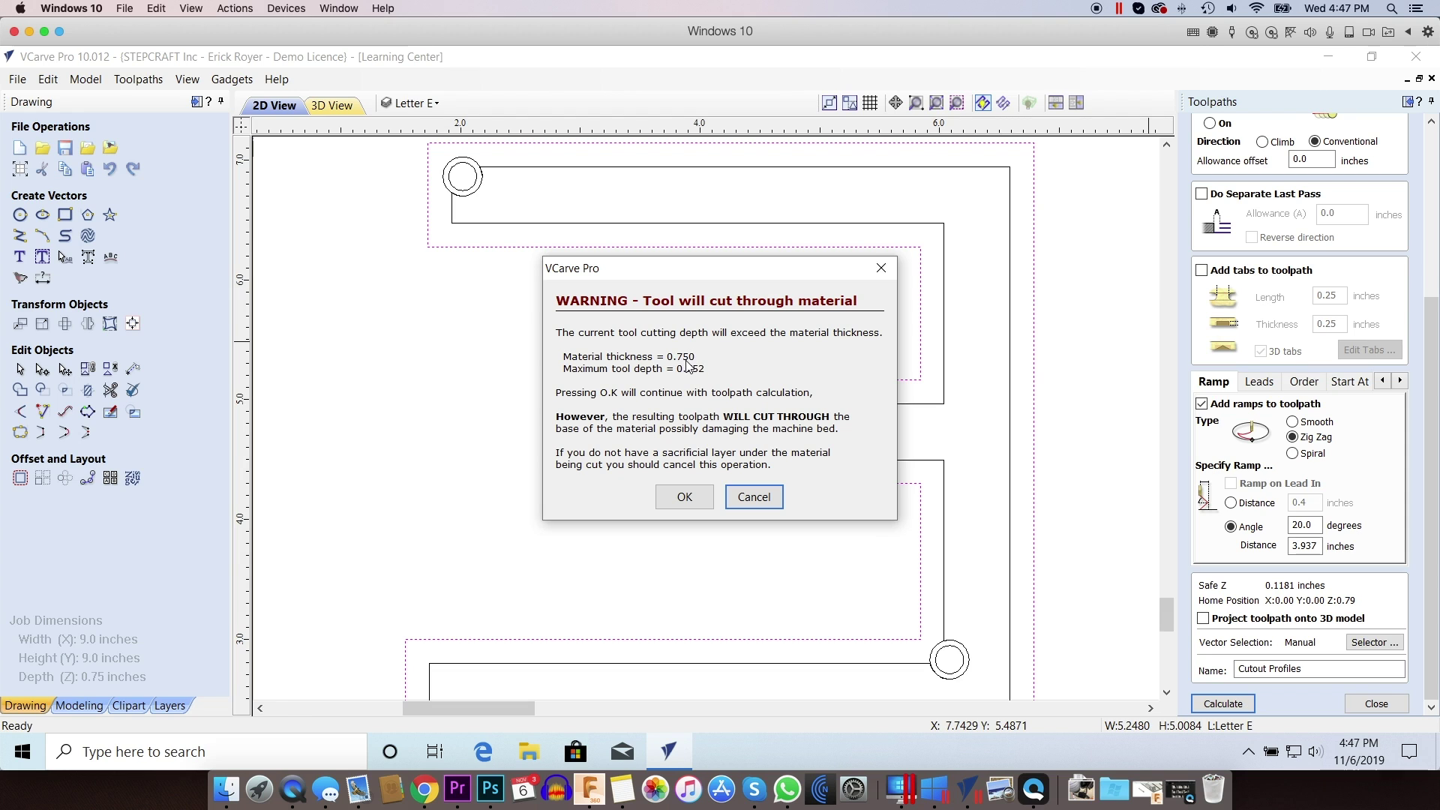
pyautogui.click(684, 497)
# Preview the Cutout Profiles toolpath in 3D, remove the waste around the letter, and inspect the finished E from several angles.
pyautogui.click(1282, 330)
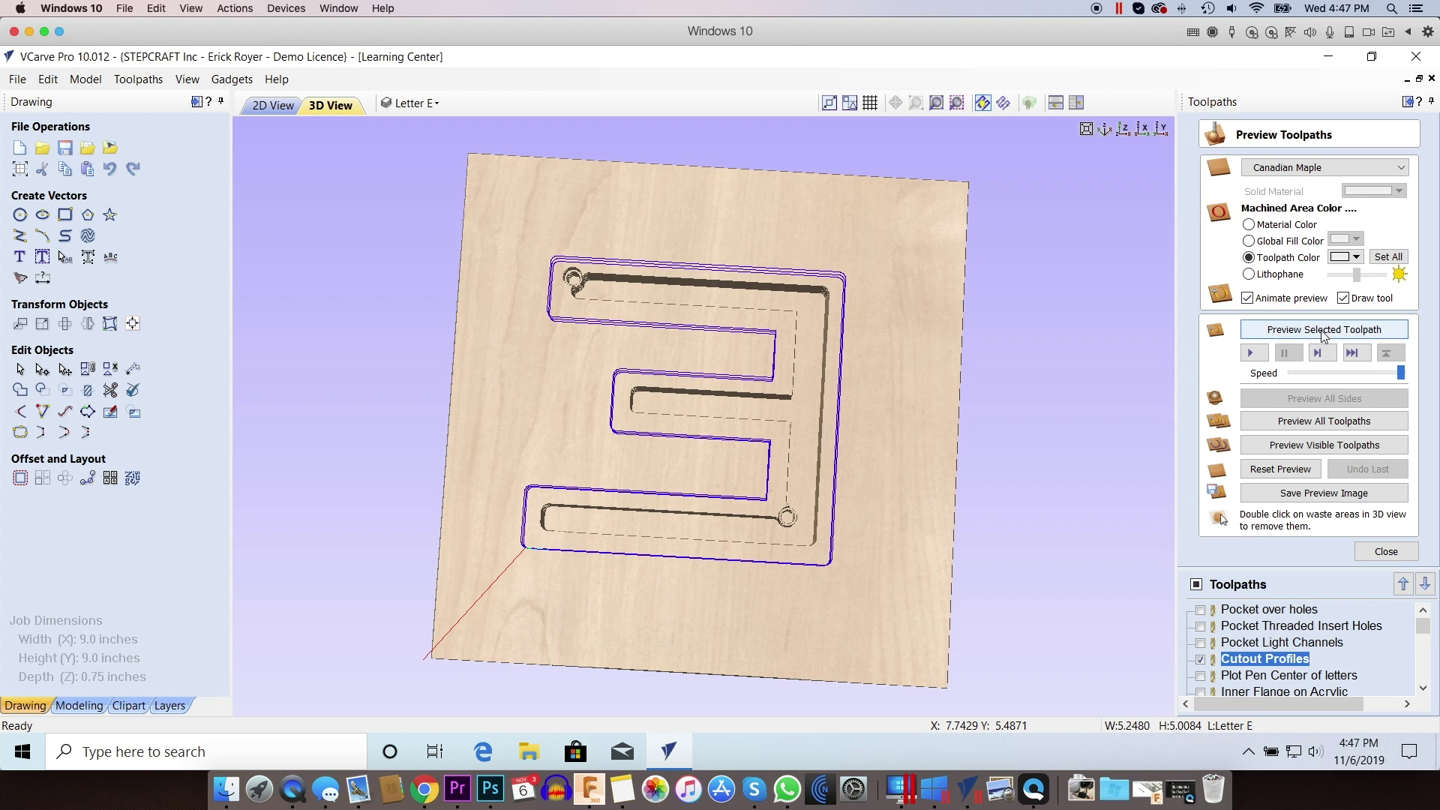
pyautogui.doubleClick(893, 453)
pyautogui.moveTo(701, 411); pyautogui.dragTo(673, 393)
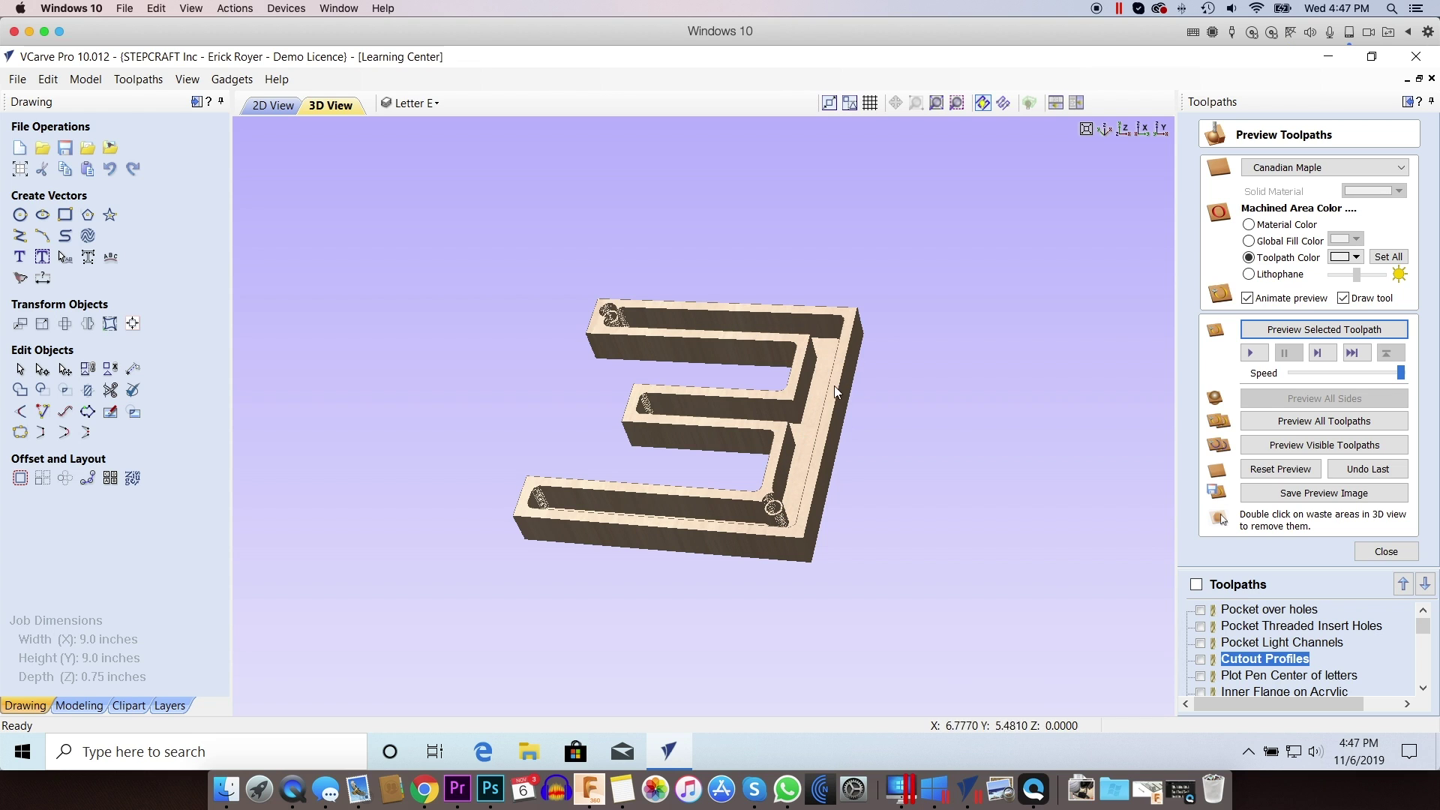
pyautogui.moveTo(587, 353); pyautogui.dragTo(593, 435)
pyautogui.moveTo(785, 398); pyautogui.dragTo(125, 412)
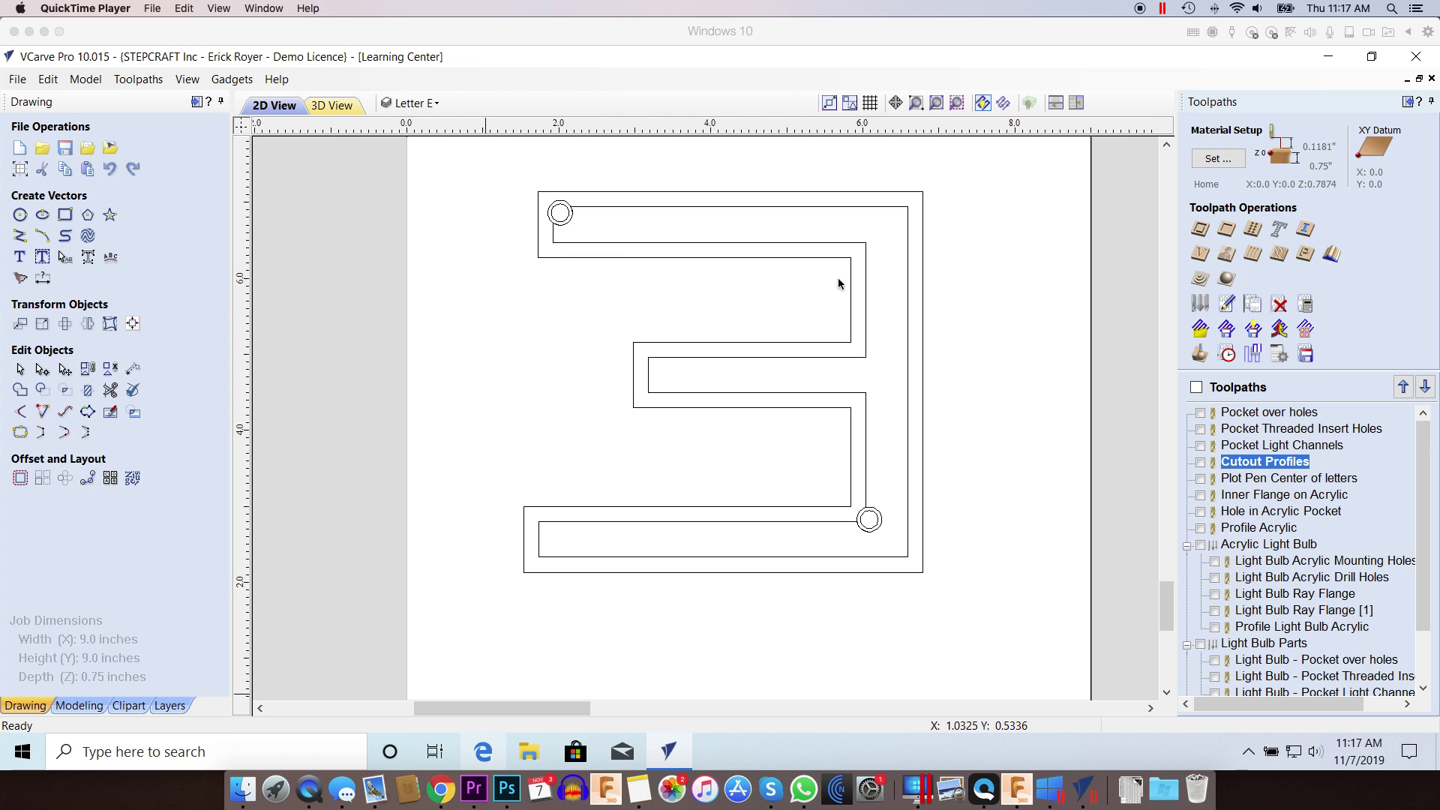
# Select the E's outer outline, its inner channel outline, and both together to examine the boundaries of the cuts.
pyautogui.click(832, 192)
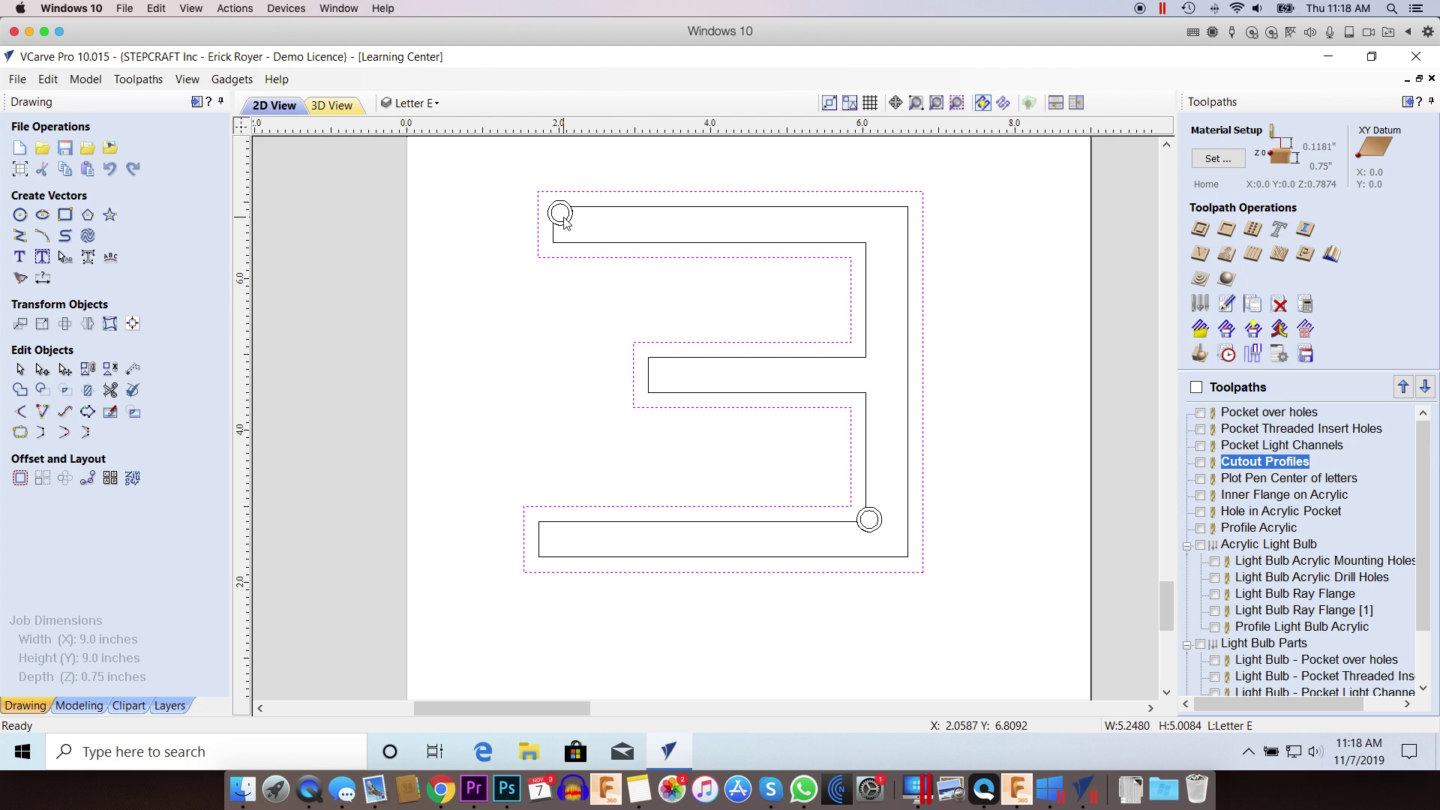
pyautogui.click(659, 212)
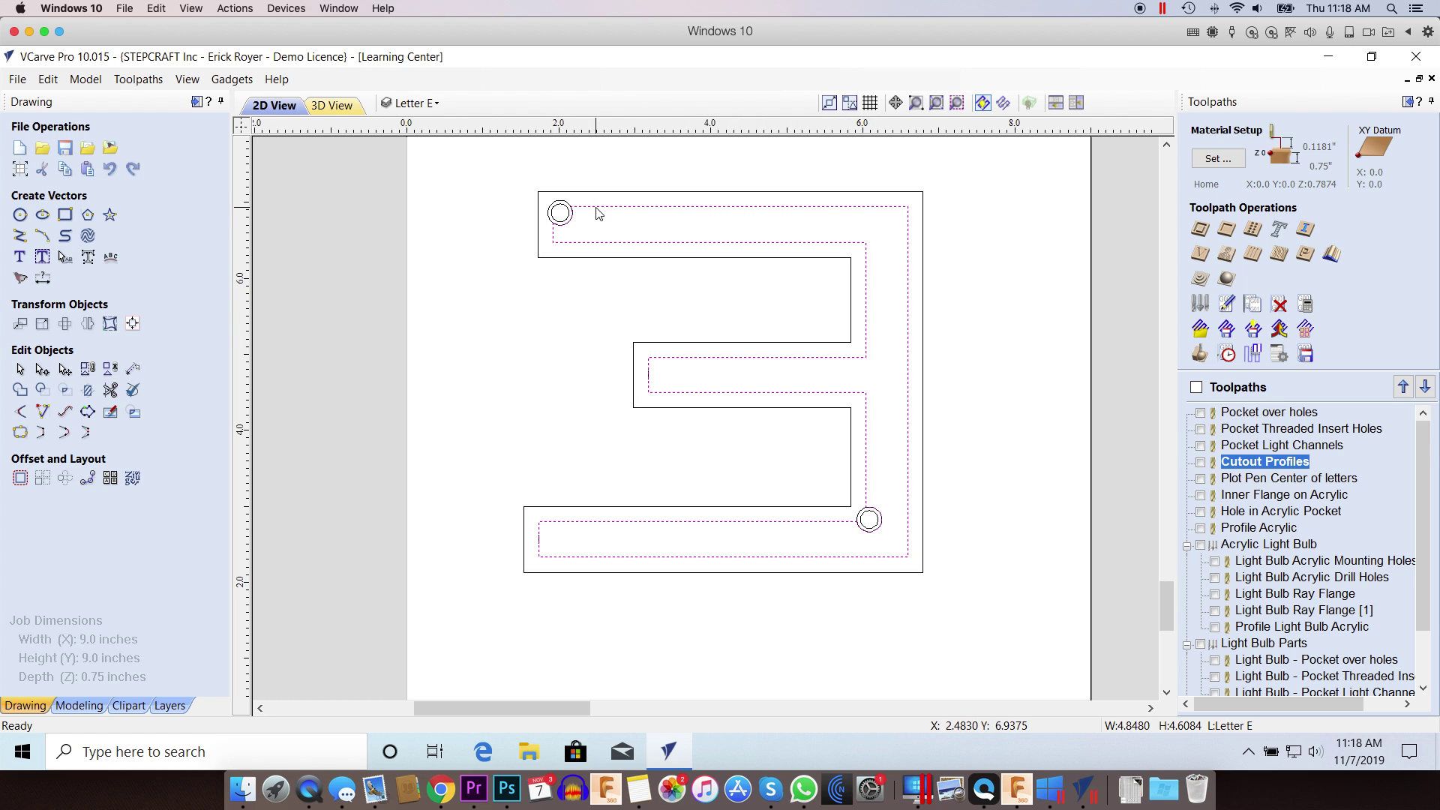
pyautogui.hotkey('ctrl', 'a')
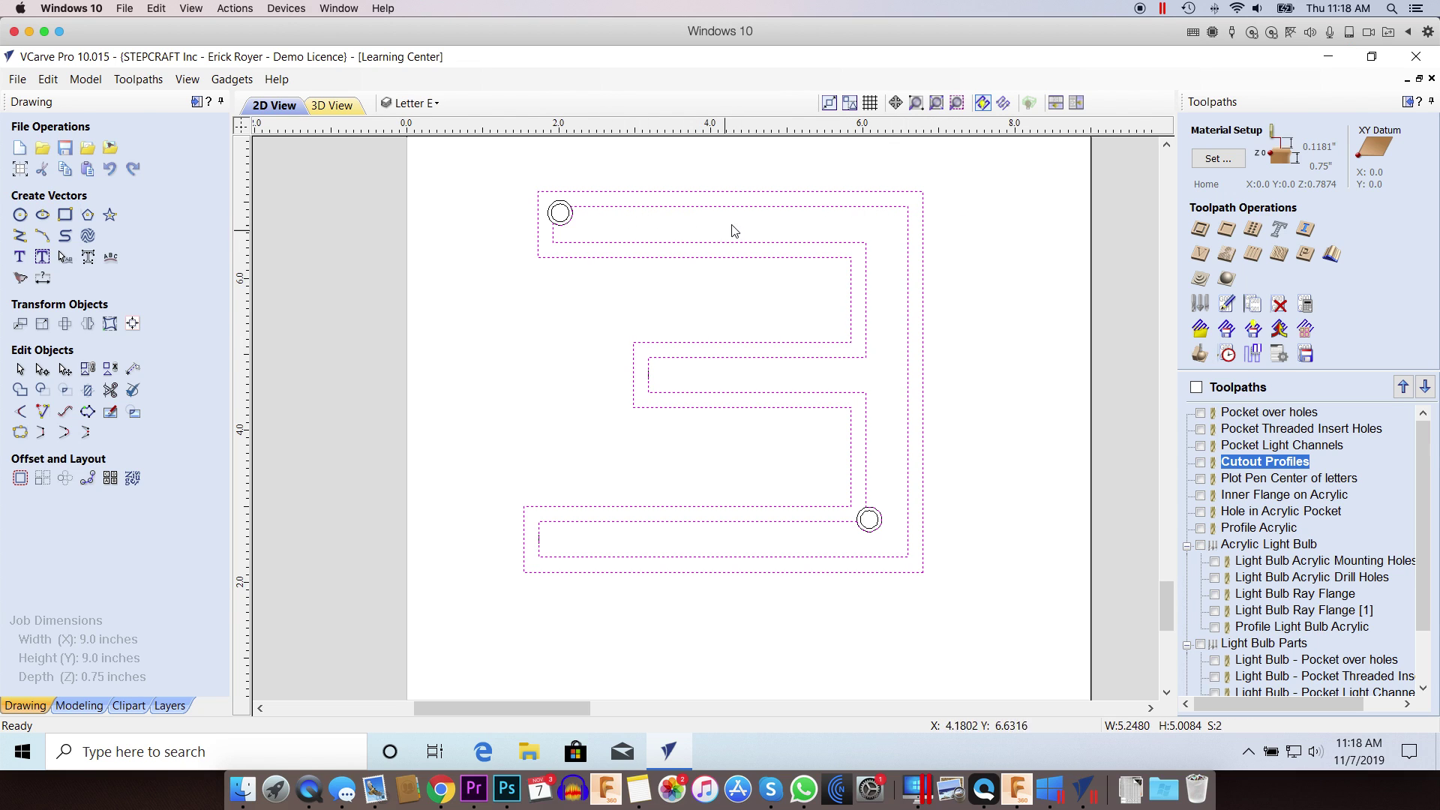
pyautogui.click(710, 227)
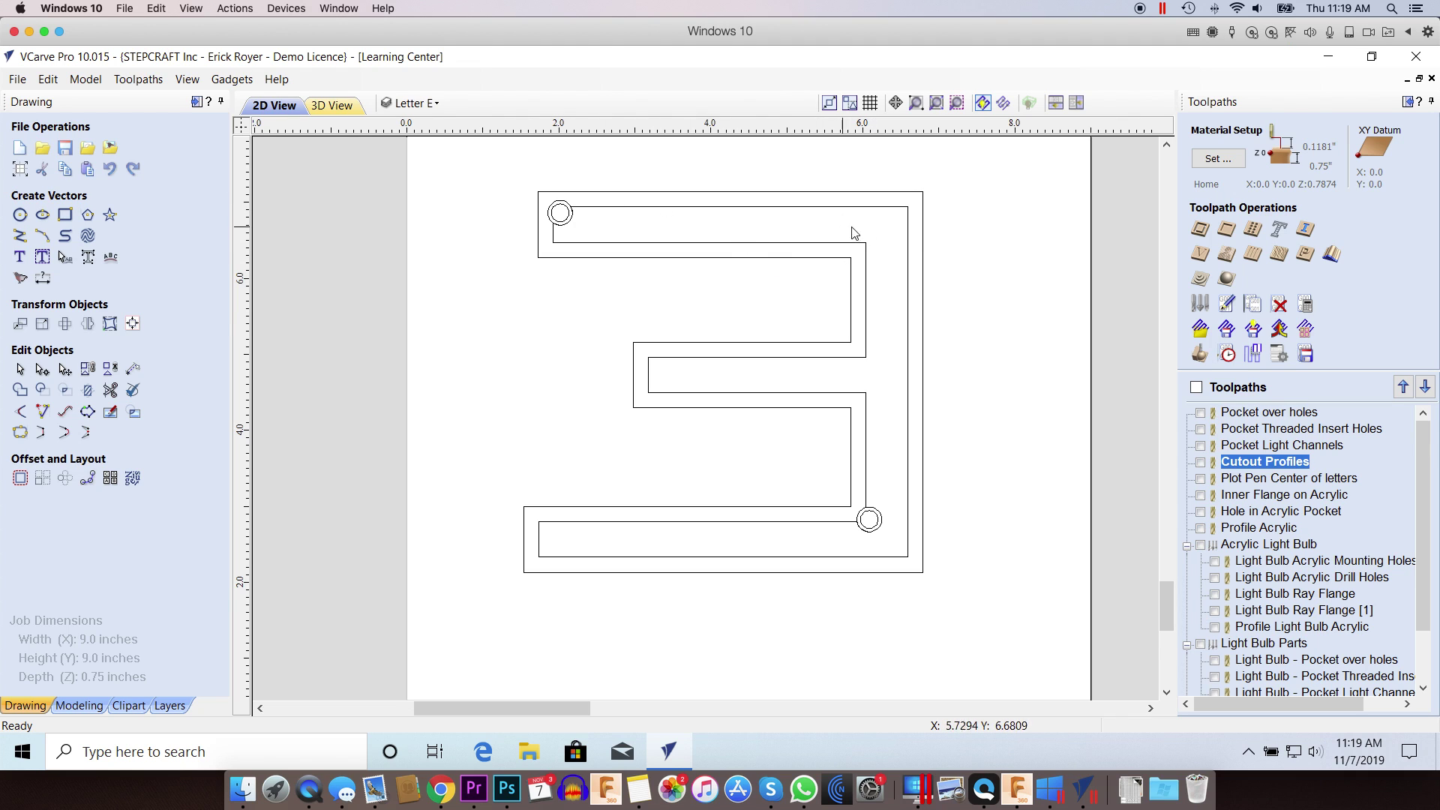
pyautogui.click(908, 234)
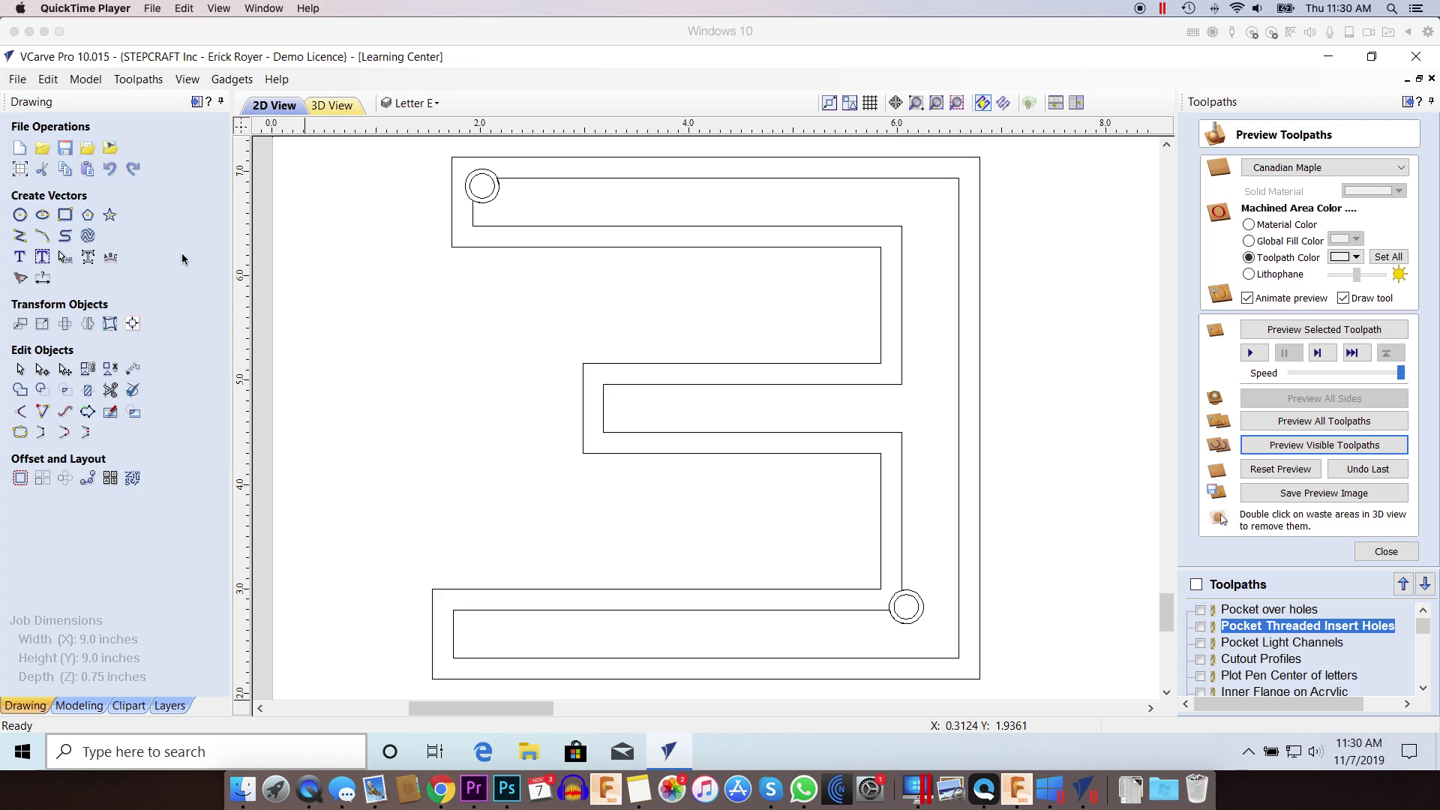
# Draw a circle 0.25 inches in diameter inside the upper-right corner of the E's inner outline.
pyautogui.click(22, 216)
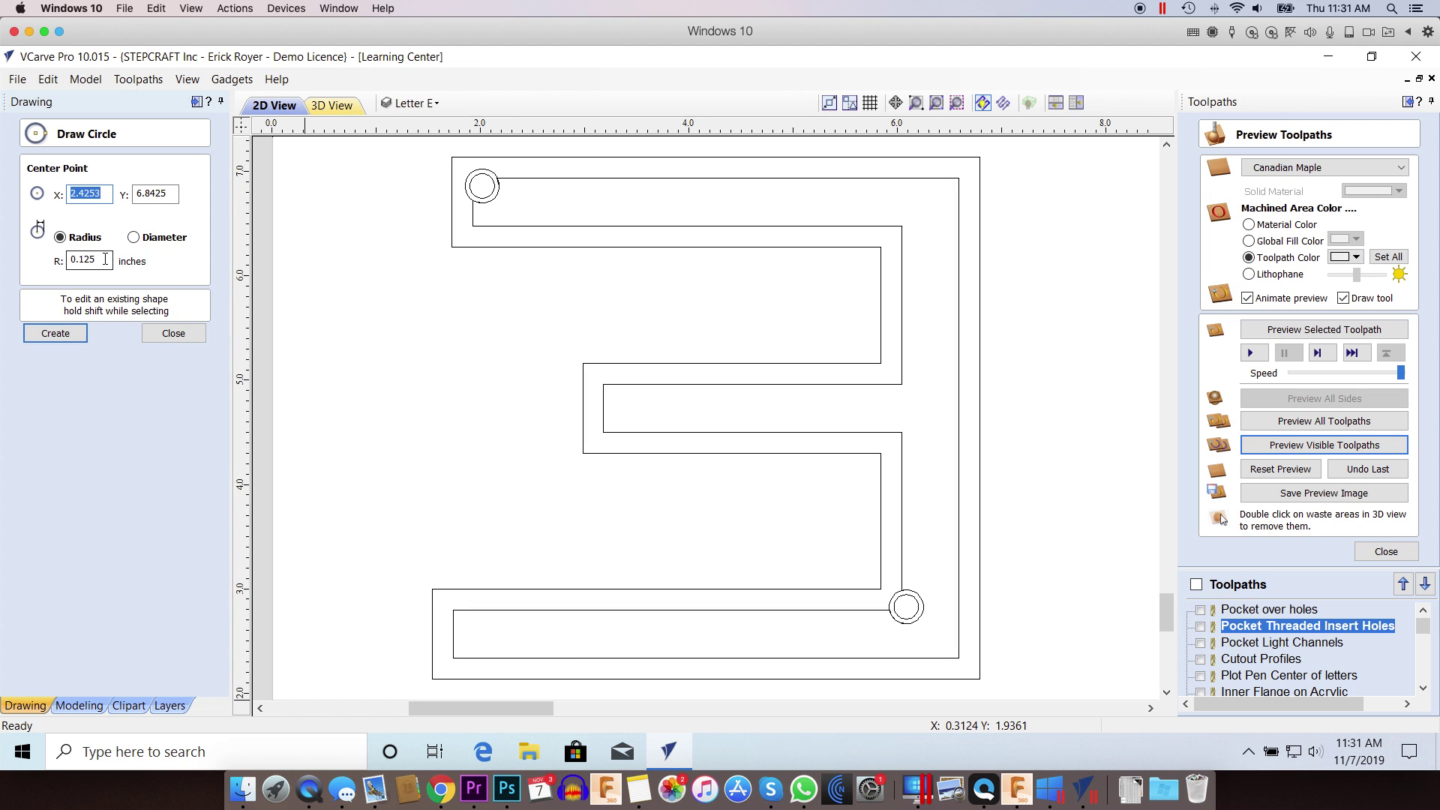
pyautogui.click(133, 237)
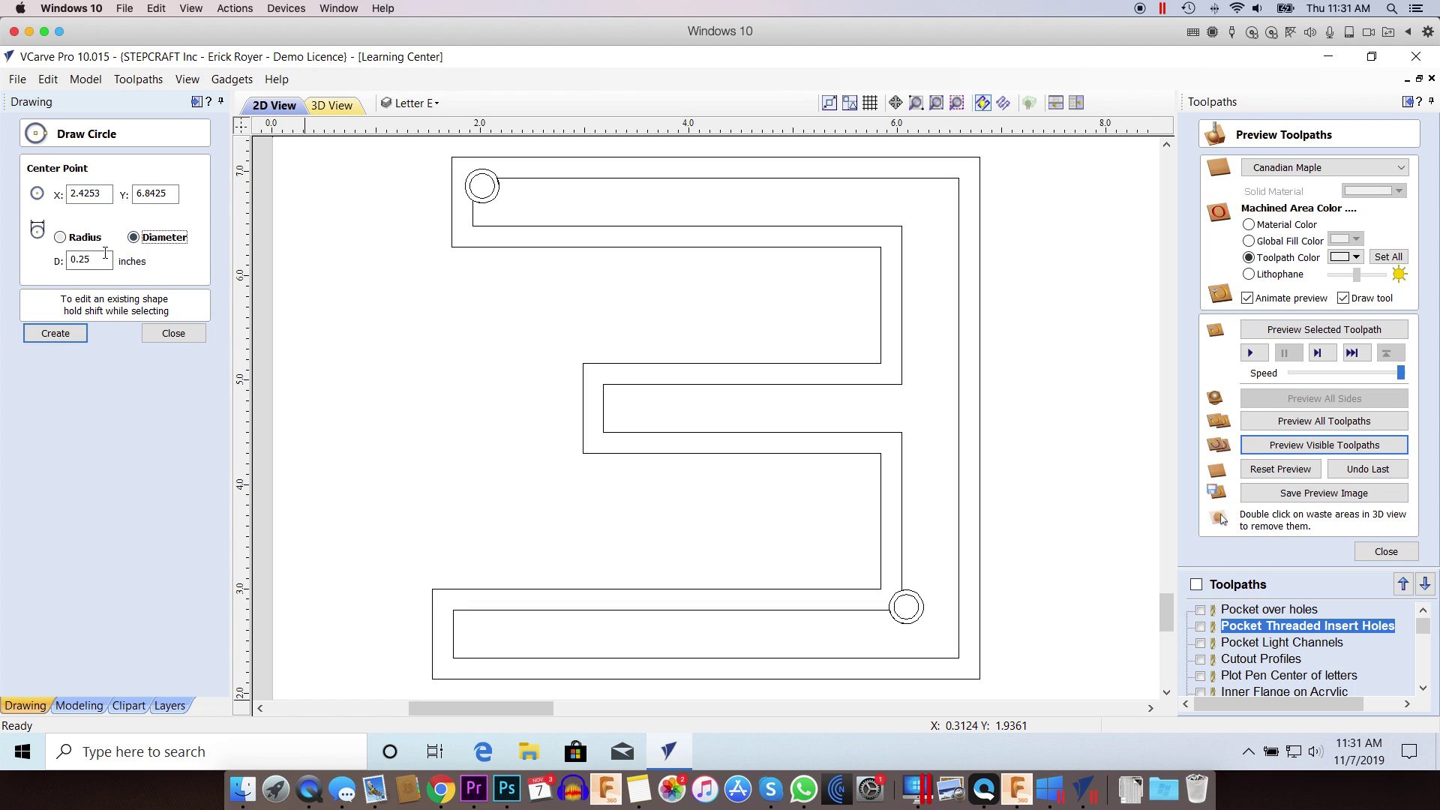
pyautogui.click(944, 190)
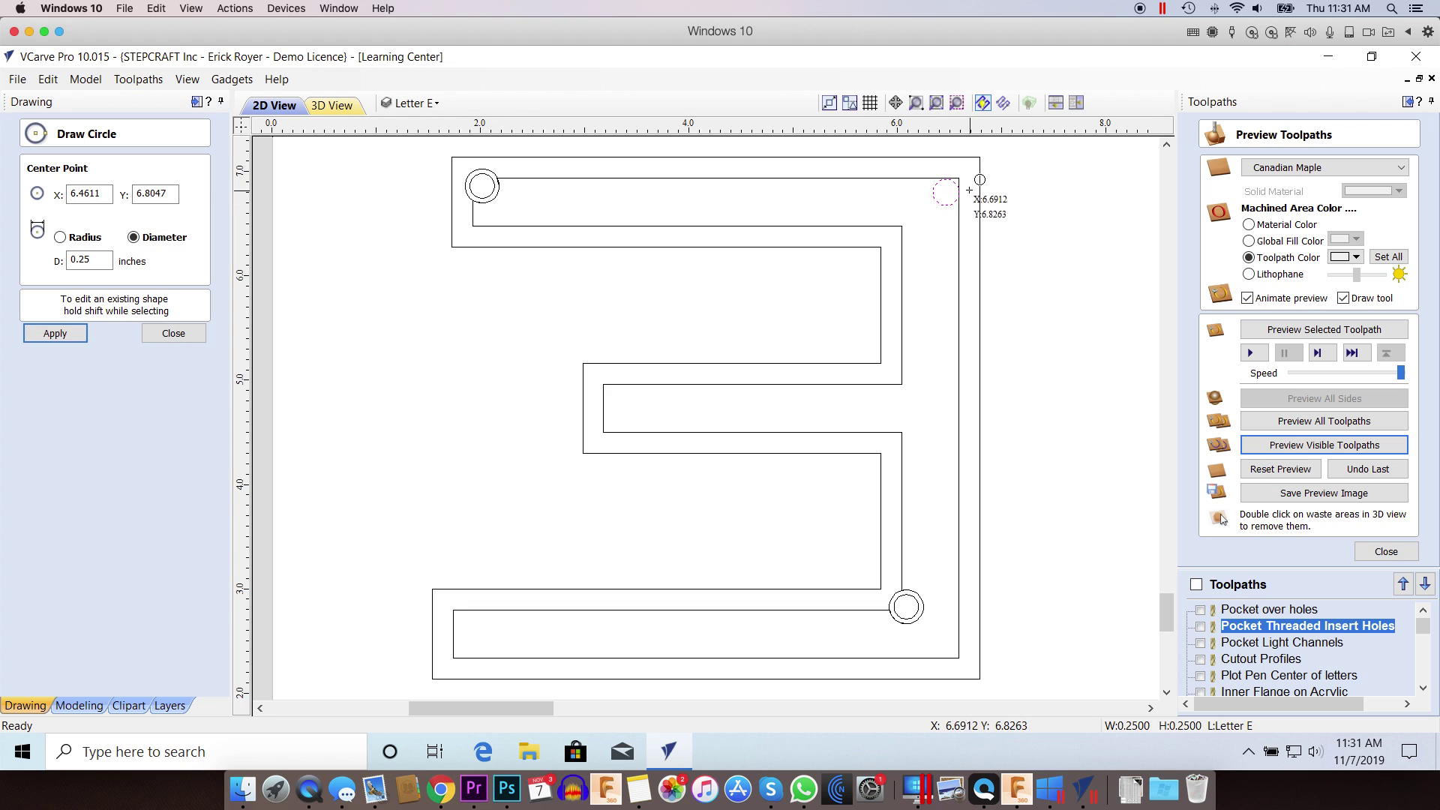
pyautogui.scroll(5, 965, 189)
pyautogui.scroll(-1, 965, 189)
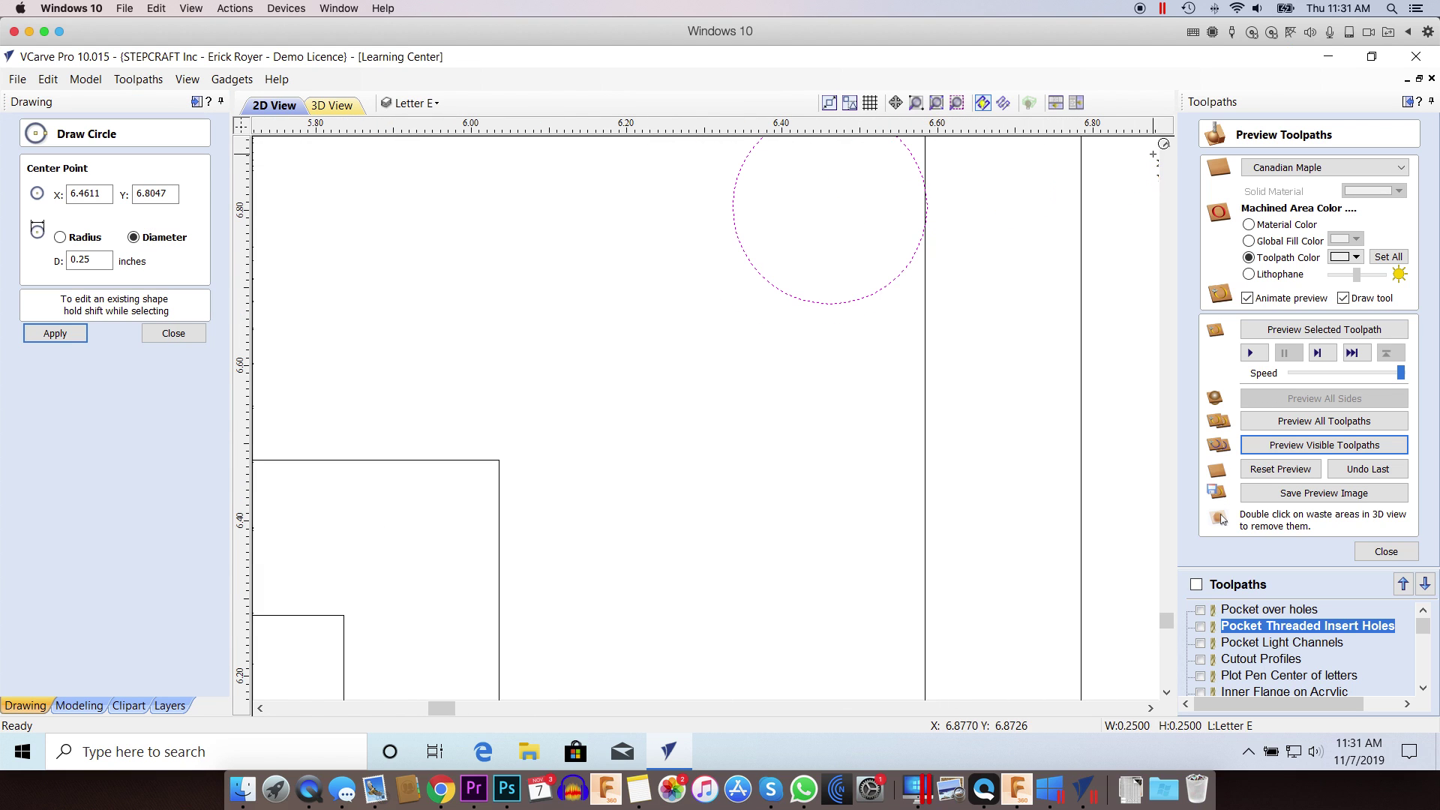
pyautogui.click(1167, 144)
pyautogui.click(1166, 144)
pyautogui.click(1166, 145)
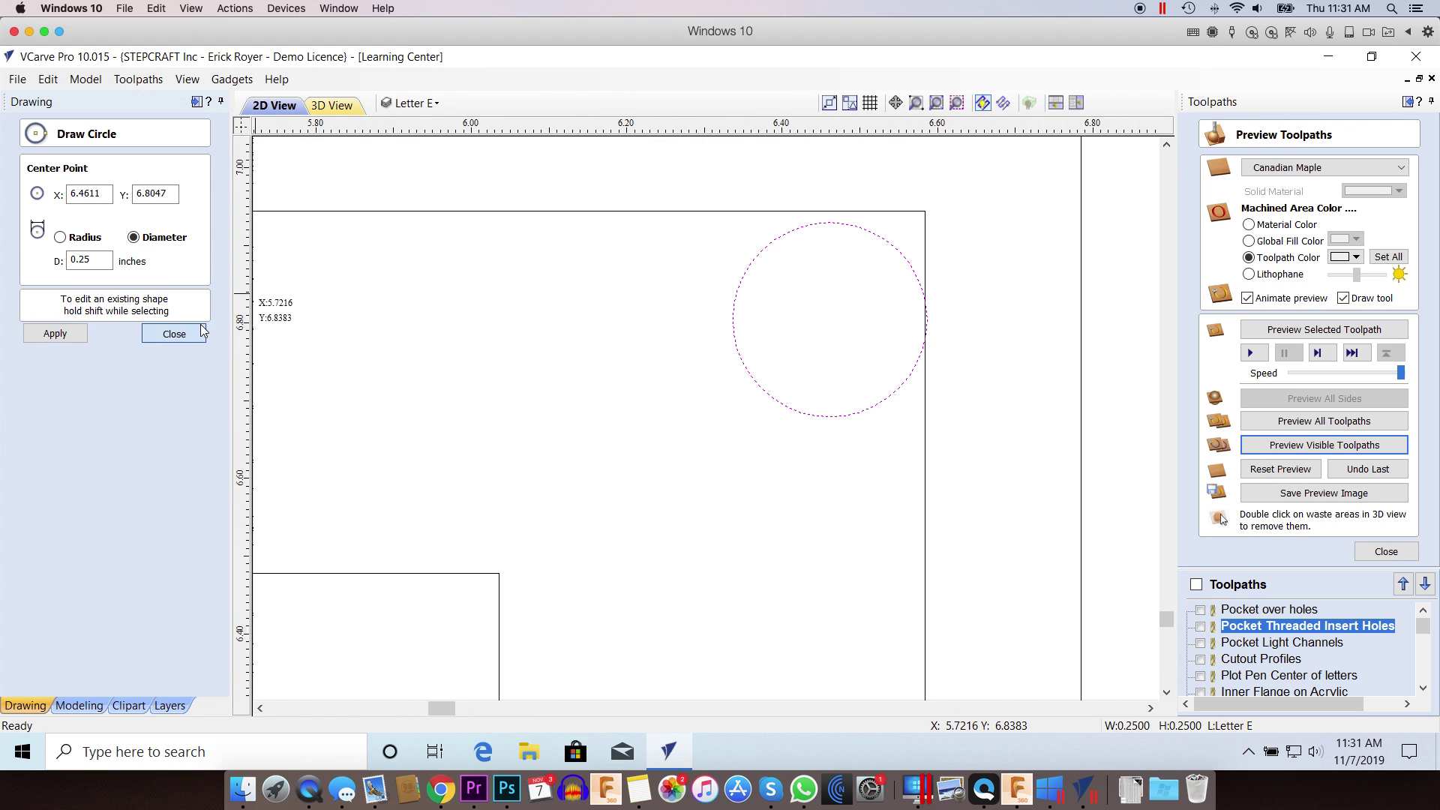
pyautogui.click(174, 333)
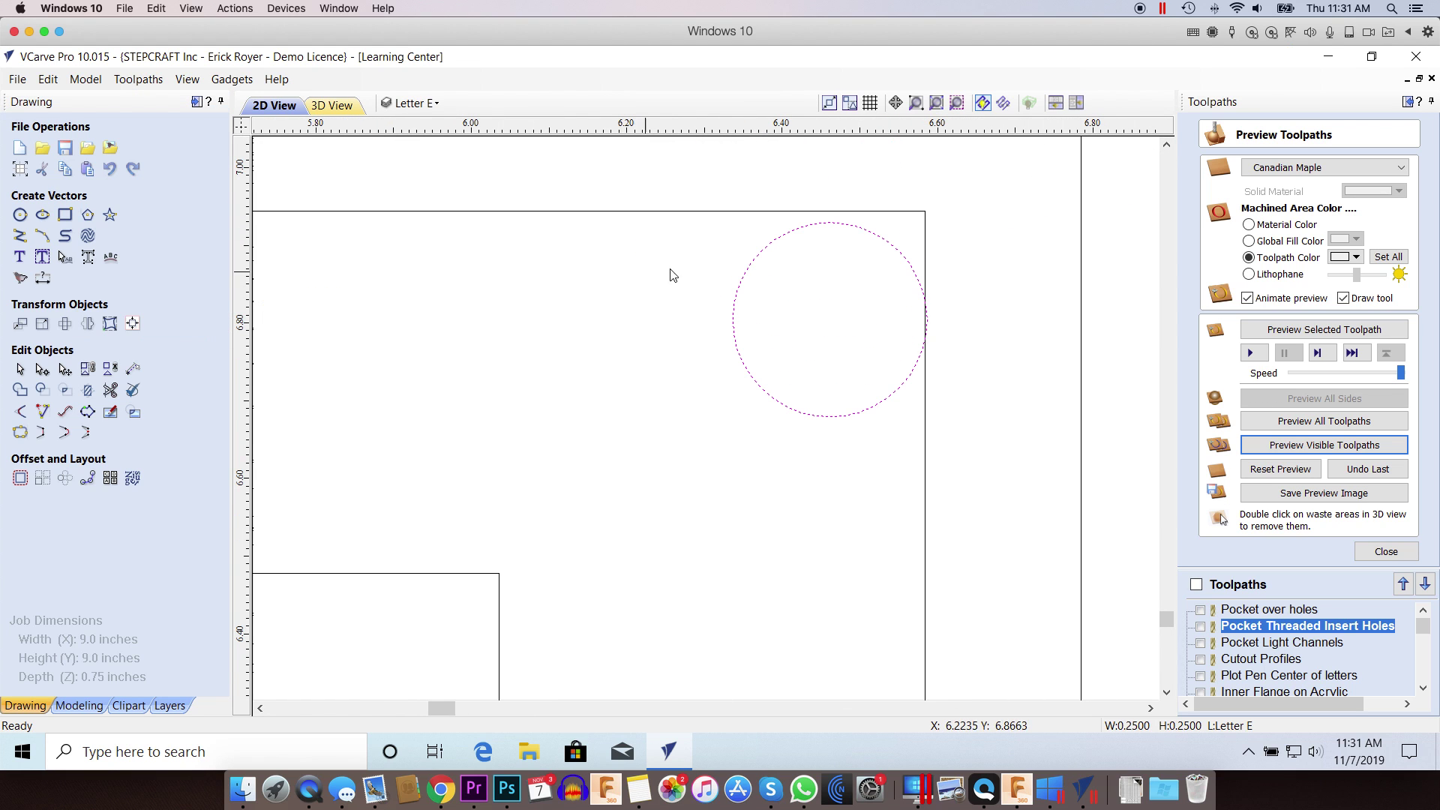
# Move the small circle snugly into the channel's upper-right corner and over against the larger circle of the upper-left insert hole.
pyautogui.click(750, 275)
pyautogui.moveTo(749, 267); pyautogui.dragTo(739, 245)
pyautogui.scroll(-5, 815, 252)
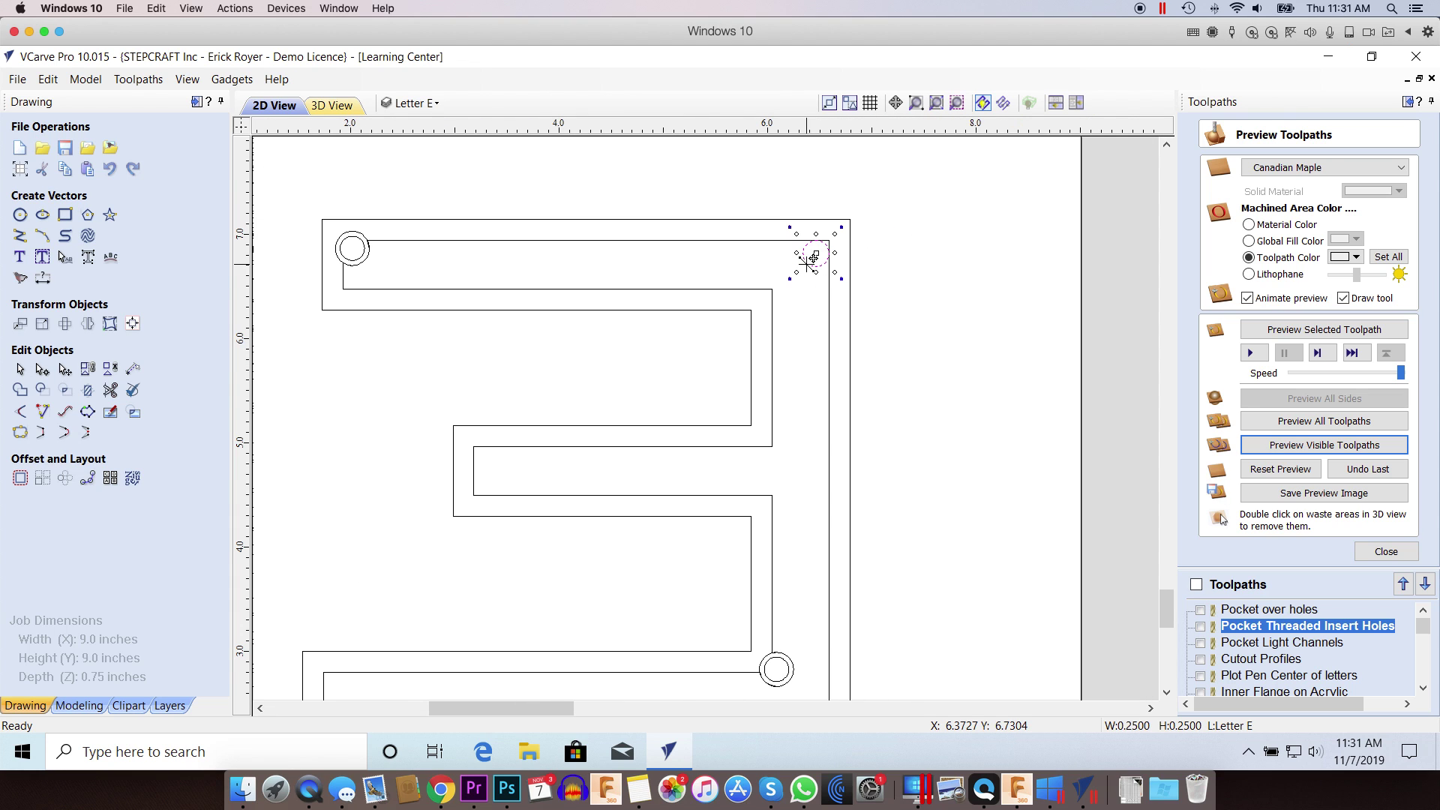
pyautogui.moveTo(810, 260); pyautogui.dragTo(375, 259)
pyautogui.scroll(8, 377, 255)
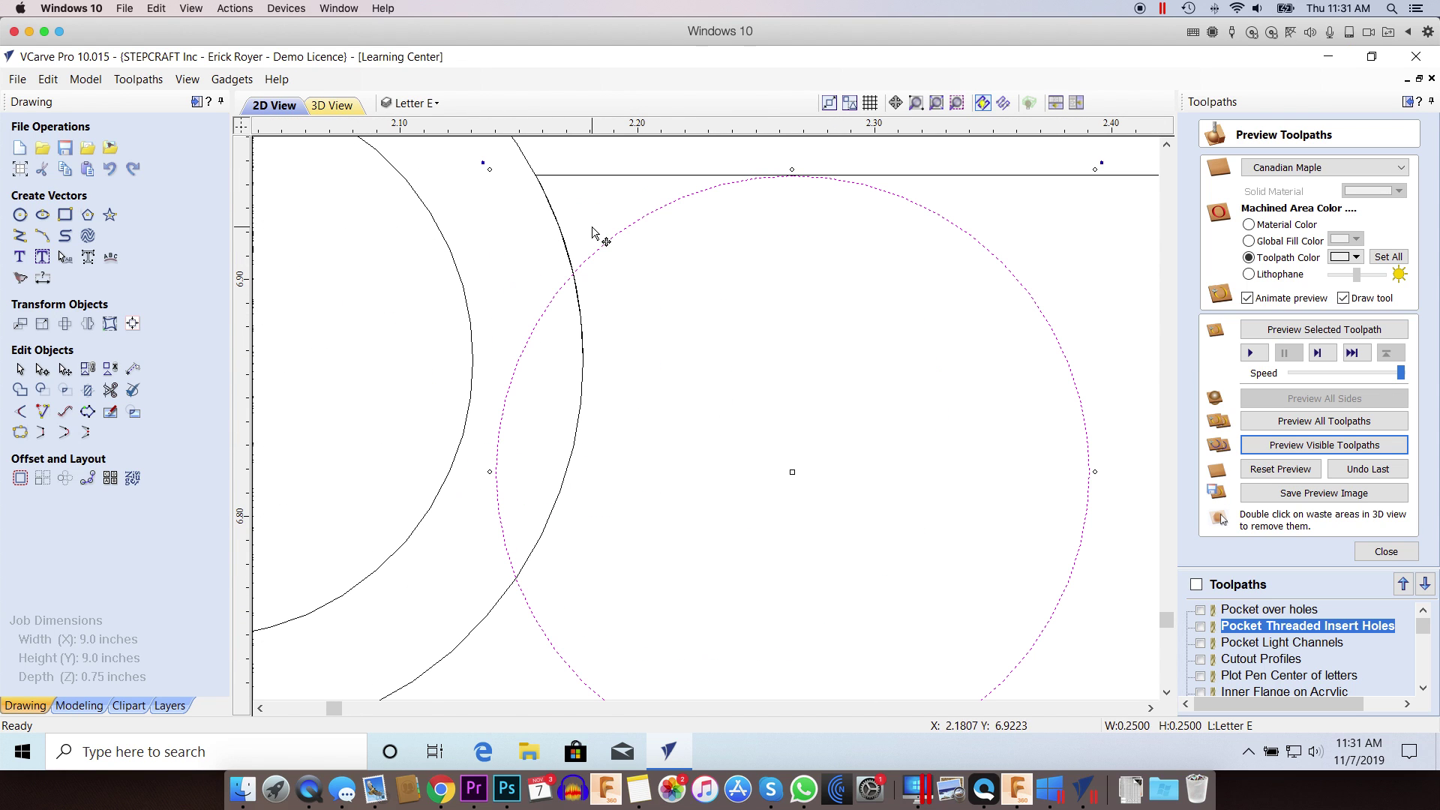
pyautogui.moveTo(617, 234); pyautogui.dragTo(696, 235)
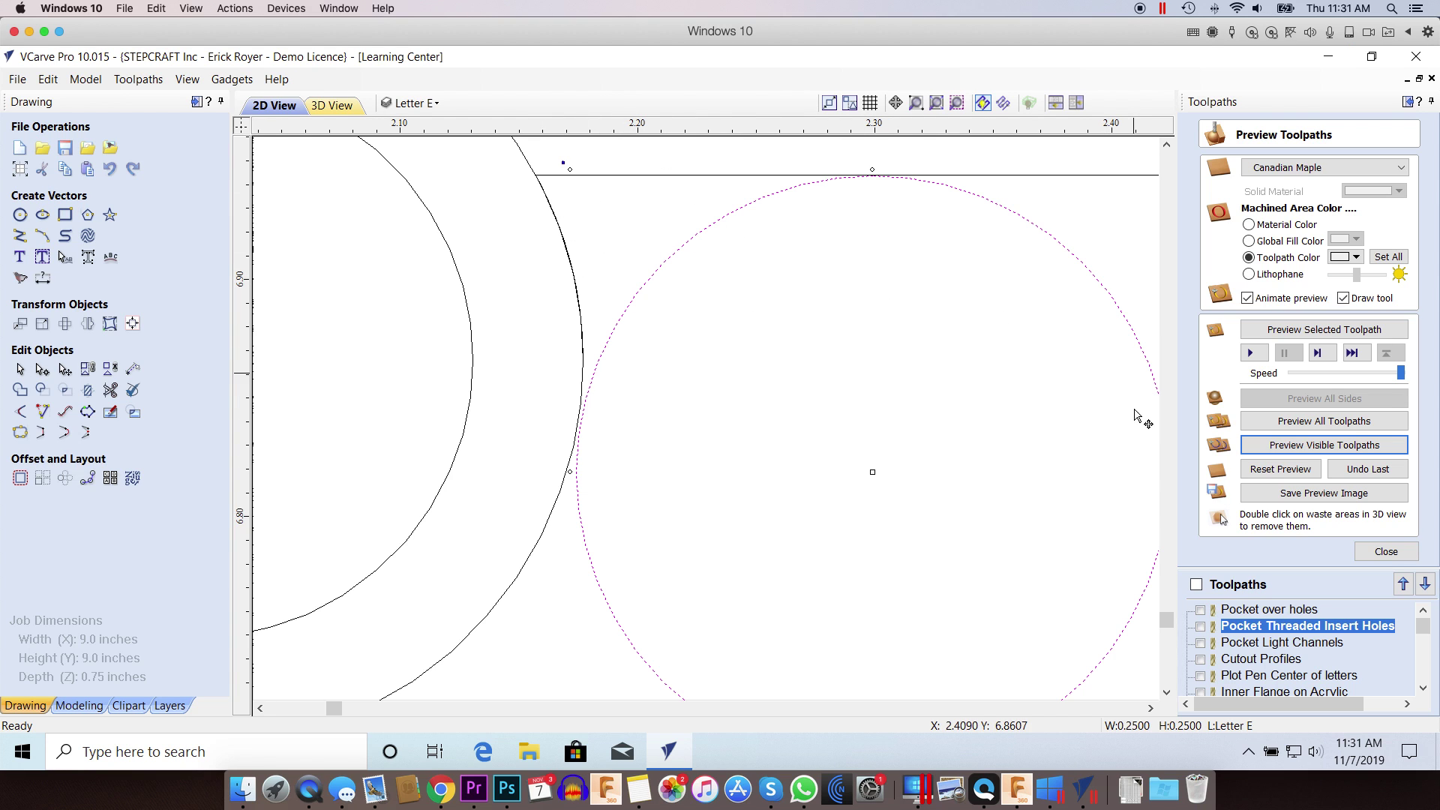
pyautogui.scroll(-6, 1006, 408)
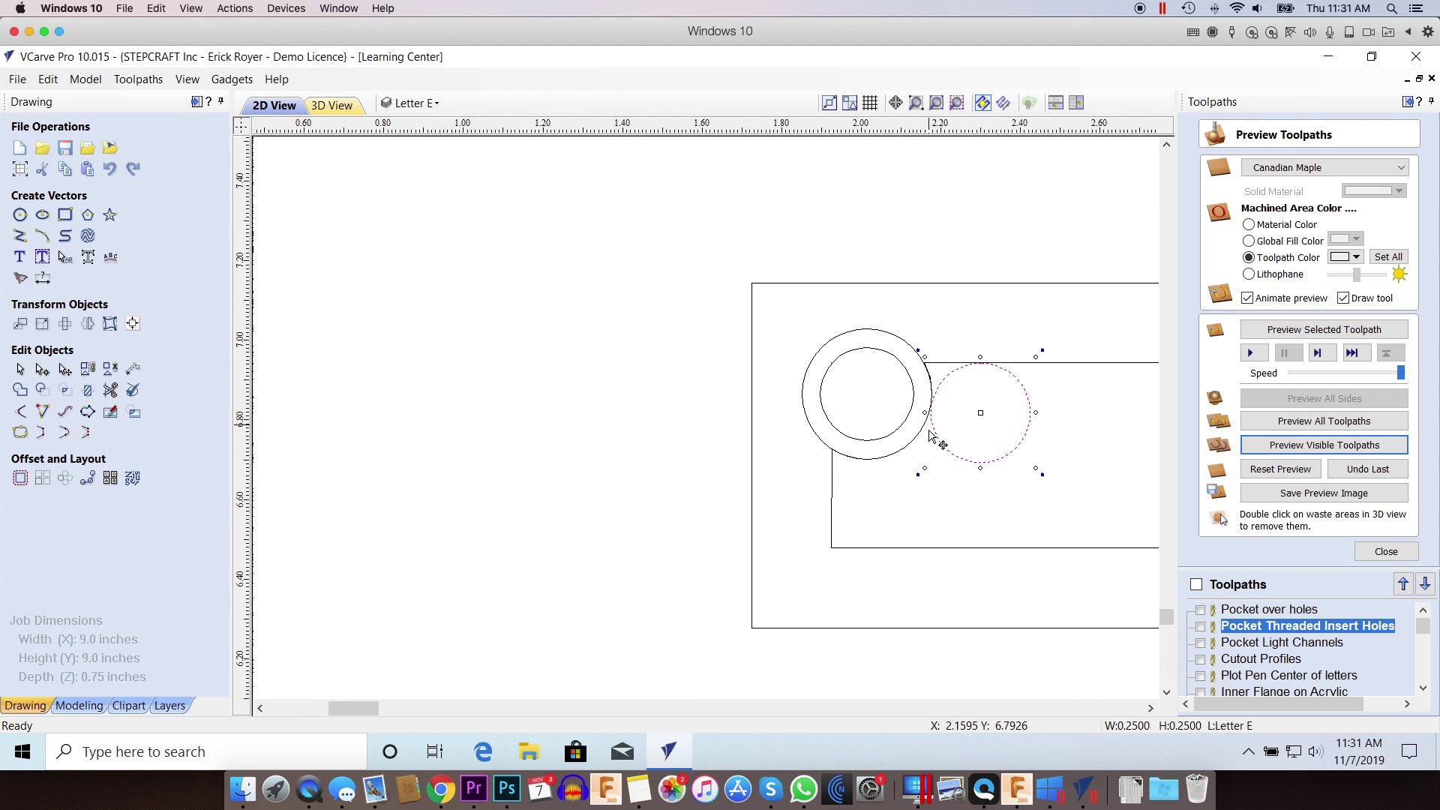
# Delete the small circle beside the upper-left insert hole.
pyautogui.hscroll(3, 945, 428)
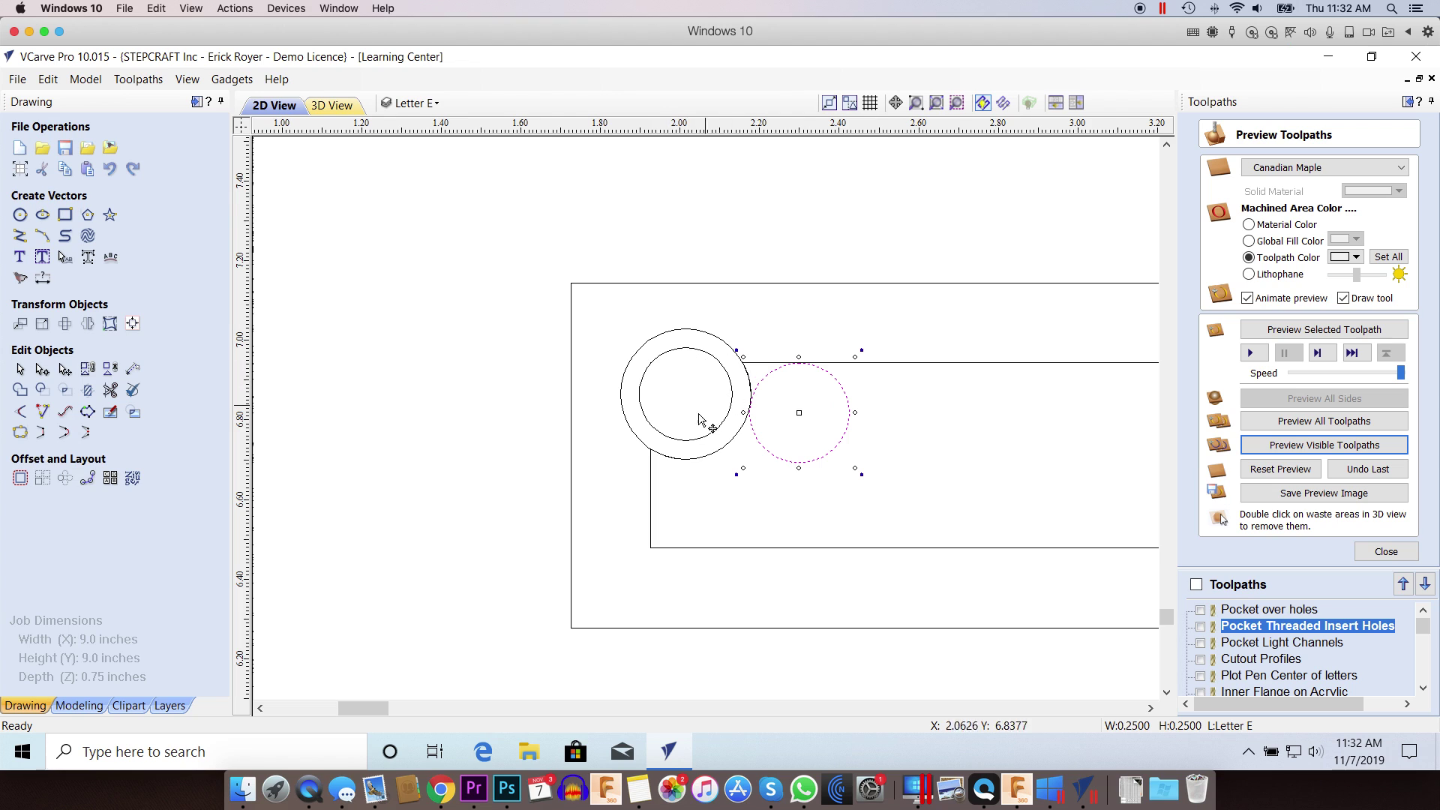
pyautogui.press('Delete')
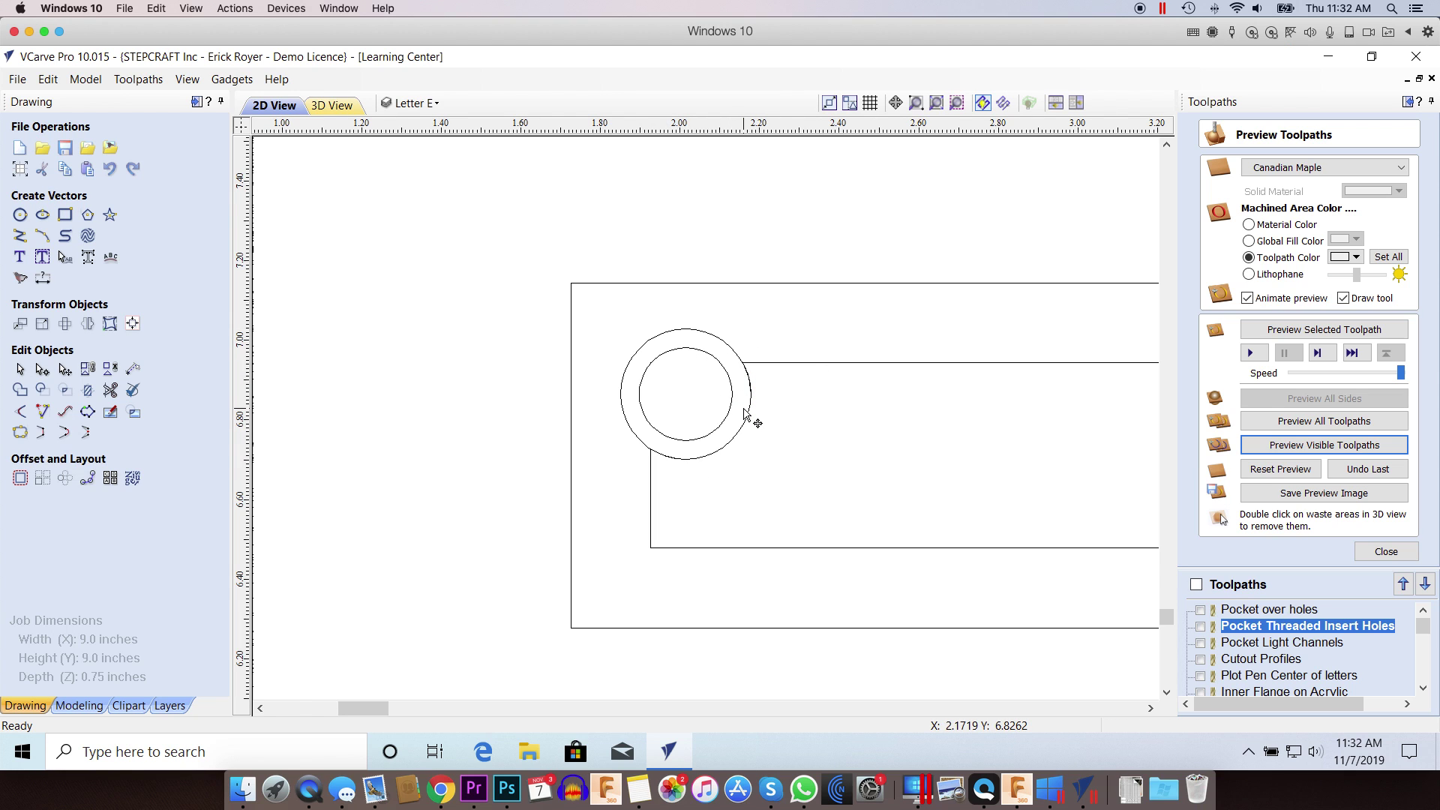
pyautogui.scroll(-10, 862, 409)
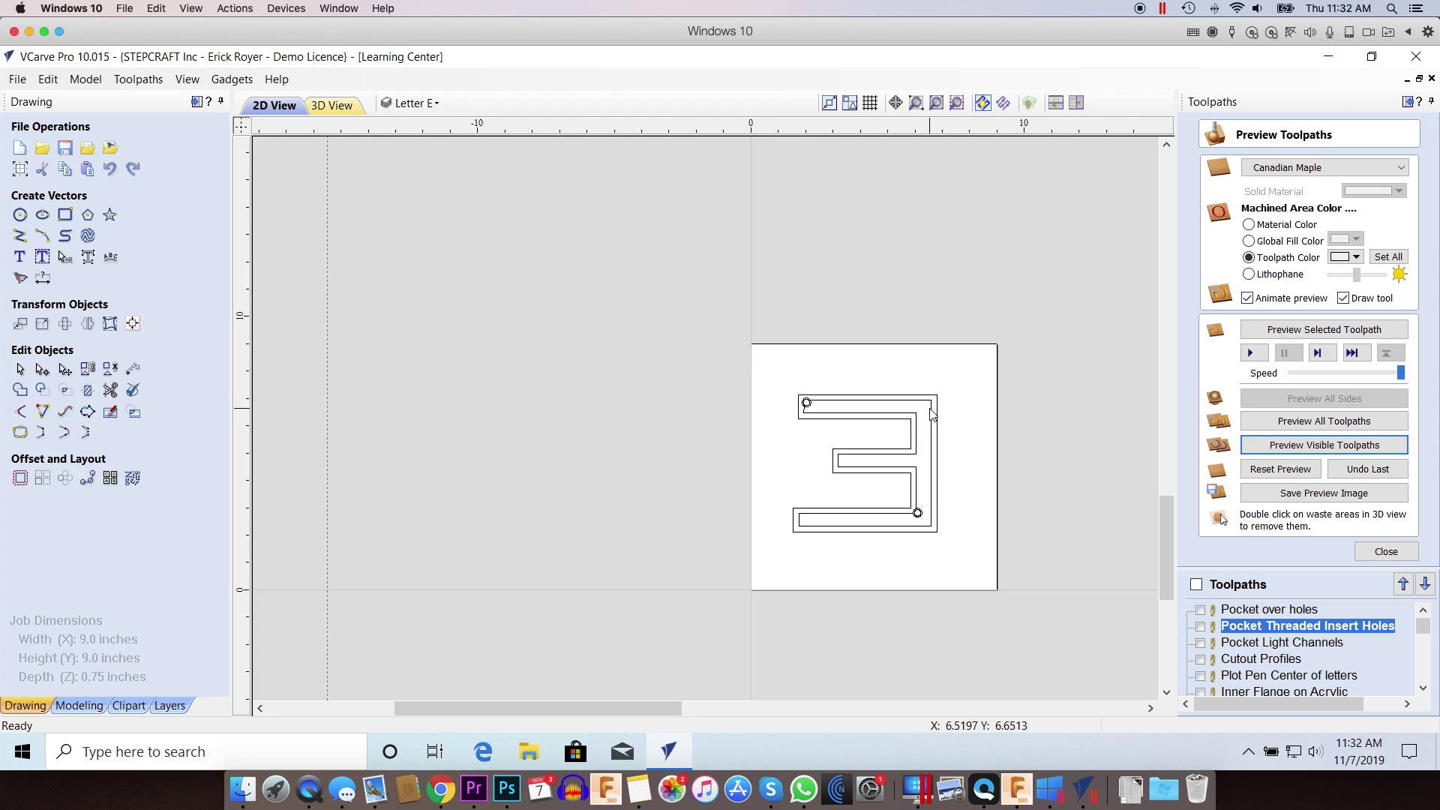
# Add dog-bone fillets with a 0.124-inch radius to the angled corners of the E's inner channel outline.
pyautogui.scroll(5, 933, 415)
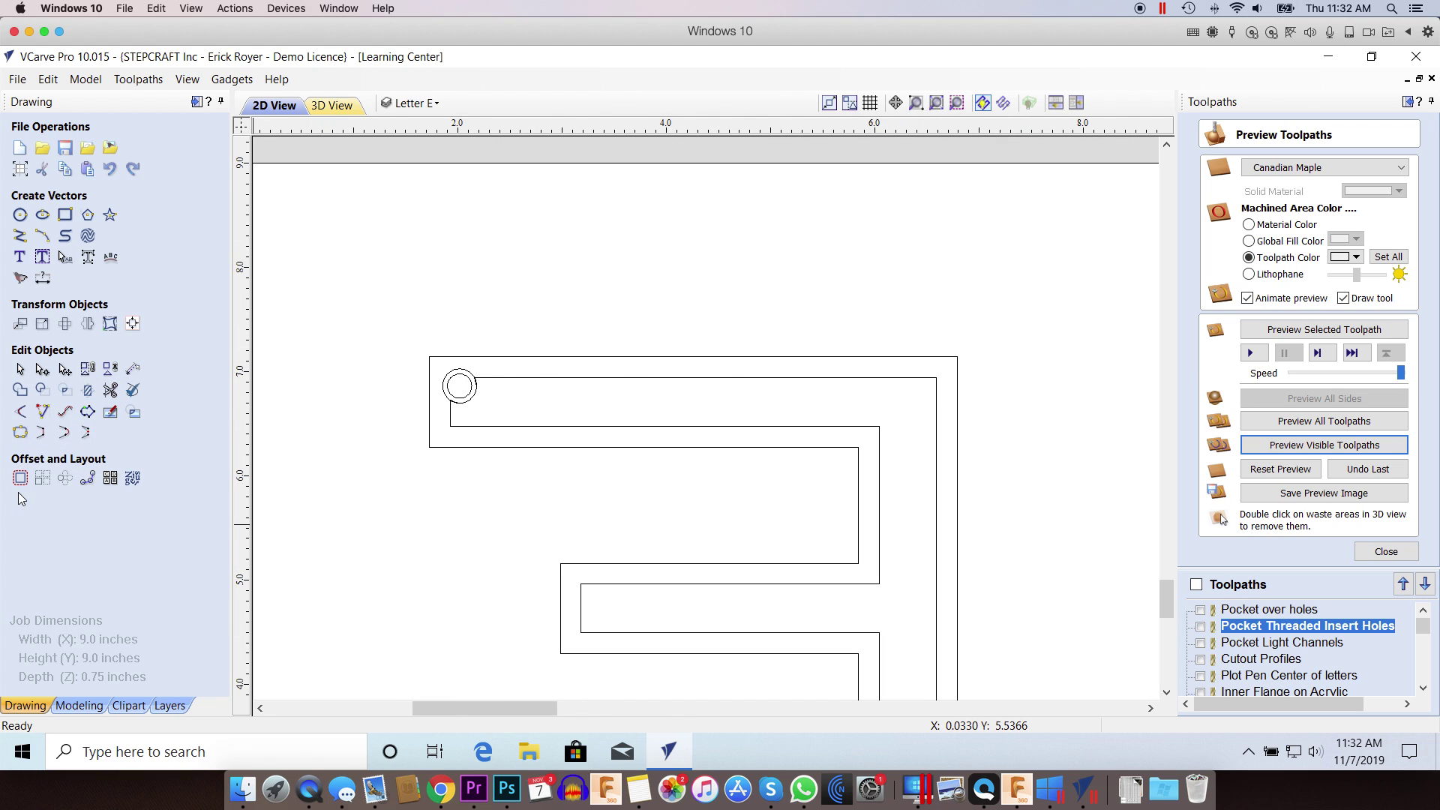
pyautogui.click(20, 413)
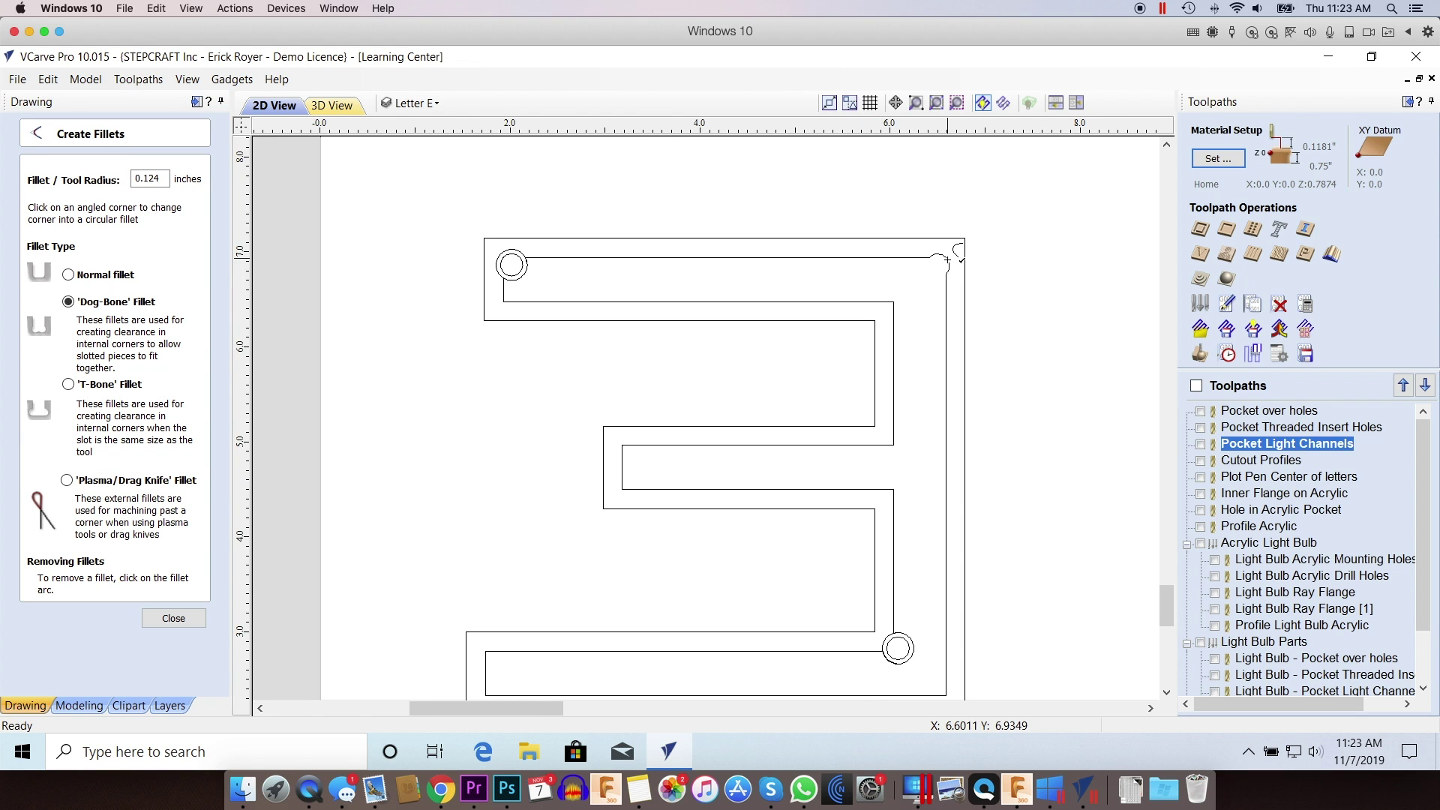
pyautogui.click(621, 488)
pyautogui.click(486, 652)
pyautogui.click(173, 618)
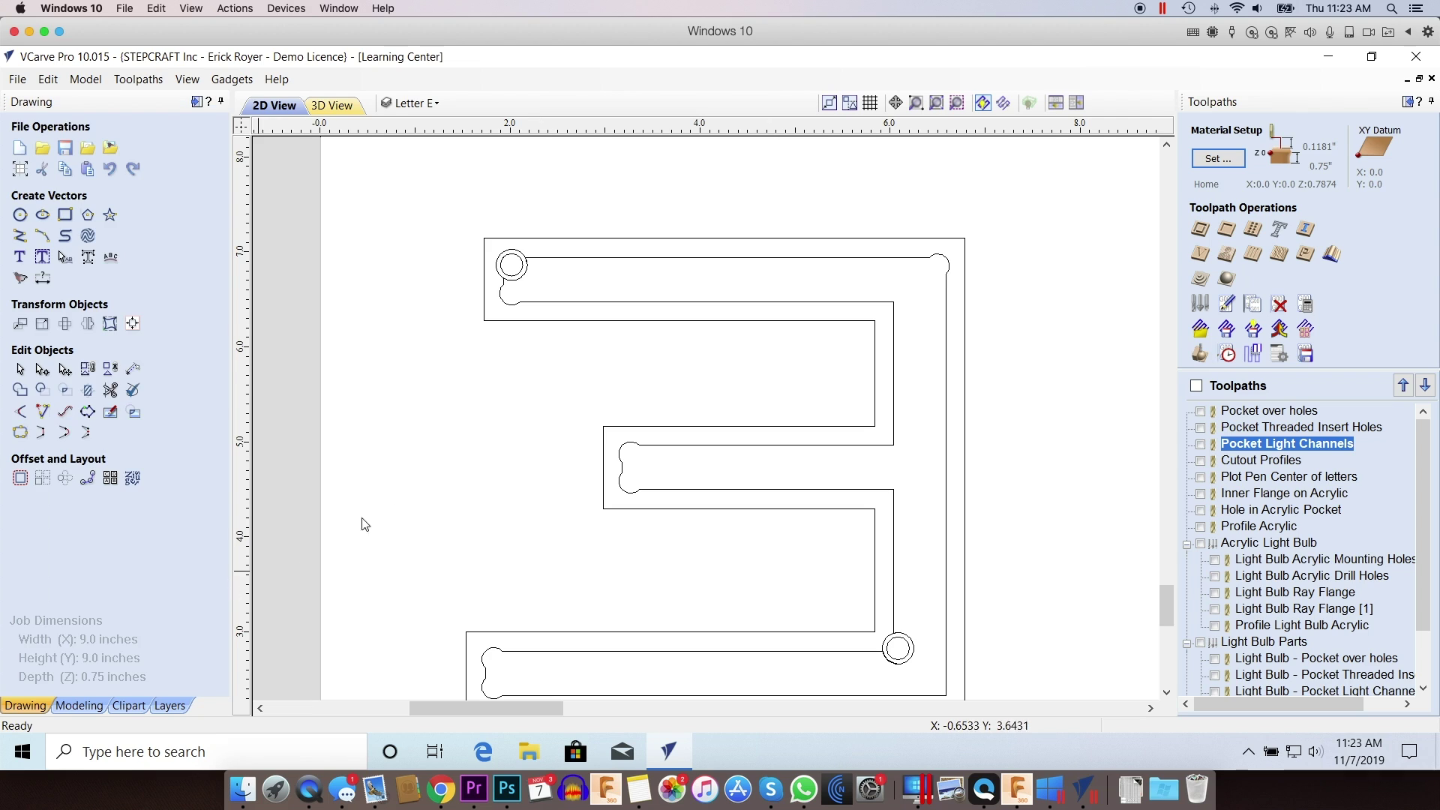
# Draw a test rectangle about 0.18 by 0.51 inches in the channel's upper-right filleted corner, examine its fit, and delete it.
pyautogui.click(65, 214)
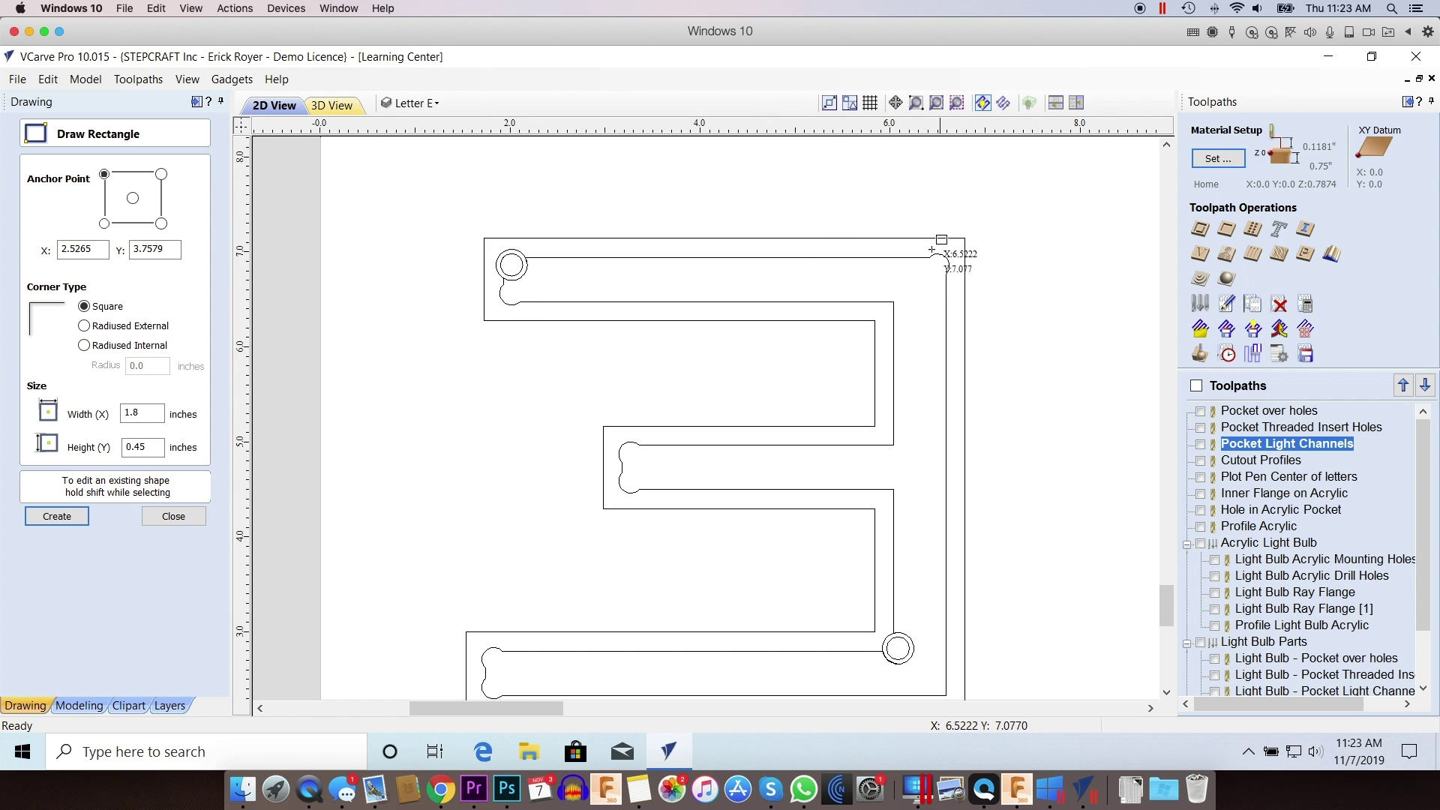
pyautogui.moveTo(922, 258); pyautogui.dragTo(939, 306)
pyautogui.scroll(5, 944, 273)
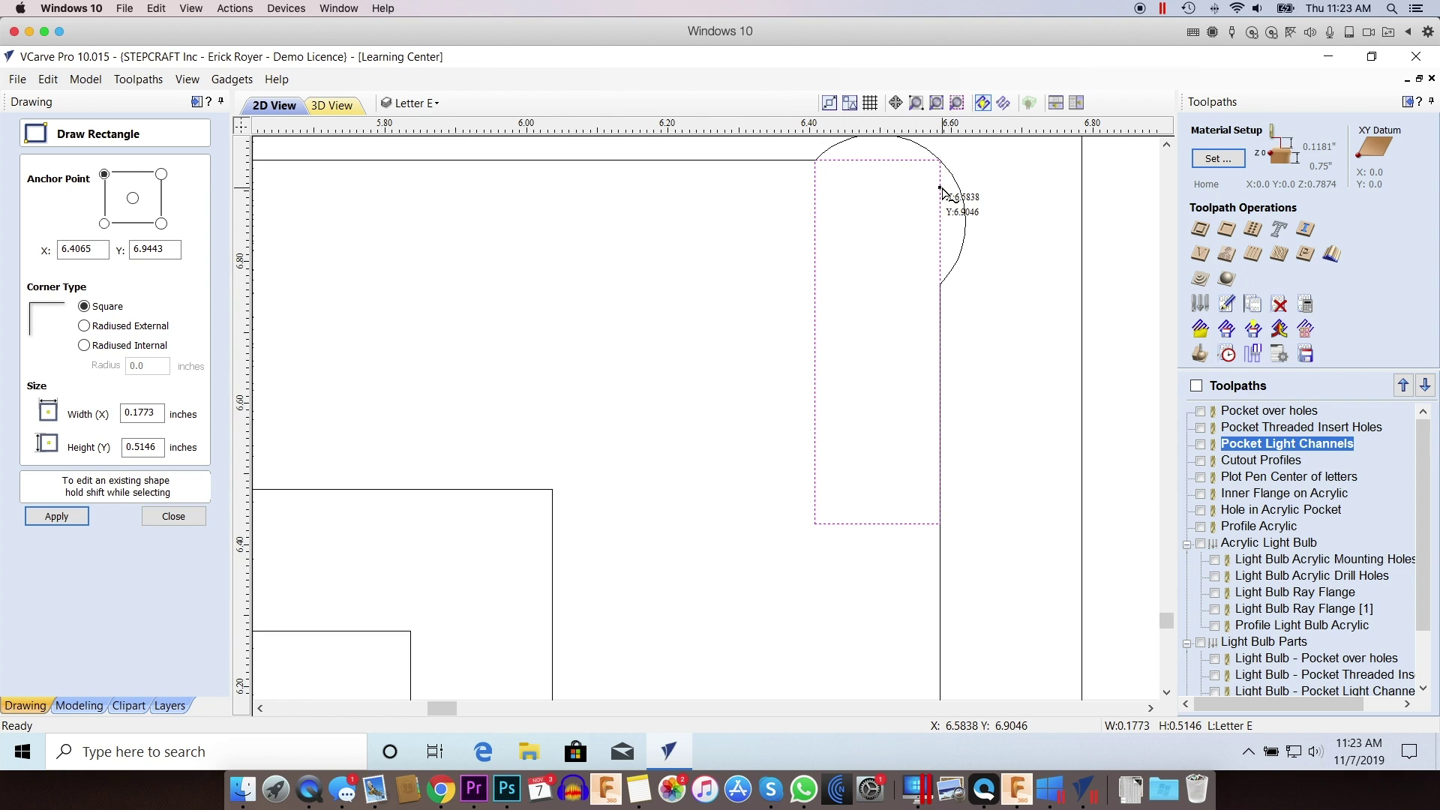
pyautogui.press('Delete')
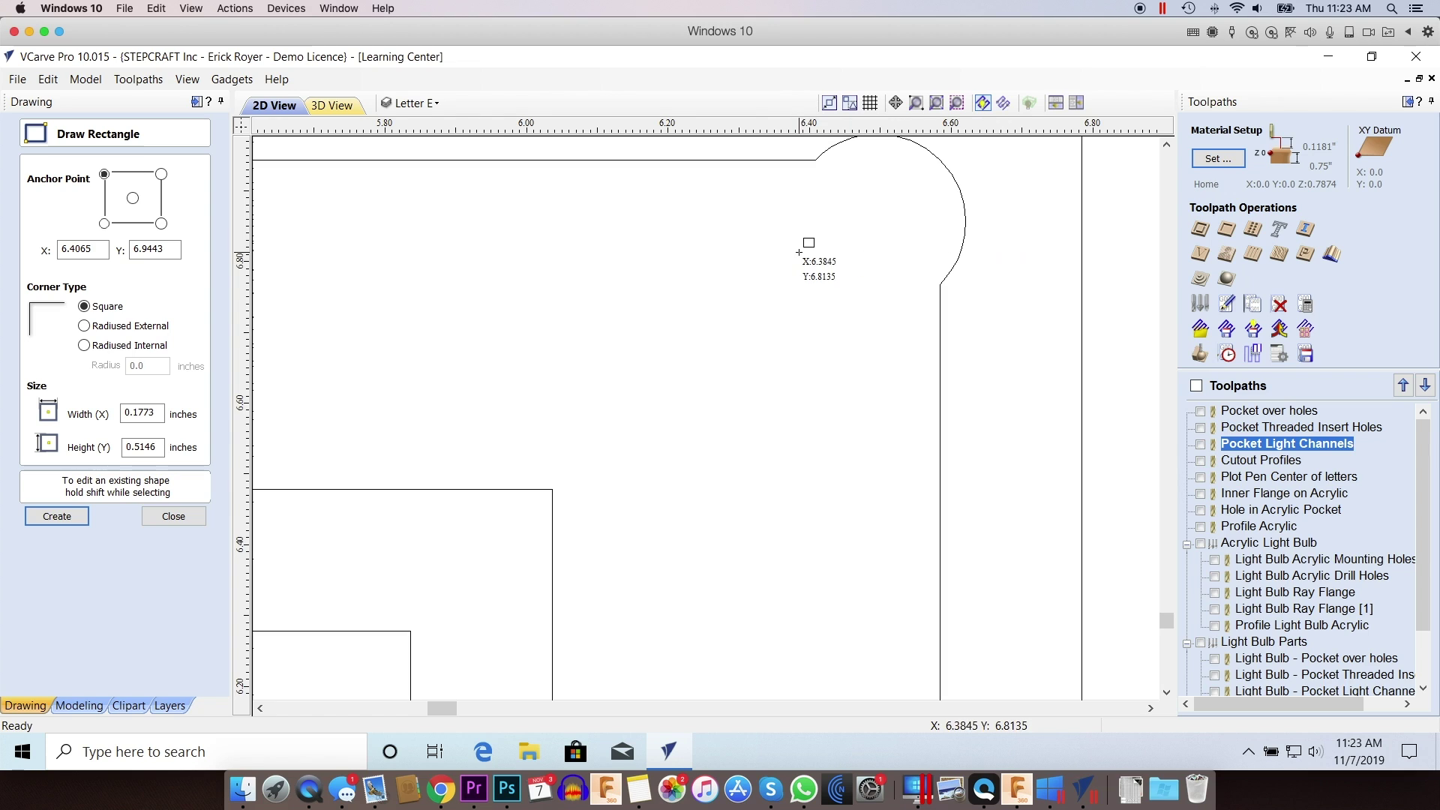
pyautogui.scroll(-5, 807, 247)
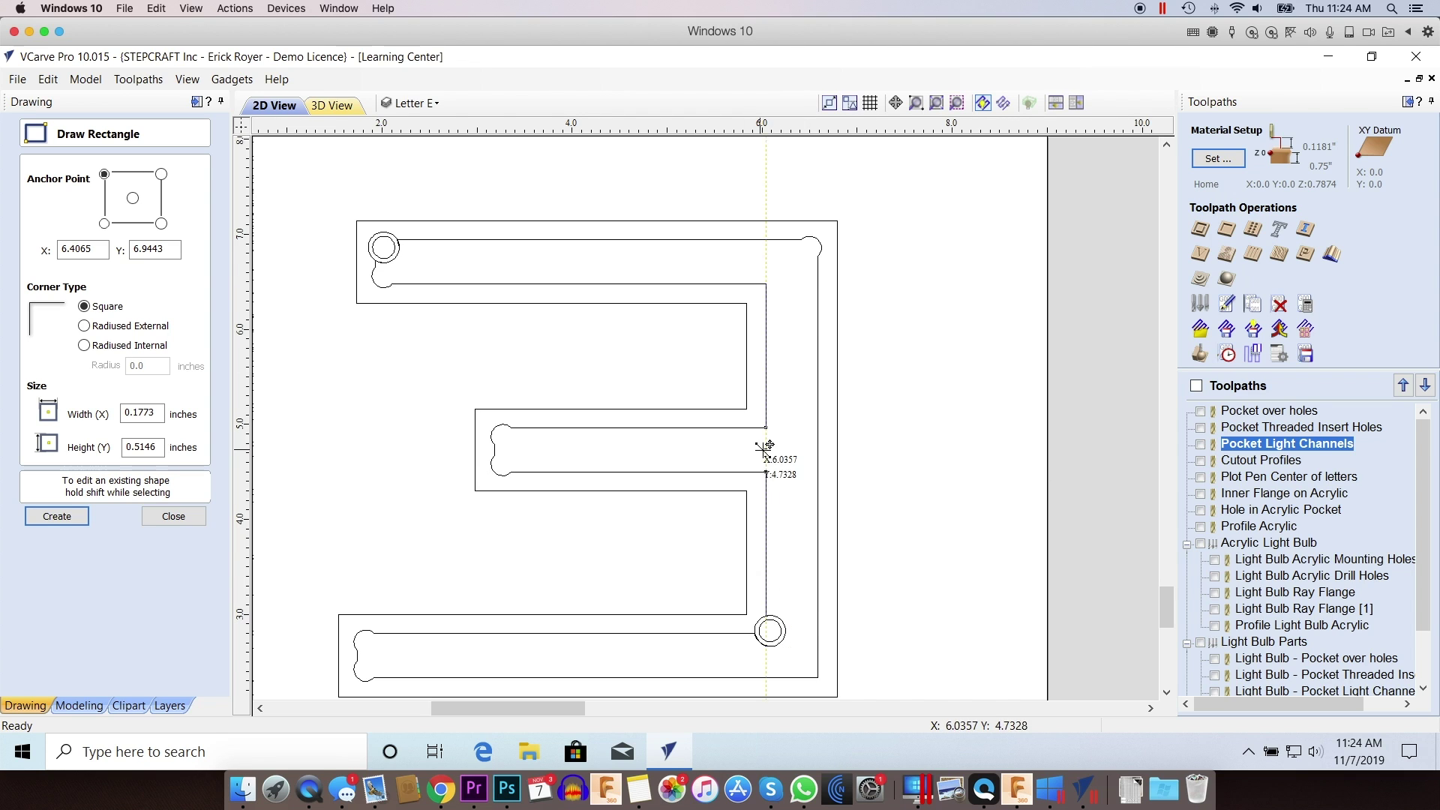
pyautogui.click(174, 515)
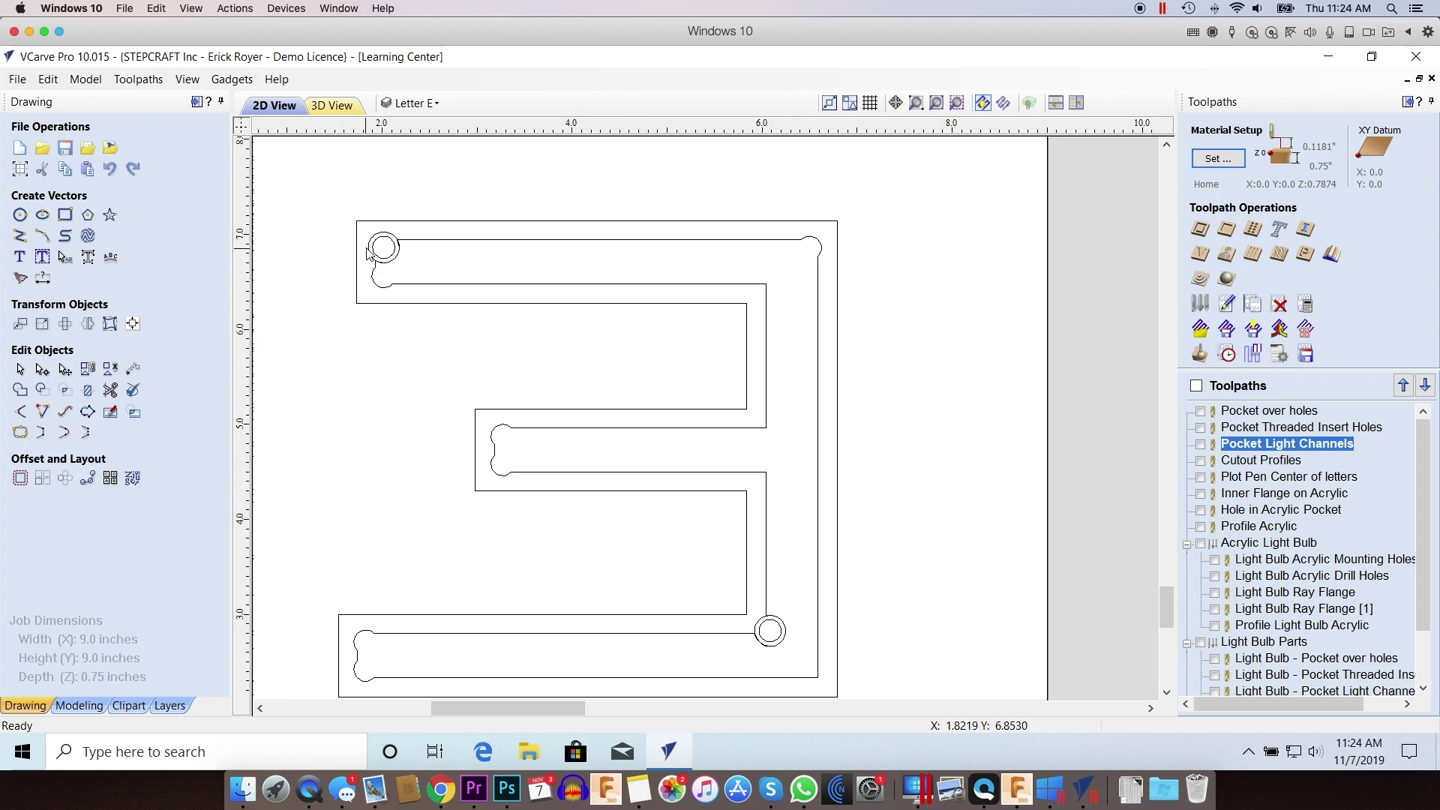
# Draw a test circle of 0.125-inch radius in the channel beside the upper-left insert hole, shift it down within the channel, and delete it.
pyautogui.scroll(4, 335, 238)
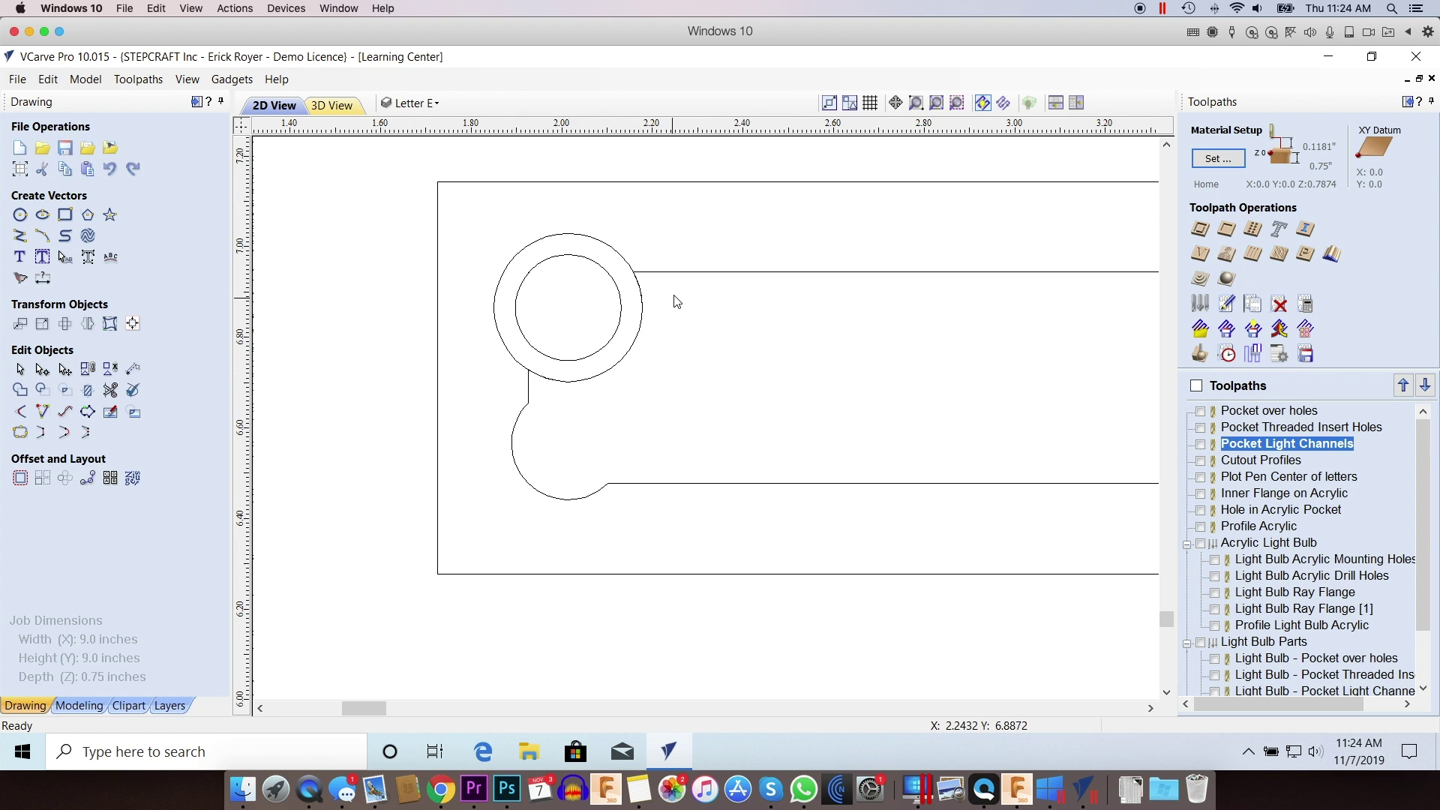
pyautogui.click(20, 215)
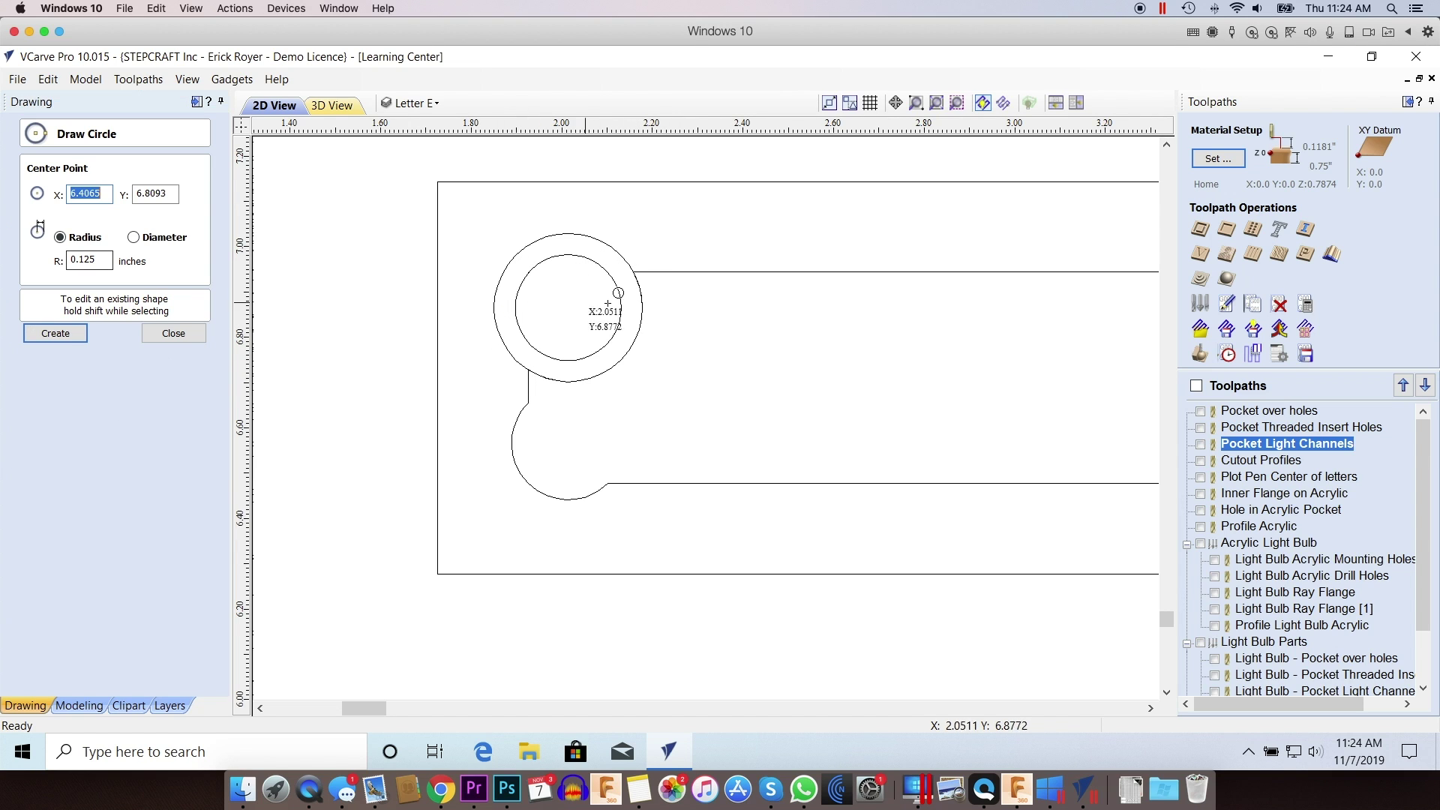
pyautogui.click(756, 318)
pyautogui.click(173, 333)
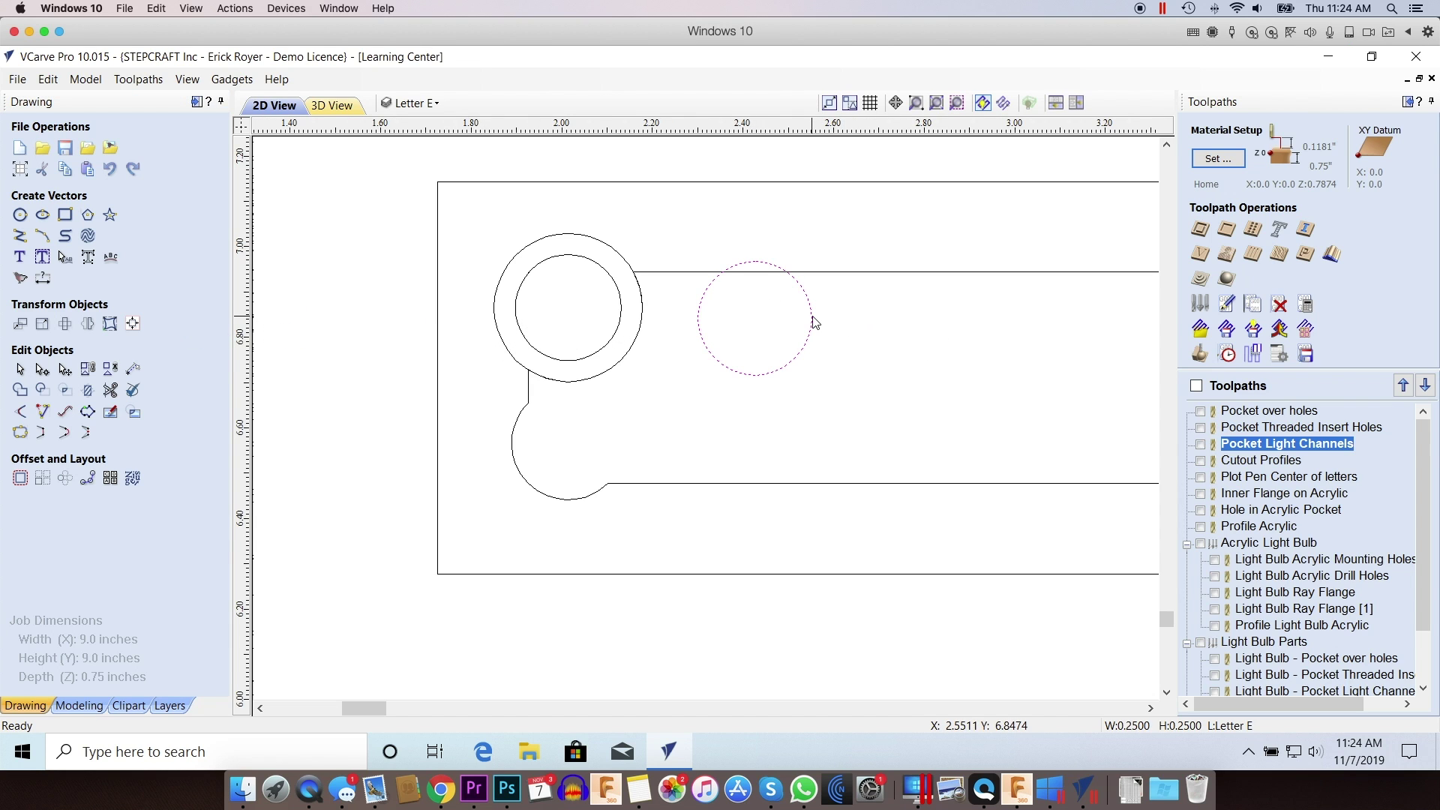
pyautogui.moveTo(815, 313); pyautogui.dragTo(819, 381)
pyautogui.press('Delete')
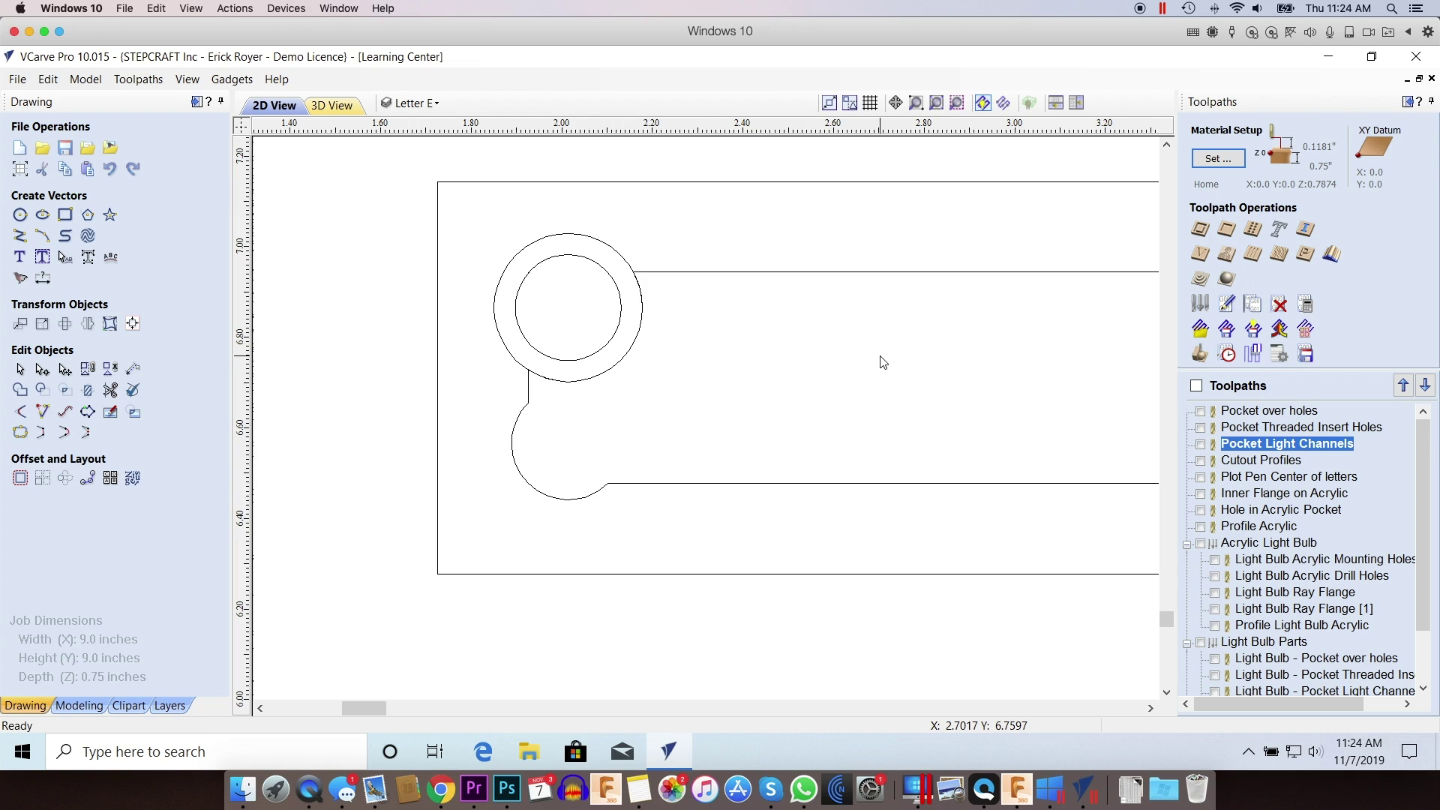
# Recalculate the Pocket Light Channels toolpath with the filleted channel outline and preview its cut.
pyautogui.scroll(-5, 710, 355)
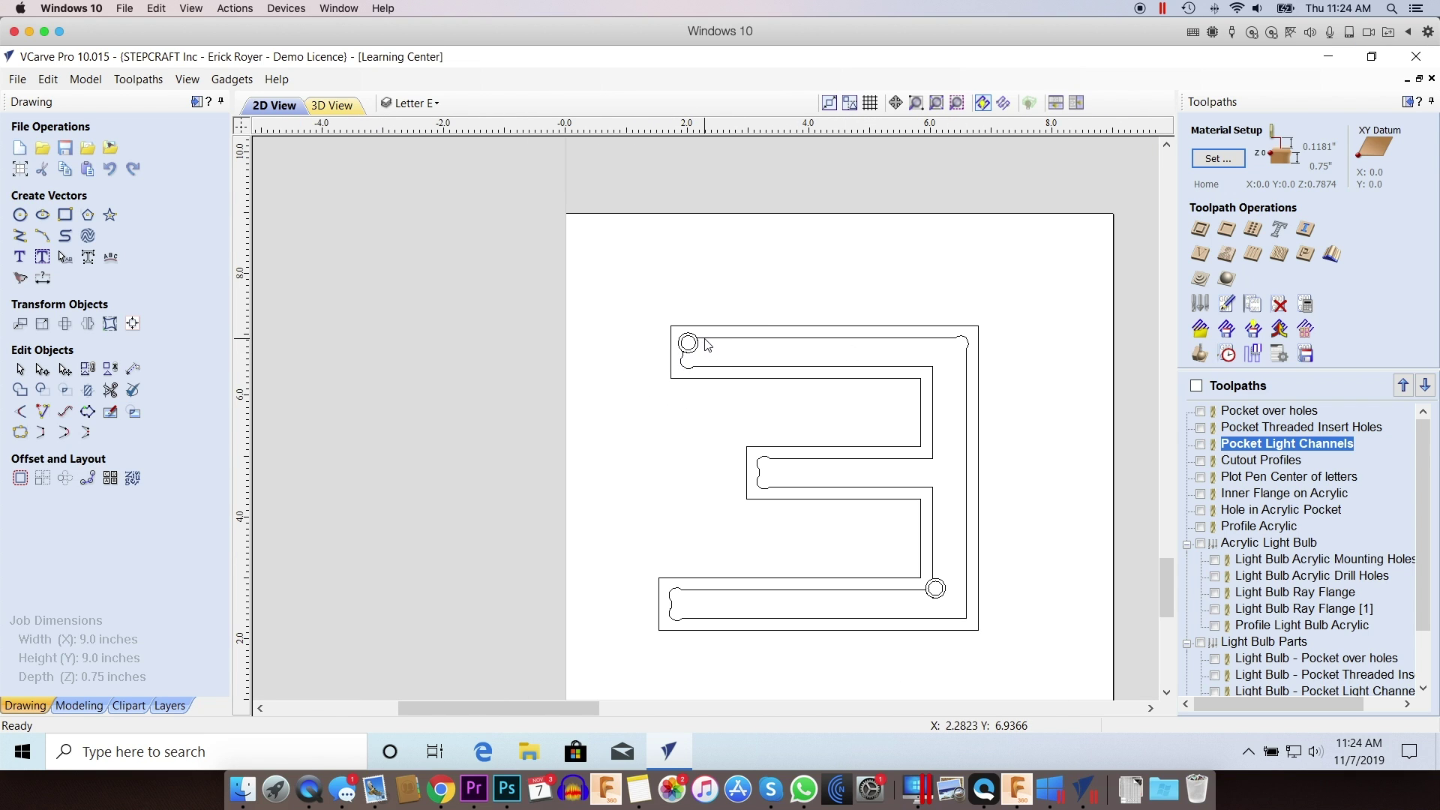
pyautogui.scroll(6, 698, 345)
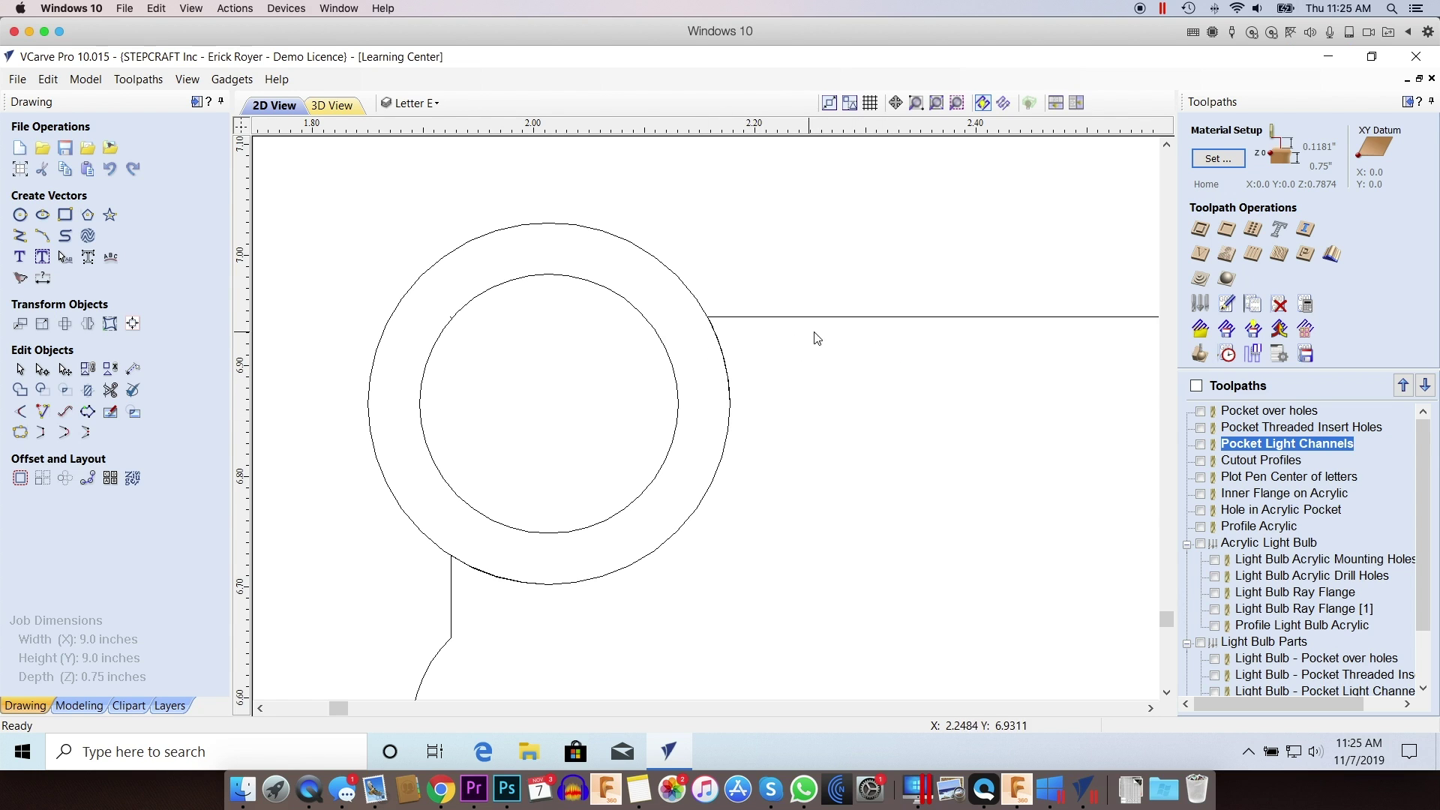
pyautogui.scroll(-5, 836, 431)
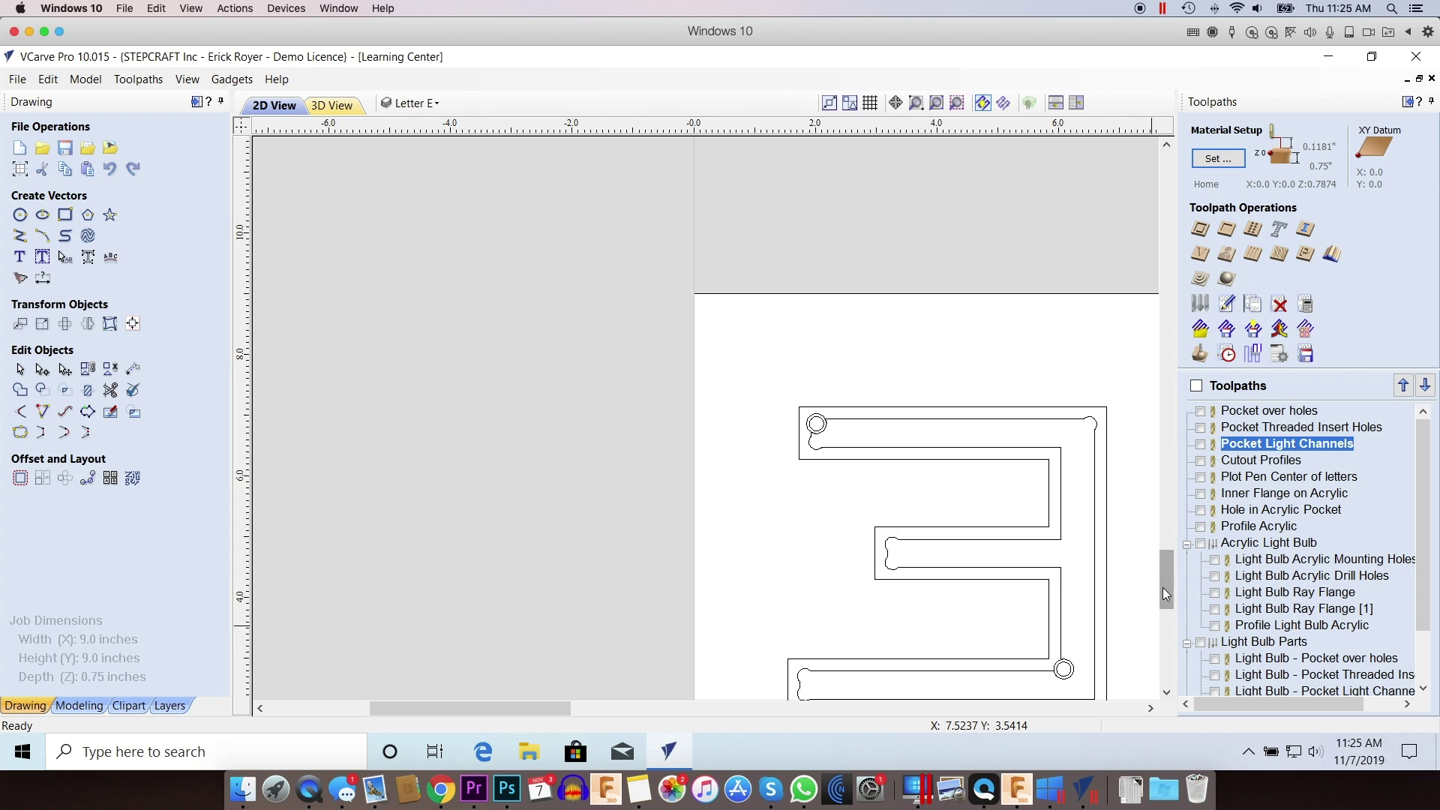
pyautogui.moveTo(1164, 592); pyautogui.dragTo(1163, 611)
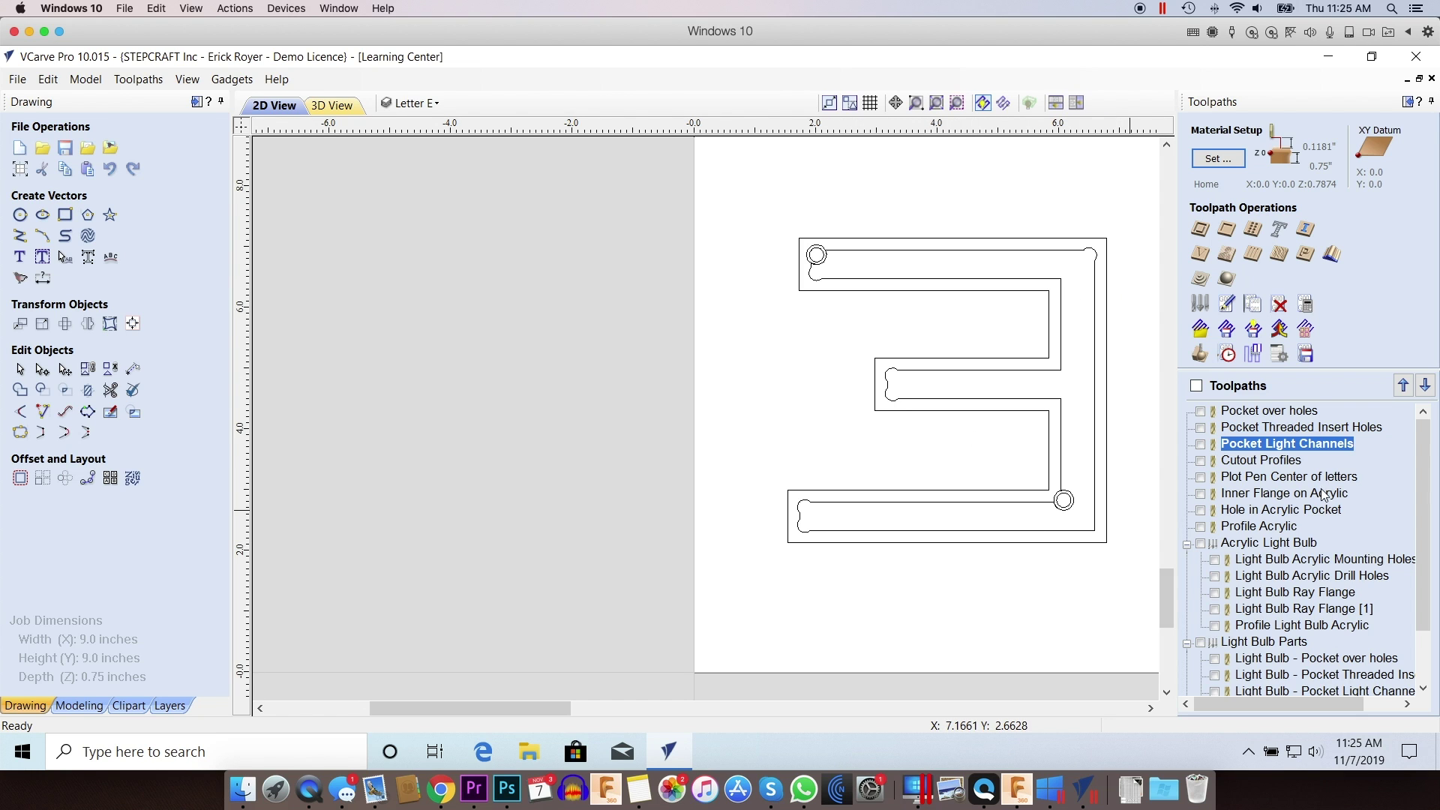
pyautogui.doubleClick(1270, 444)
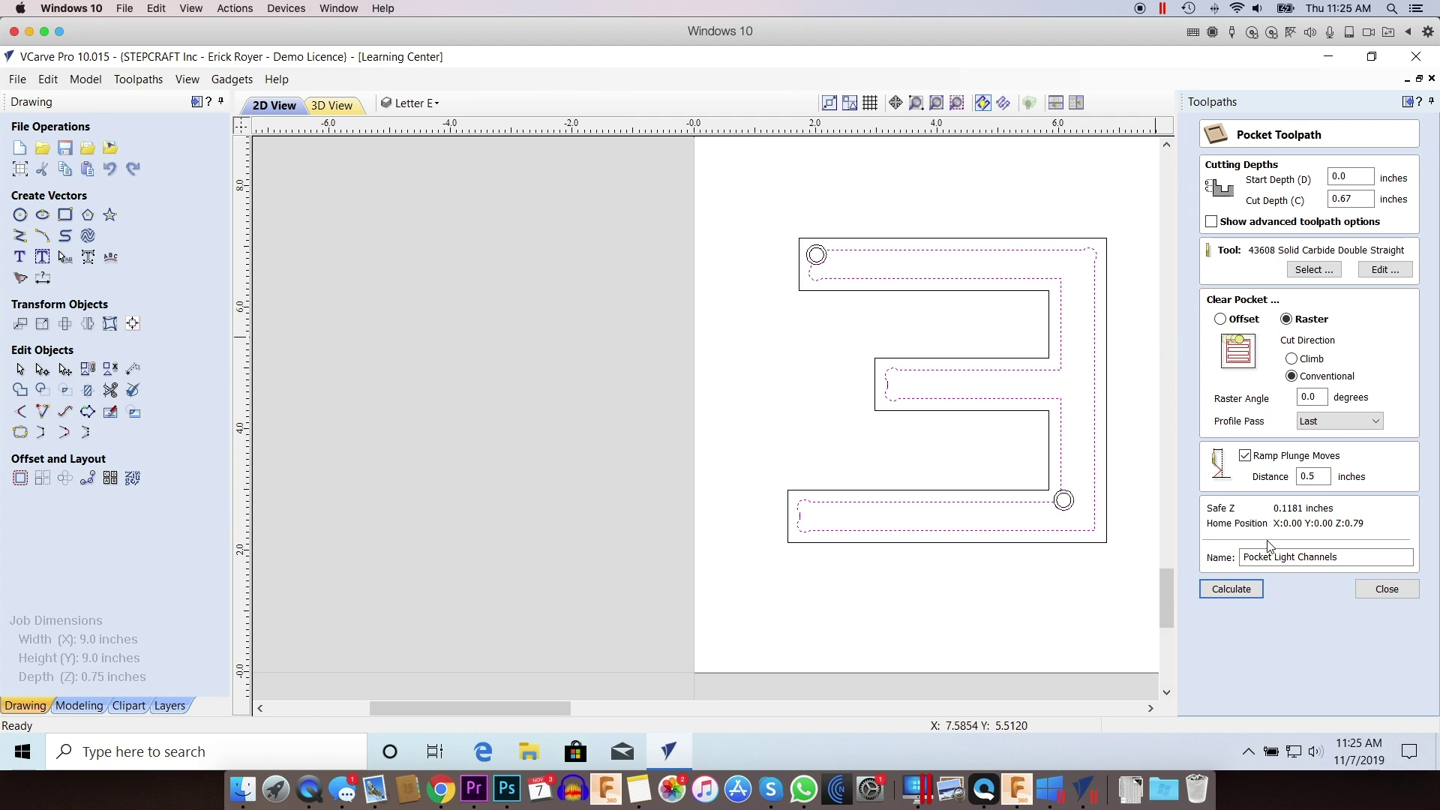
pyautogui.click(1232, 589)
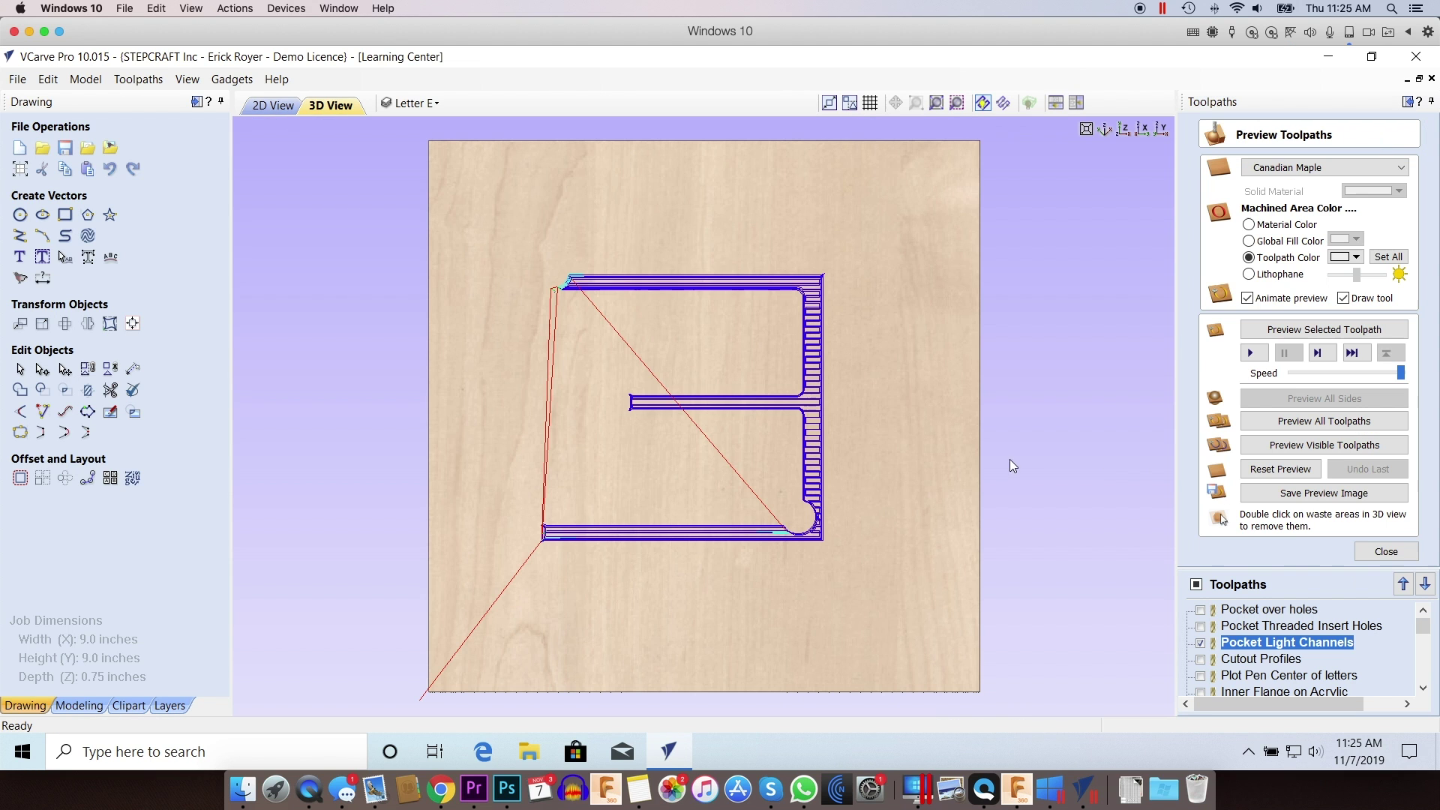
pyautogui.click(1292, 333)
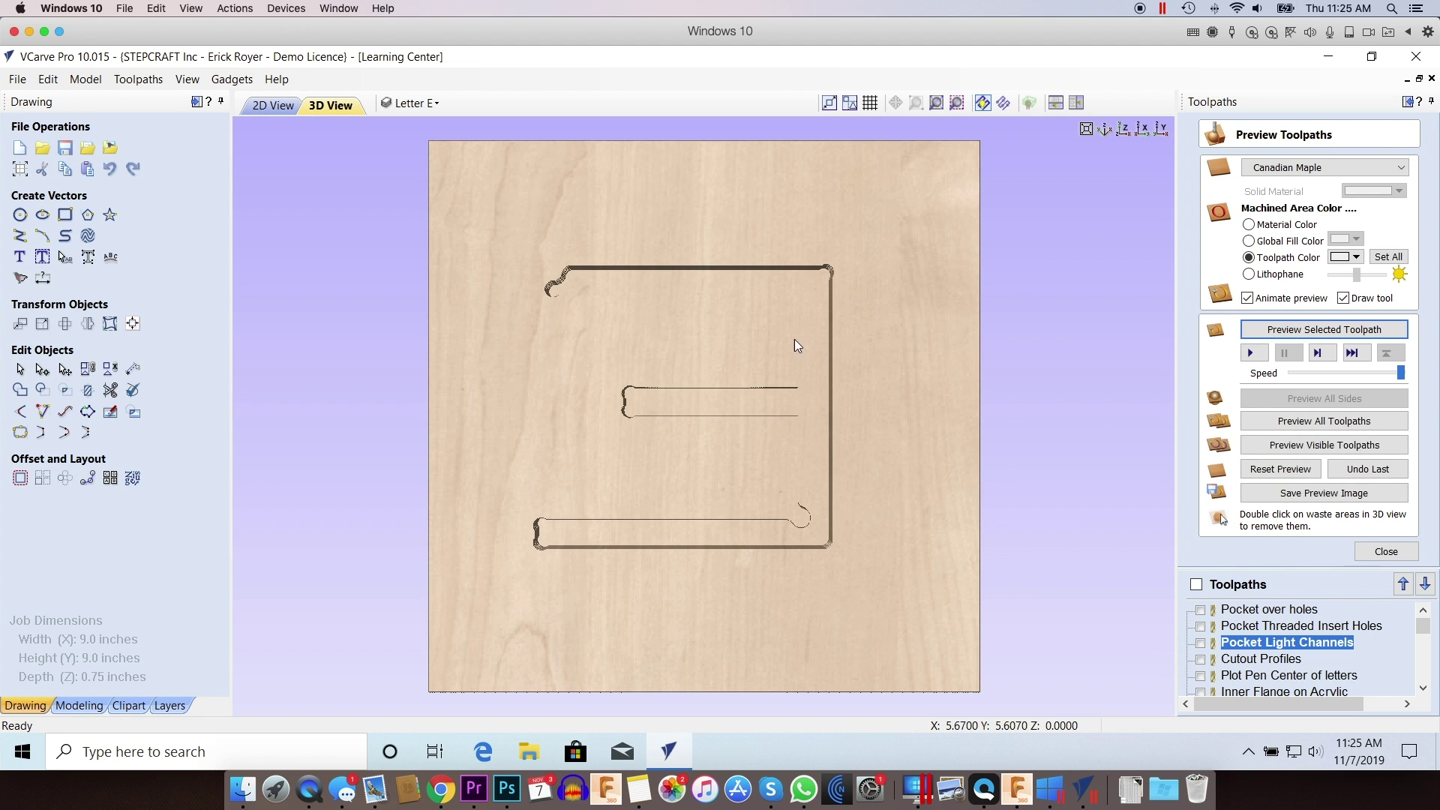
pyautogui.scroll(3, 829, 268)
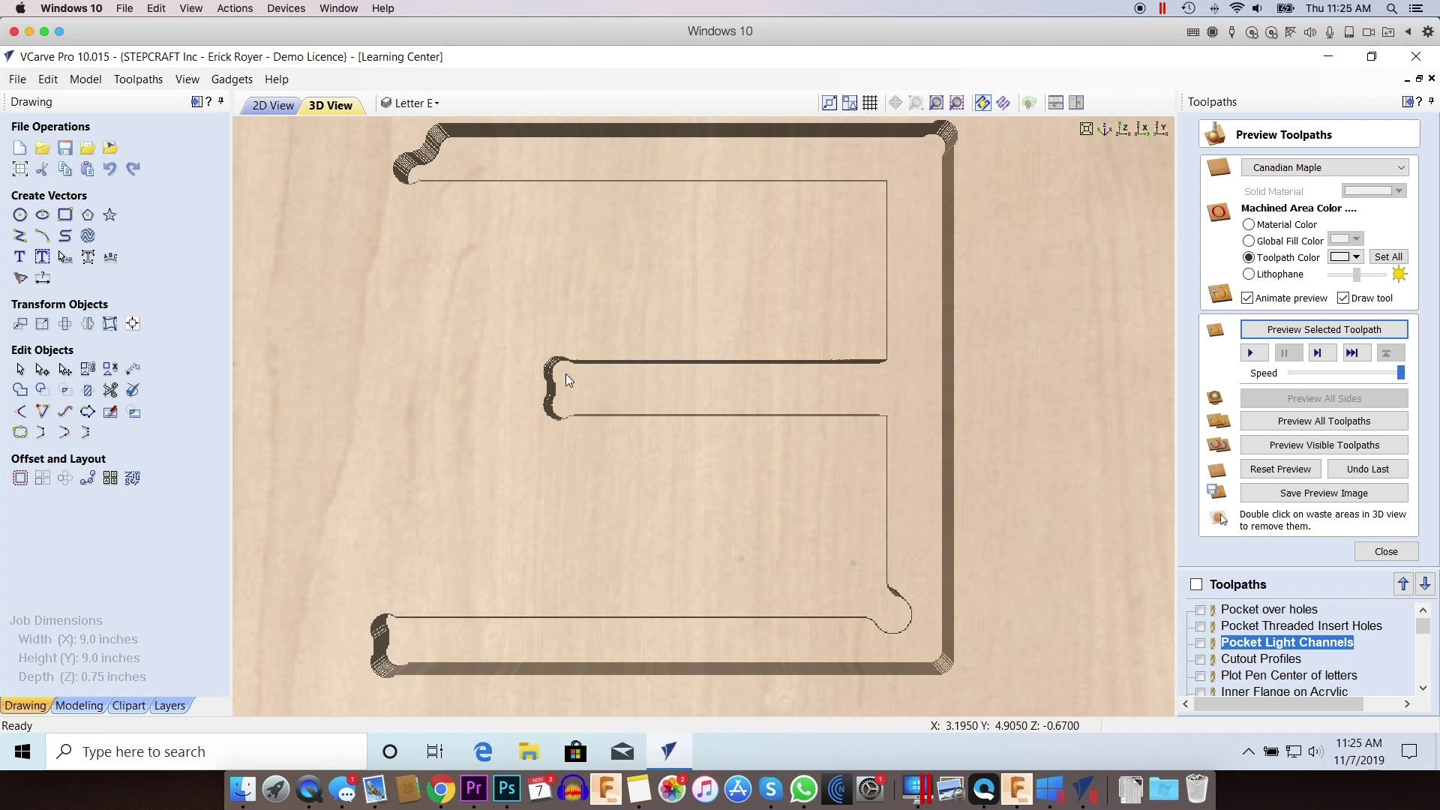
# Preview the Pocket over holes, Pocket Threaded Insert Holes and Cutout Profiles toolpaths together and inspect the cut letter at an angle.
pyautogui.click(1242, 628)
pyautogui.click(1201, 609)
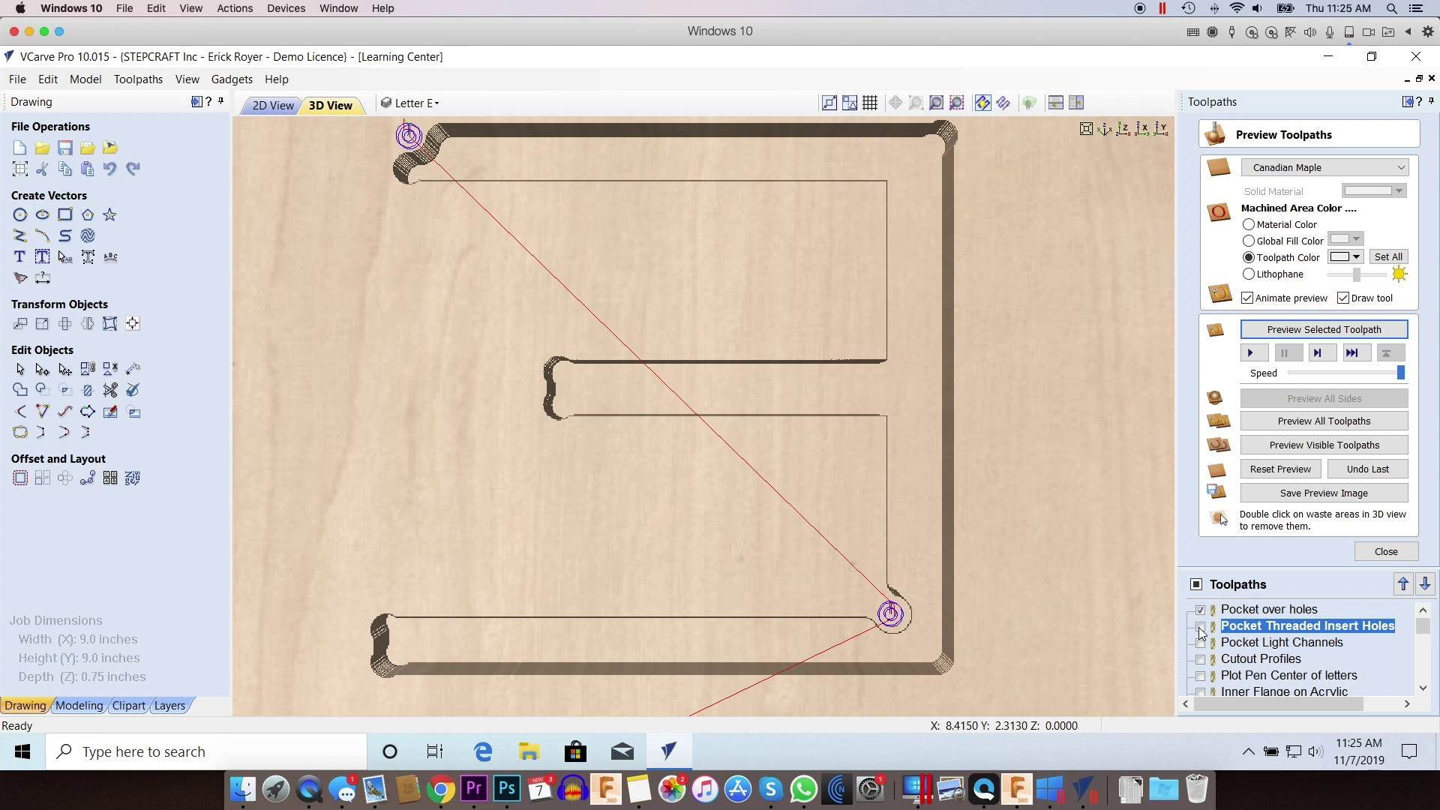
pyautogui.click(1201, 626)
pyautogui.click(1201, 660)
pyautogui.click(1289, 445)
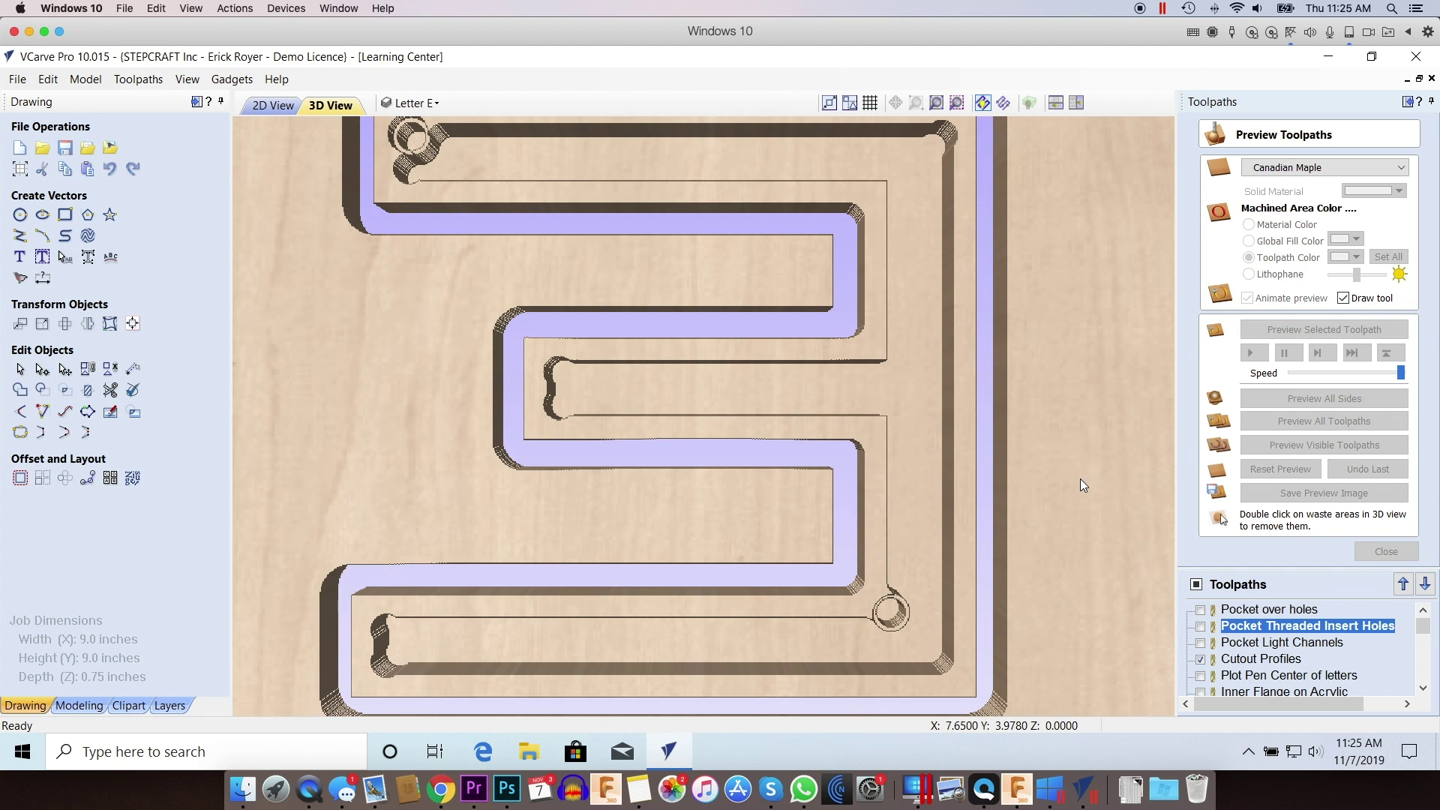
pyautogui.moveTo(857, 525); pyautogui.dragTo(903, 521)
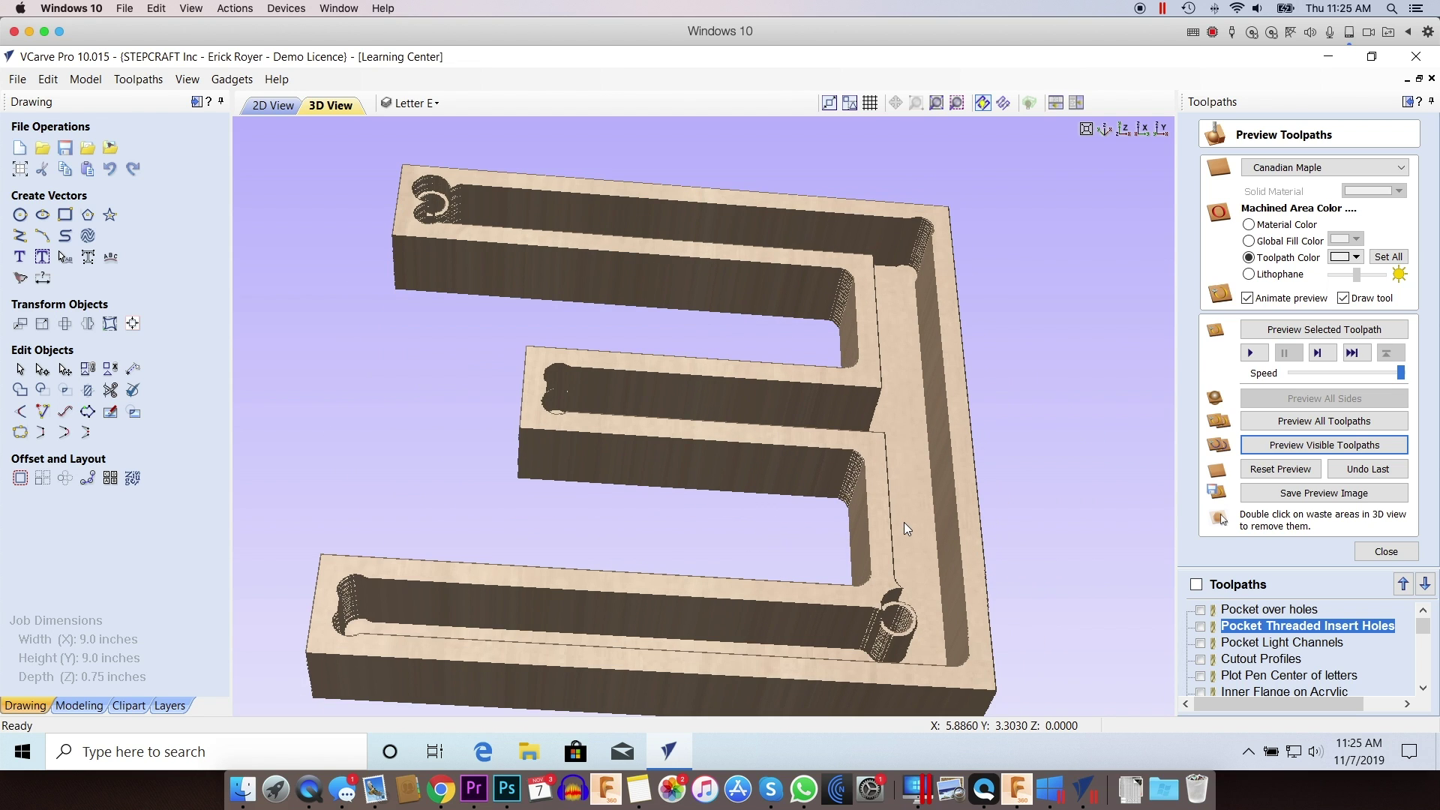
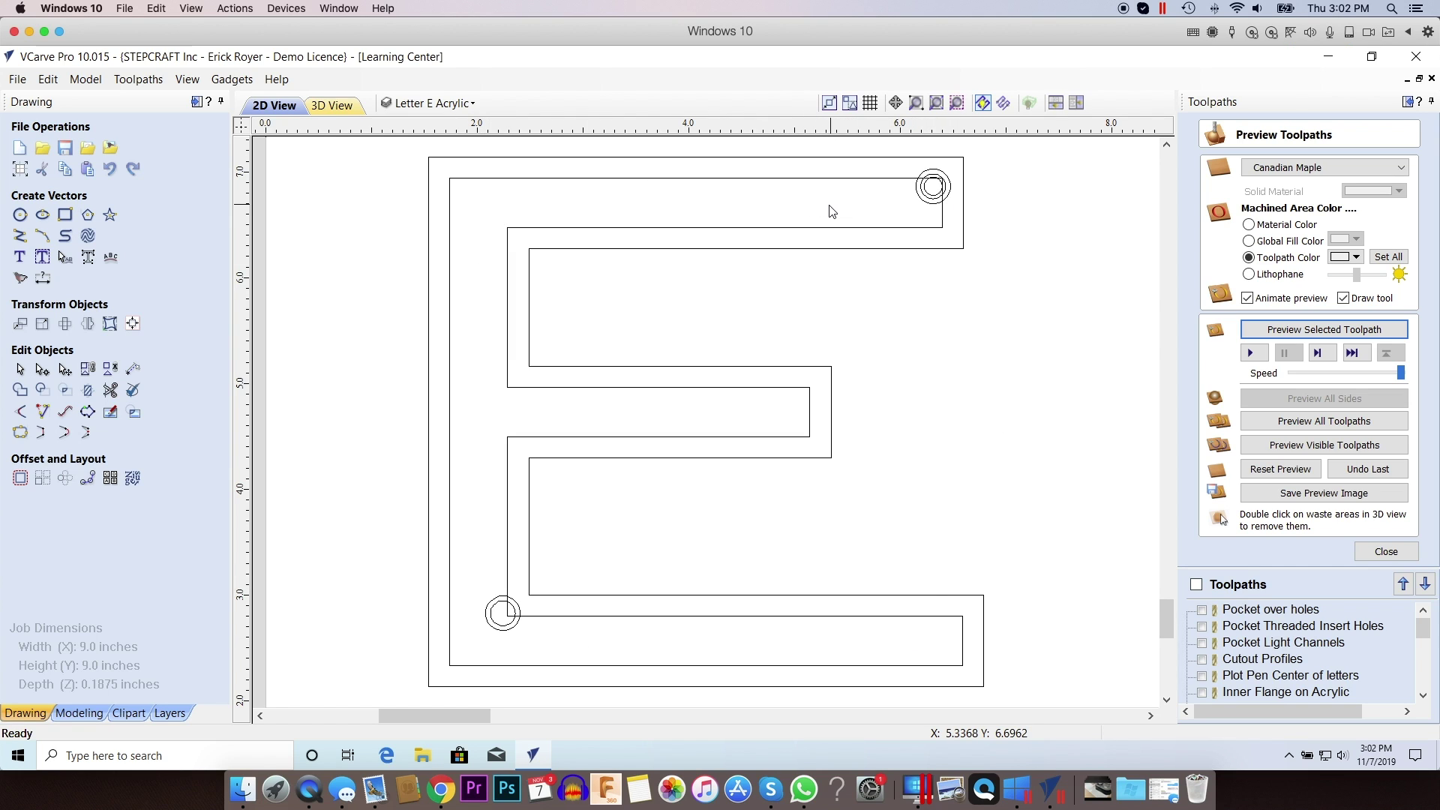
# Show the Letter E layer alone for comparison with the acrylic outline, and return to showing only the Letter E Acrylic layer.
pyautogui.click(433, 103)
pyautogui.click(407, 200)
pyautogui.click(407, 216)
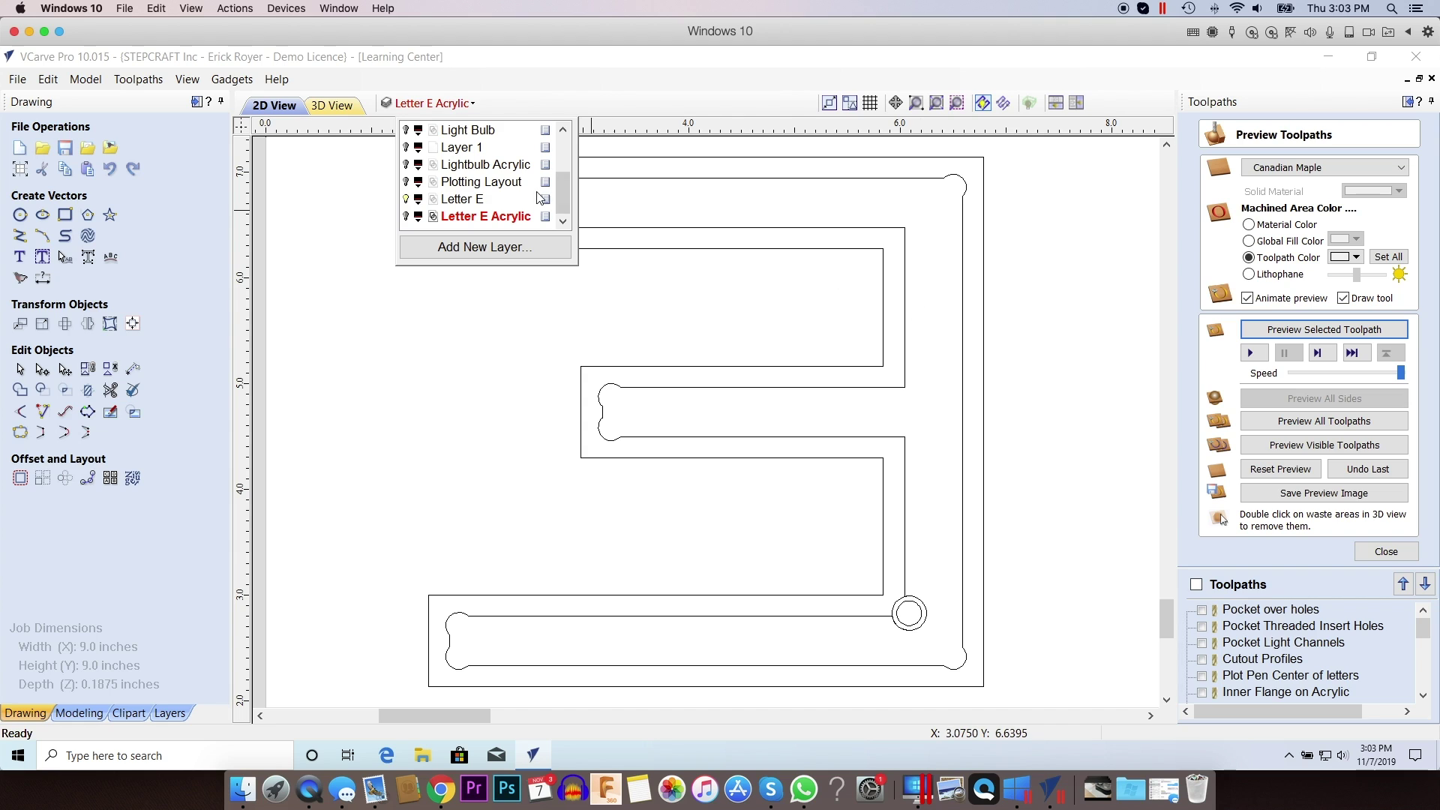
pyautogui.click(406, 216)
pyautogui.click(406, 198)
pyautogui.doubleClick(487, 218)
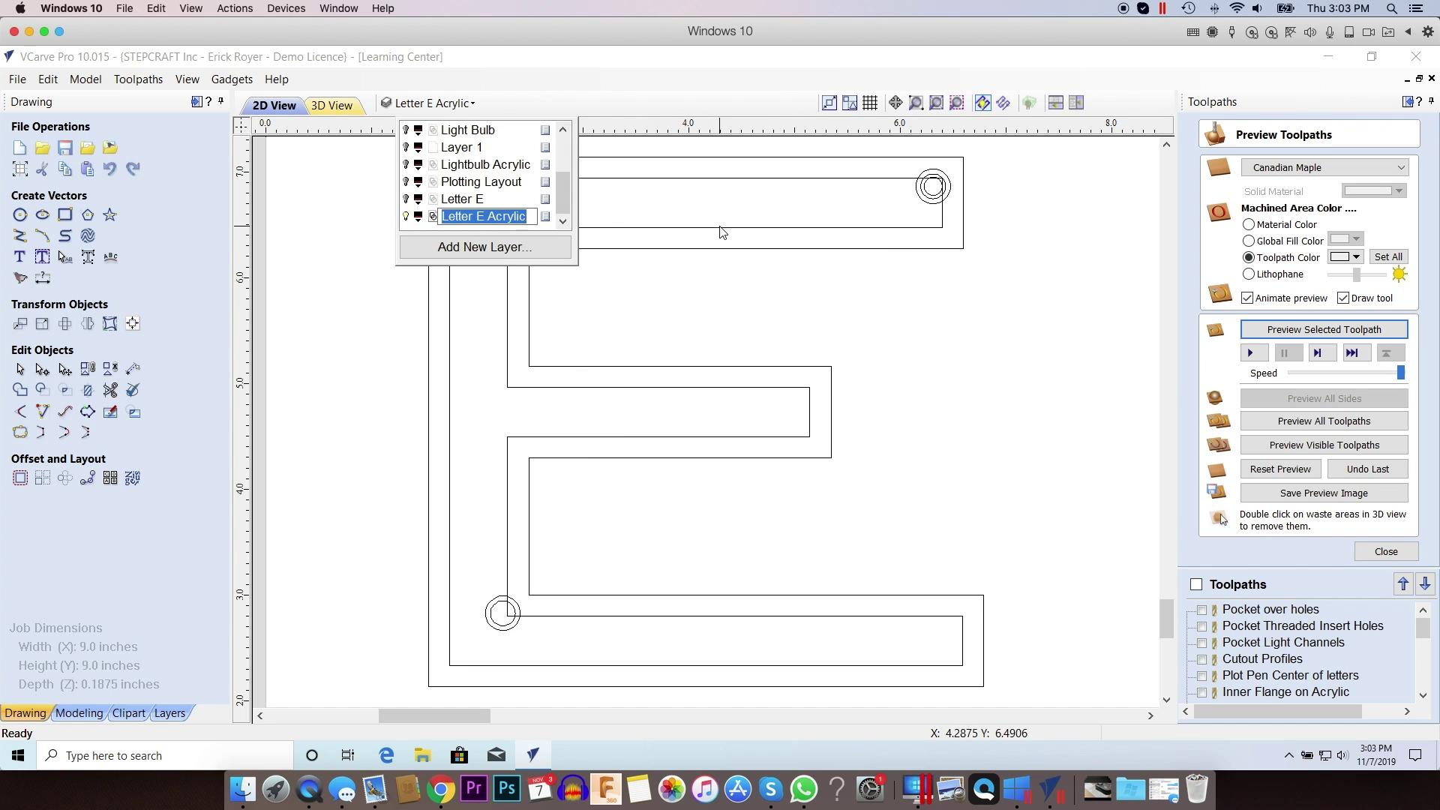
pyautogui.click(629, 289)
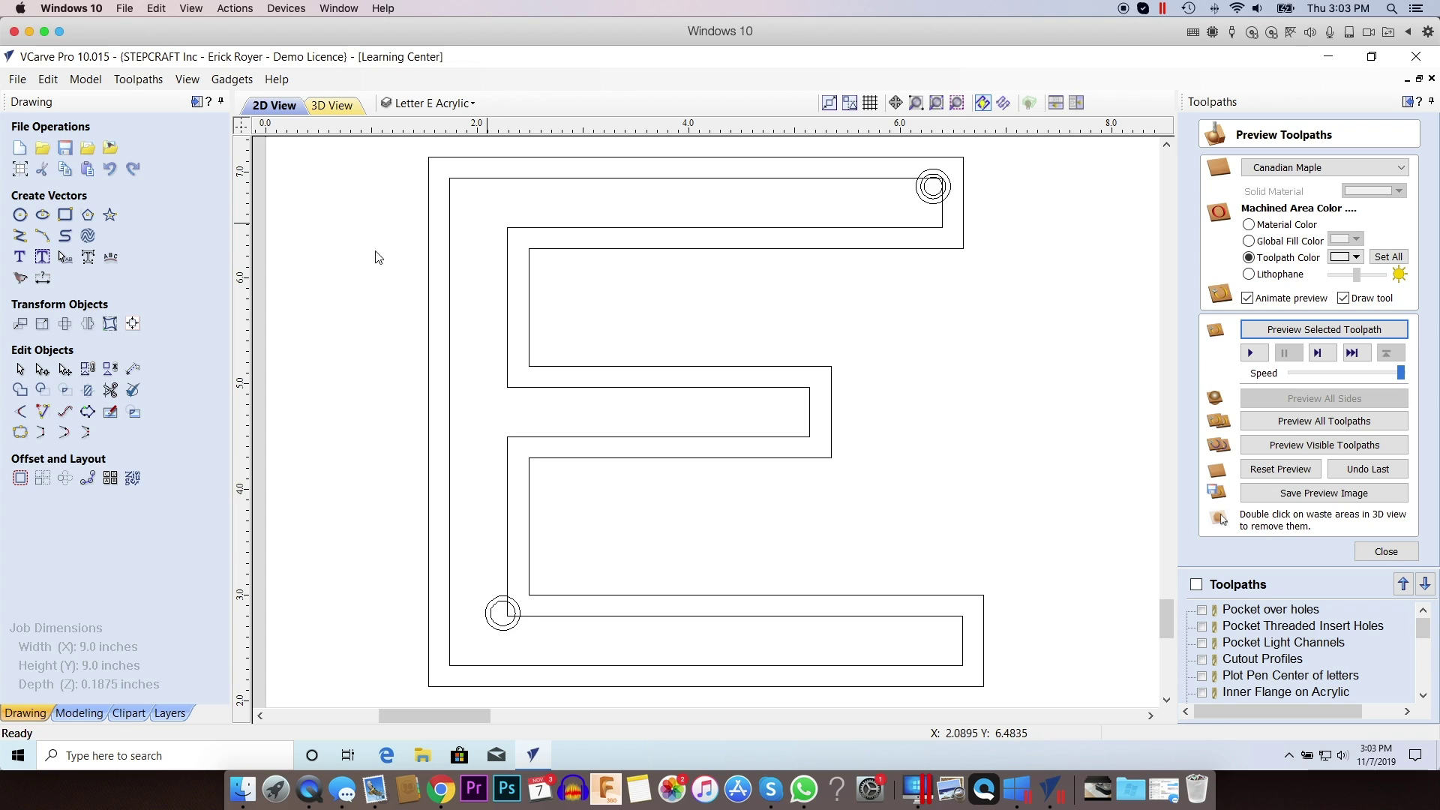
# Add 0.124-inch dog-bone fillets to the acrylic E's inner outline at the three spine-side corners beside the upper and middle arms.
pyautogui.click(20, 412)
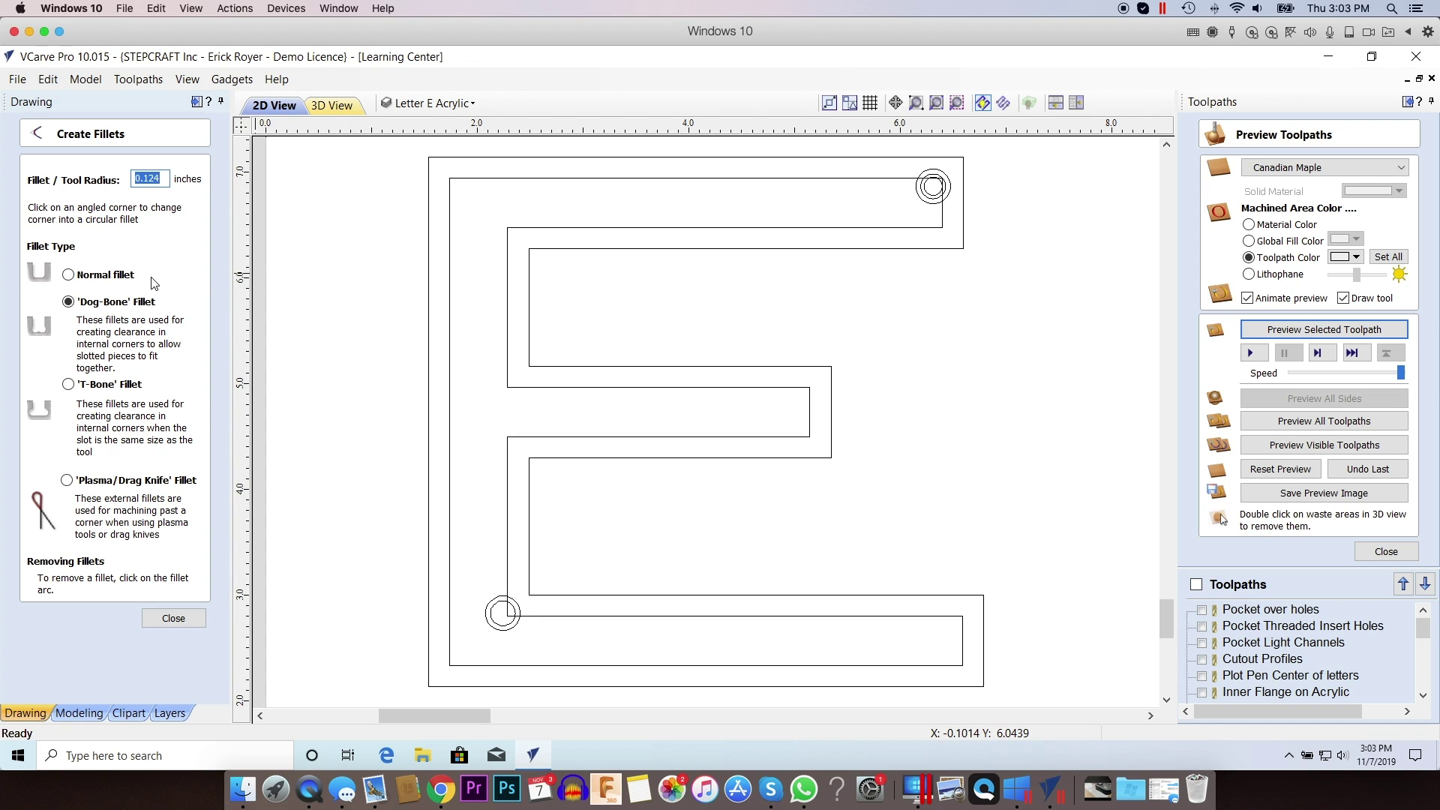
pyautogui.click(506, 224)
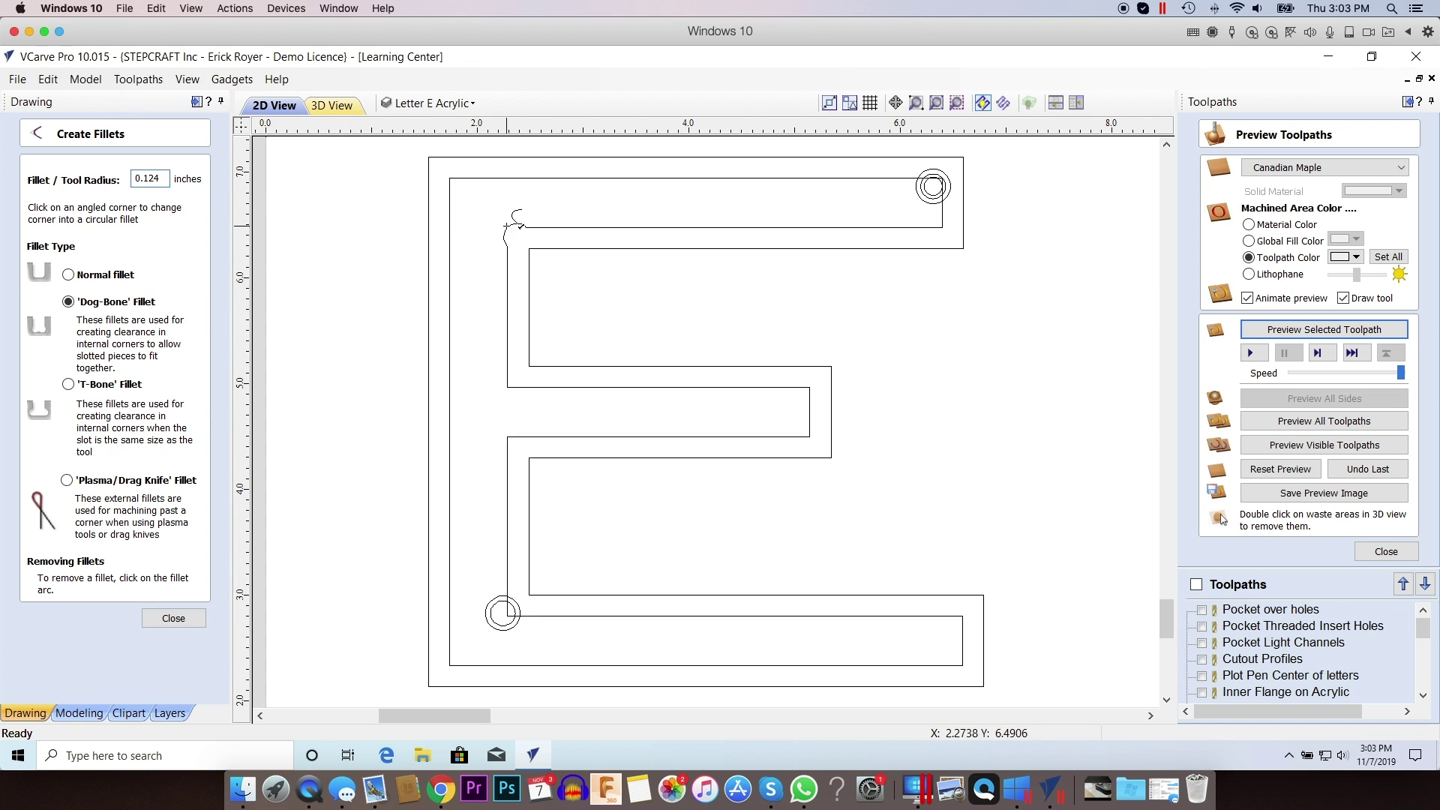
pyautogui.click(506, 386)
pyautogui.click(507, 434)
pyautogui.click(174, 618)
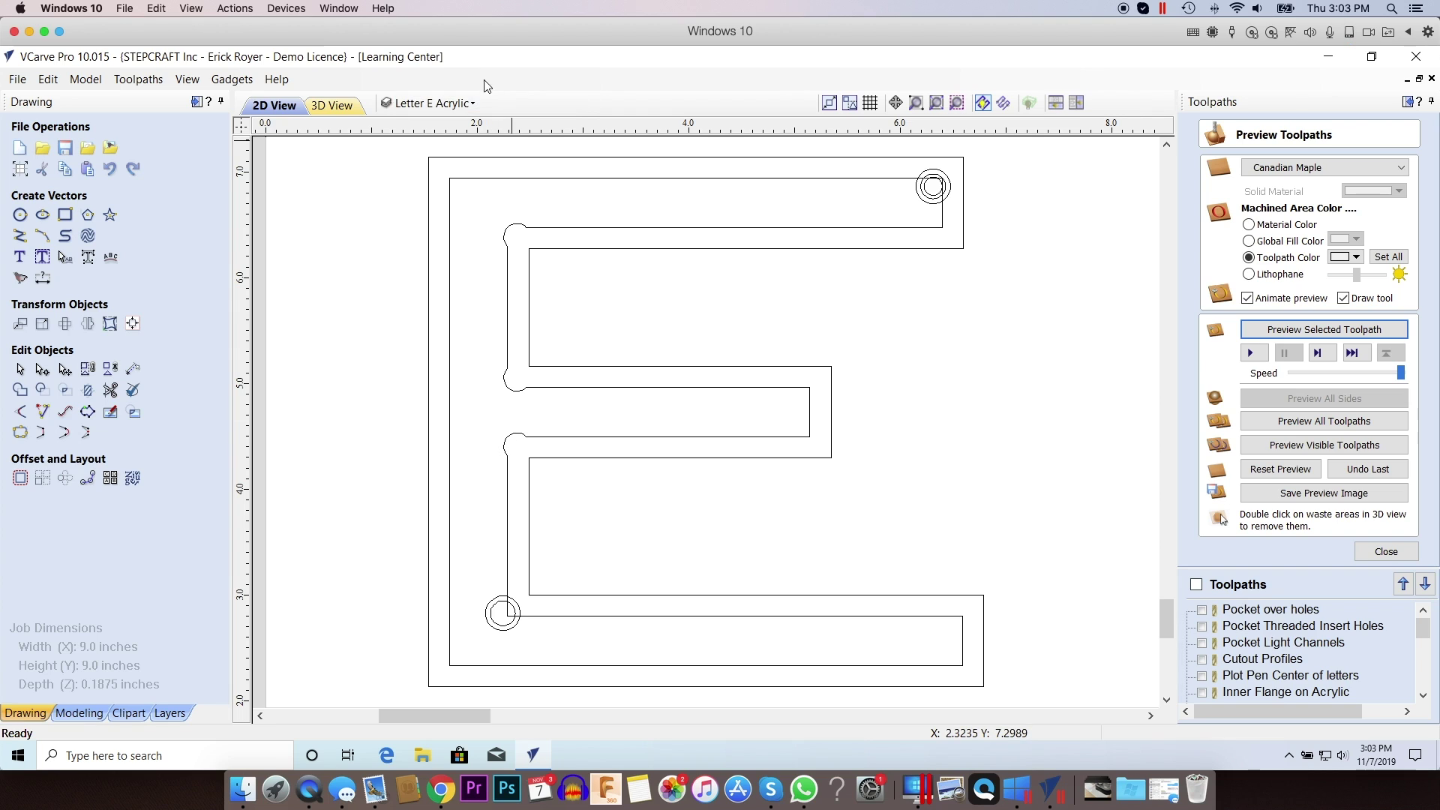
# Hide the Letter E Acrylic layer and make the Letter E layer visible and active to examine its filleted channel and holes.
pyautogui.click(442, 103)
pyautogui.click(405, 198)
pyautogui.click(405, 216)
pyautogui.click(487, 199)
pyautogui.click(1041, 279)
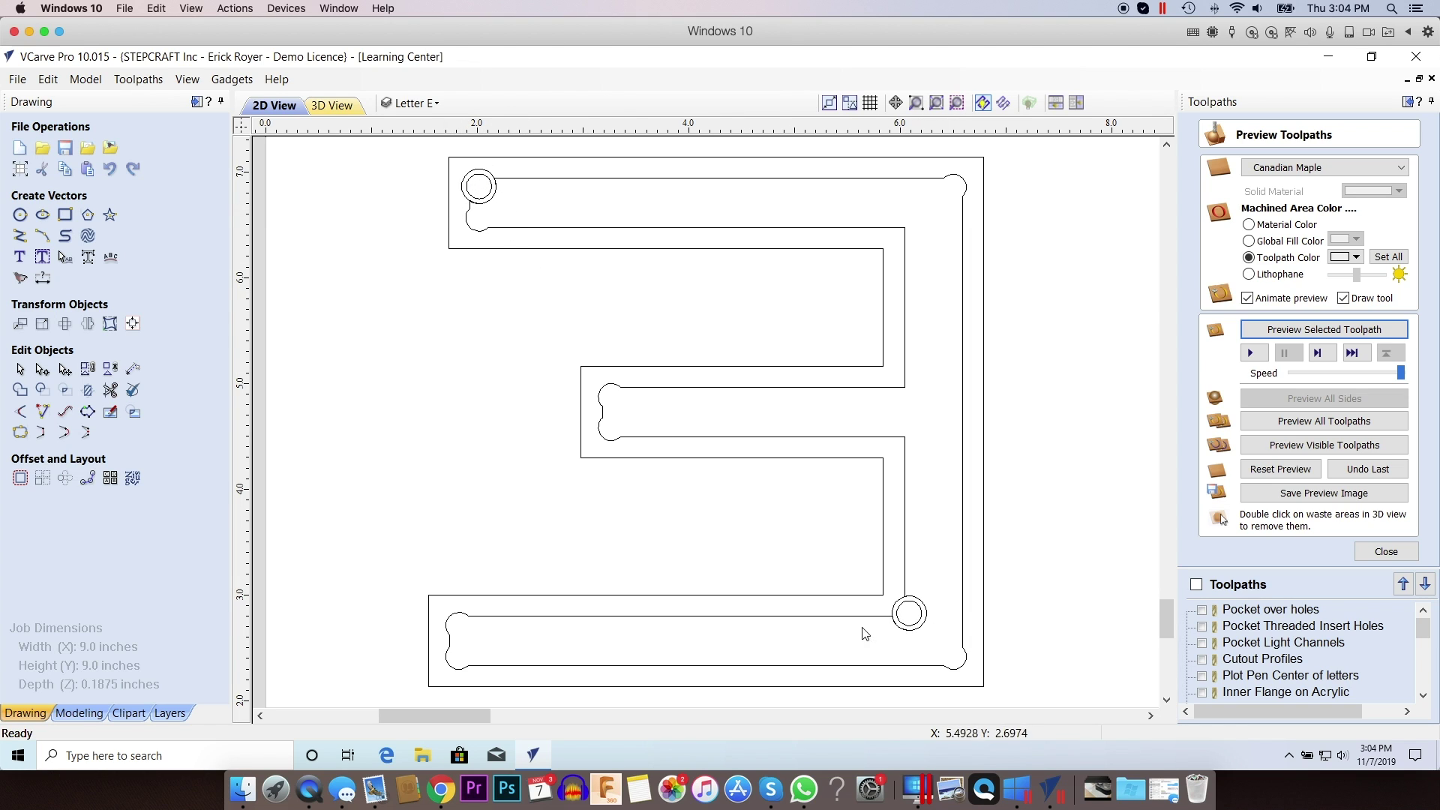
# Switch back to the Letter E Acrylic layer as the only visible and active layer.
pyautogui.click(437, 103)
pyautogui.click(409, 215)
pyautogui.click(410, 216)
pyautogui.click(480, 217)
pyautogui.click(347, 321)
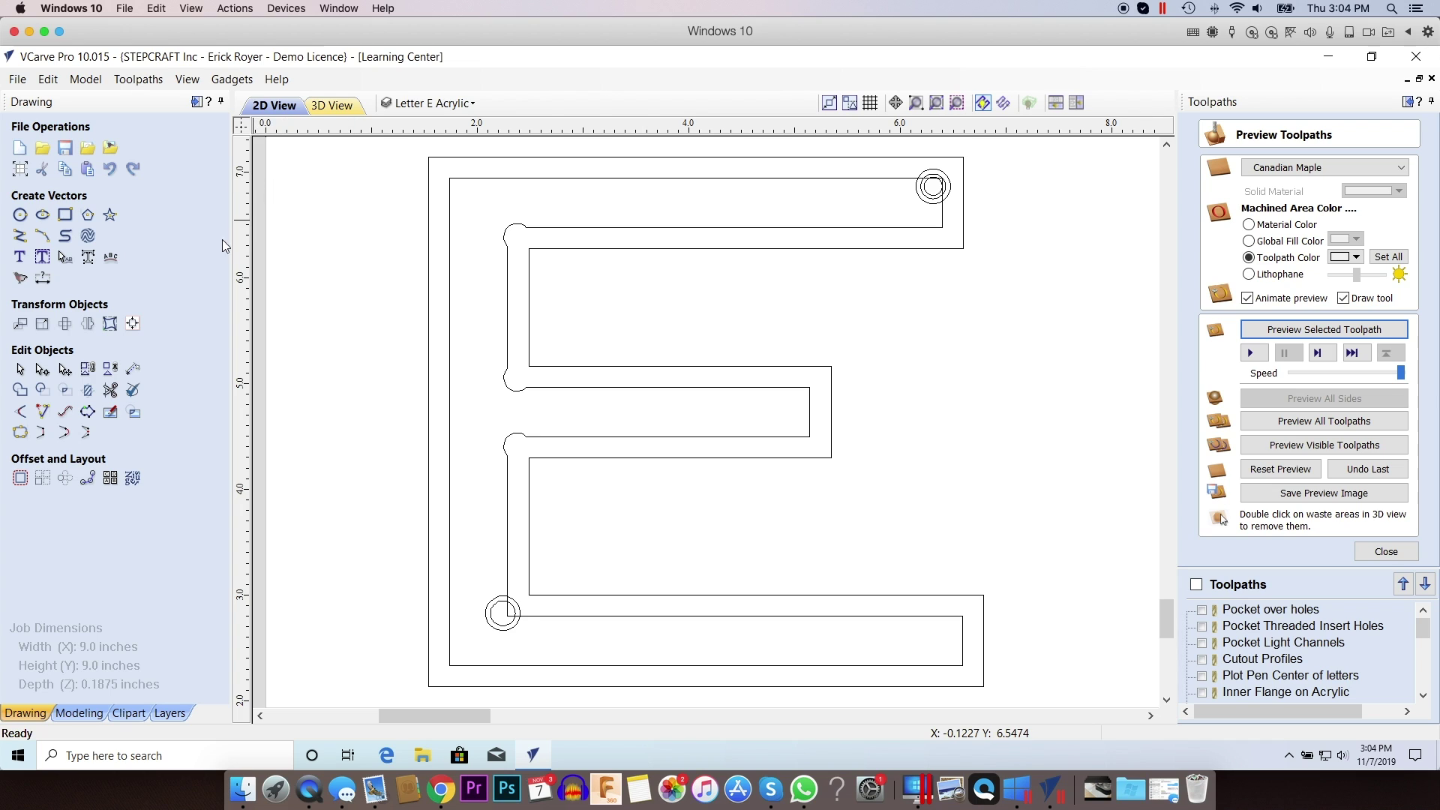
# Draw a vertical line across the inner outline of the acrylic E's upper arm, just beside the upper-right hole.
pyautogui.click(20, 236)
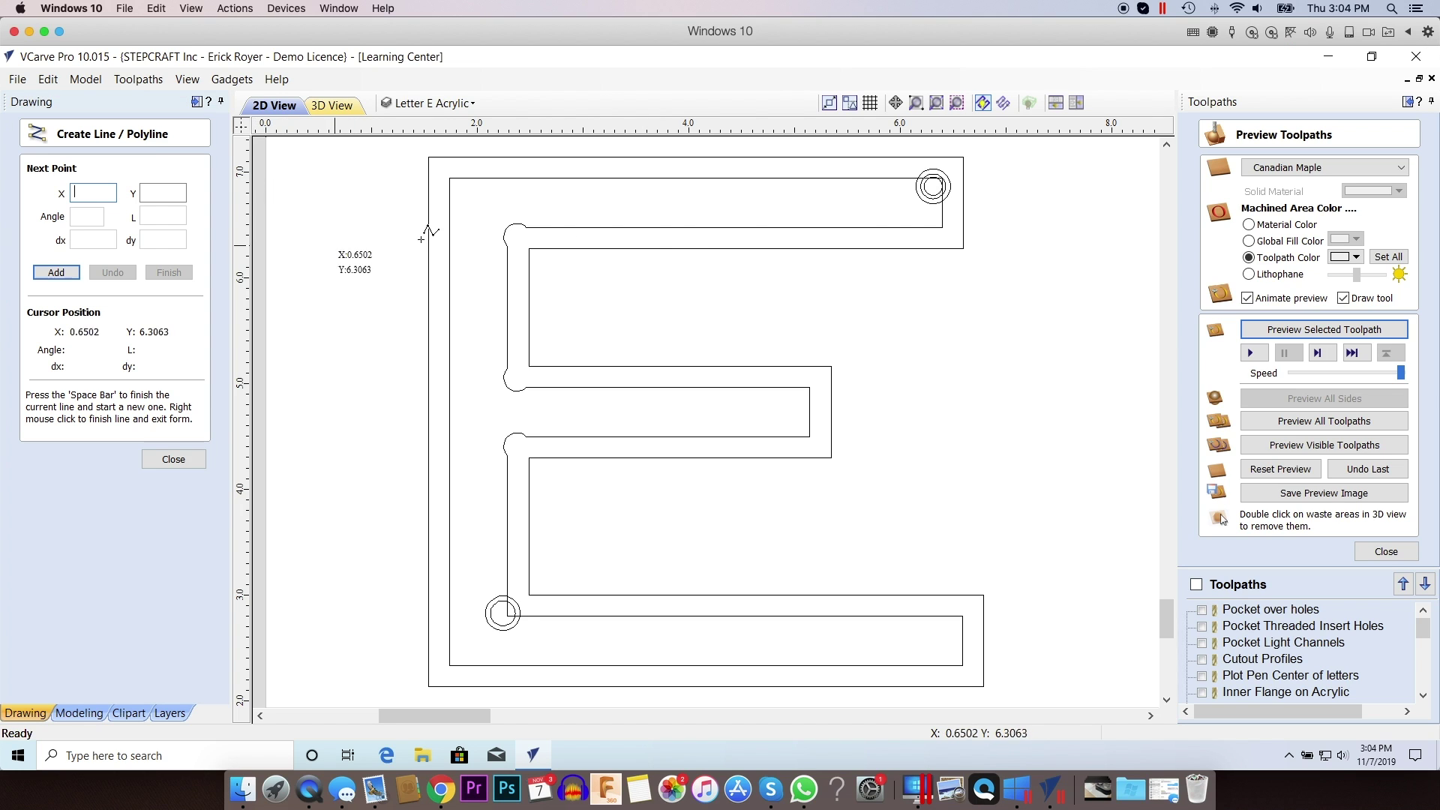
pyautogui.click(903, 178)
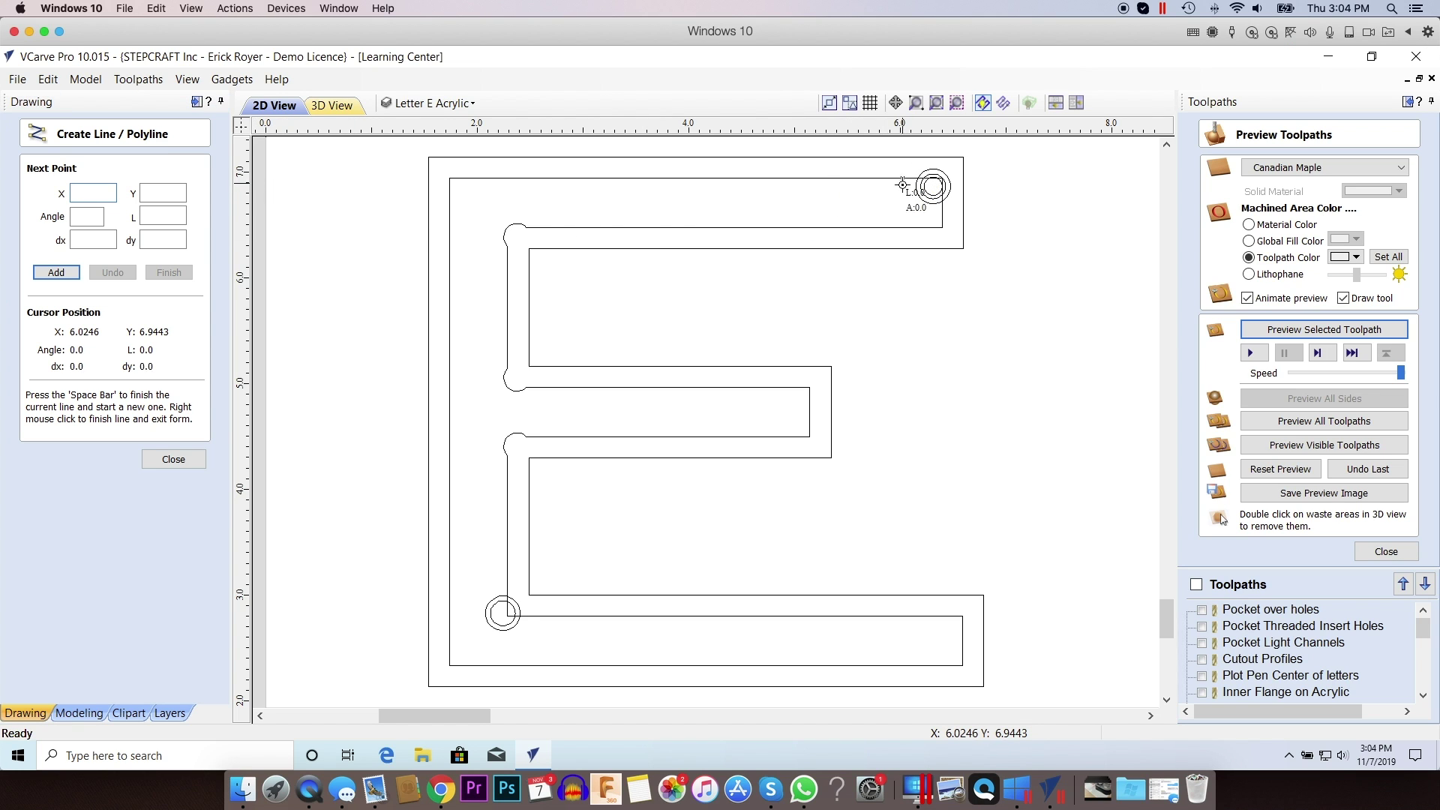
pyautogui.click(903, 226)
pyautogui.press('space')
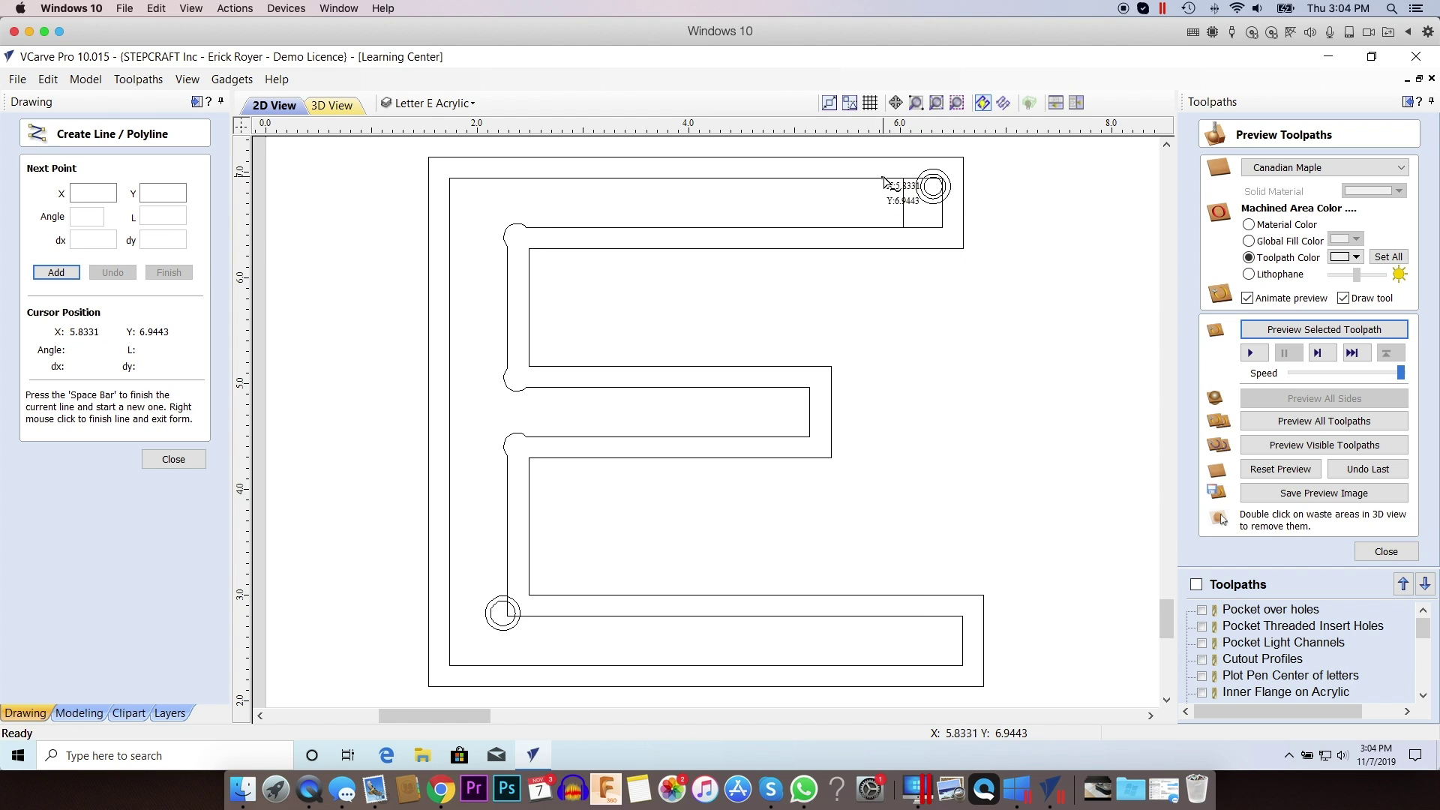
# Cut the acrylic E's inner outline at the vertical line and delete the end portion of the upper arm that crosses the upper-right hole.
pyautogui.click(173, 459)
pyautogui.click(812, 179)
pyautogui.click(818, 159)
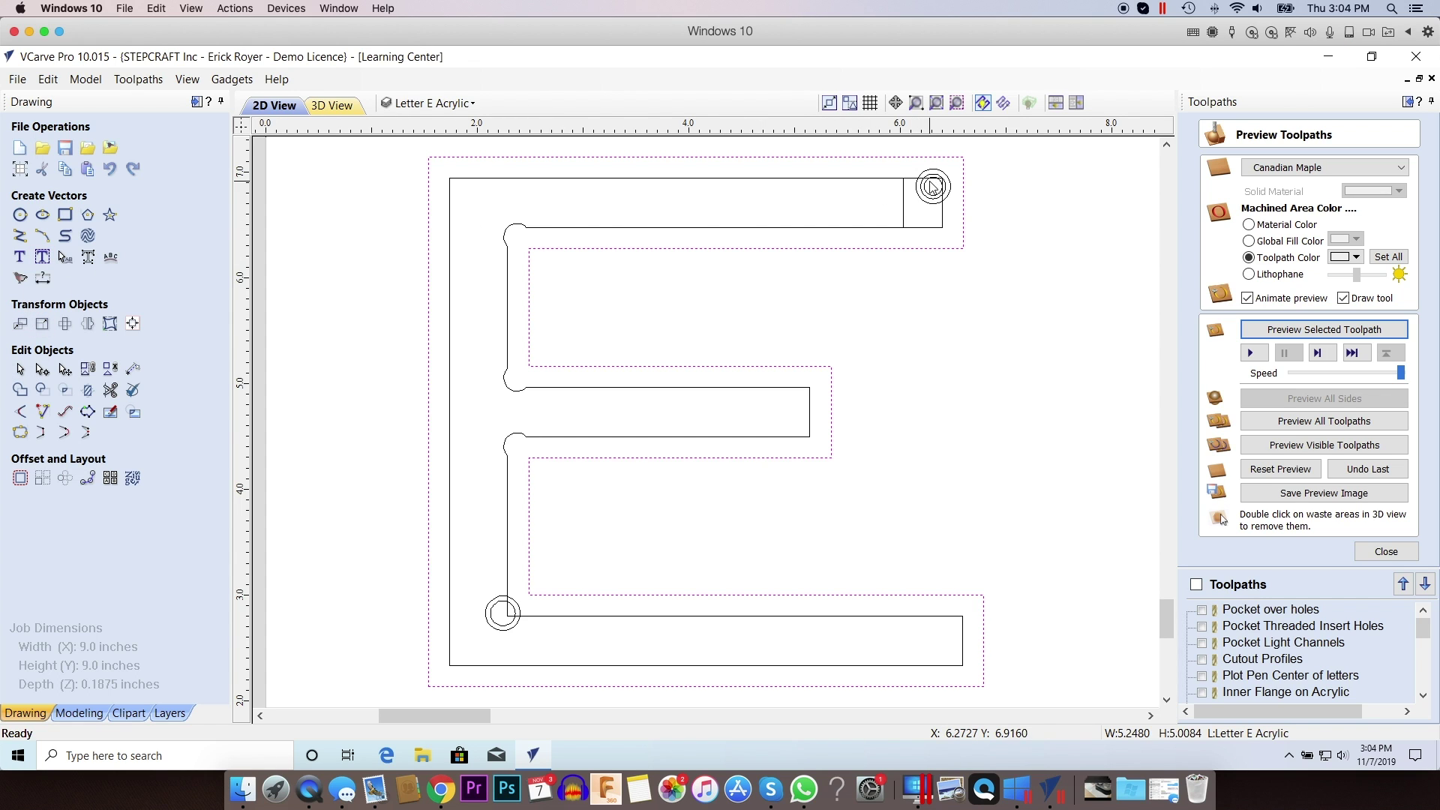
pyautogui.scroll(4, 932, 187)
pyautogui.scroll(-2, 932, 187)
pyautogui.scroll(3, 932, 187)
pyautogui.click(770, 218)
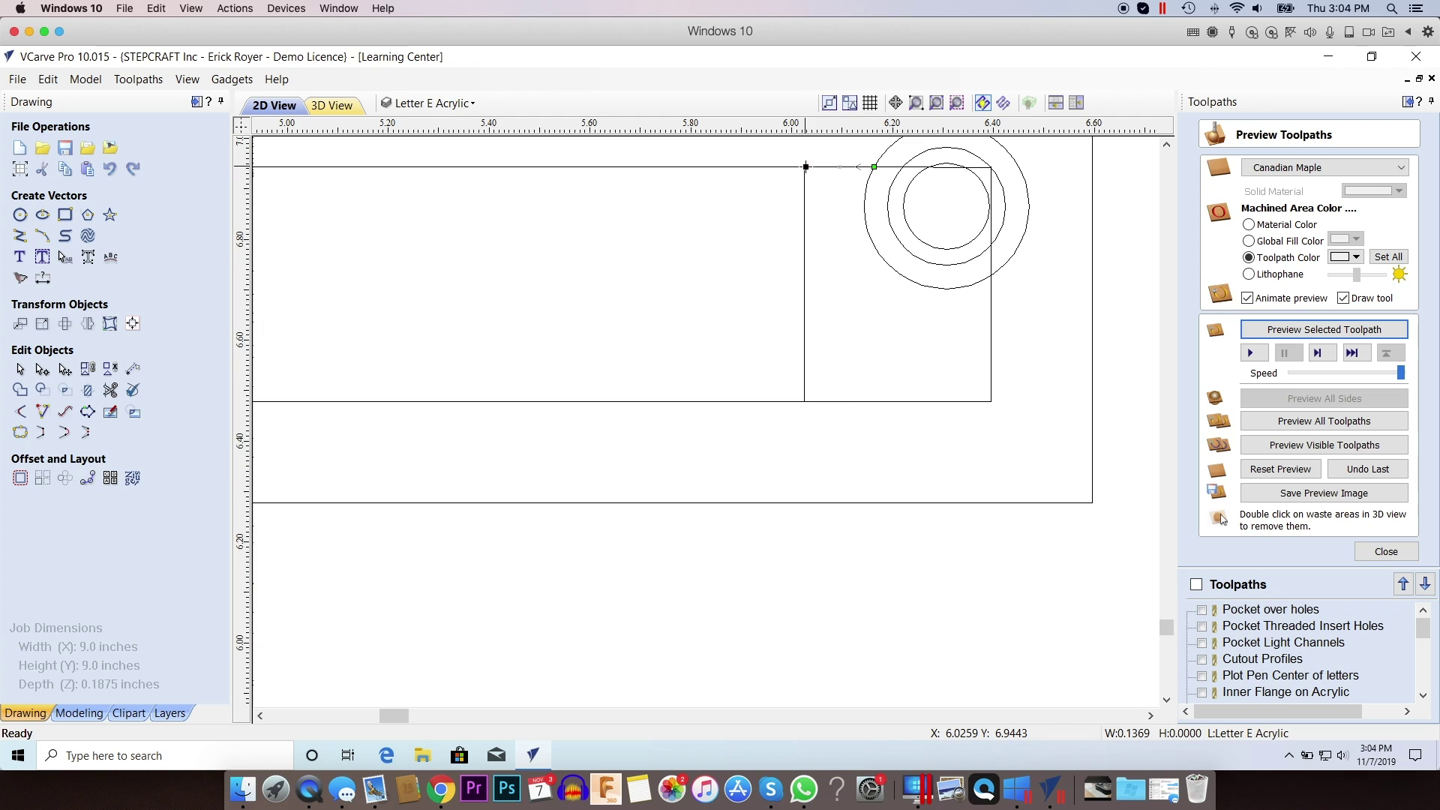
pyautogui.click(18, 377)
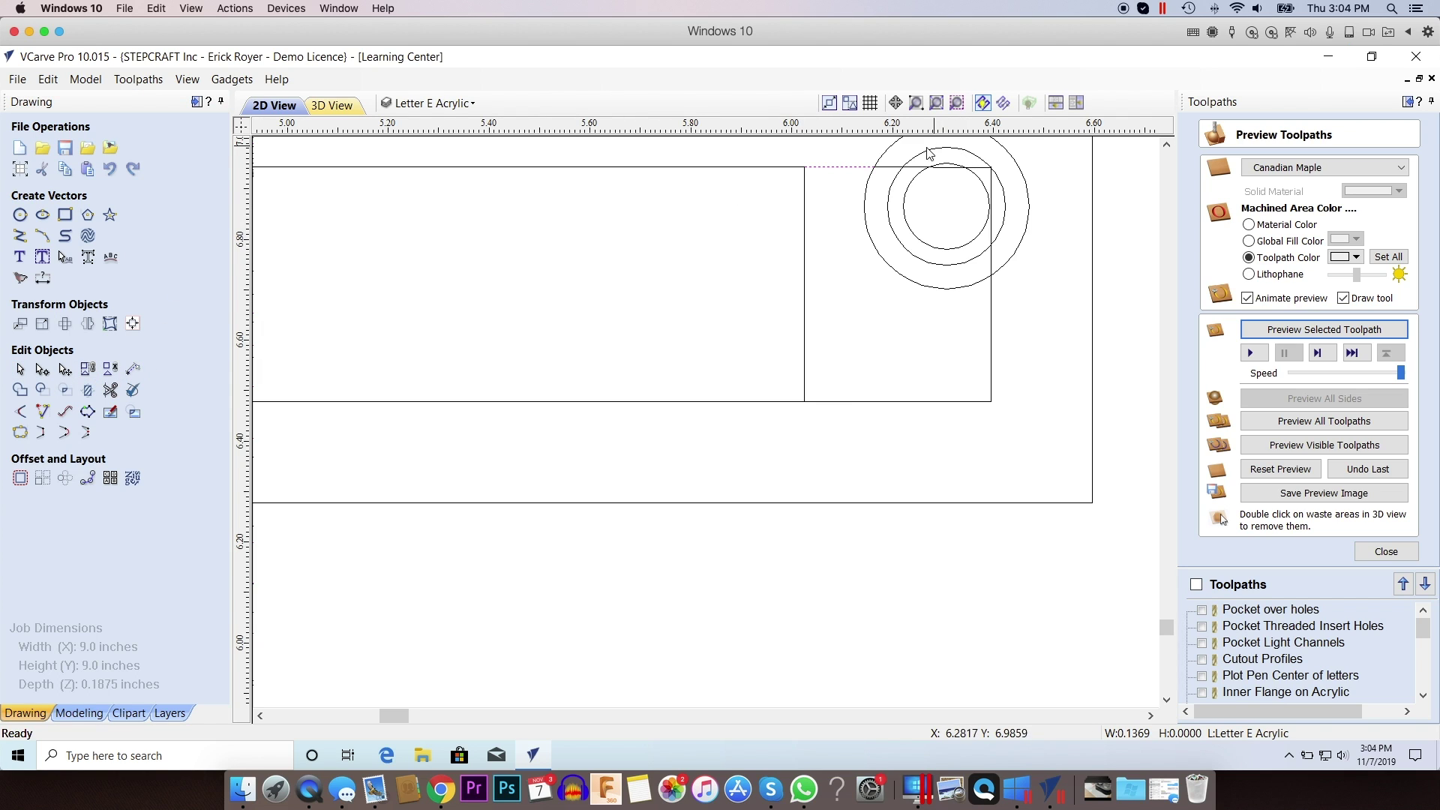
pyautogui.click(851, 166)
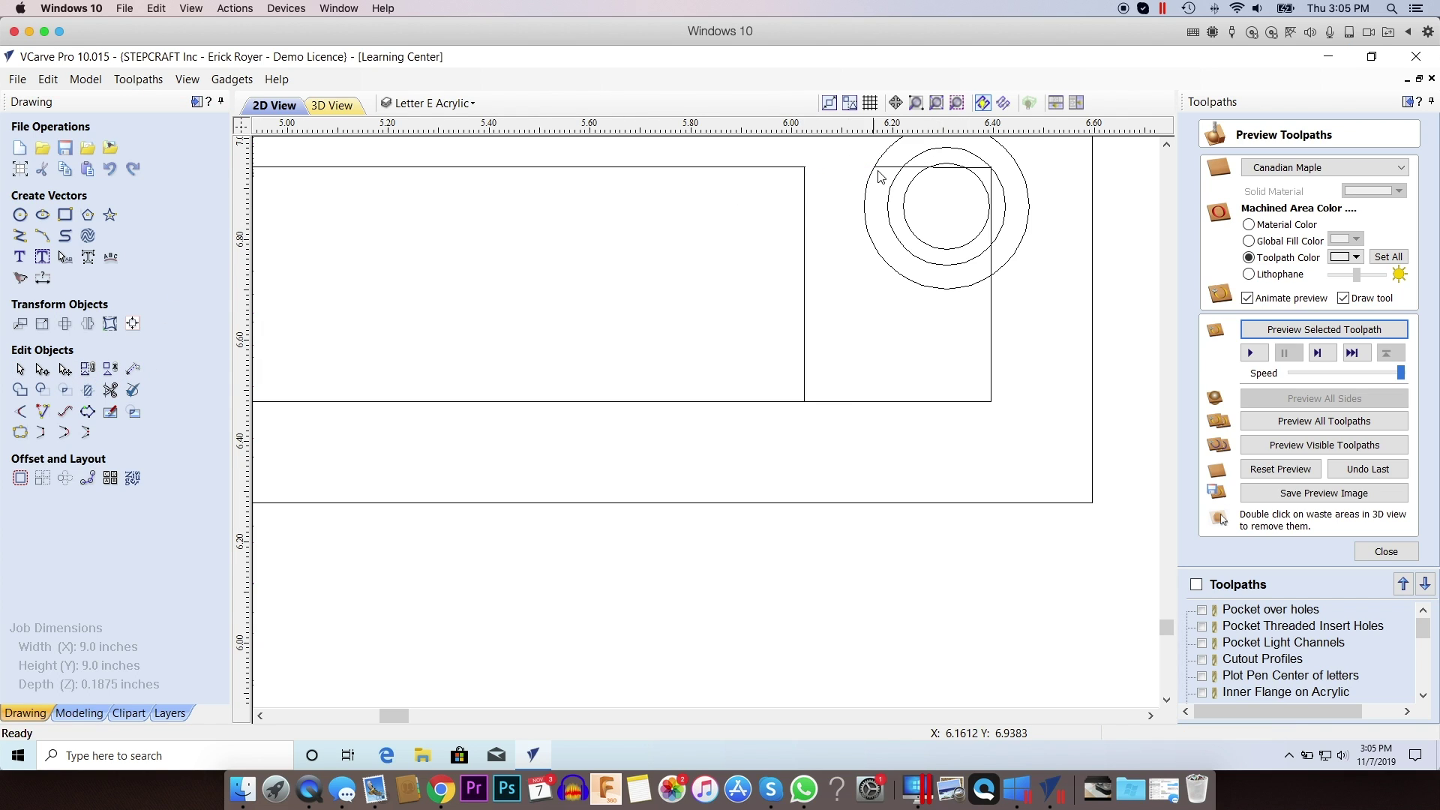
pyautogui.press('Delete')
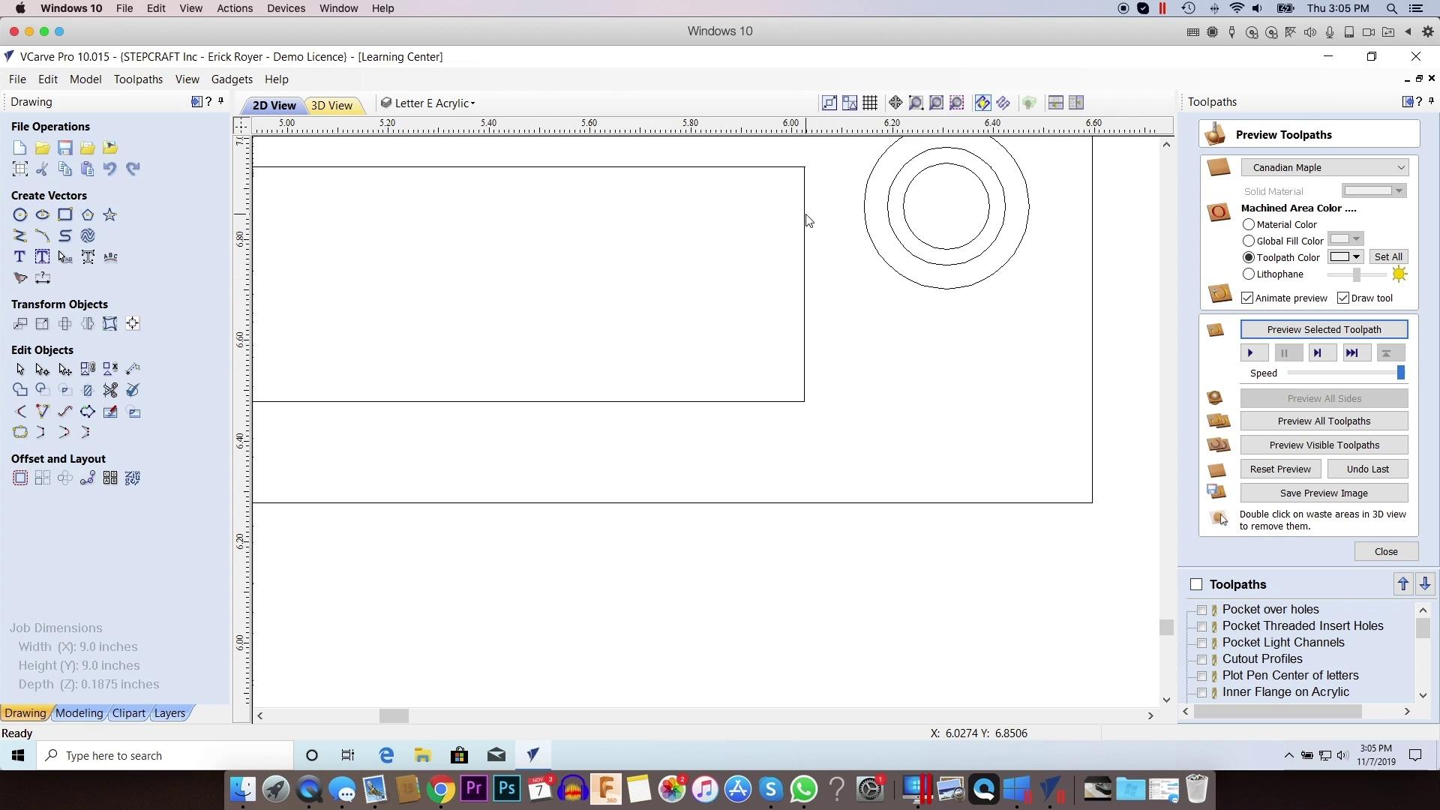
# Join the open inner outline with the vertical line at the upper arm's end, using a 0.001-inch tolerance.
pyautogui.click(797, 168)
pyautogui.keyDown('shift'); pyautogui.click(805, 282); pyautogui.keyUp('shift')
pyautogui.click(19, 431)
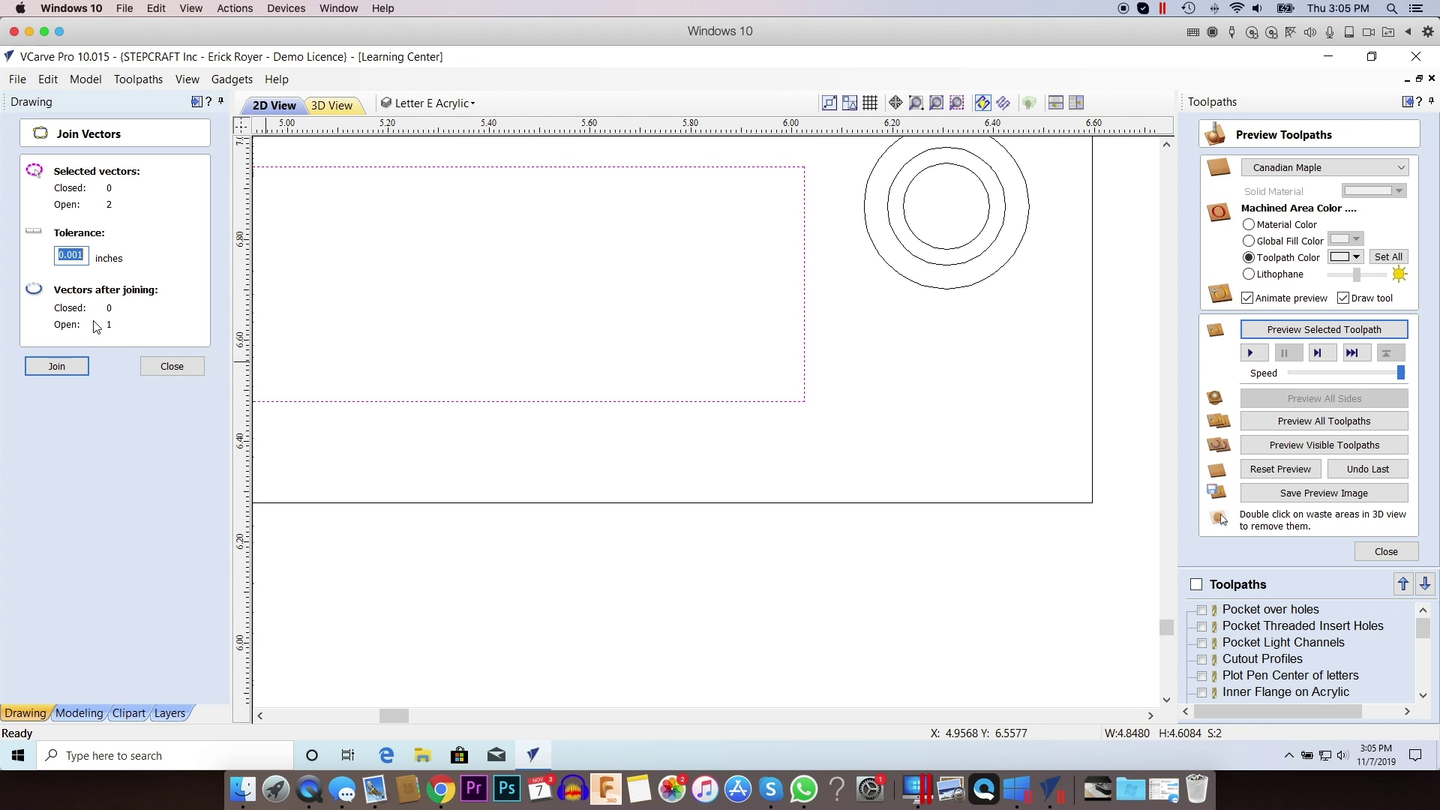
pyautogui.click(56, 366)
pyautogui.click(723, 168)
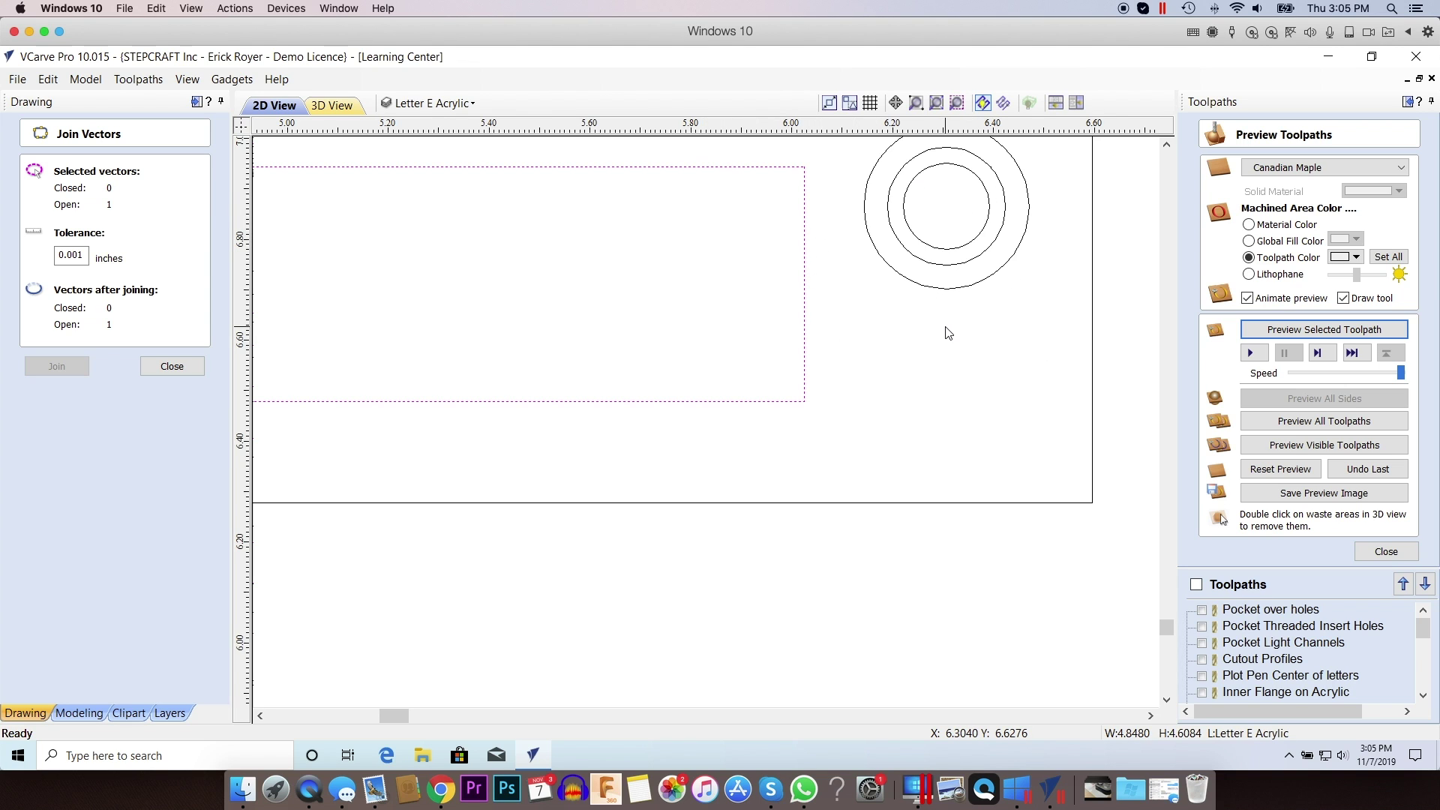
pyautogui.click(956, 103)
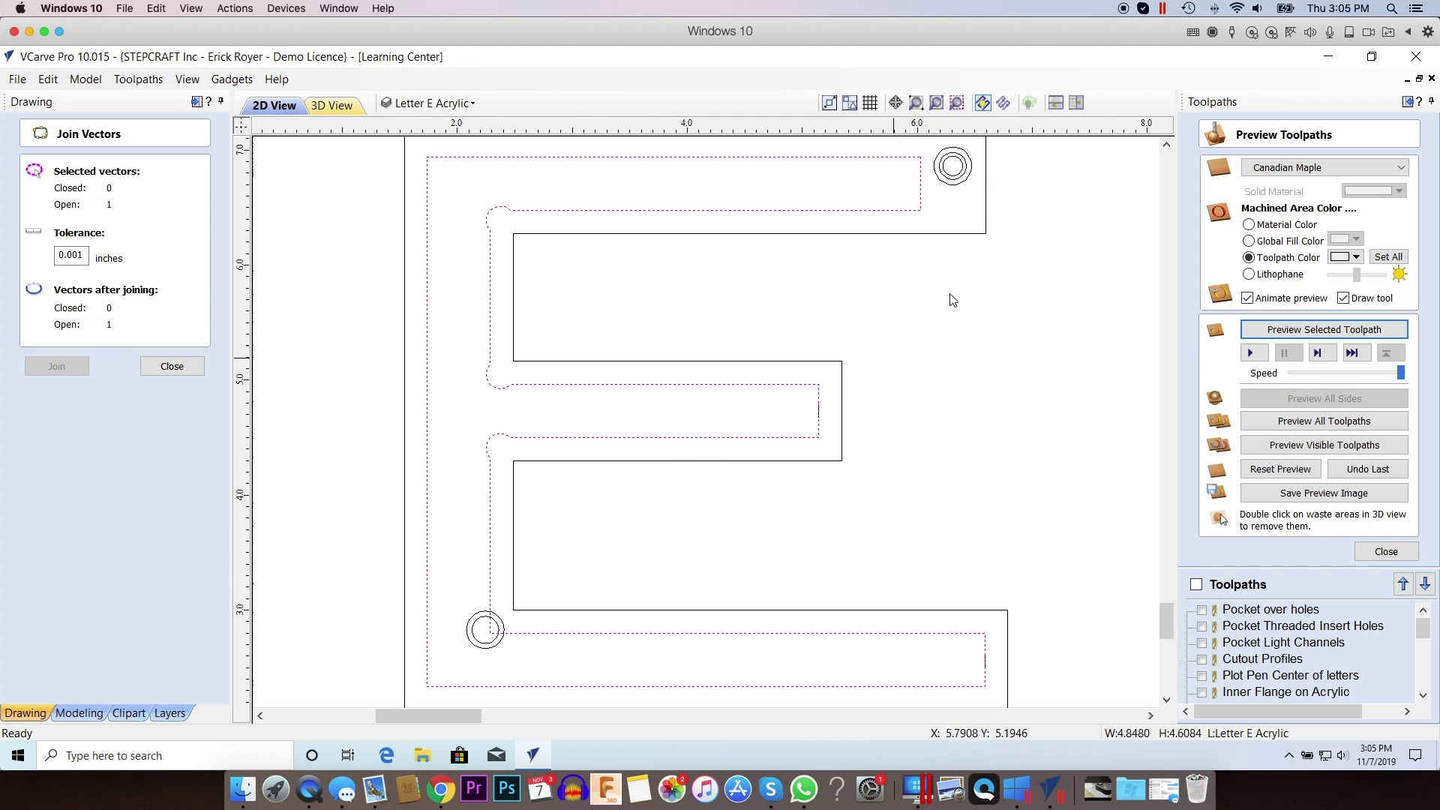
pyautogui.click(173, 367)
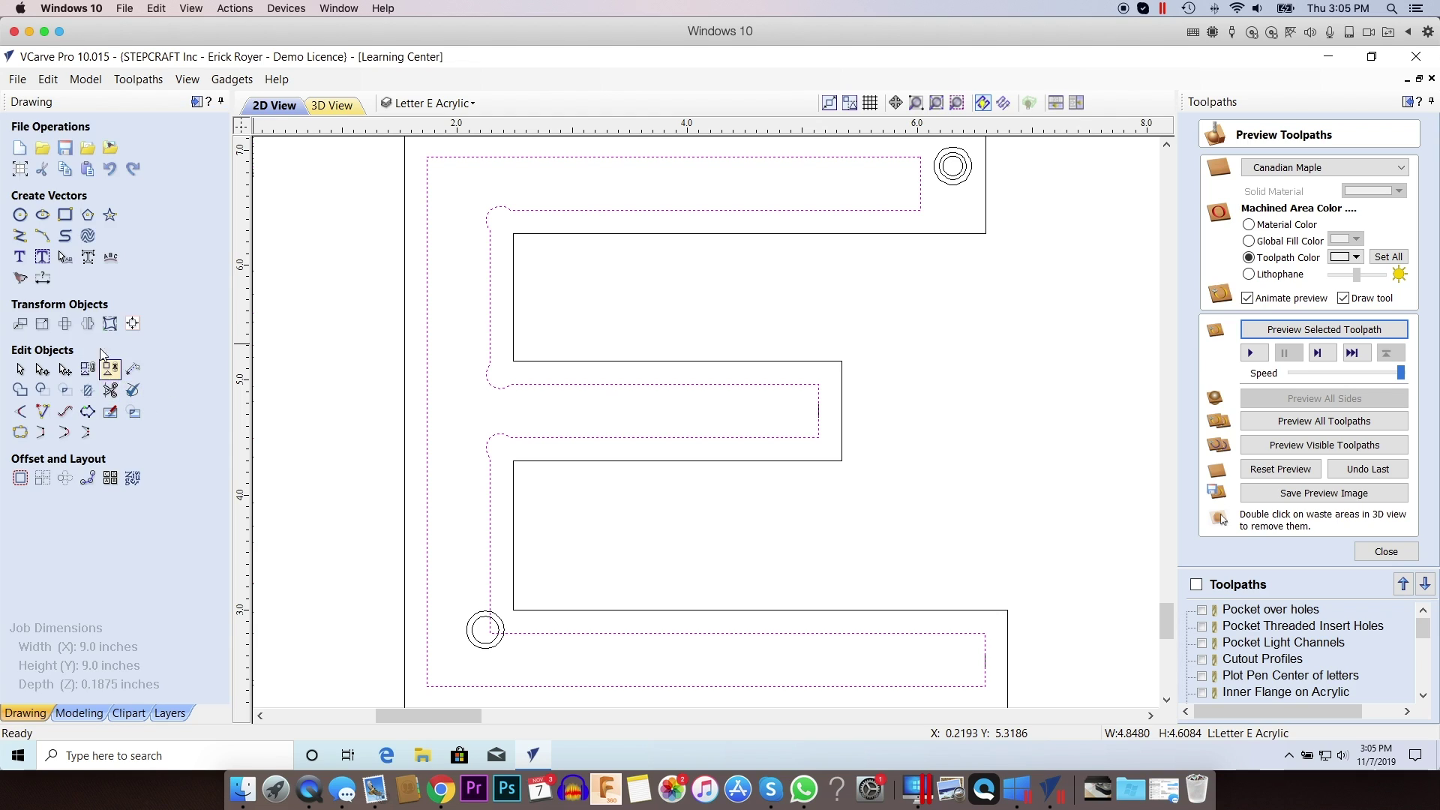
# Draw a polyline from the inner outline around the lower-left hole: 0.3 inches left, 0.55 down, about 0.5 right, and up to the lower arm's edge.
pyautogui.click(12, 235)
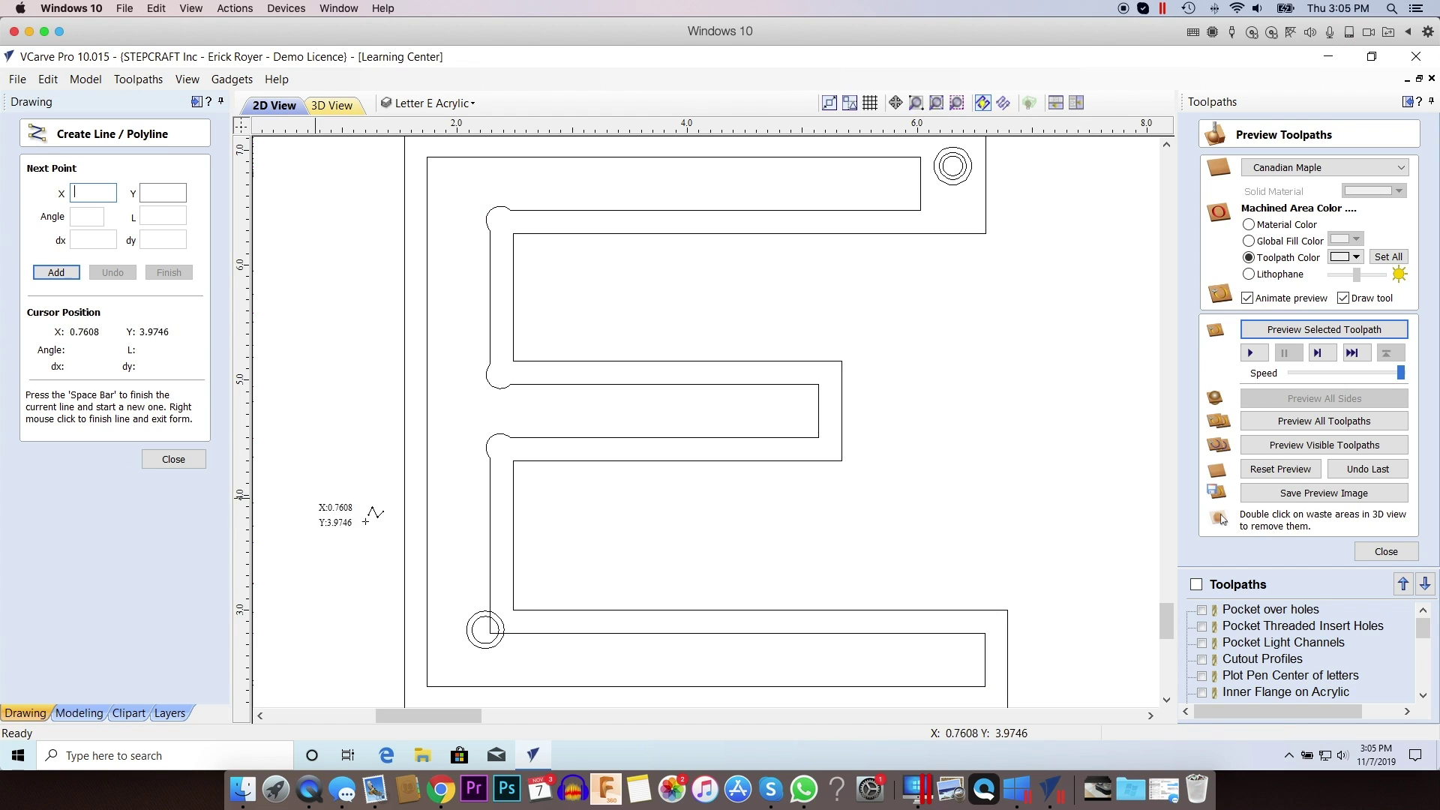
pyautogui.click(490, 599)
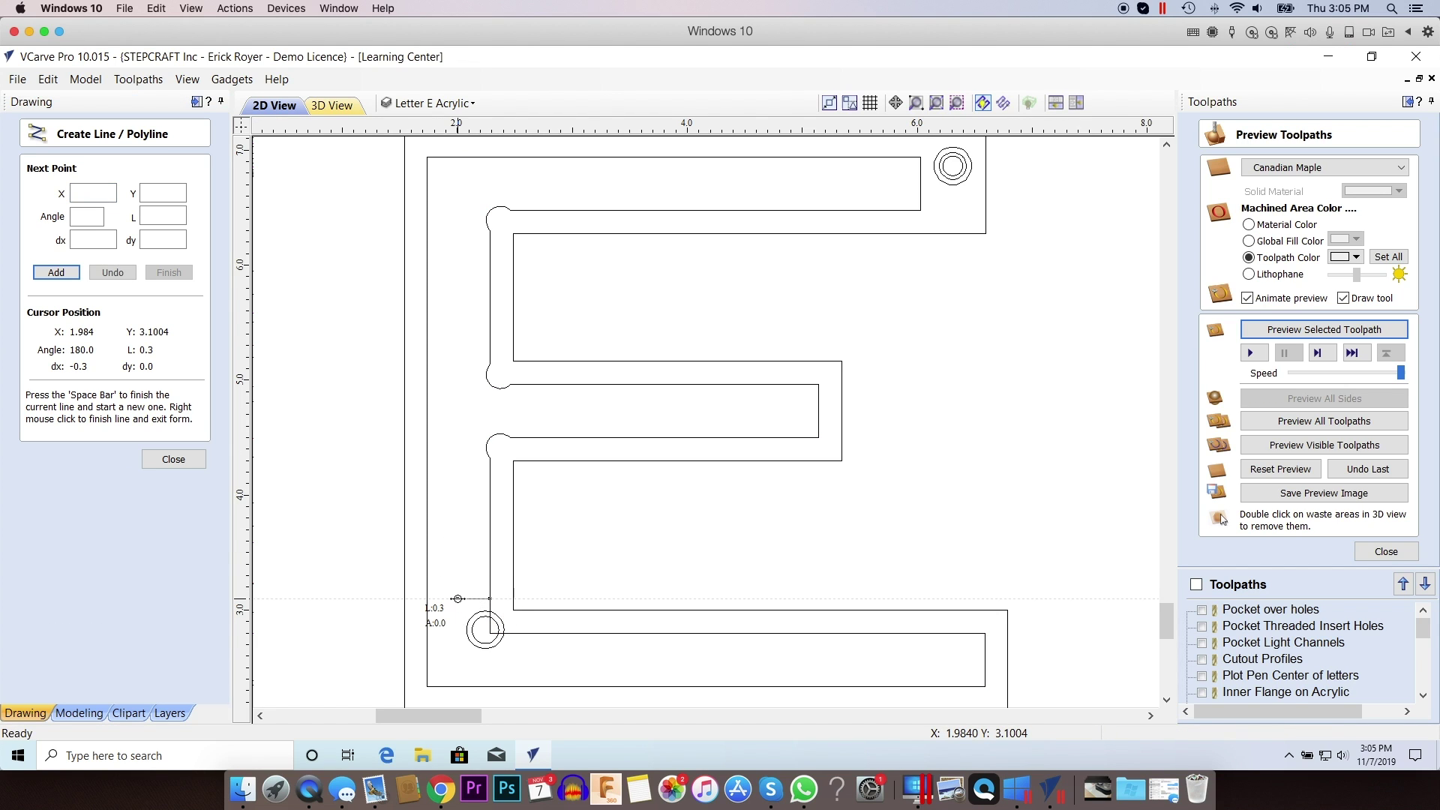
pyautogui.click(455, 599)
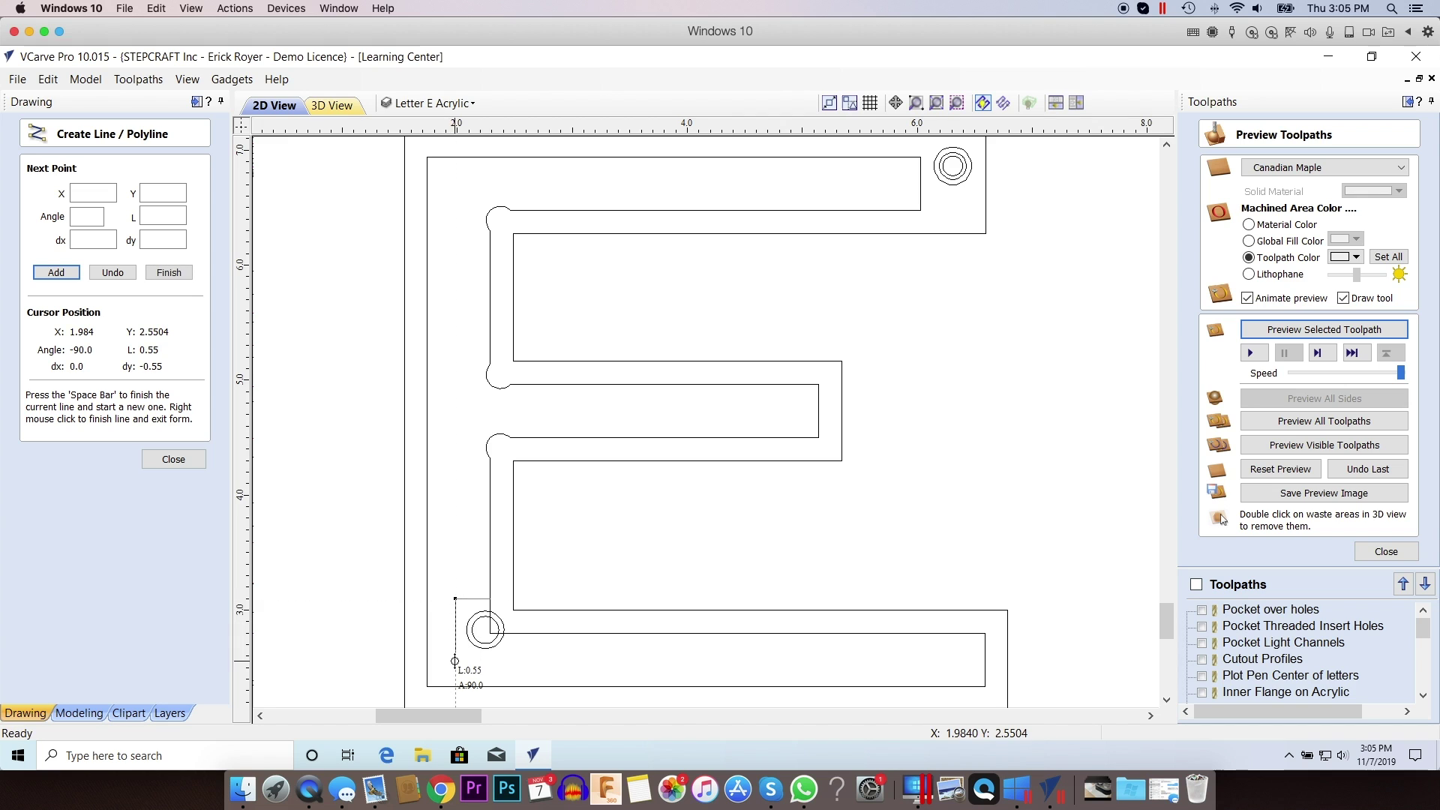
pyautogui.click(456, 662)
pyautogui.click(517, 661)
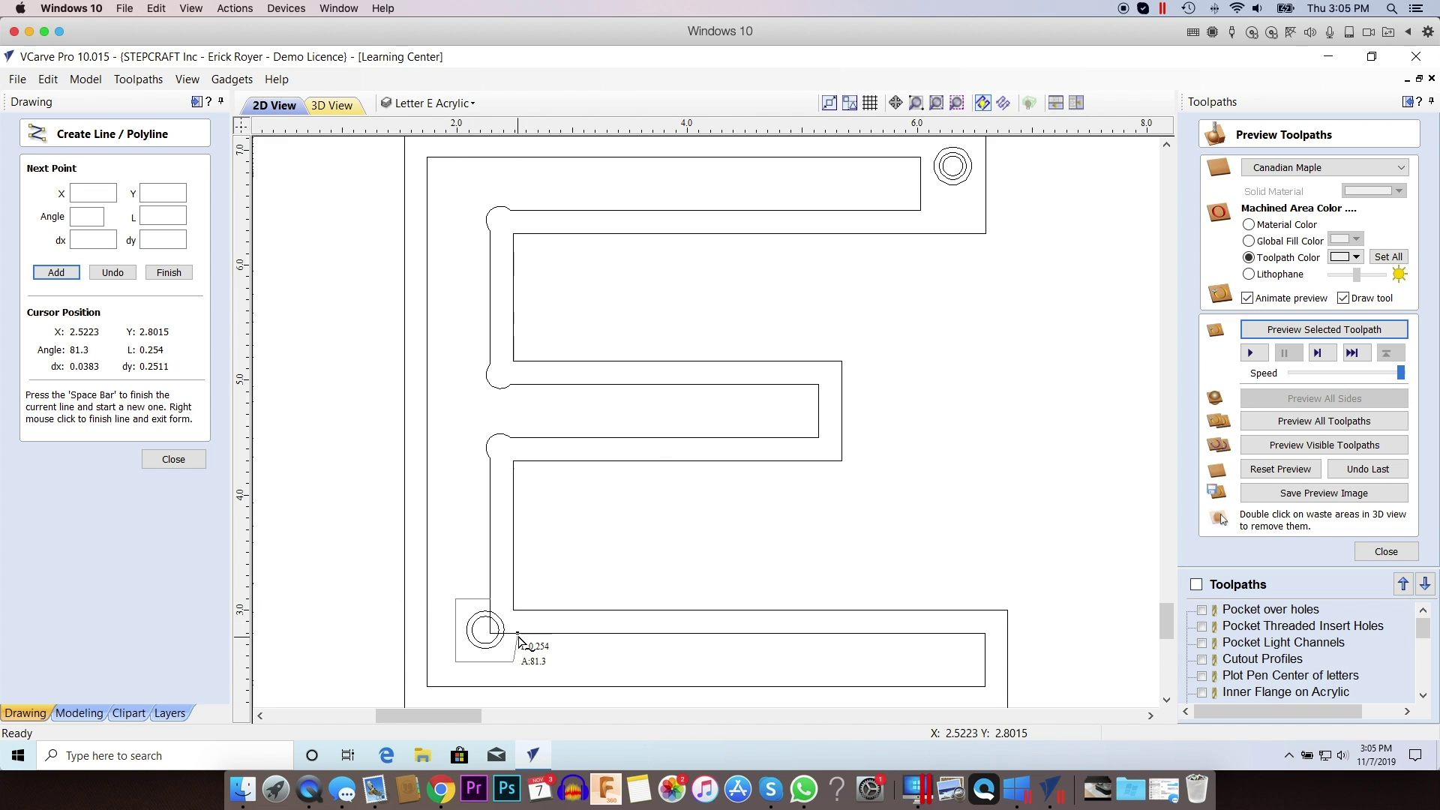
pyautogui.click(516, 633)
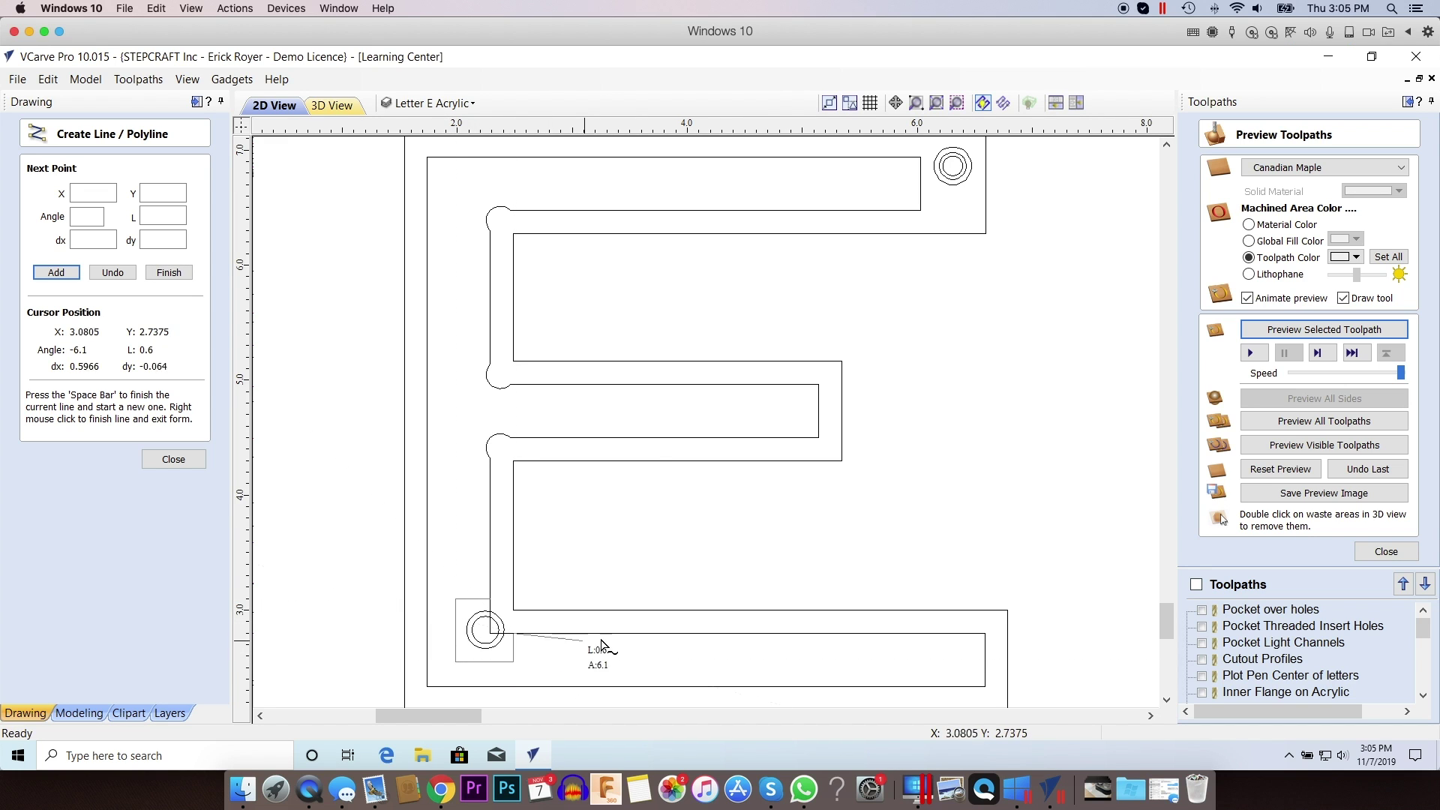
pyautogui.press('space')
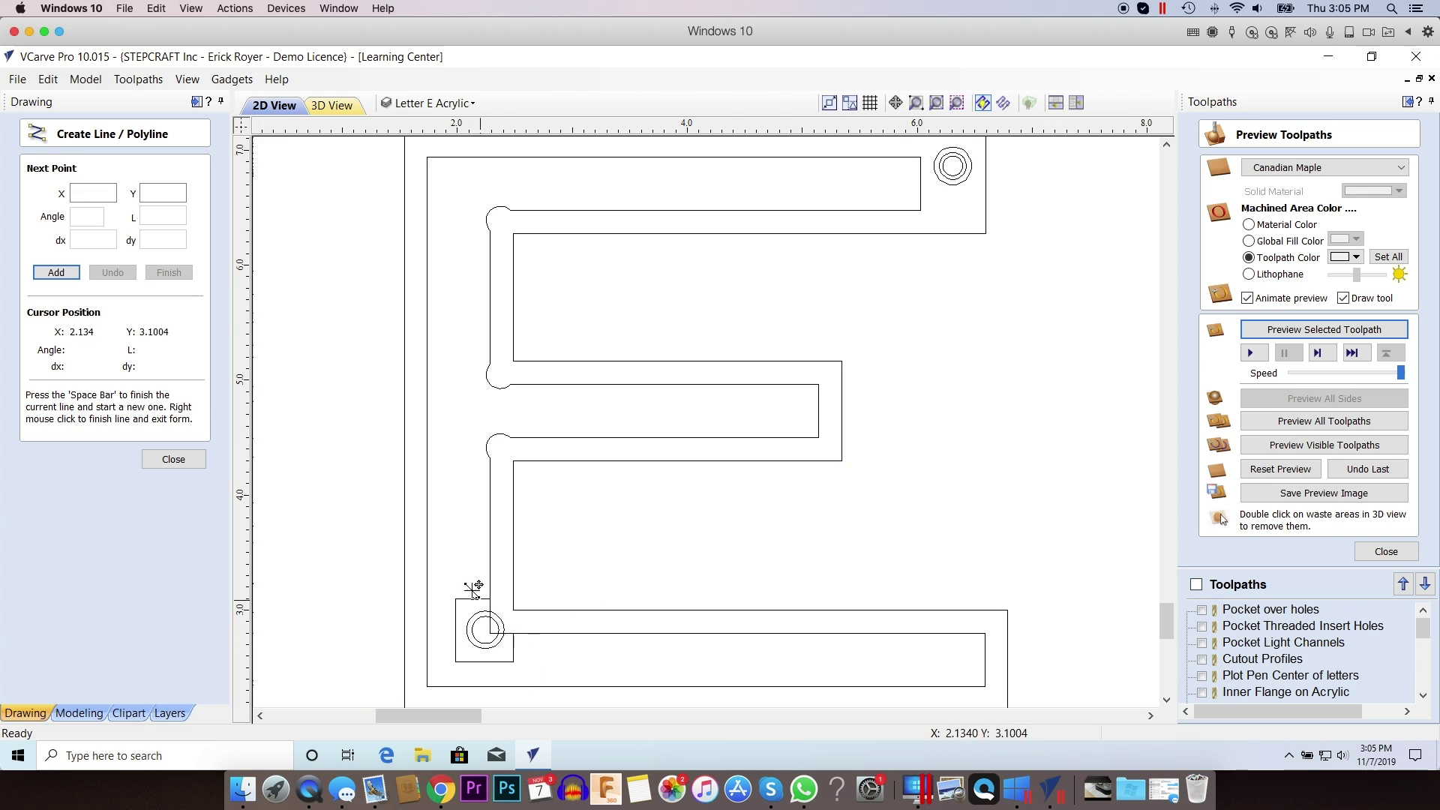
pyautogui.click(174, 459)
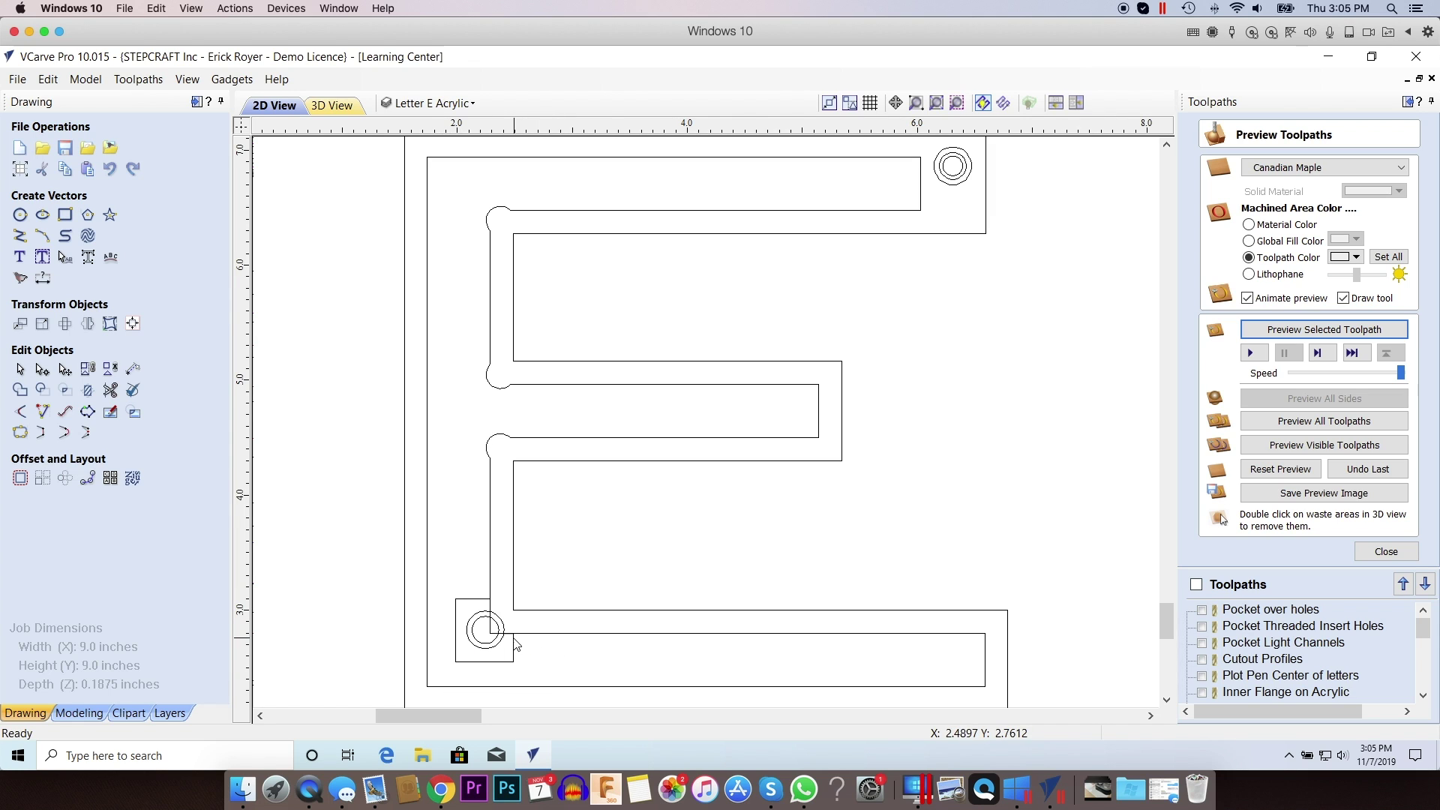
# Cut the inner outline at both ends of the new polyline and delete the corner portion crossing the lower-left hole.
pyautogui.scroll(4, 516, 639)
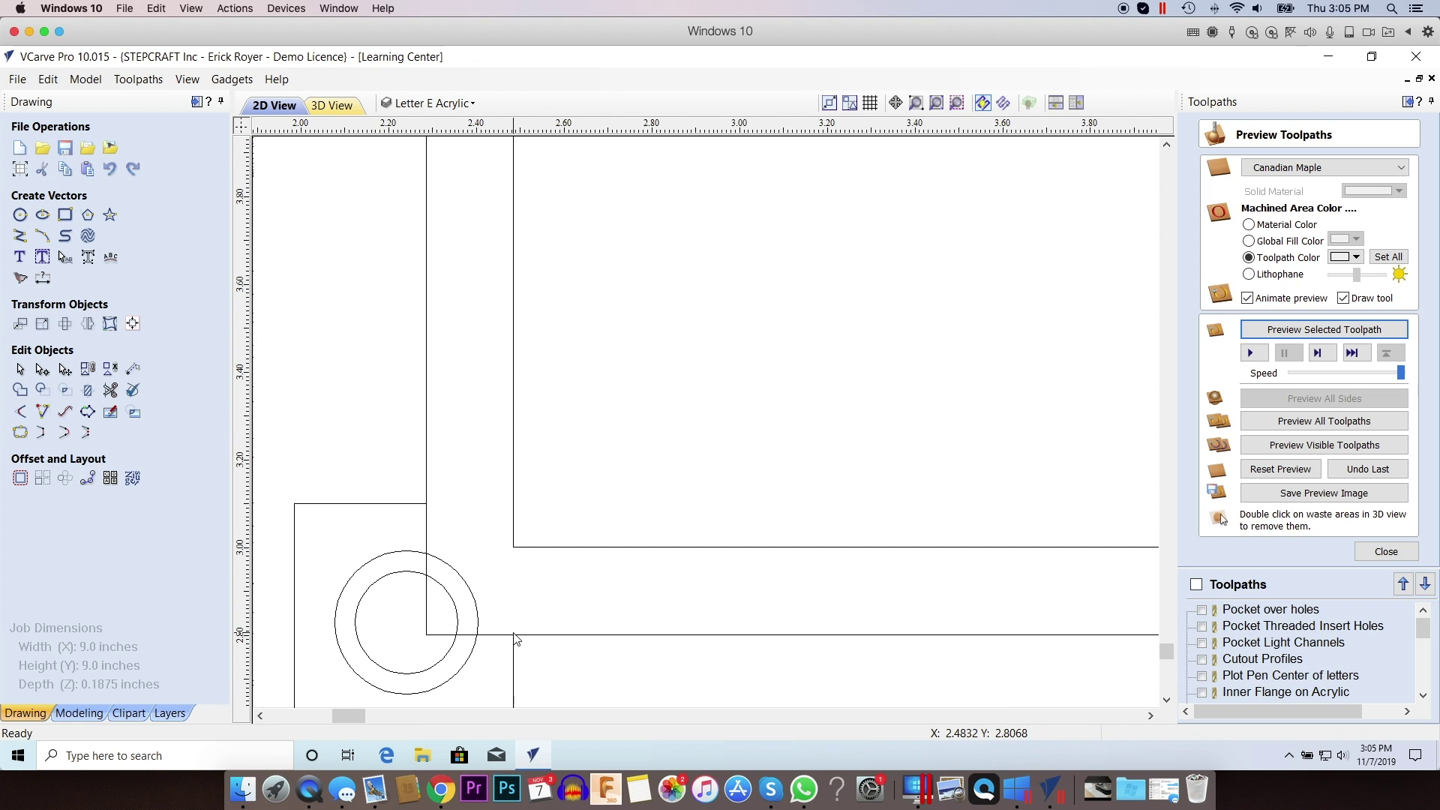
pyautogui.click(515, 636)
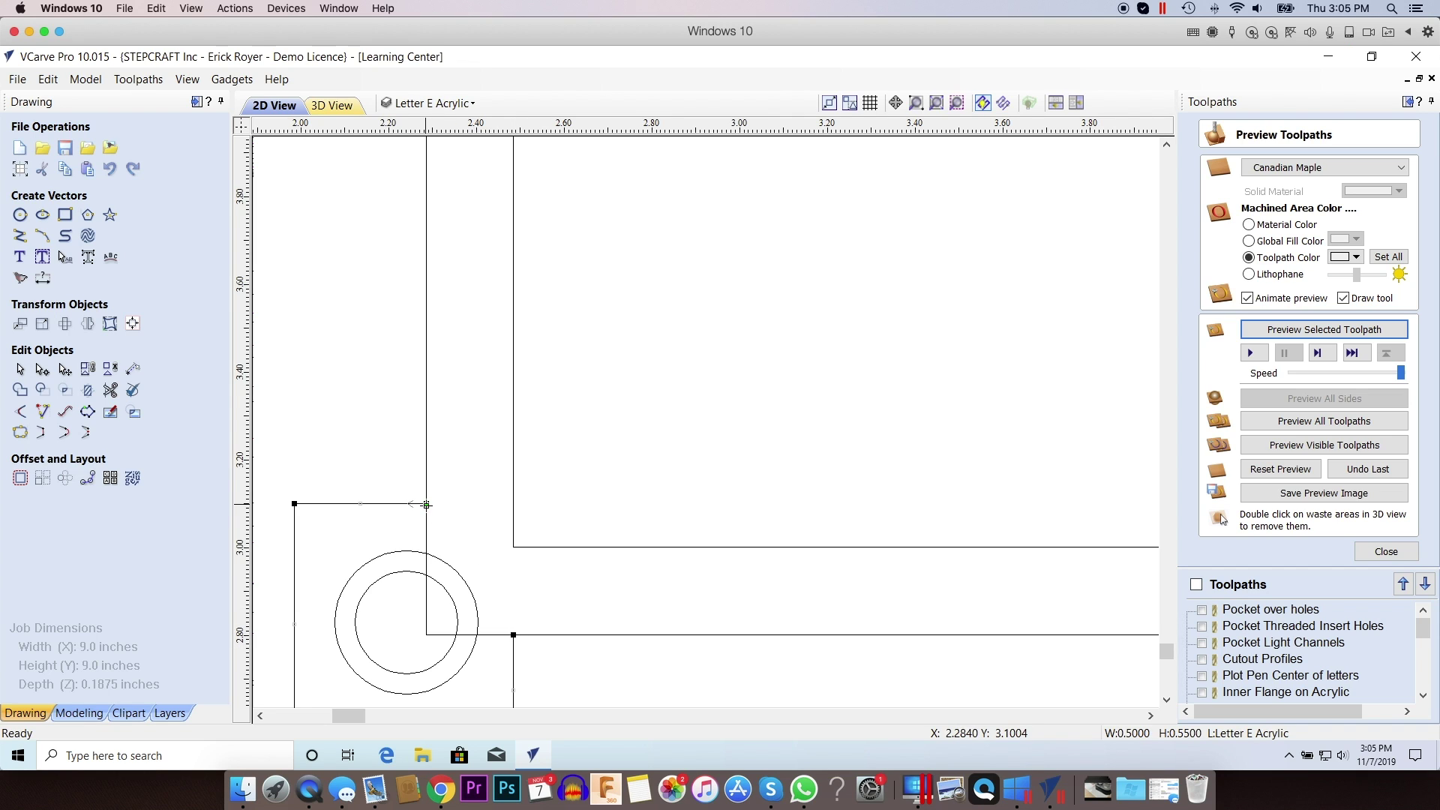
pyautogui.click(428, 521)
pyautogui.click(19, 368)
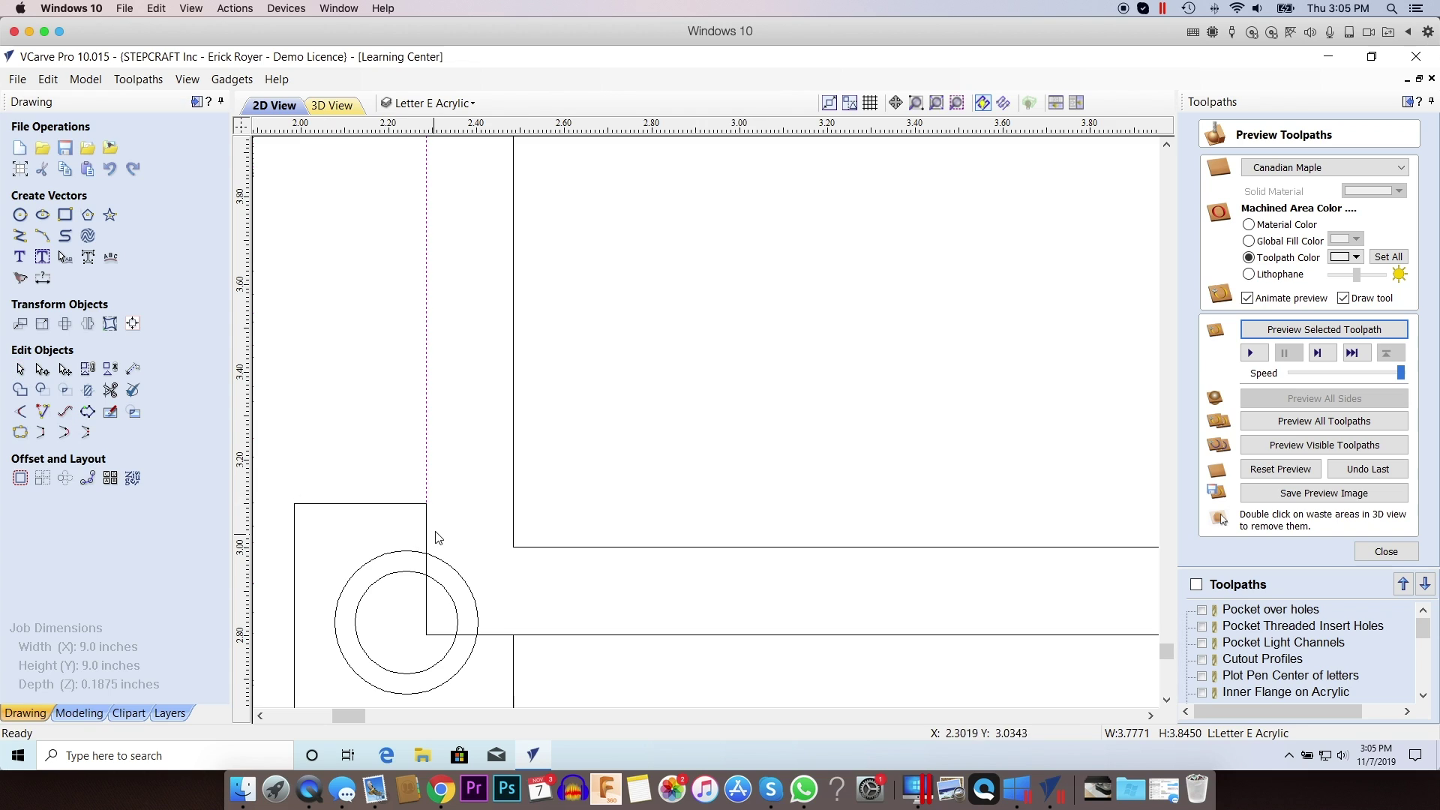
pyautogui.click(486, 634)
pyautogui.click(472, 677)
# Try to join the open inner outline with the polyline around the lower-left hole.
pyautogui.click(427, 479)
pyautogui.keyDown('shift'); pyautogui.click(402, 506); pyautogui.keyUp('shift')
pyautogui.click(20, 432)
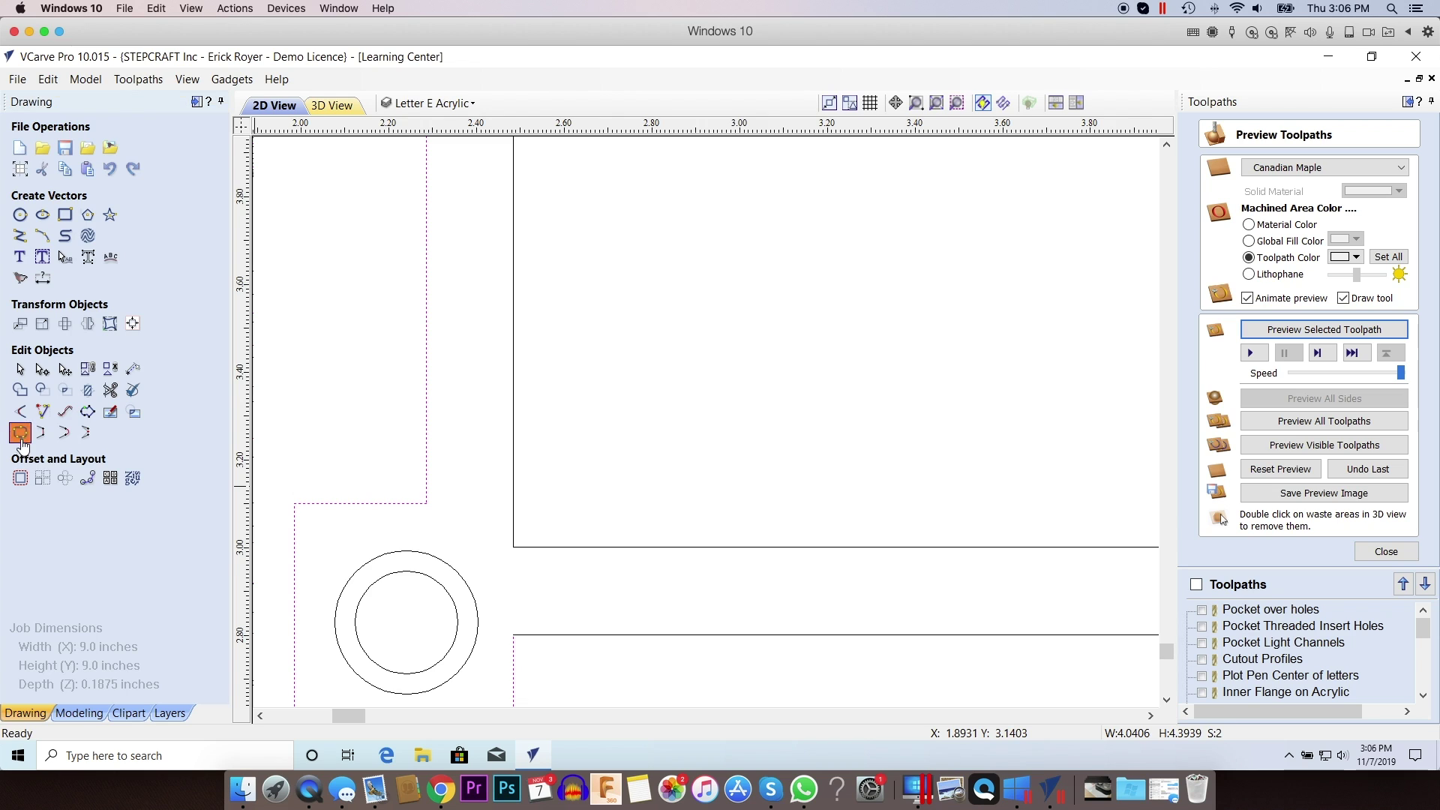
pyautogui.click(146, 370)
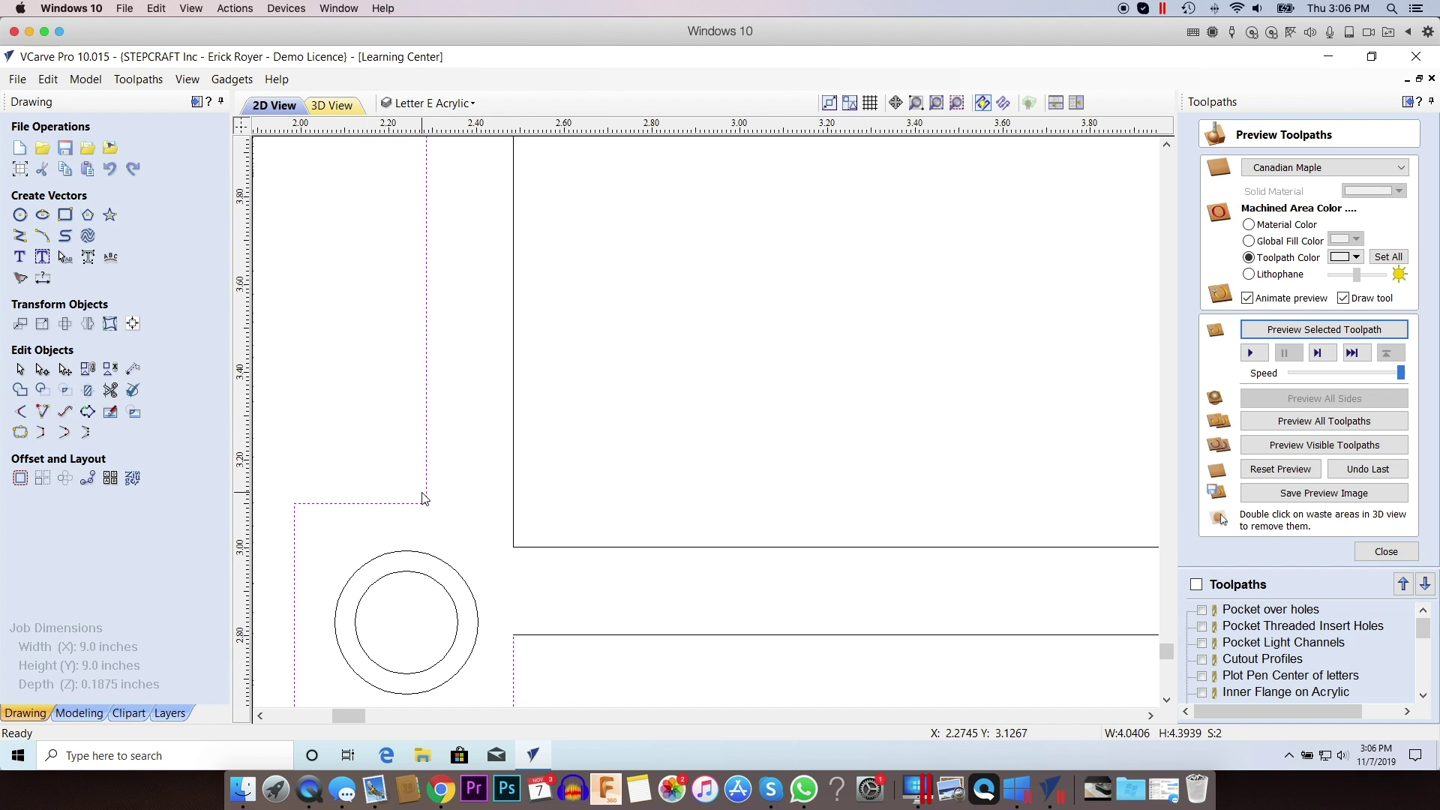
# Trim the tiny overhangs where the polyline around the lower-left hole meets the inner outline, rejoining the trimmed sections automatically.
pyautogui.scroll(5, 427, 510)
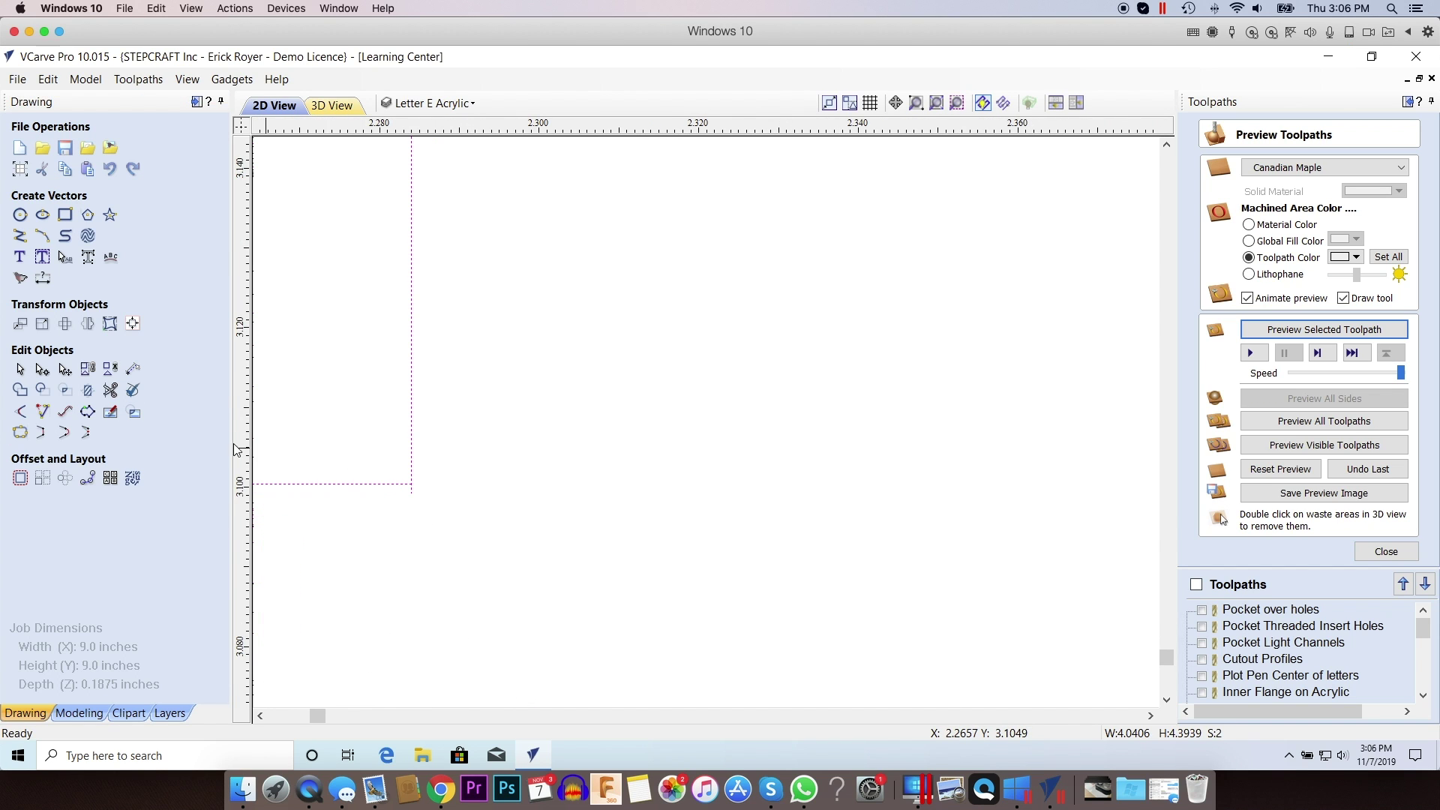
pyautogui.click(88, 391)
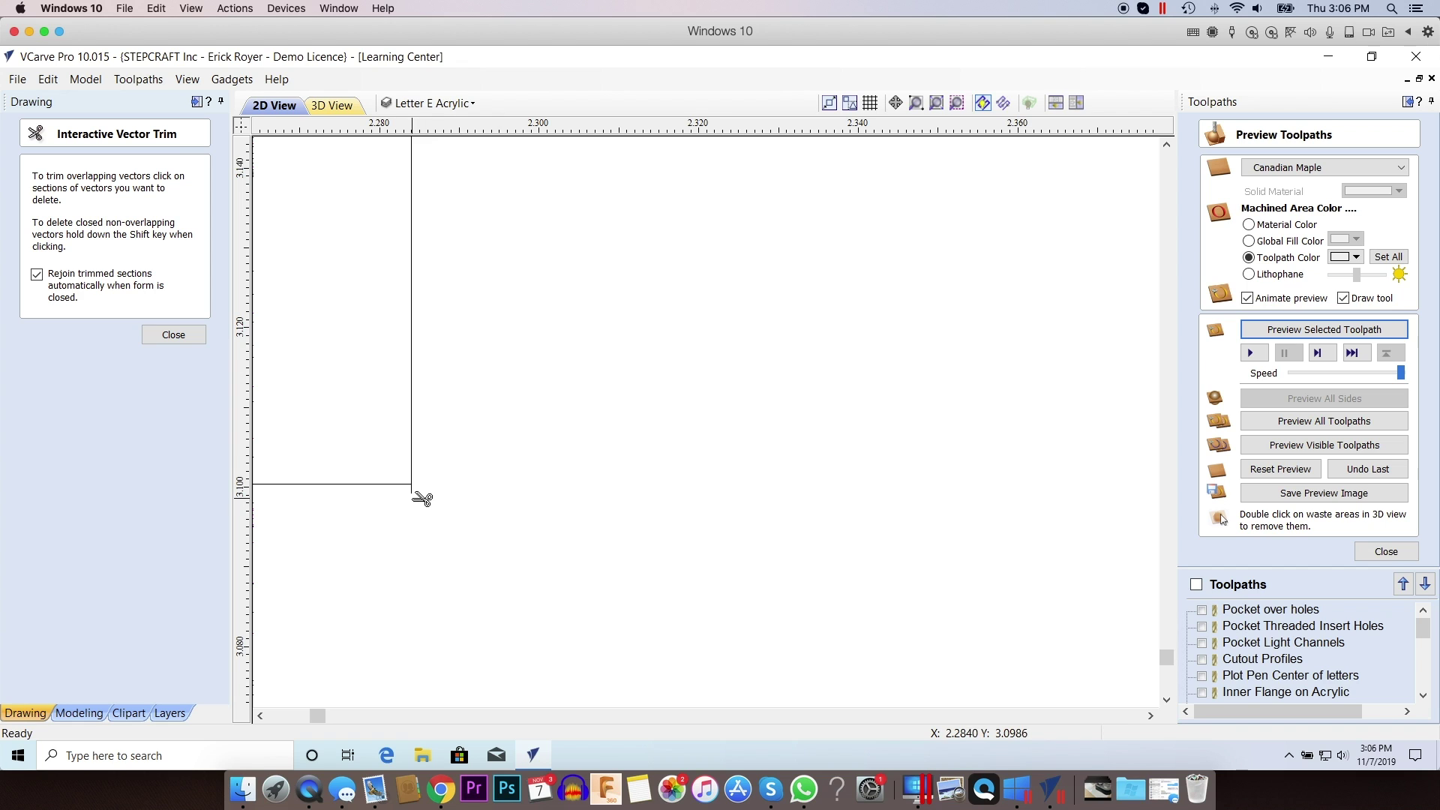
pyautogui.scroll(-5, 600, 545)
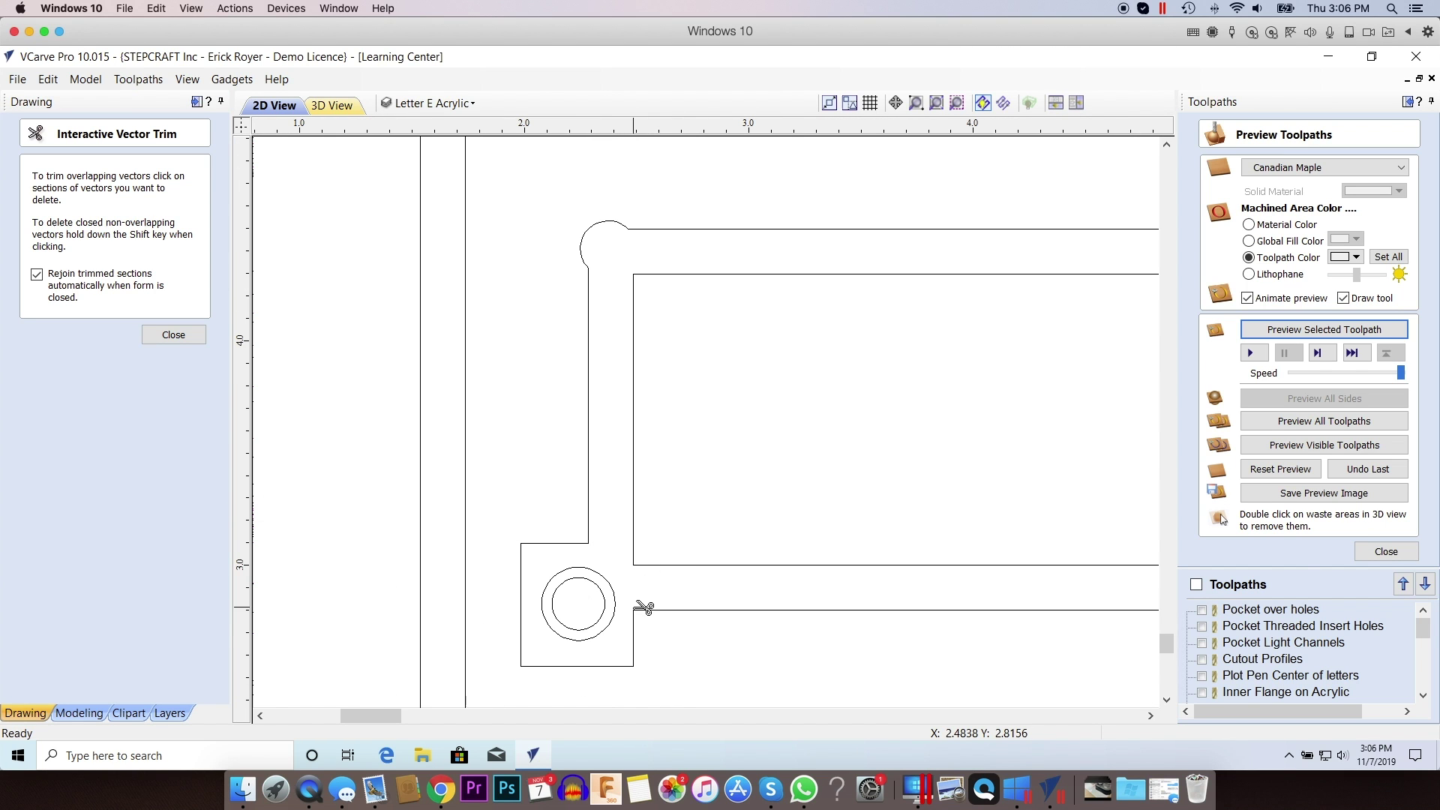
pyautogui.scroll(5, 642, 603)
pyautogui.scroll(-3, 642, 609)
pyautogui.scroll(5, 640, 630)
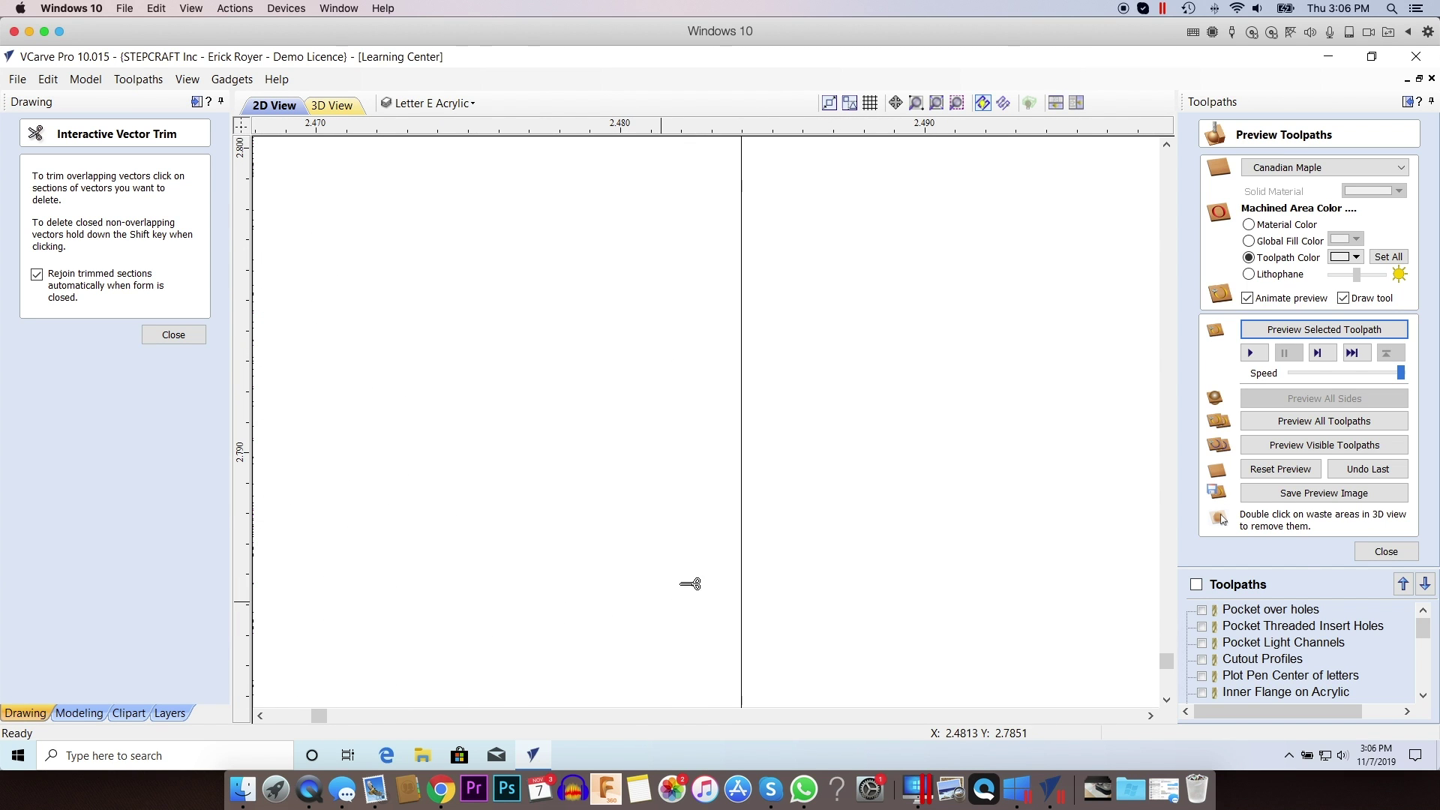
pyautogui.click(729, 251)
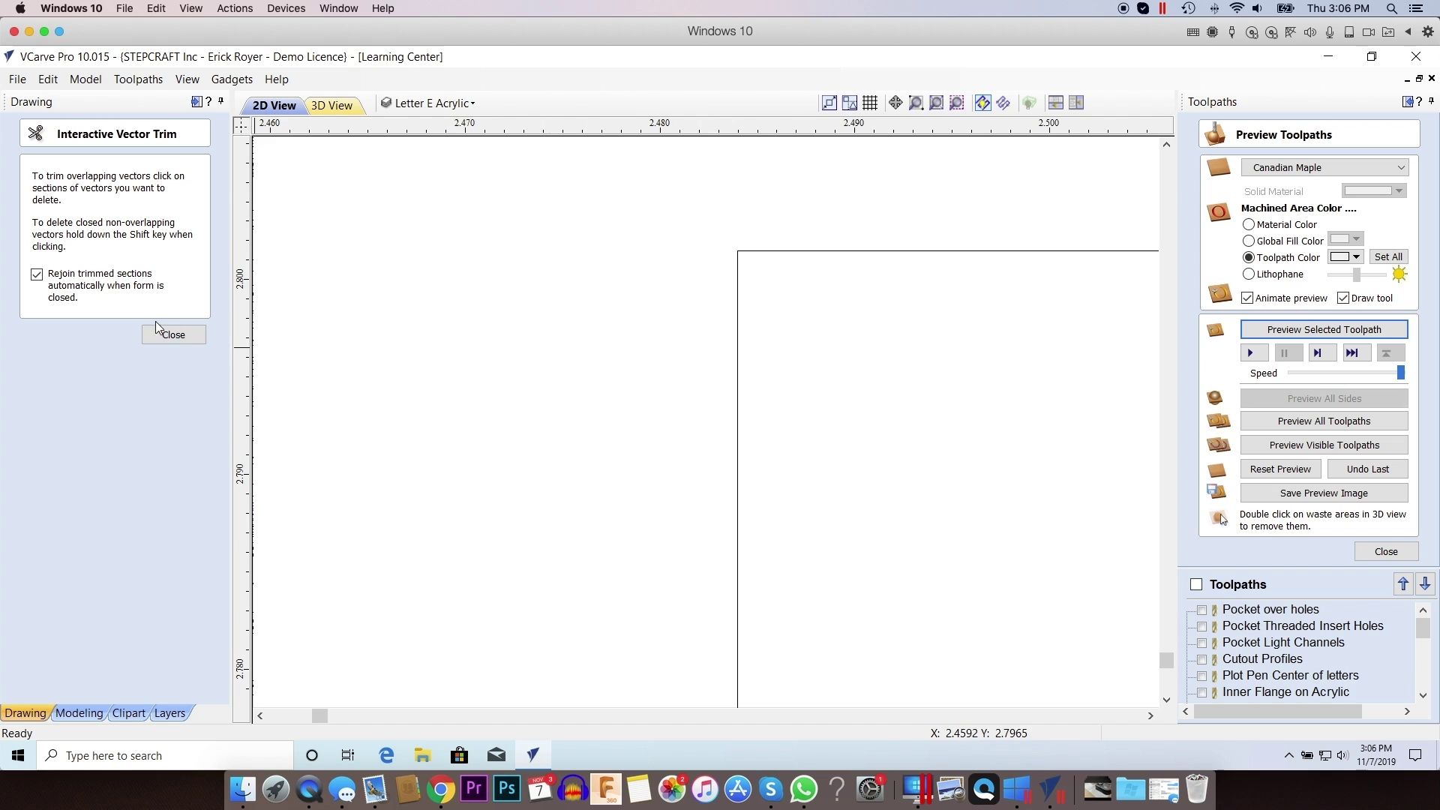
pyautogui.click(175, 336)
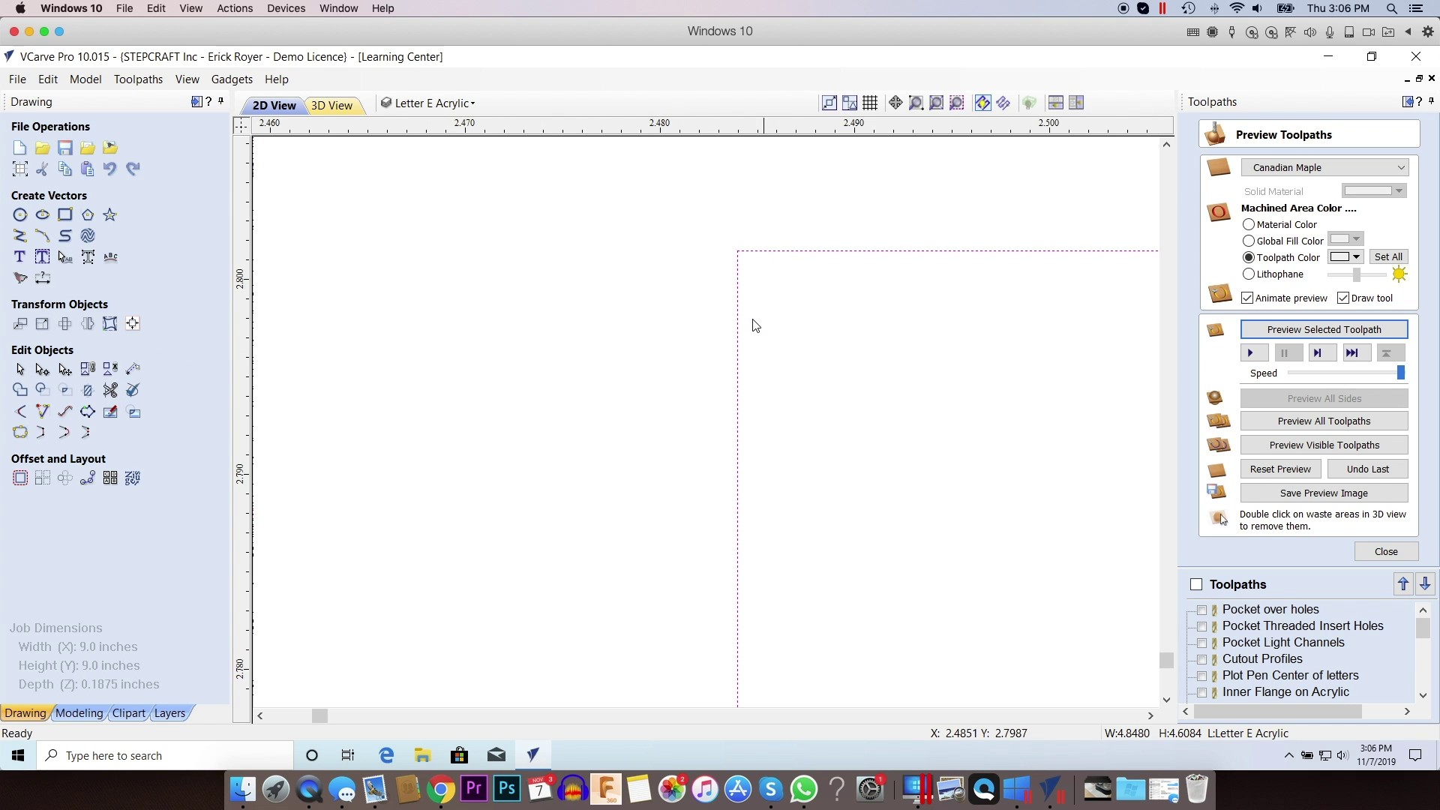
pyautogui.scroll(-5, 774, 351)
pyautogui.scroll(-3, 766, 369)
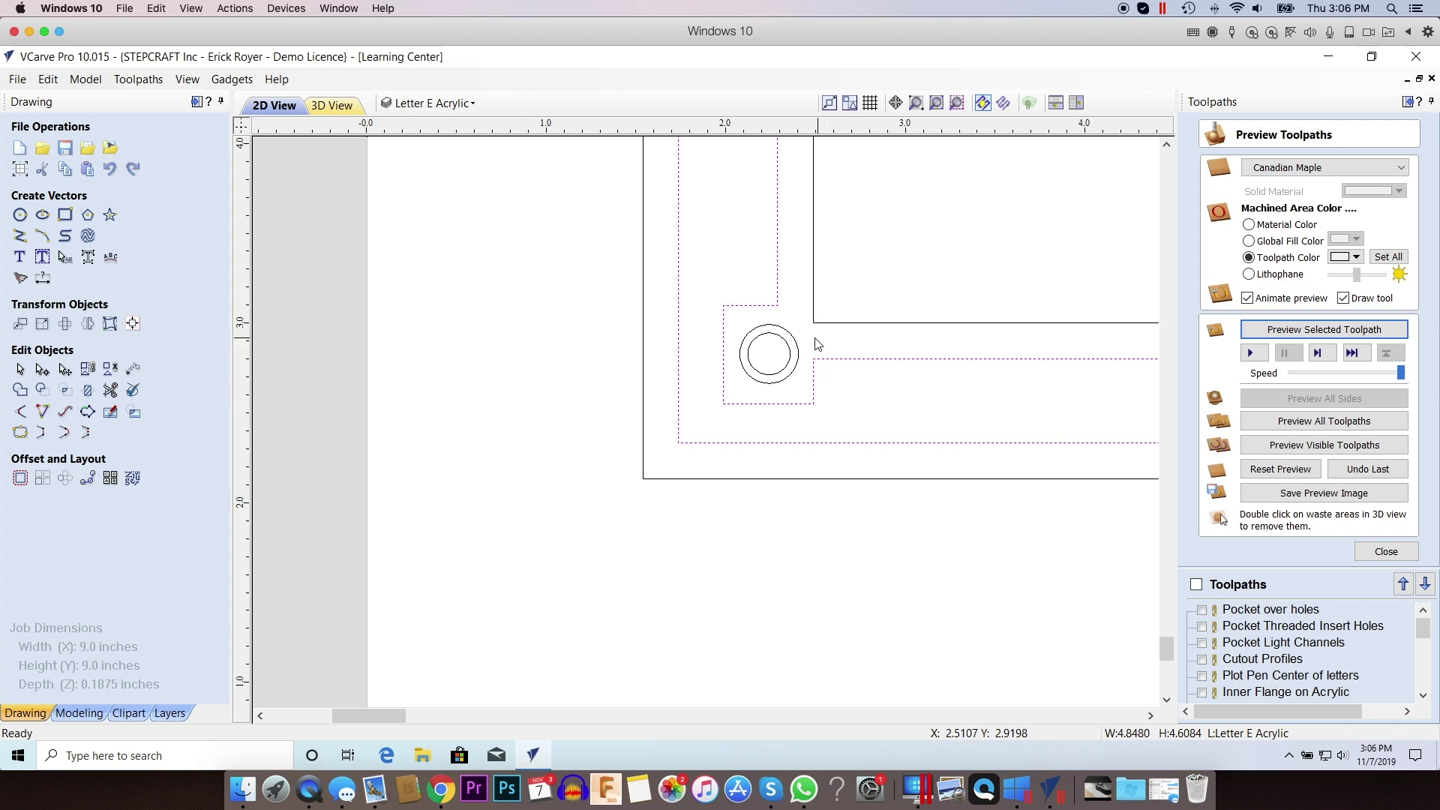
pyautogui.hscroll(3, 852, 373)
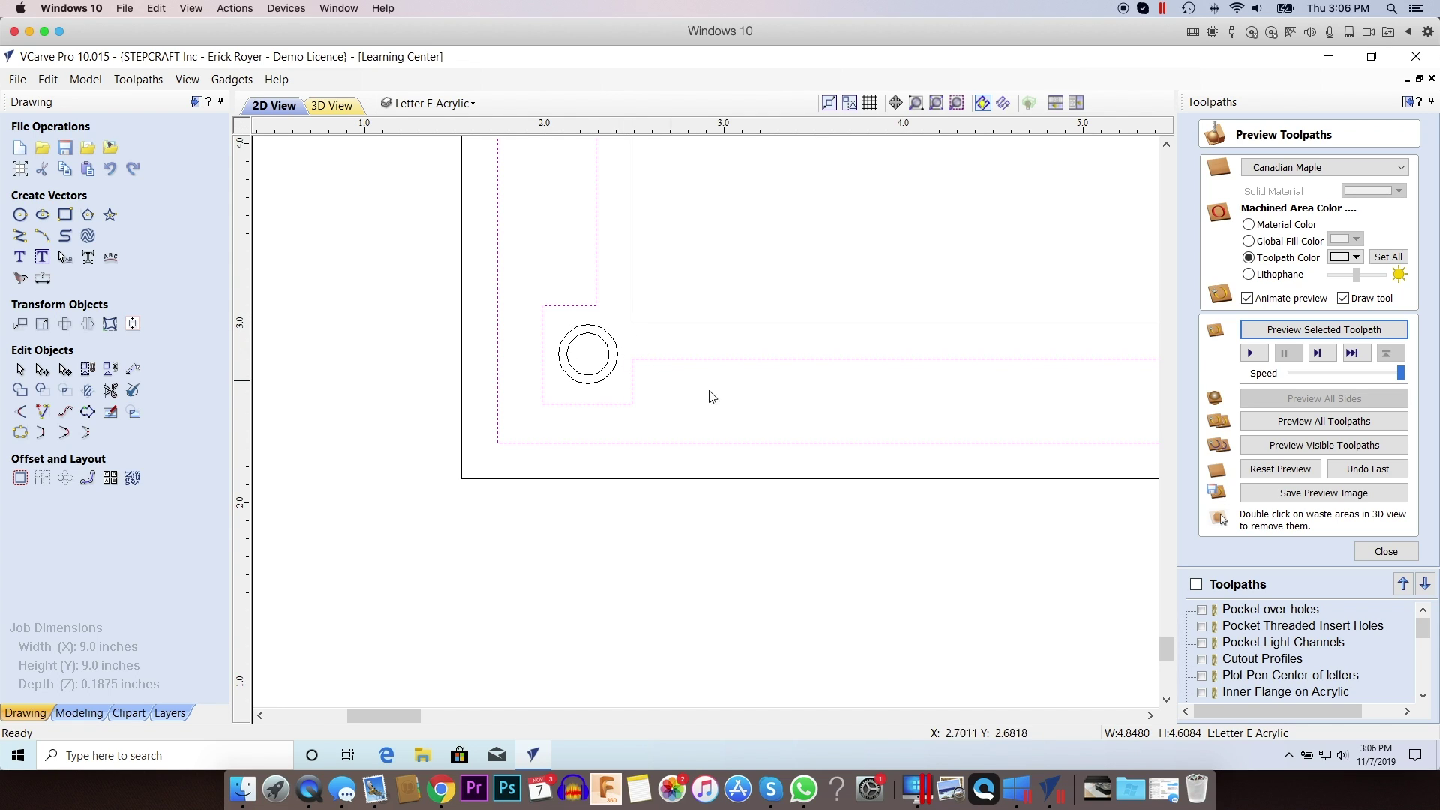
pyautogui.click(956, 103)
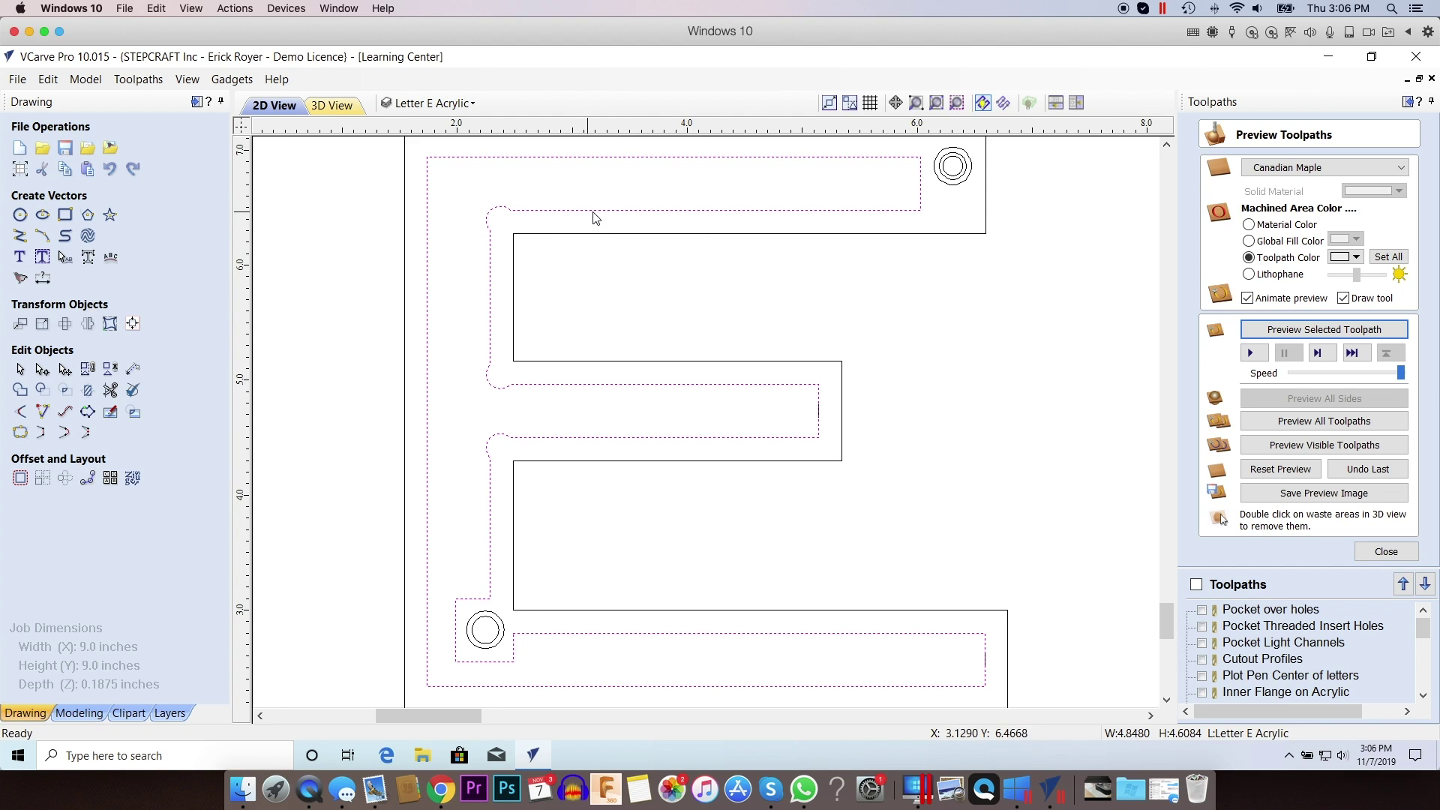
# Offset the acrylic E's outer outline outwards by 0.05 inches with sharp offset corners.
pyautogui.click(608, 234)
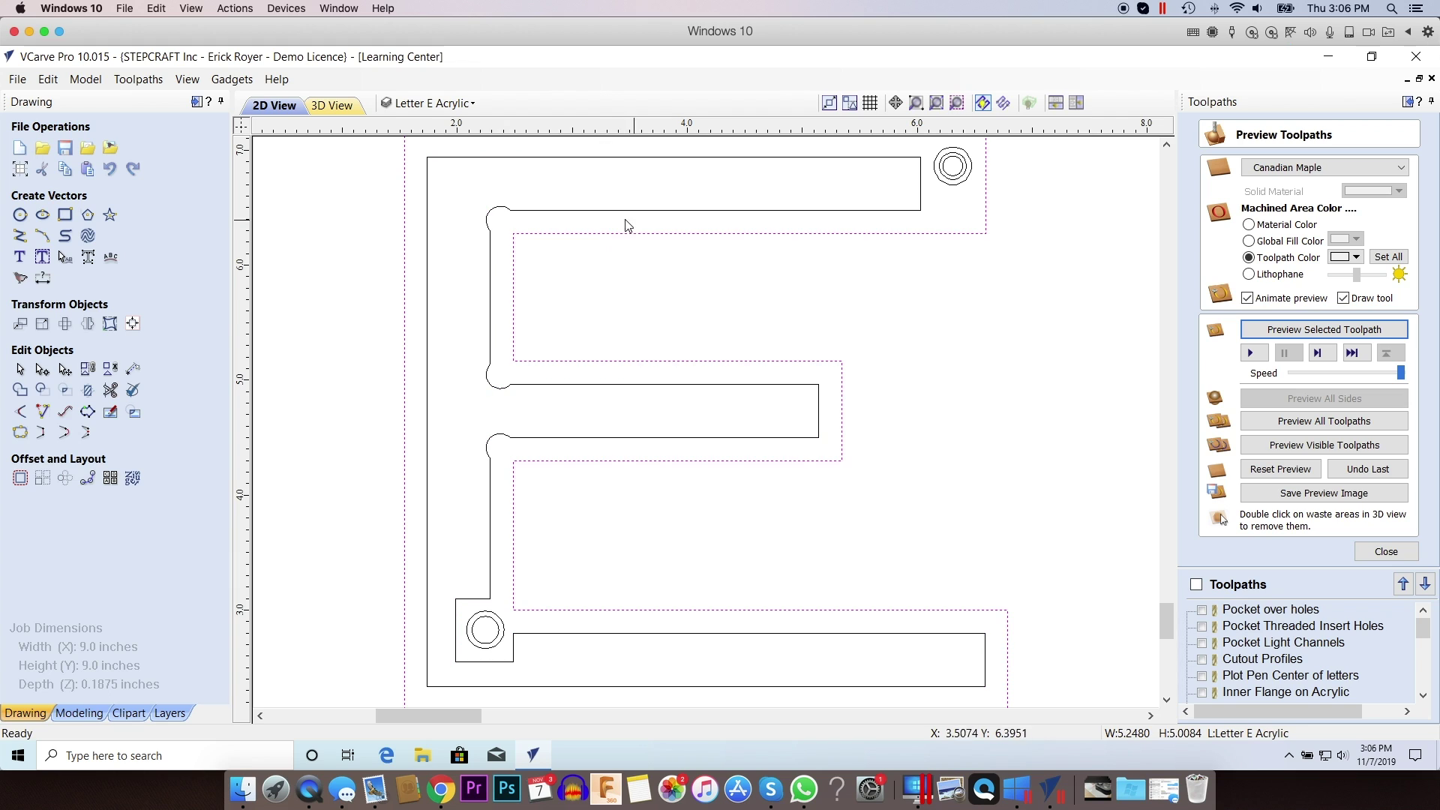
pyautogui.click(635, 242)
pyautogui.click(635, 240)
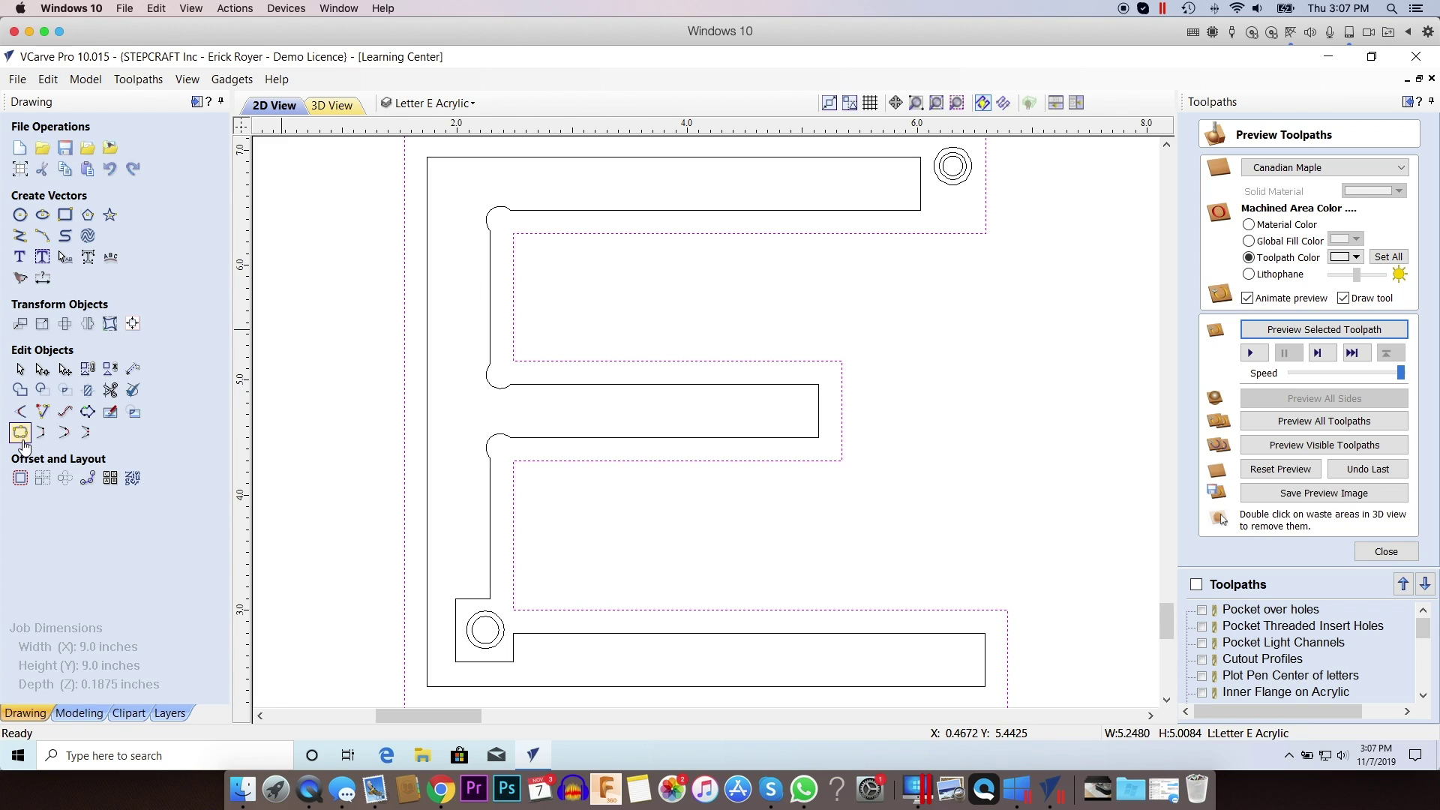
pyautogui.click(21, 481)
pyautogui.click(109, 276)
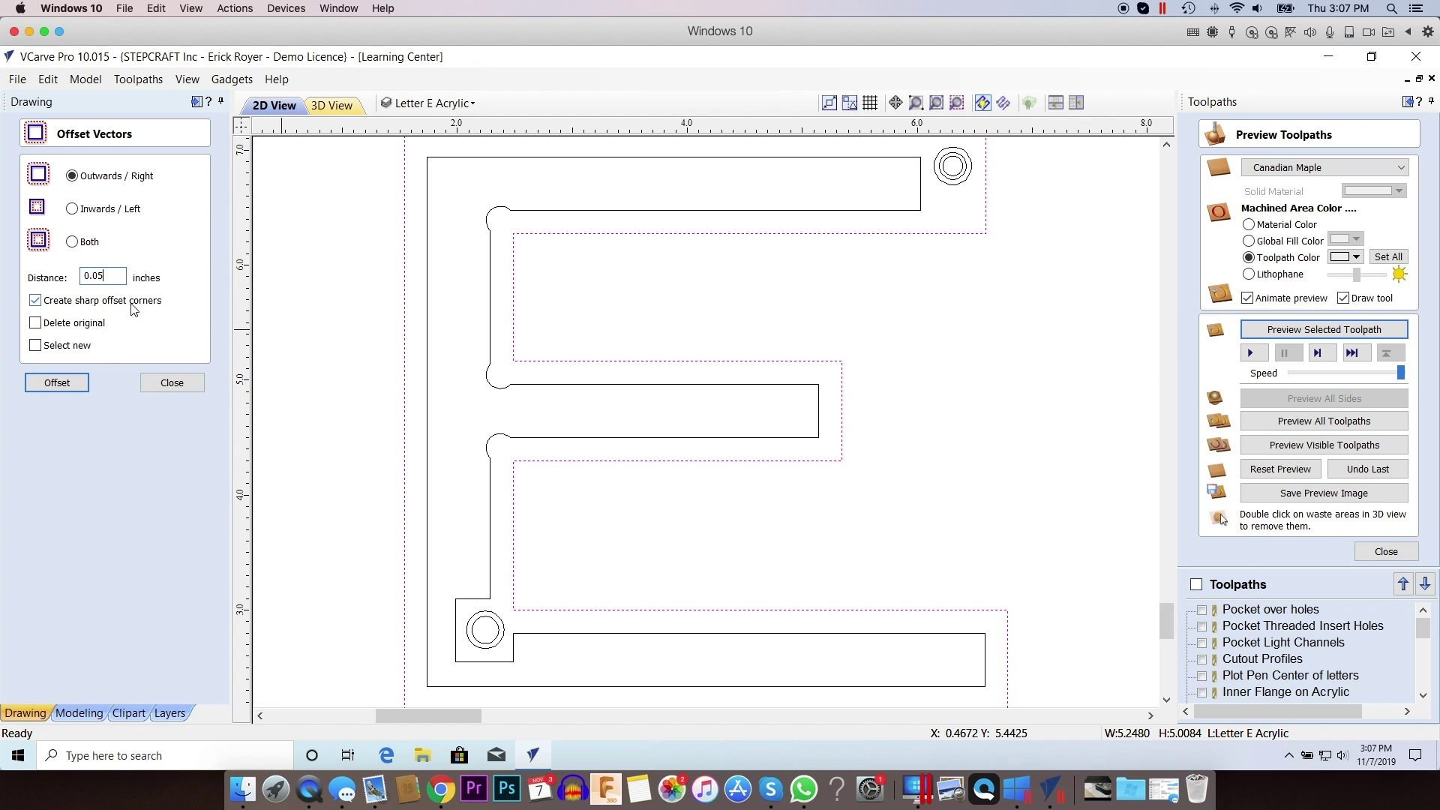
pyautogui.click(60, 384)
# Check the 0.05-inch outer offset against the acrylic E's inner and original outer outlines, then view the whole letter.
pyautogui.click(843, 244)
pyautogui.click(844, 237)
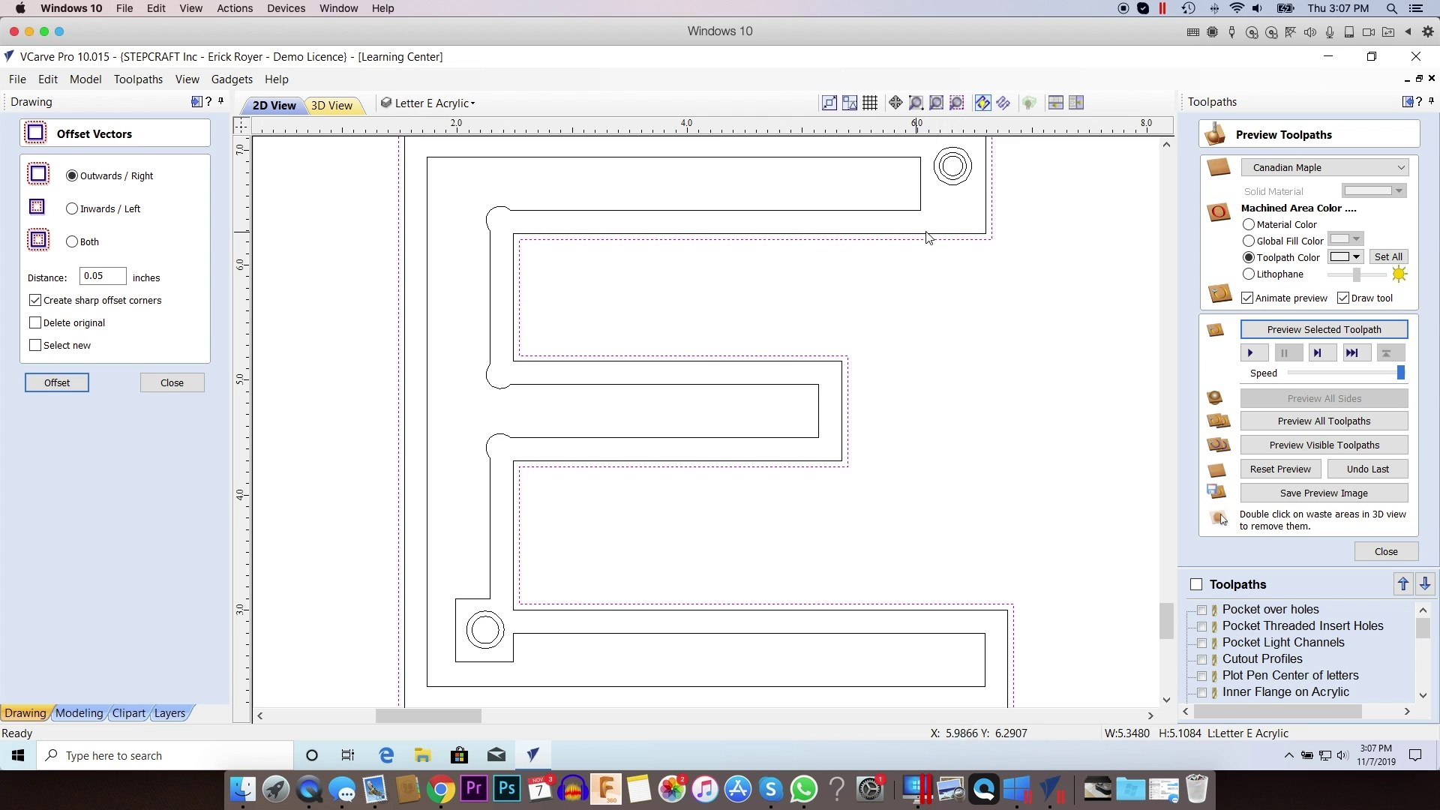
pyautogui.keyDown('shift'); pyautogui.click(817, 222); pyautogui.keyUp('shift')
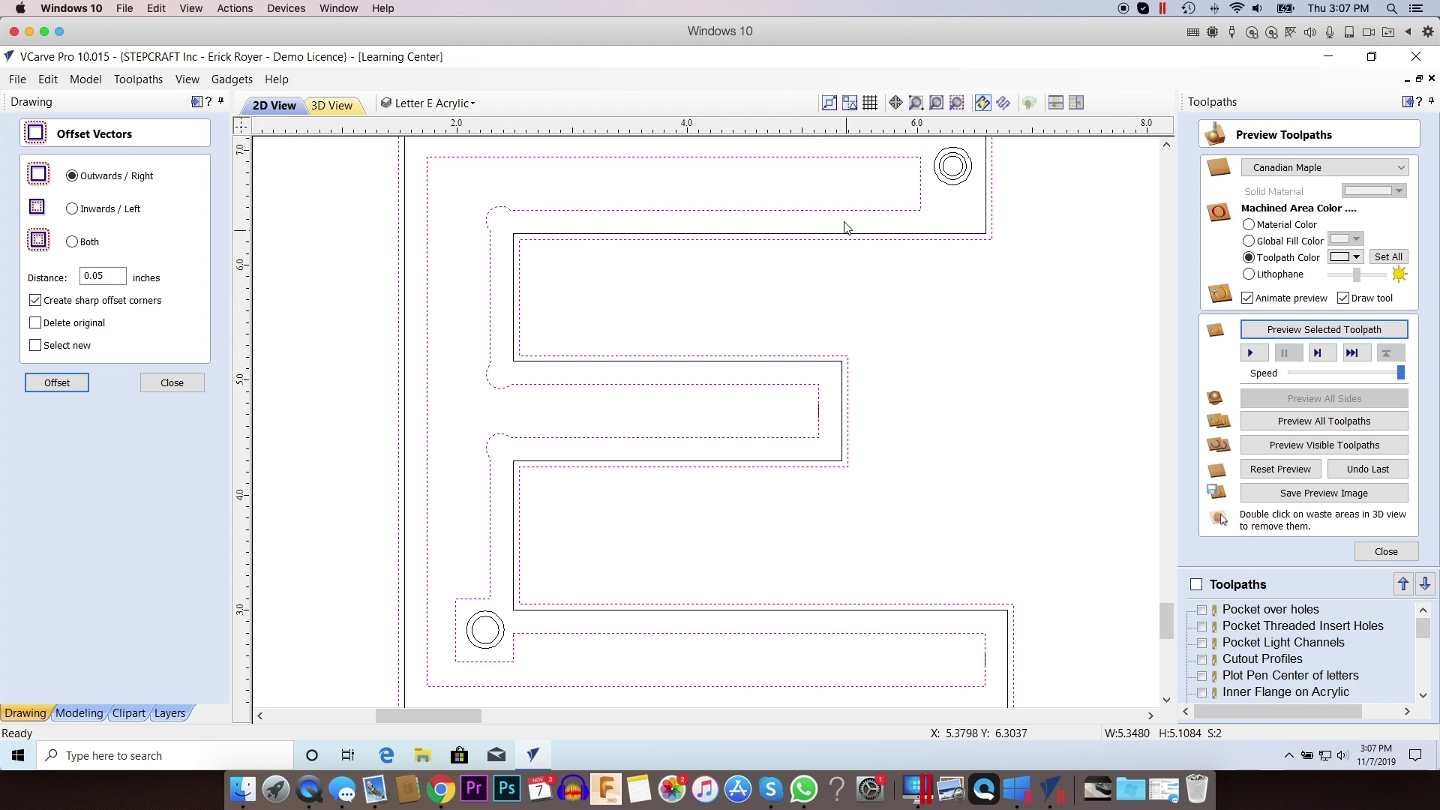
pyautogui.click(941, 235)
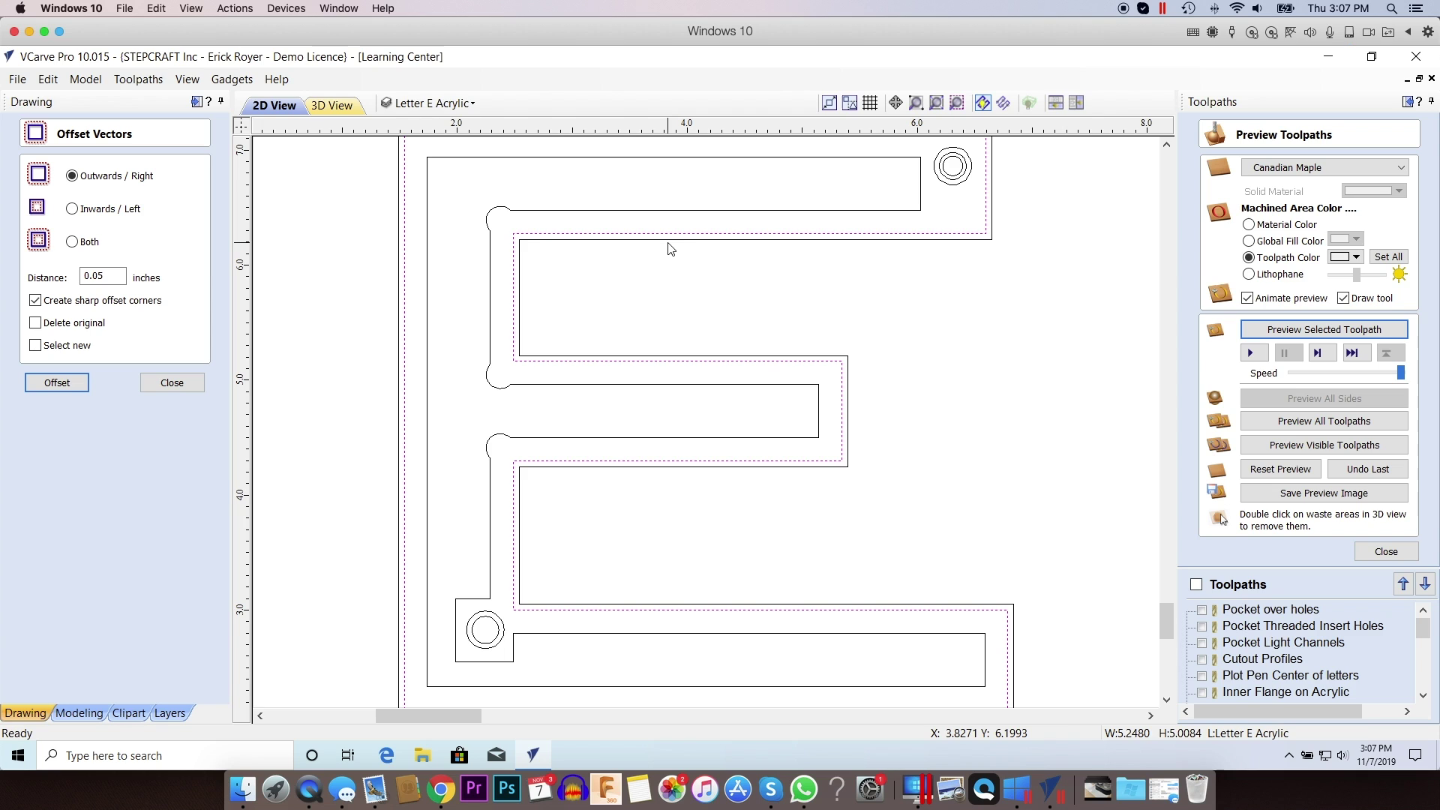
pyautogui.scroll(-5, 949, 339)
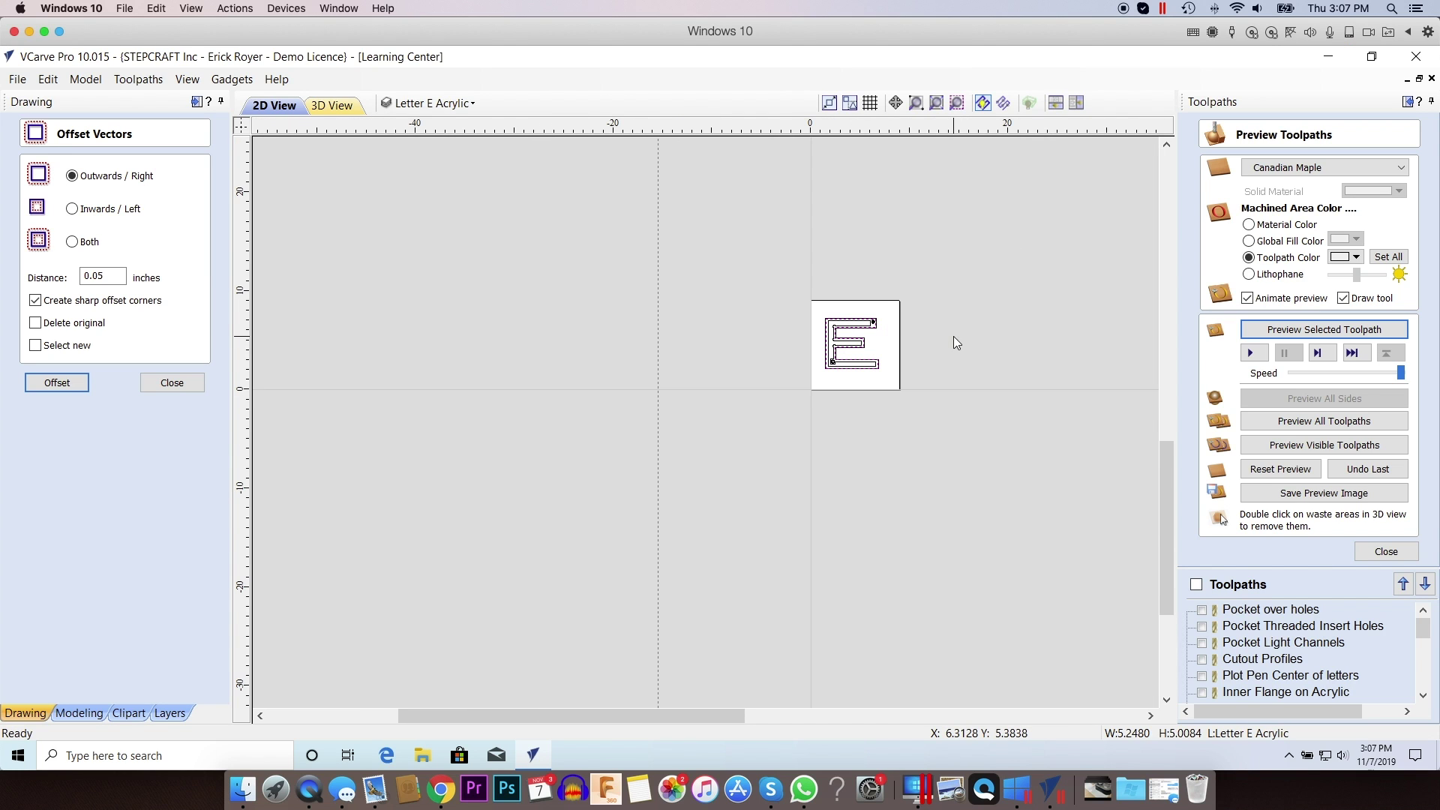
pyautogui.scroll(5, 796, 365)
pyautogui.scroll(-1, 974, 342)
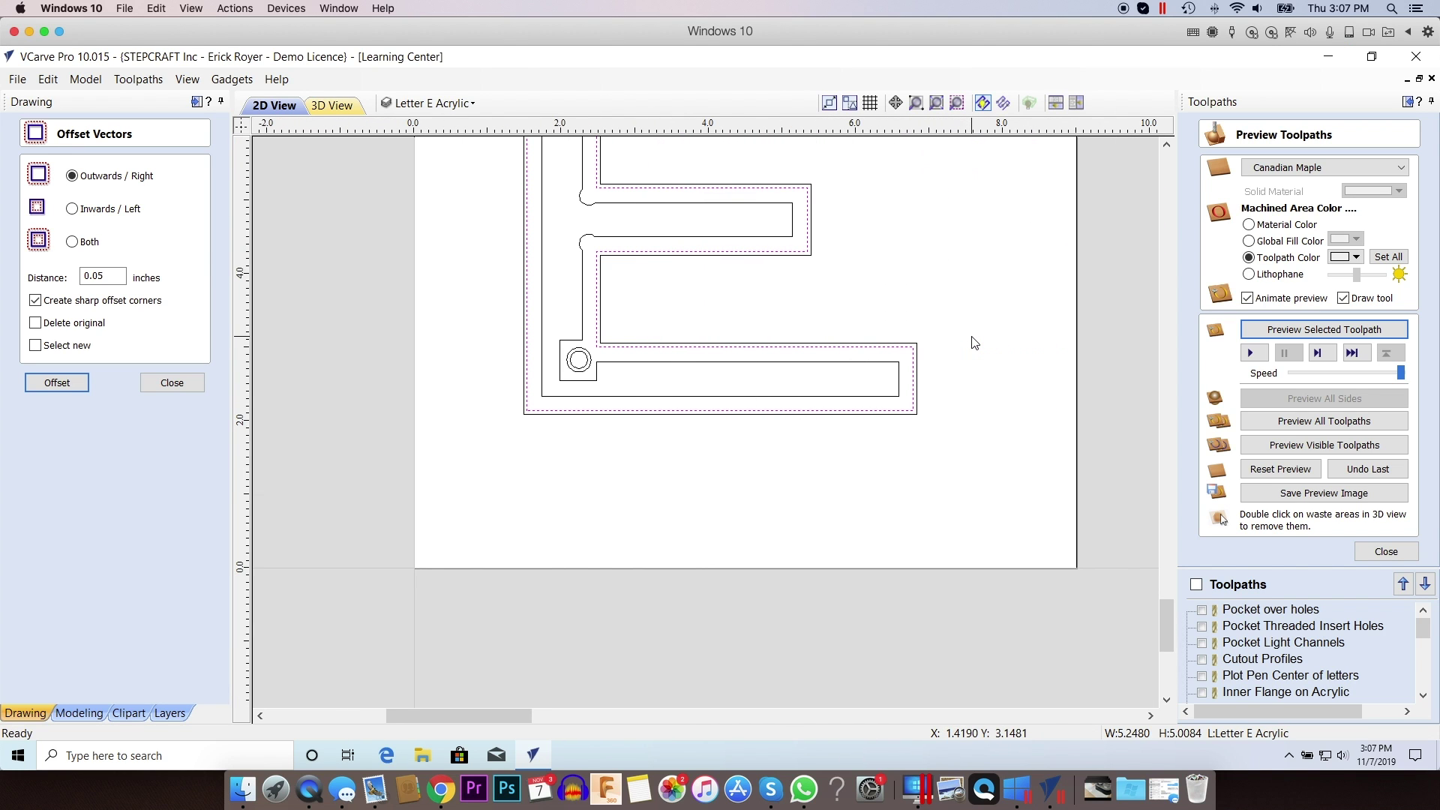
pyautogui.moveTo(1166, 630); pyautogui.dragTo(1168, 615)
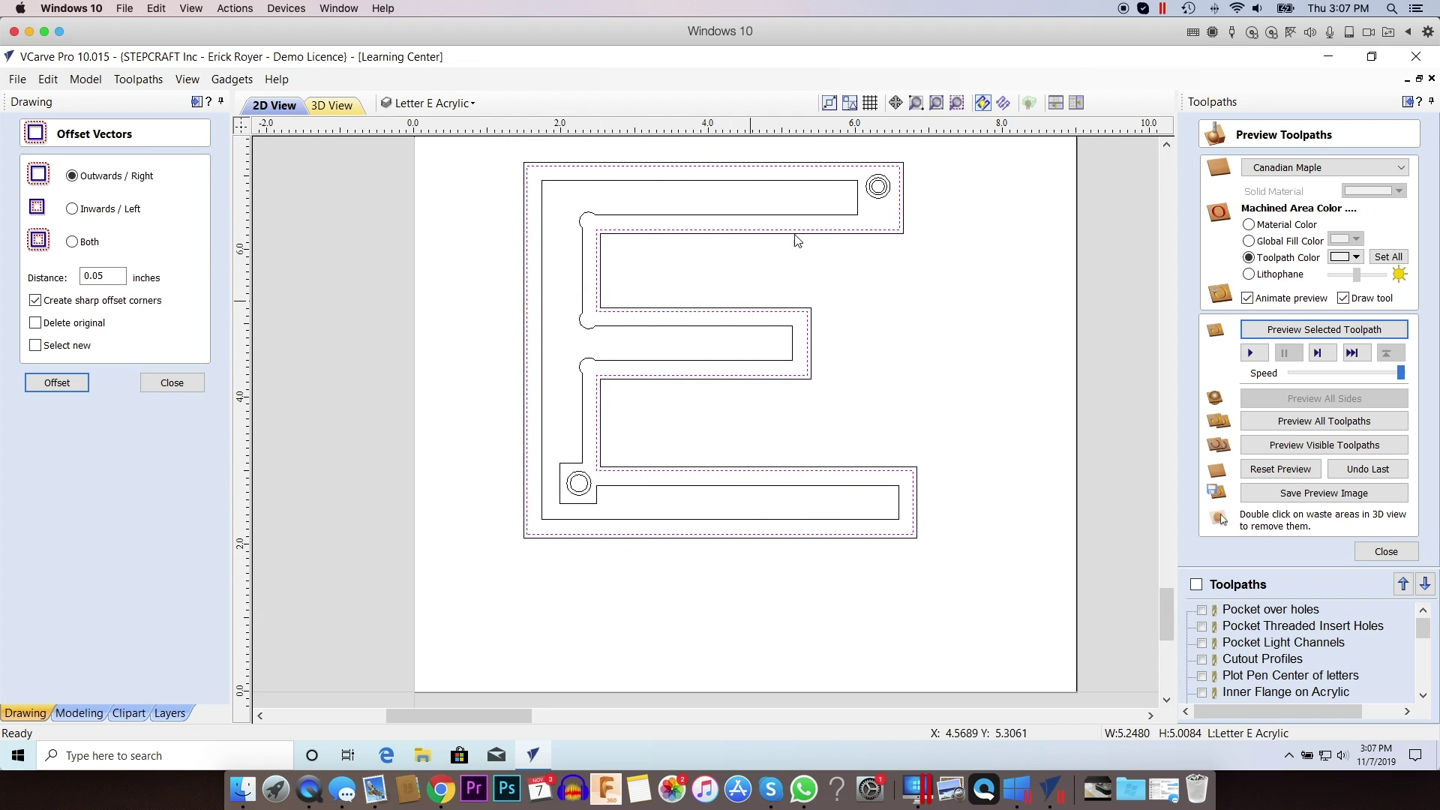
# Draw a 0.17-inch diameter circle at the centre of the acrylic E's lower-left hole.
pyautogui.click(172, 384)
pyautogui.click(22, 213)
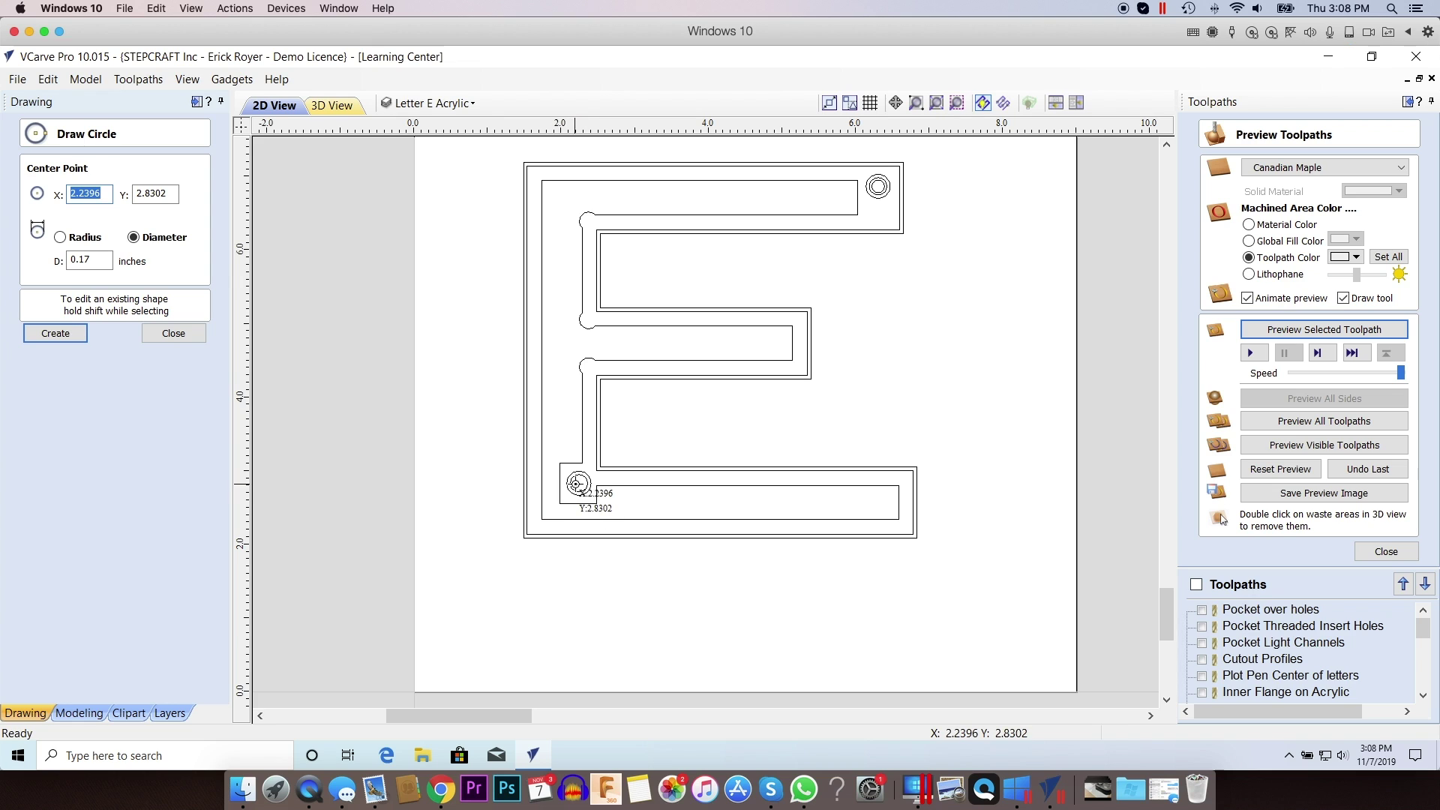
pyautogui.click(576, 483)
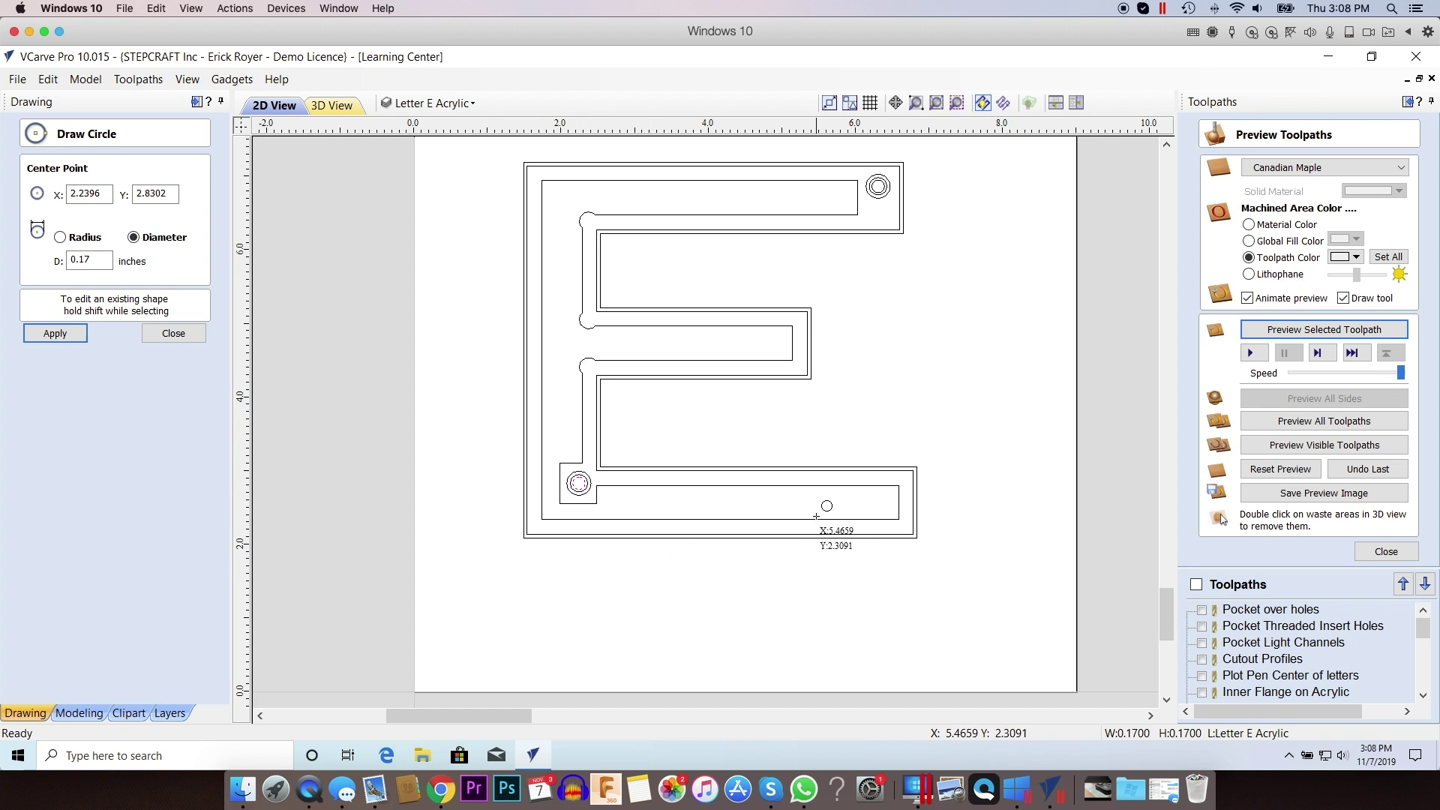
pyautogui.click(168, 334)
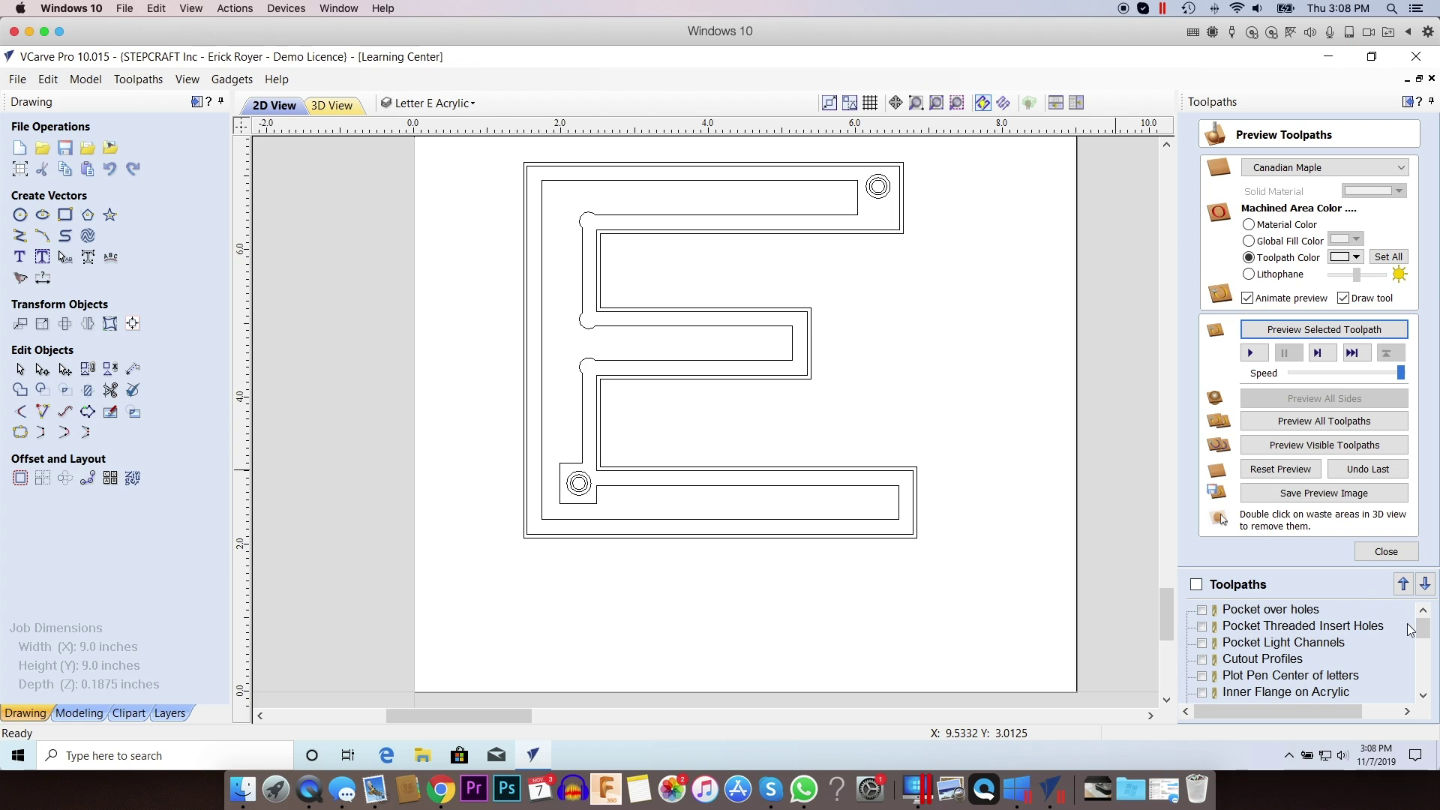
# Recalculate the Inner Flange on Acrylic pocket toolpath between the E's inner outline and its new outer offset outline.
pyautogui.click(1386, 551)
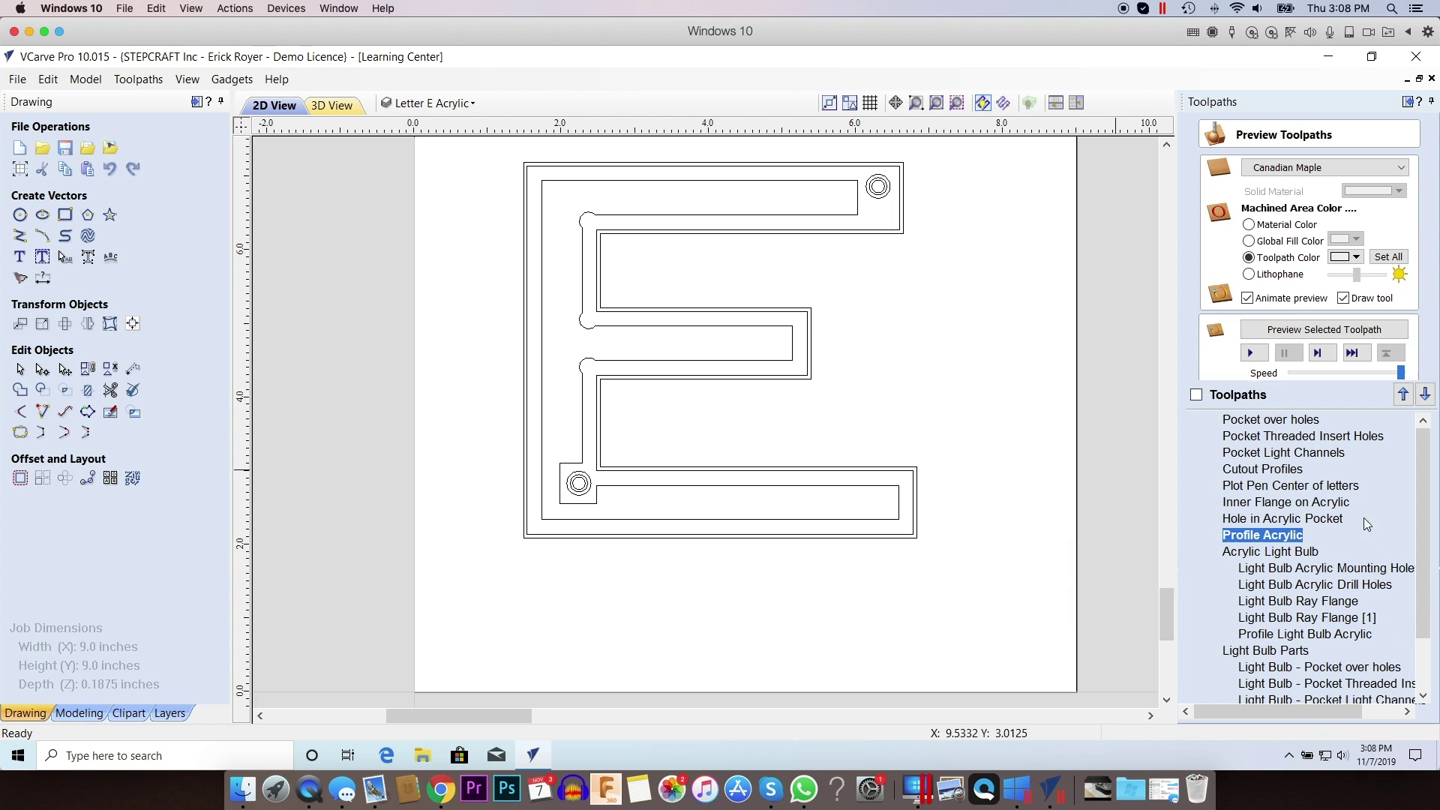
pyautogui.click(1266, 503)
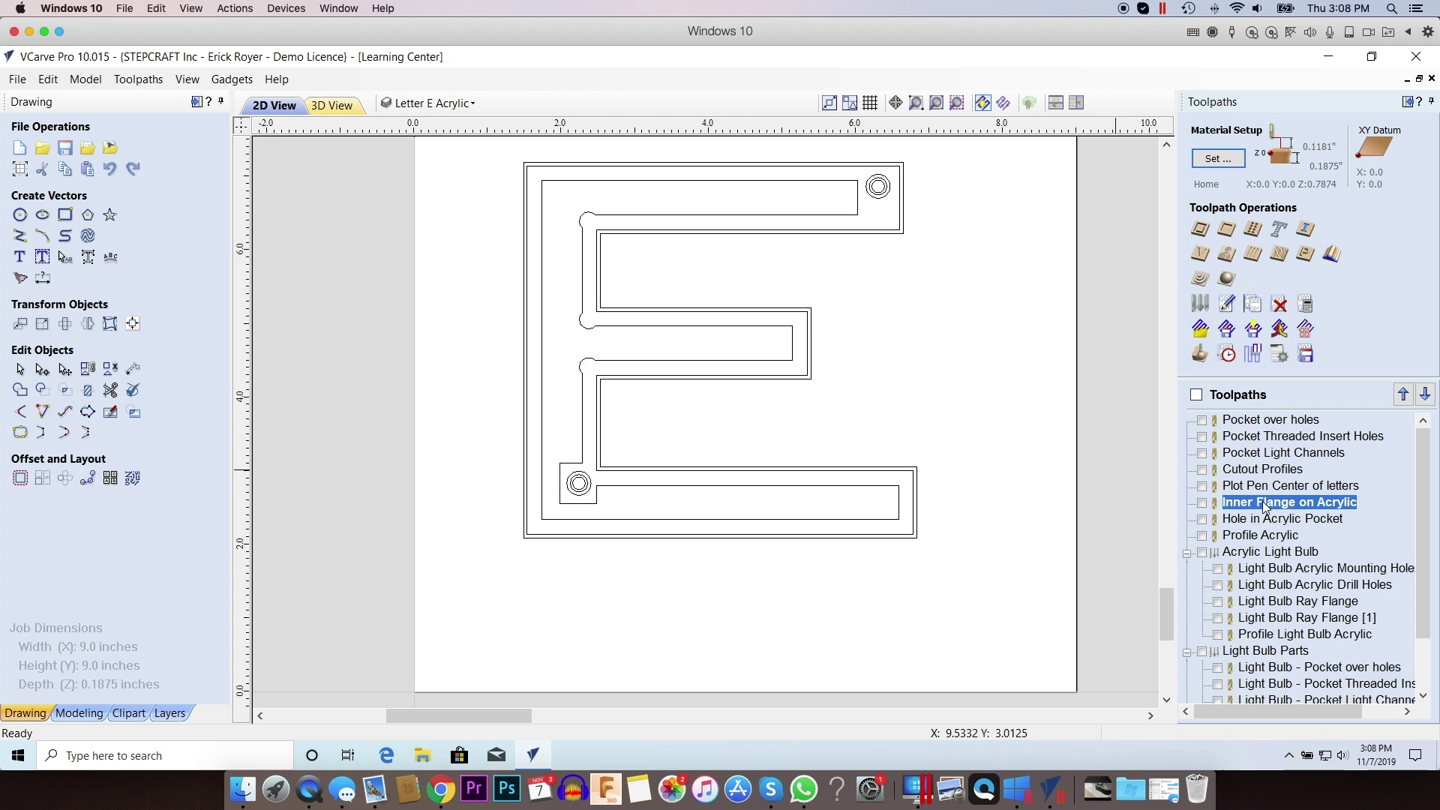
pyautogui.doubleClick(1285, 507)
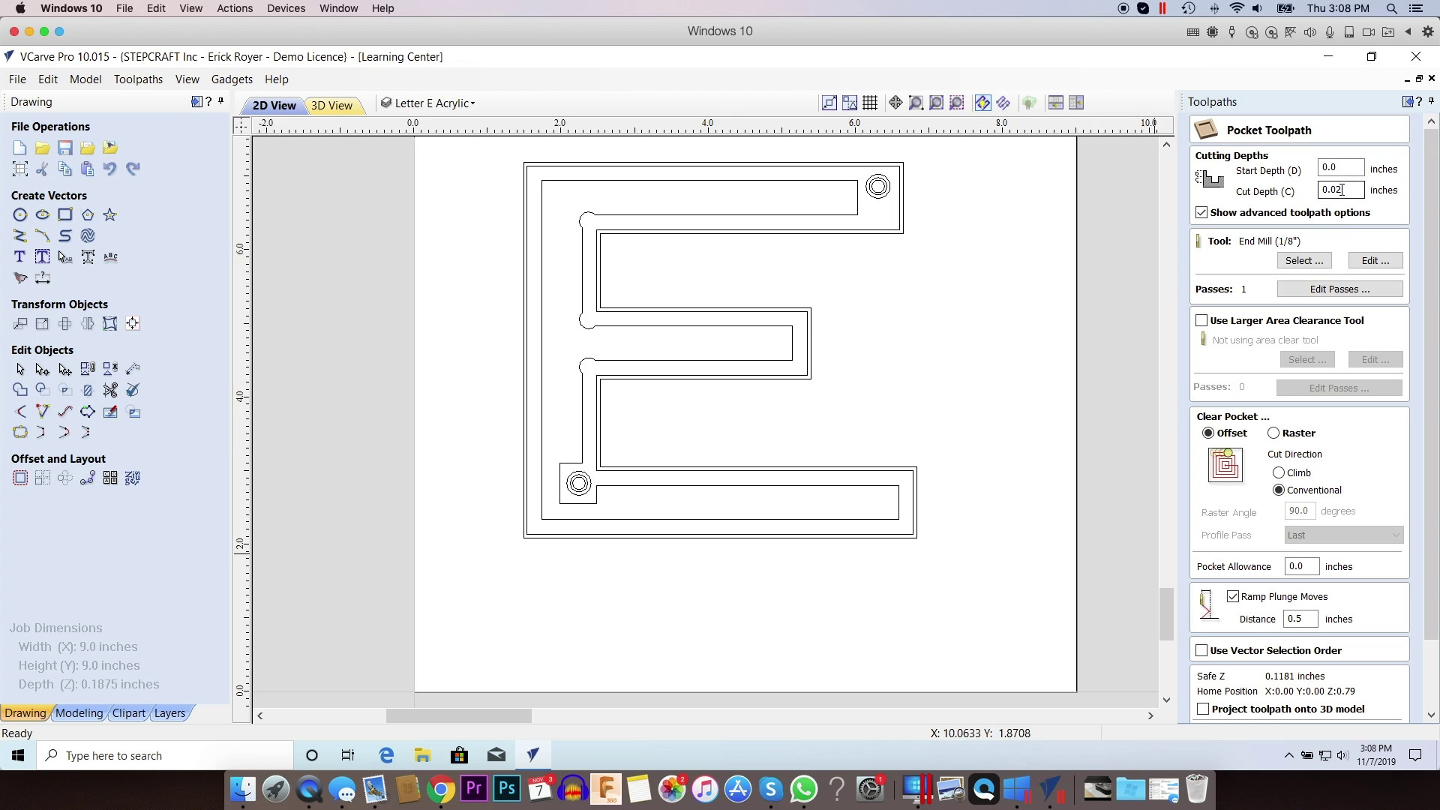
pyautogui.click(859, 215)
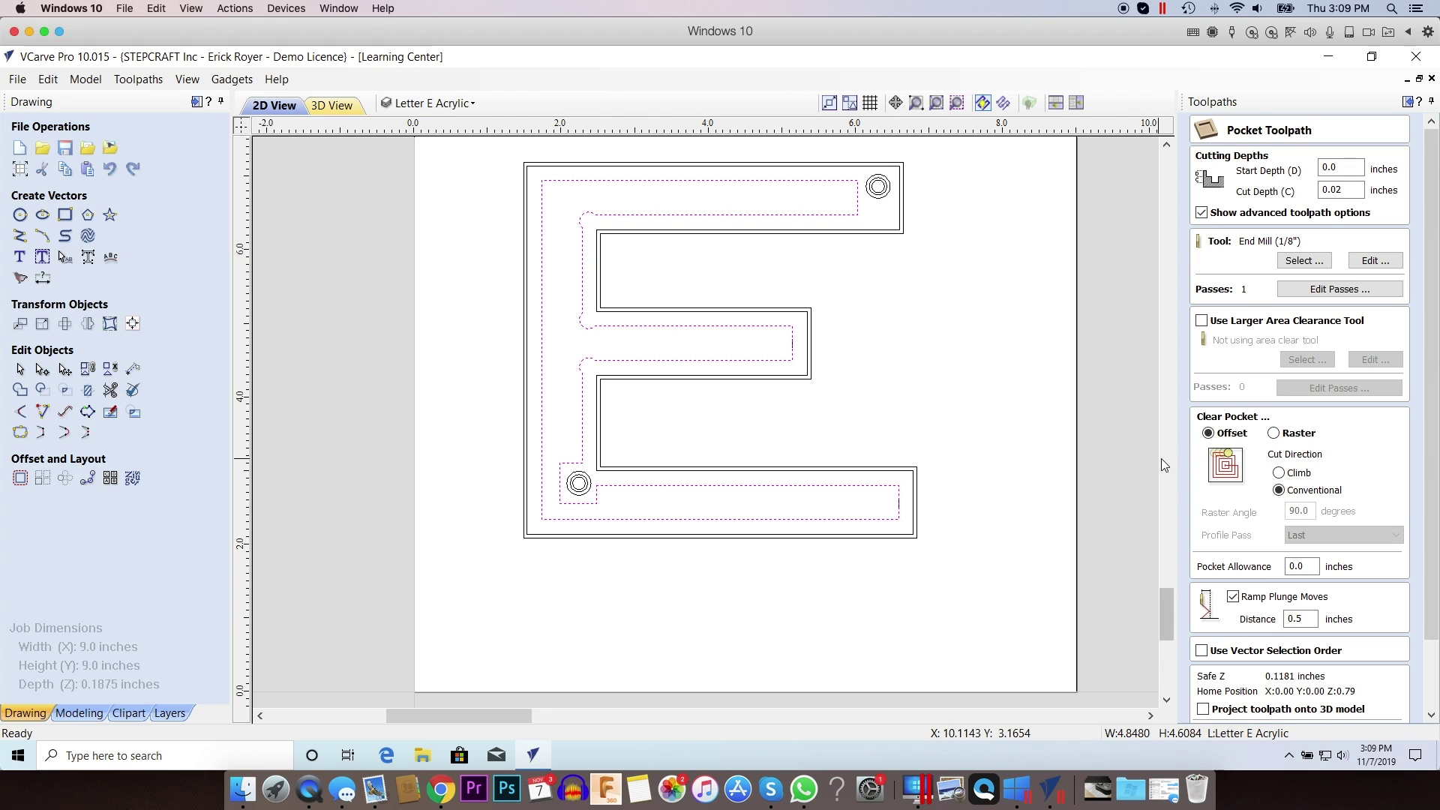
pyautogui.moveTo(1430, 491); pyautogui.dragTo(1430, 566)
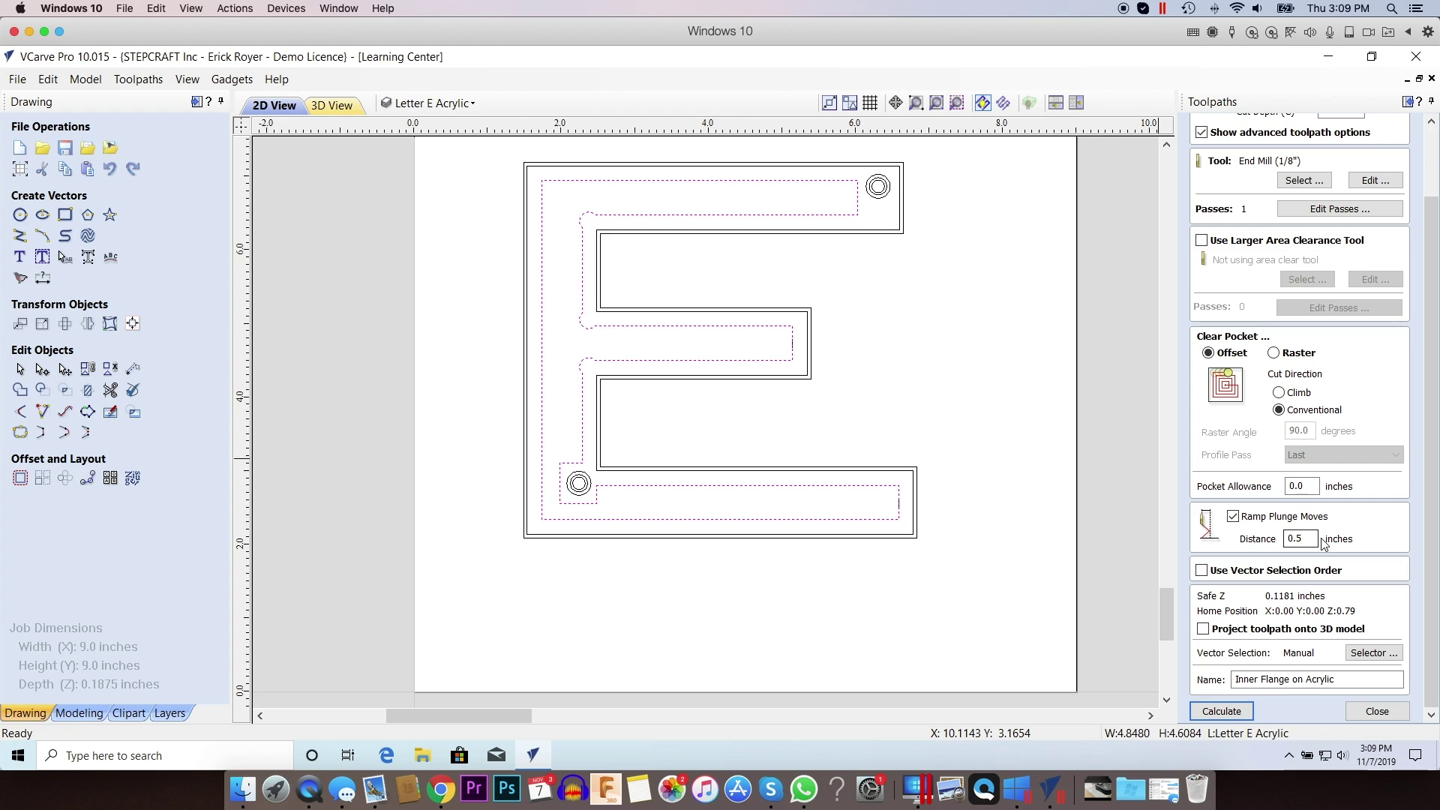
pyautogui.click(1237, 707)
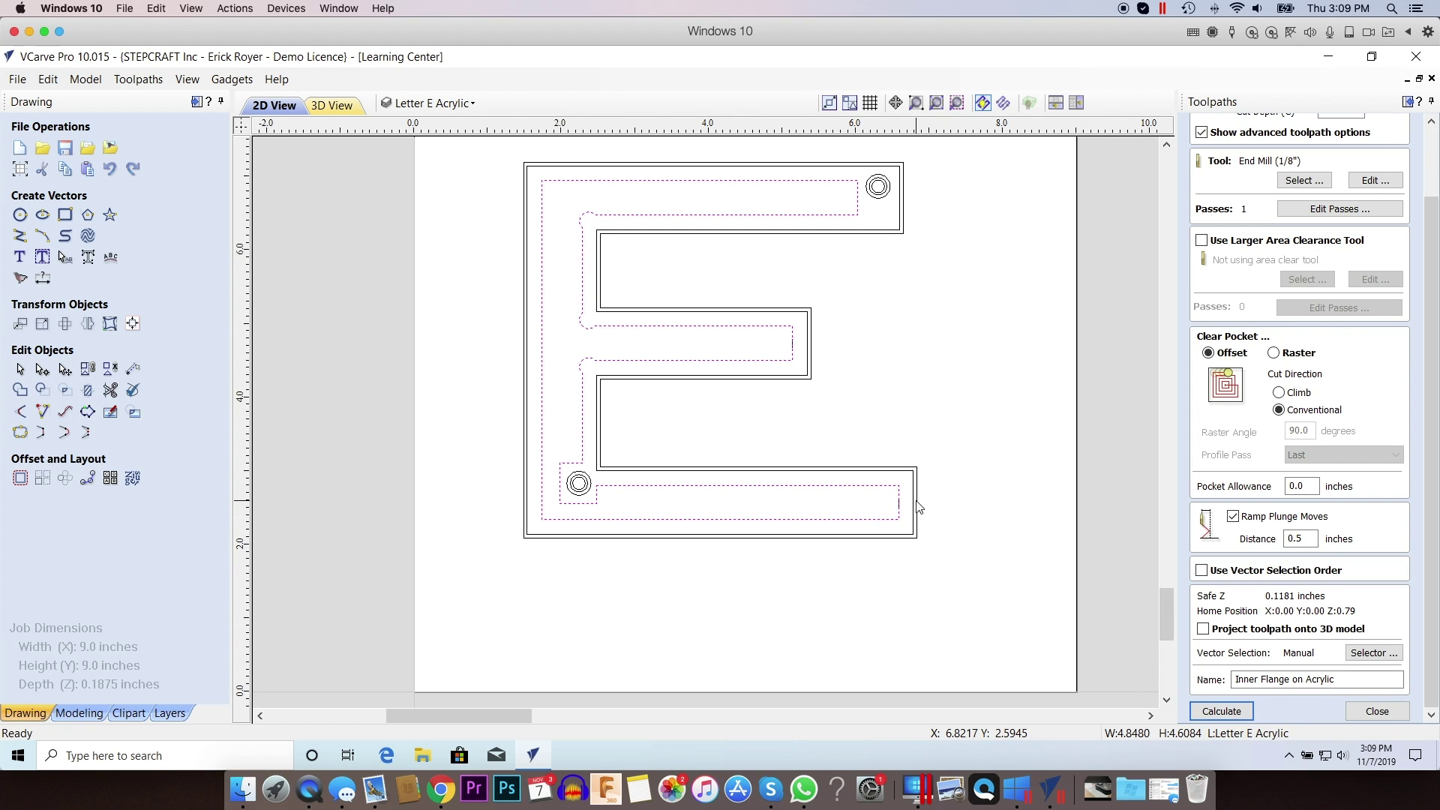
pyautogui.click(889, 484)
pyautogui.keyDown('shift'); pyautogui.click(918, 501); pyautogui.keyUp('shift')
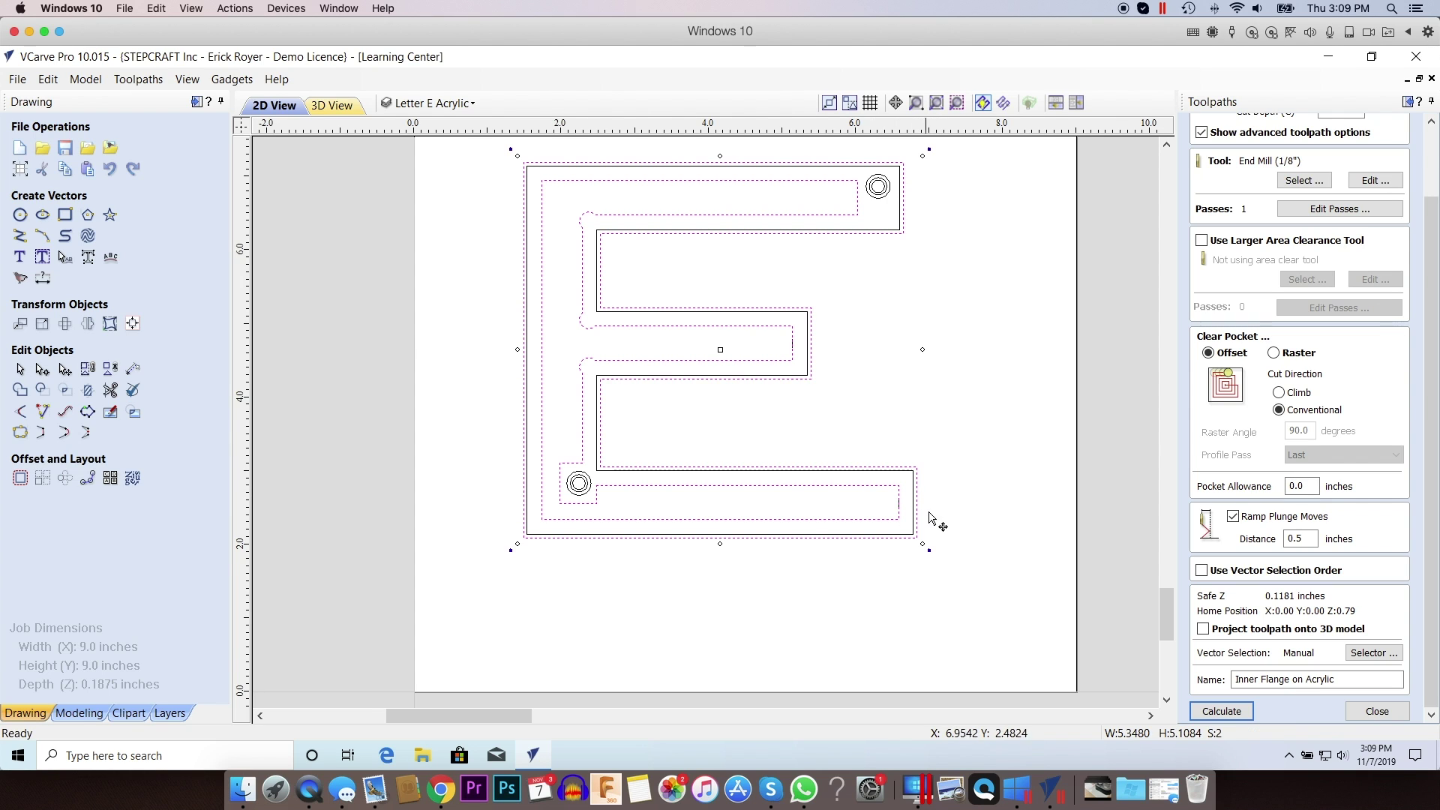
pyautogui.click(1219, 716)
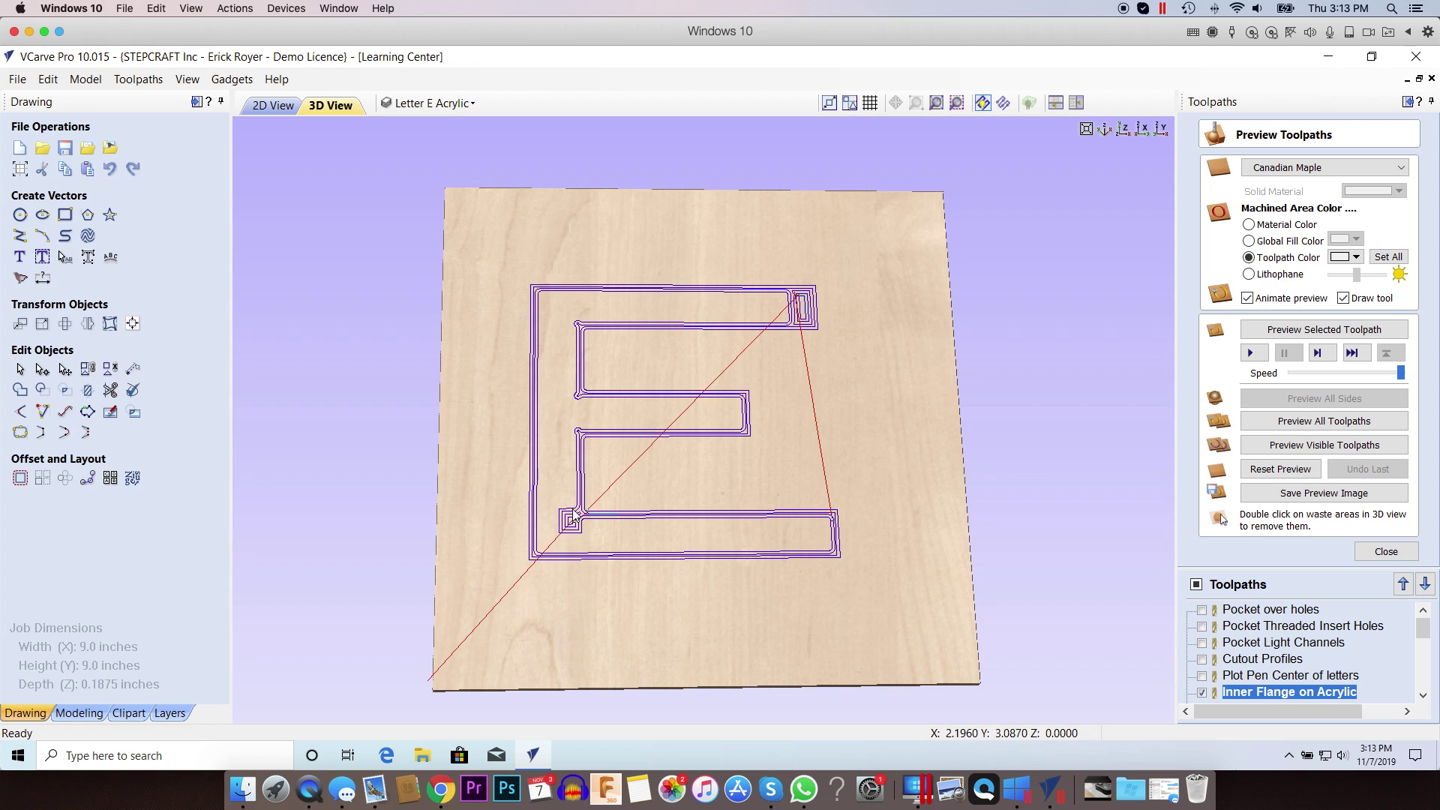
# Simulate the inner flange pocket on the E and inspect the machined flange up close.
pyautogui.click(1337, 334)
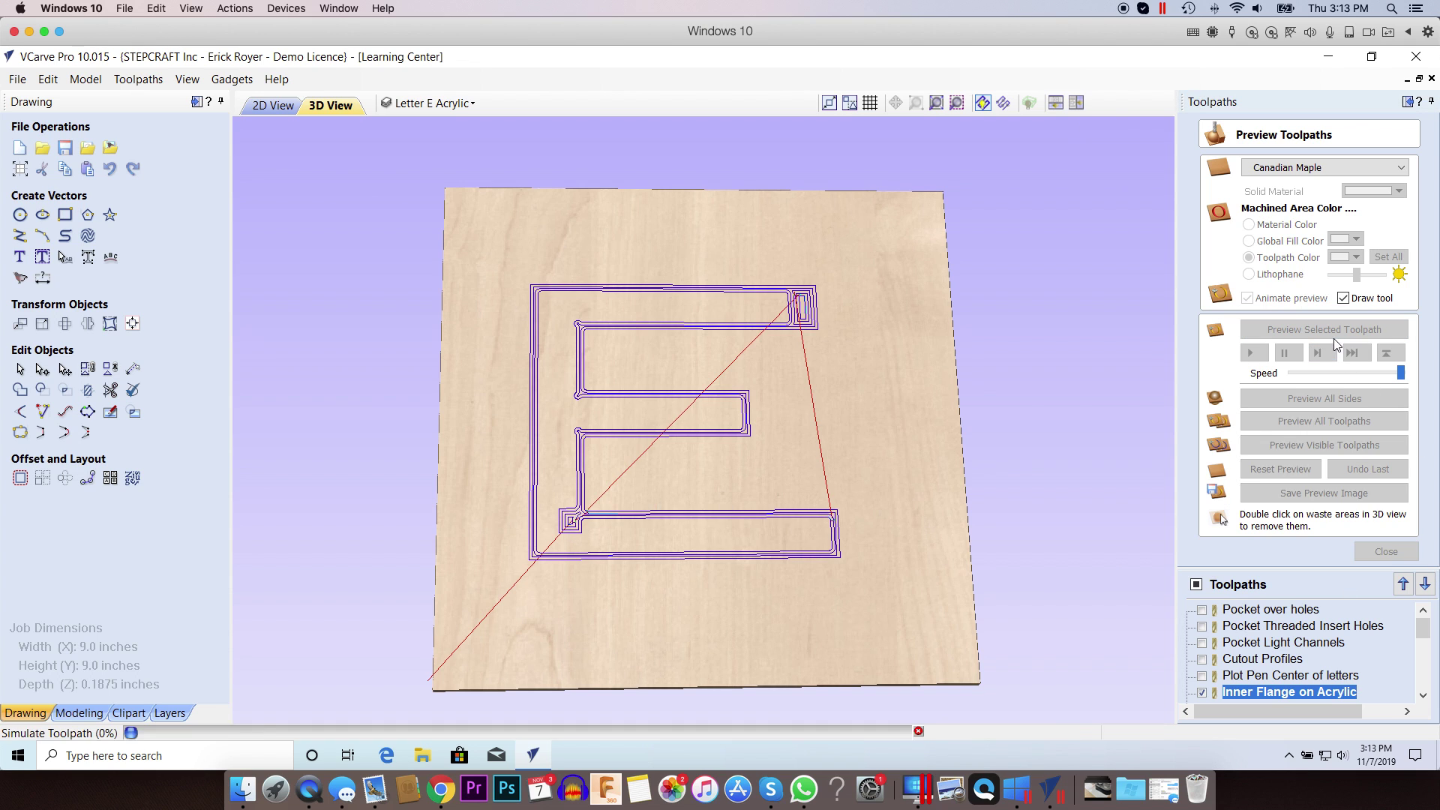
pyautogui.scroll(3, 636, 334)
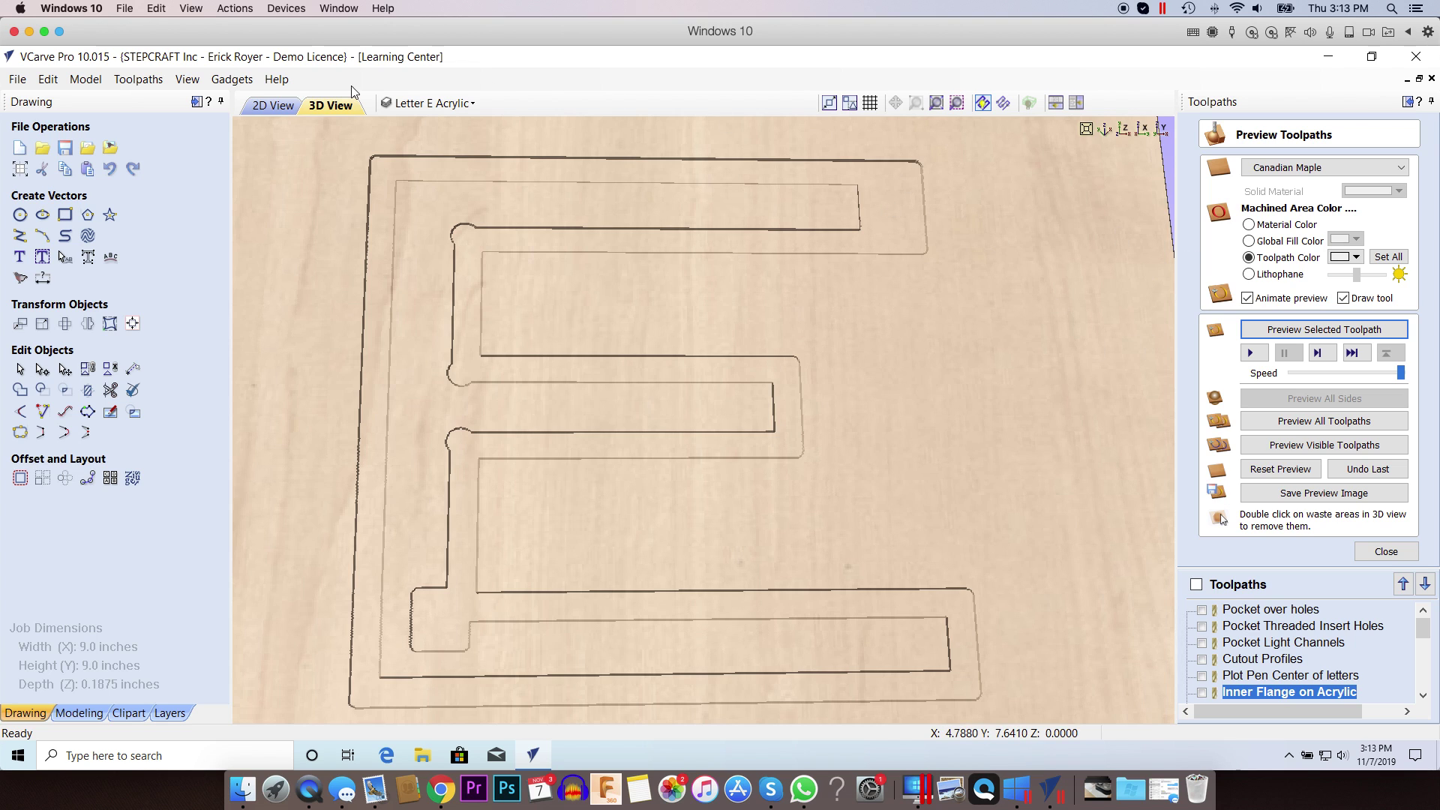
pyautogui.click(273, 104)
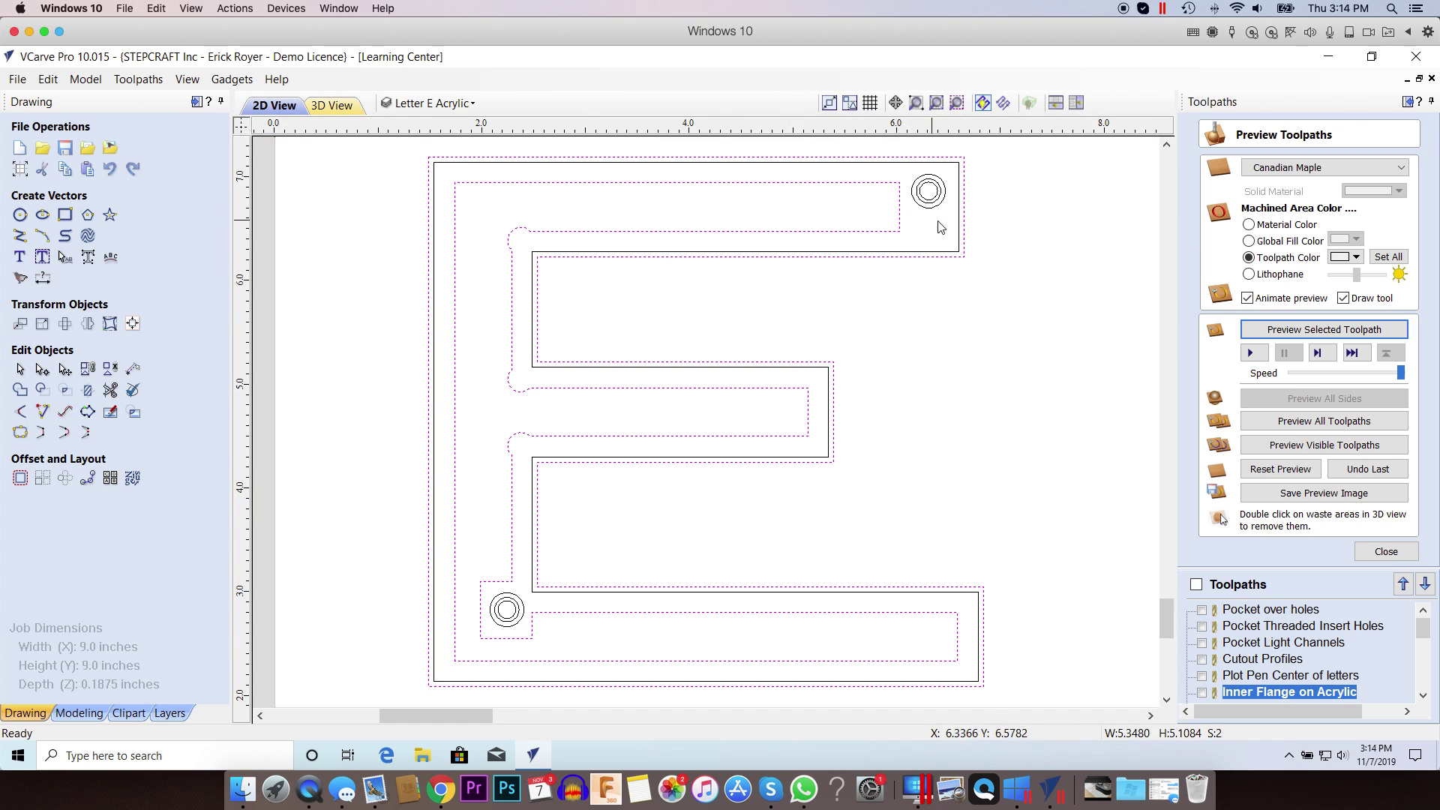
pyautogui.click(1380, 552)
# Recalculate the Hole in Acrylic Pocket toolpath for the E's two innermost hole circles with a 0.195-inch cut depth, allowing the cut through the material.
pyautogui.doubleClick(1262, 519)
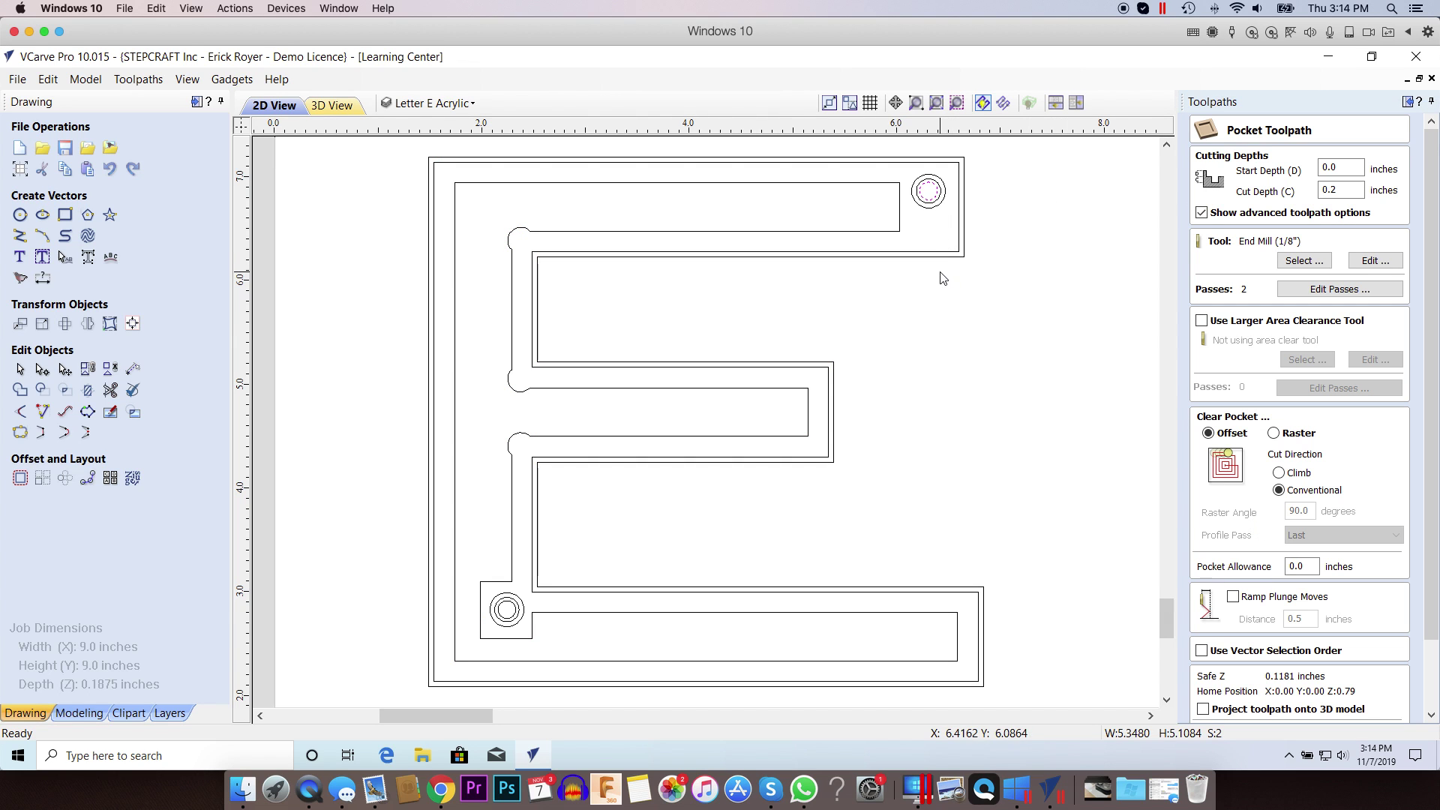
pyautogui.click(1007, 211)
pyautogui.click(933, 201)
pyautogui.keyDown('shift'); pyautogui.click(507, 608); pyautogui.keyUp('shift')
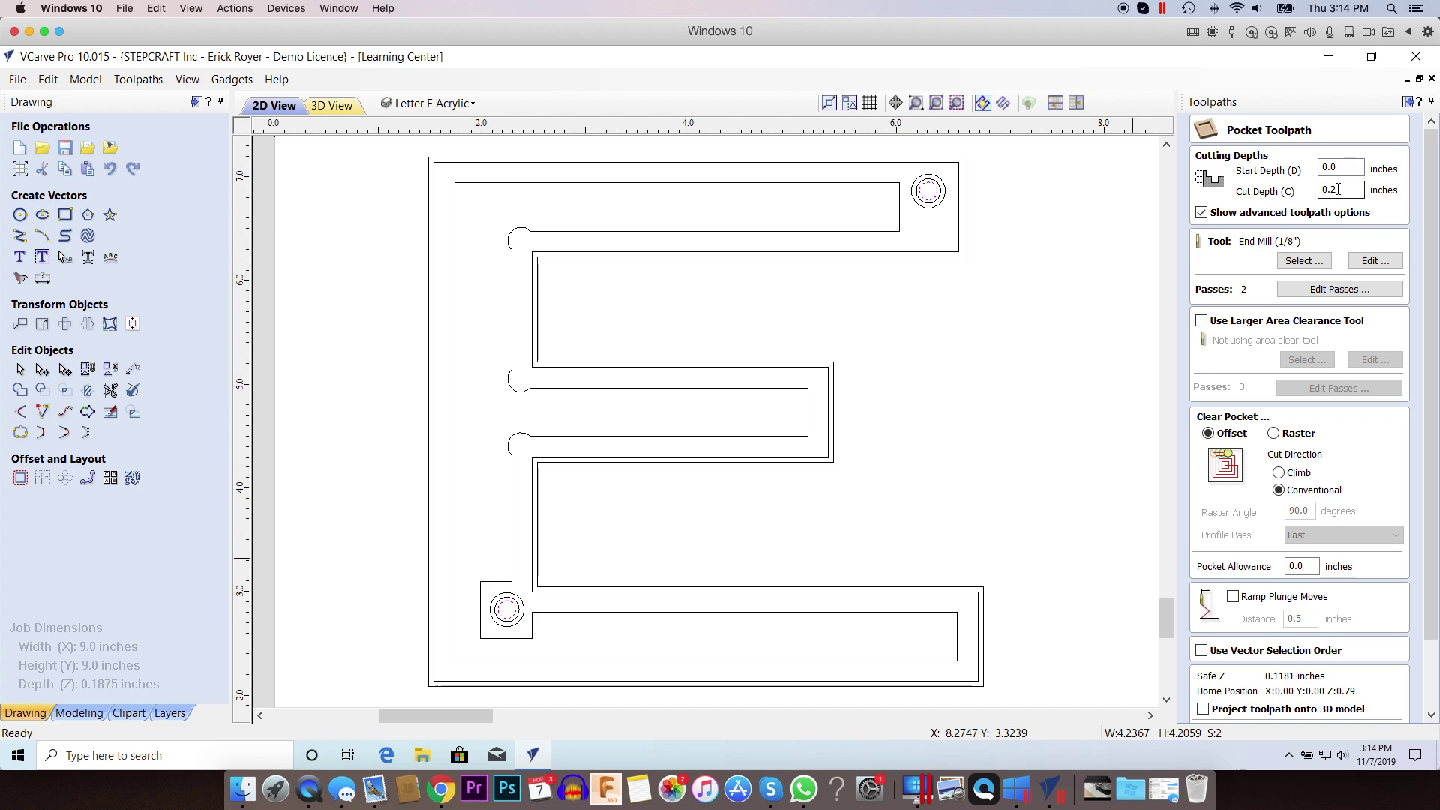
pyautogui.moveTo(1338, 189); pyautogui.dragTo(1334, 190)
pyautogui.write('195')
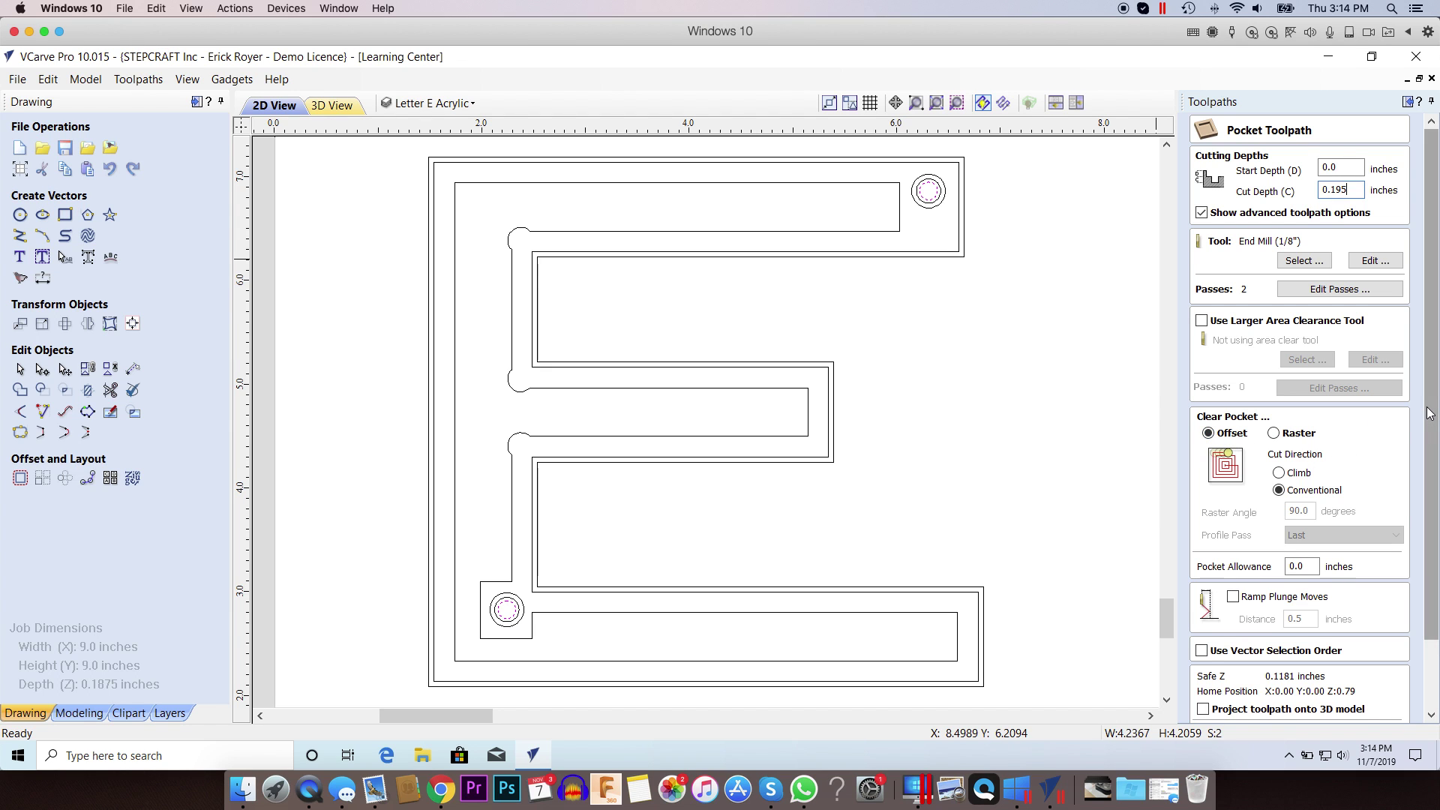
pyautogui.moveTo(1429, 413); pyautogui.dragTo(1429, 502)
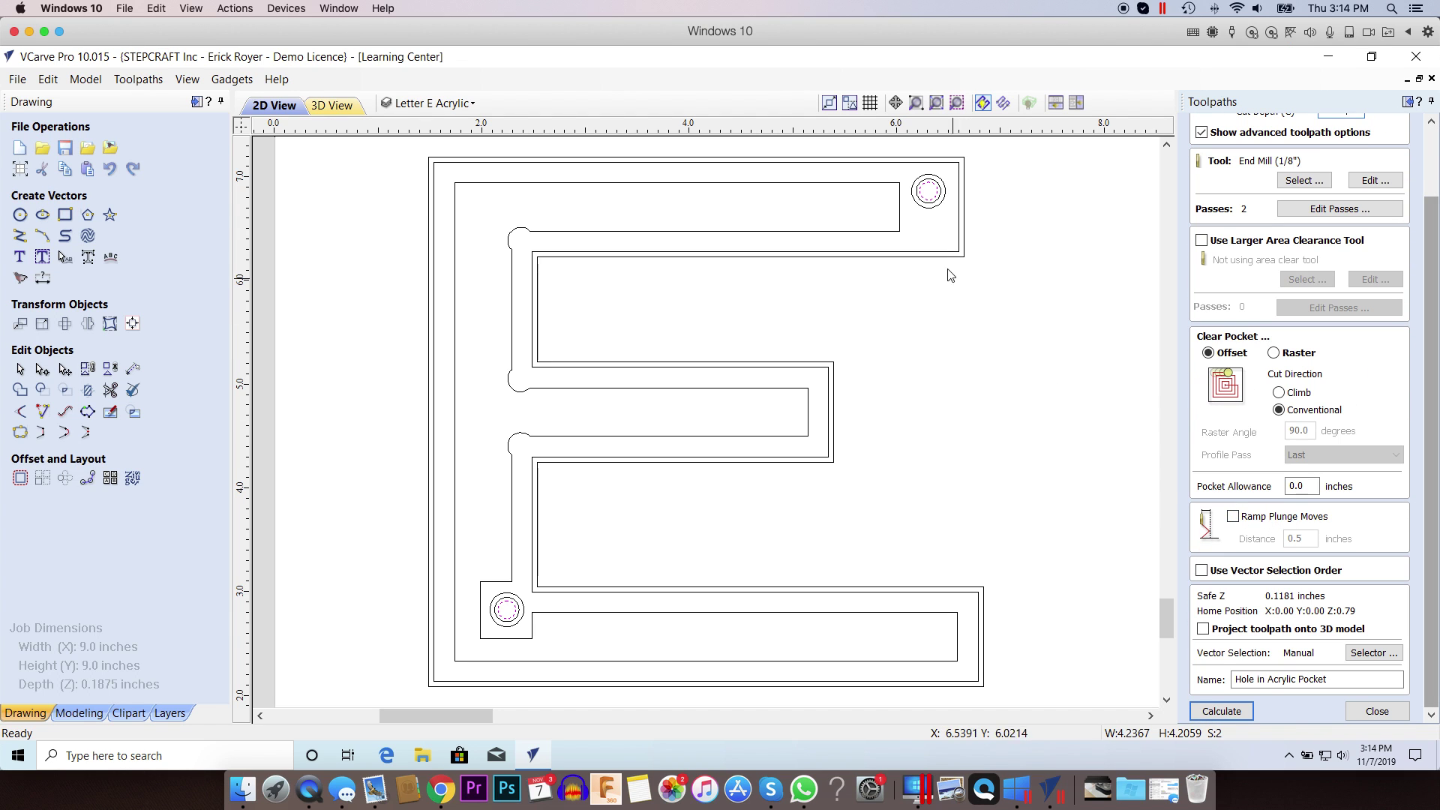
pyautogui.click(1221, 711)
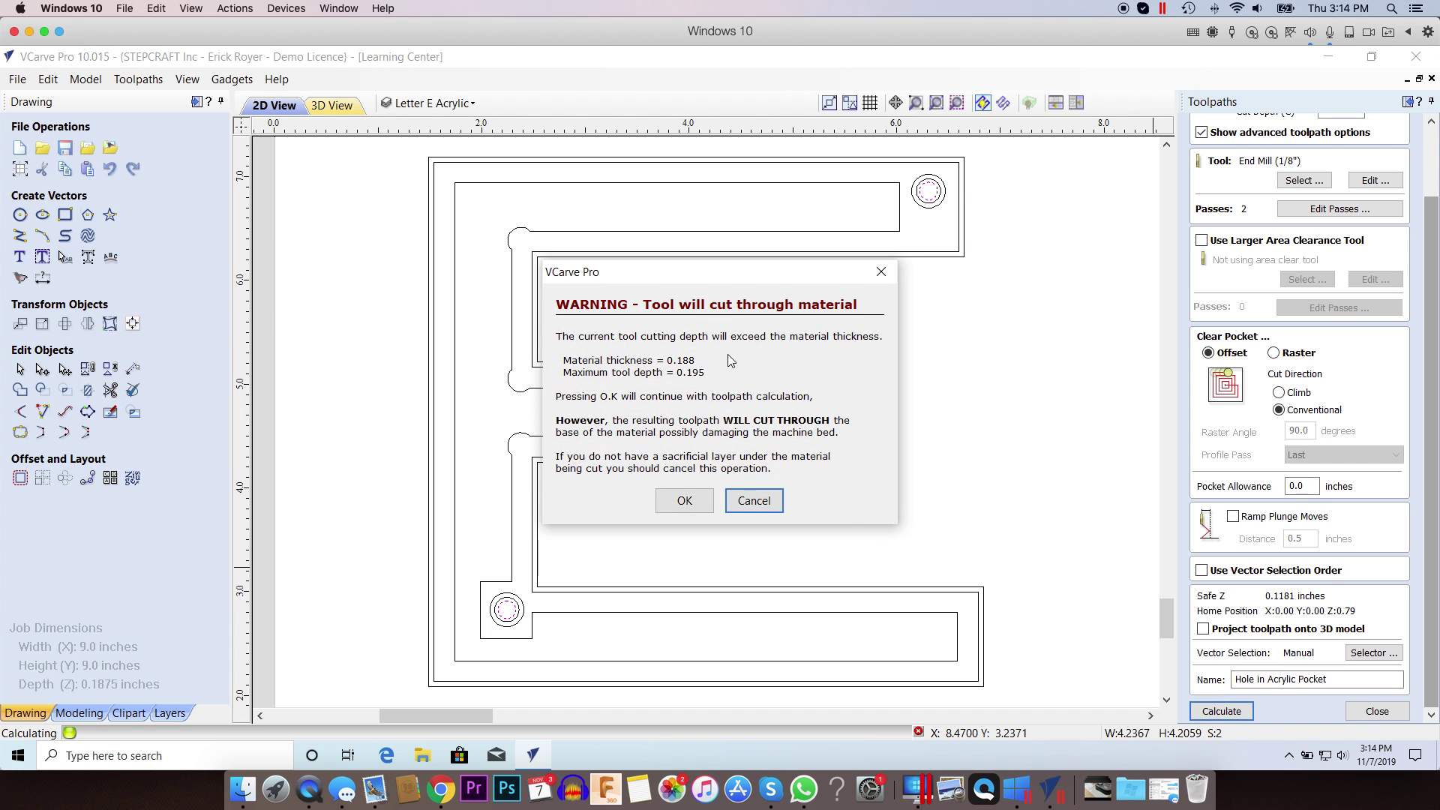
pyautogui.click(684, 500)
# Simulate the hole pockets in the E and inspect both holes in the 3D preview.
pyautogui.click(1326, 330)
pyautogui.moveTo(798, 332); pyautogui.dragTo(785, 452)
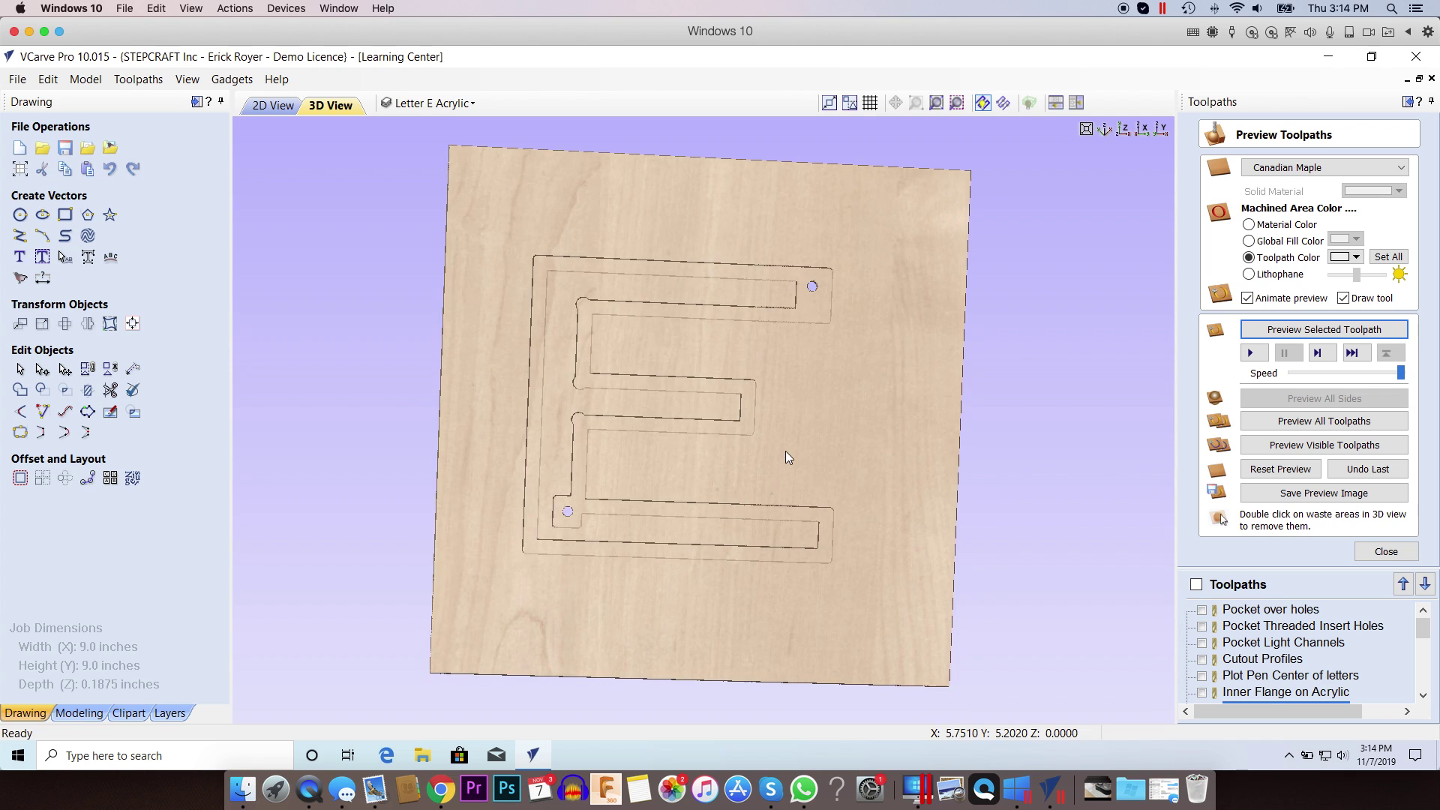
pyautogui.click(274, 105)
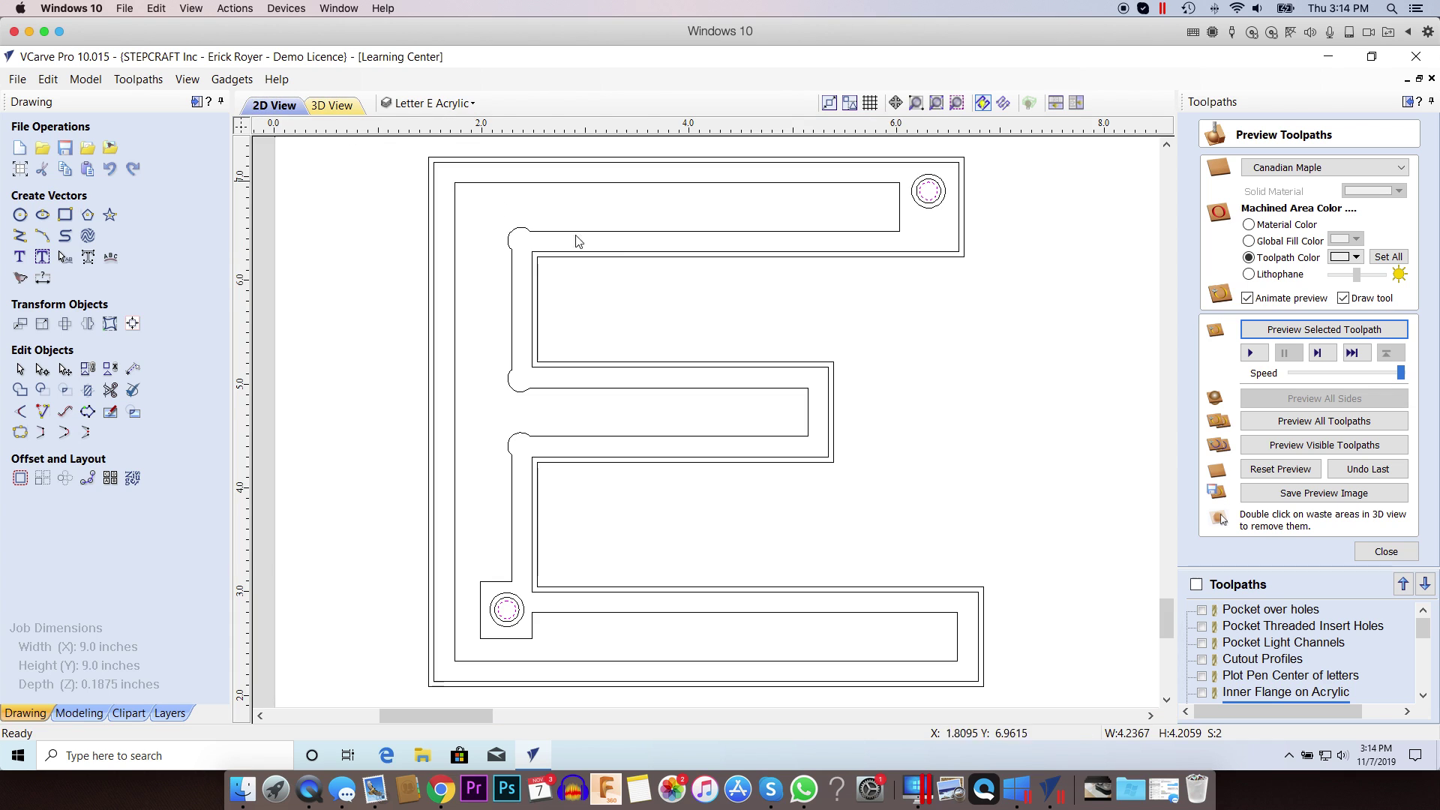
pyautogui.click(1386, 551)
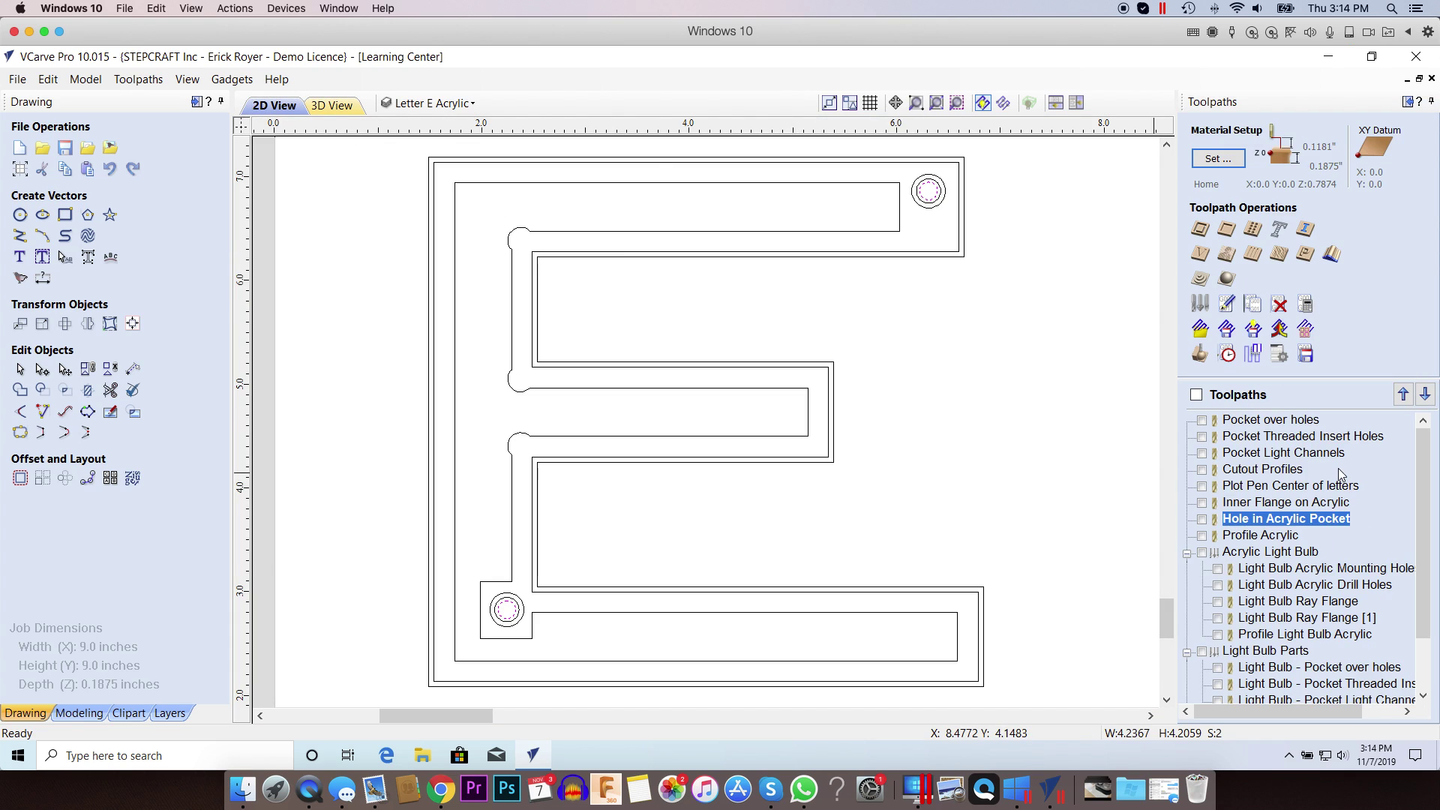
# Recalculate the Profile Acrylic toolpath outside the E's original outer outline, allowing the cut through the material.
pyautogui.doubleClick(1261, 534)
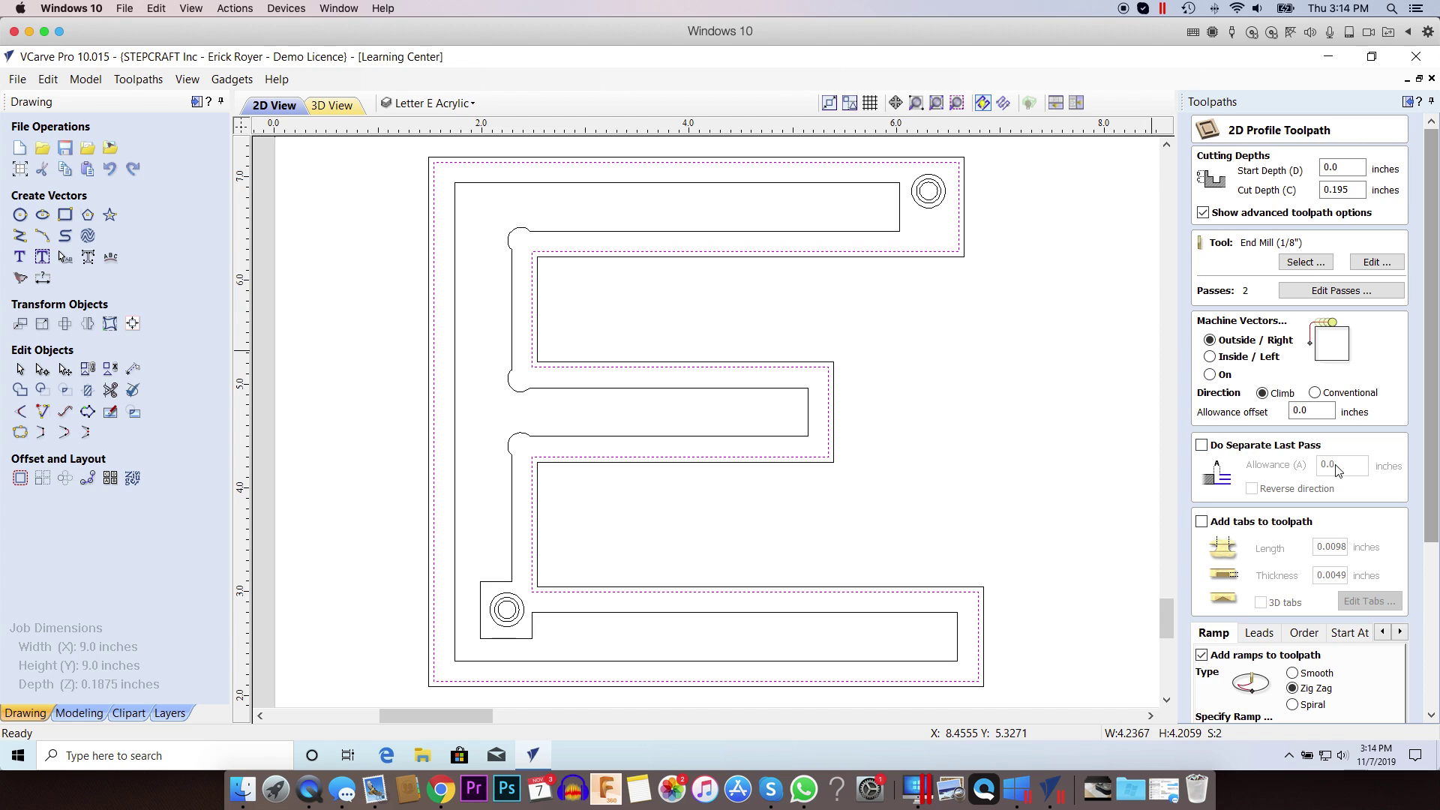
pyautogui.scroll(-5, 1430, 456)
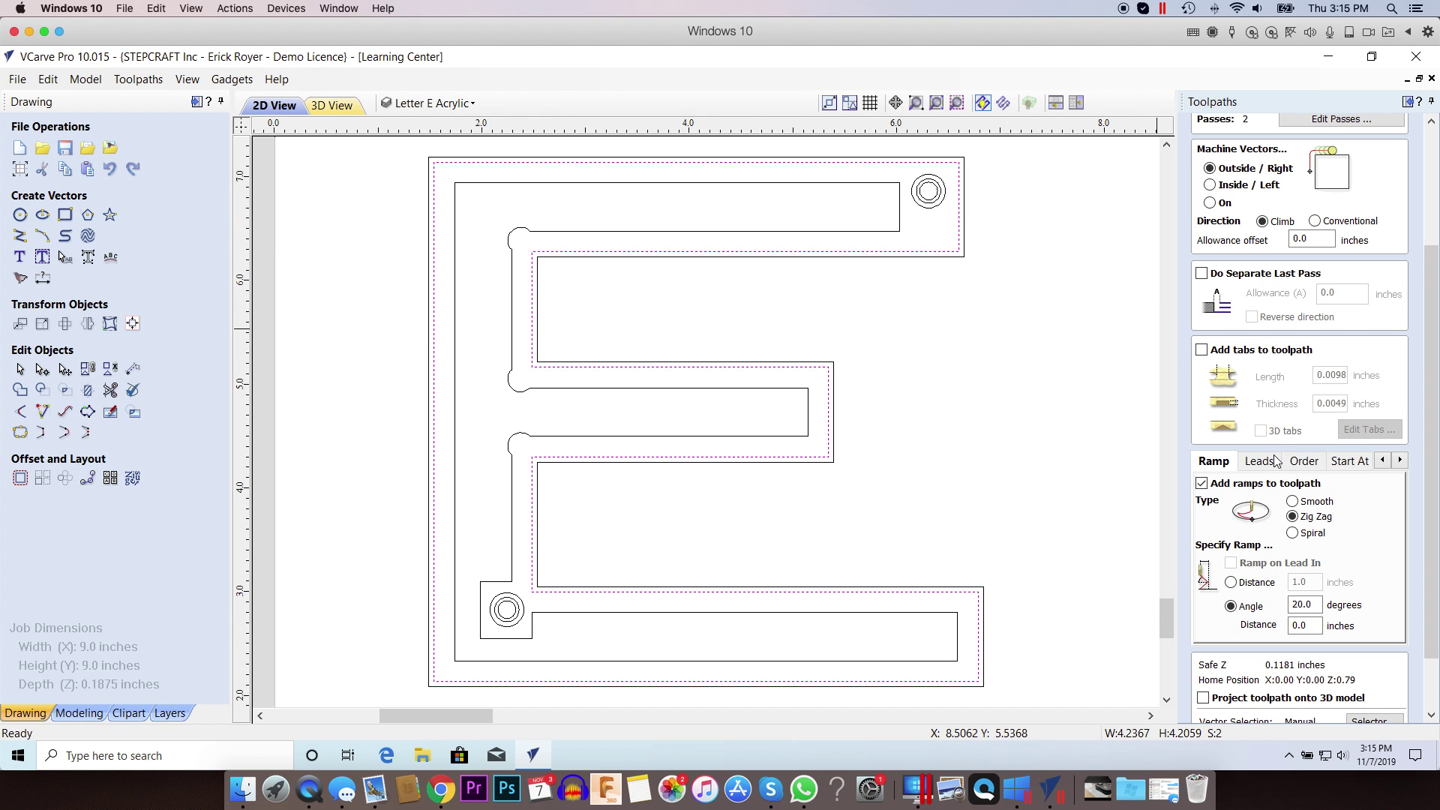
pyautogui.moveTo(1431, 380); pyautogui.dragTo(1427, 447)
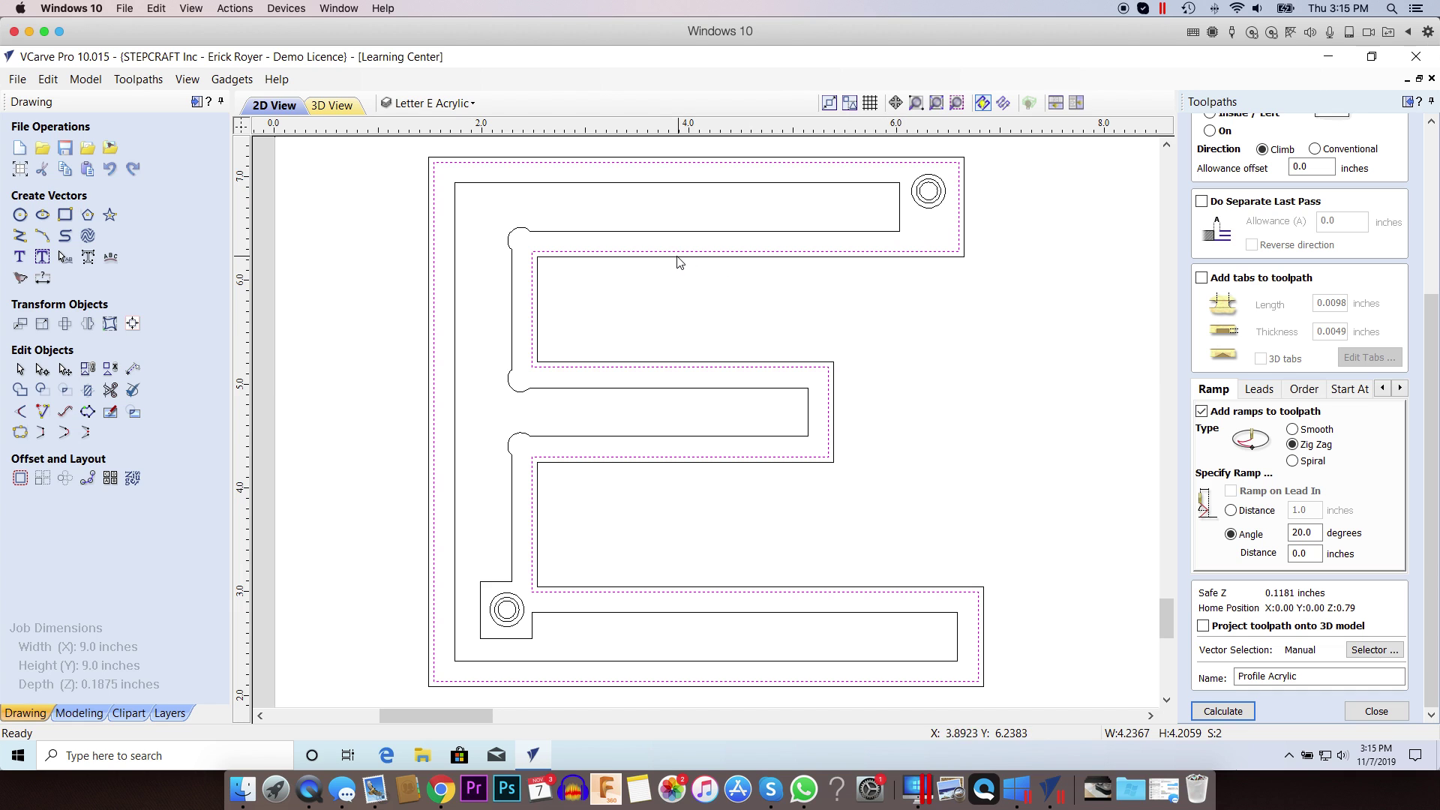
pyautogui.click(1225, 711)
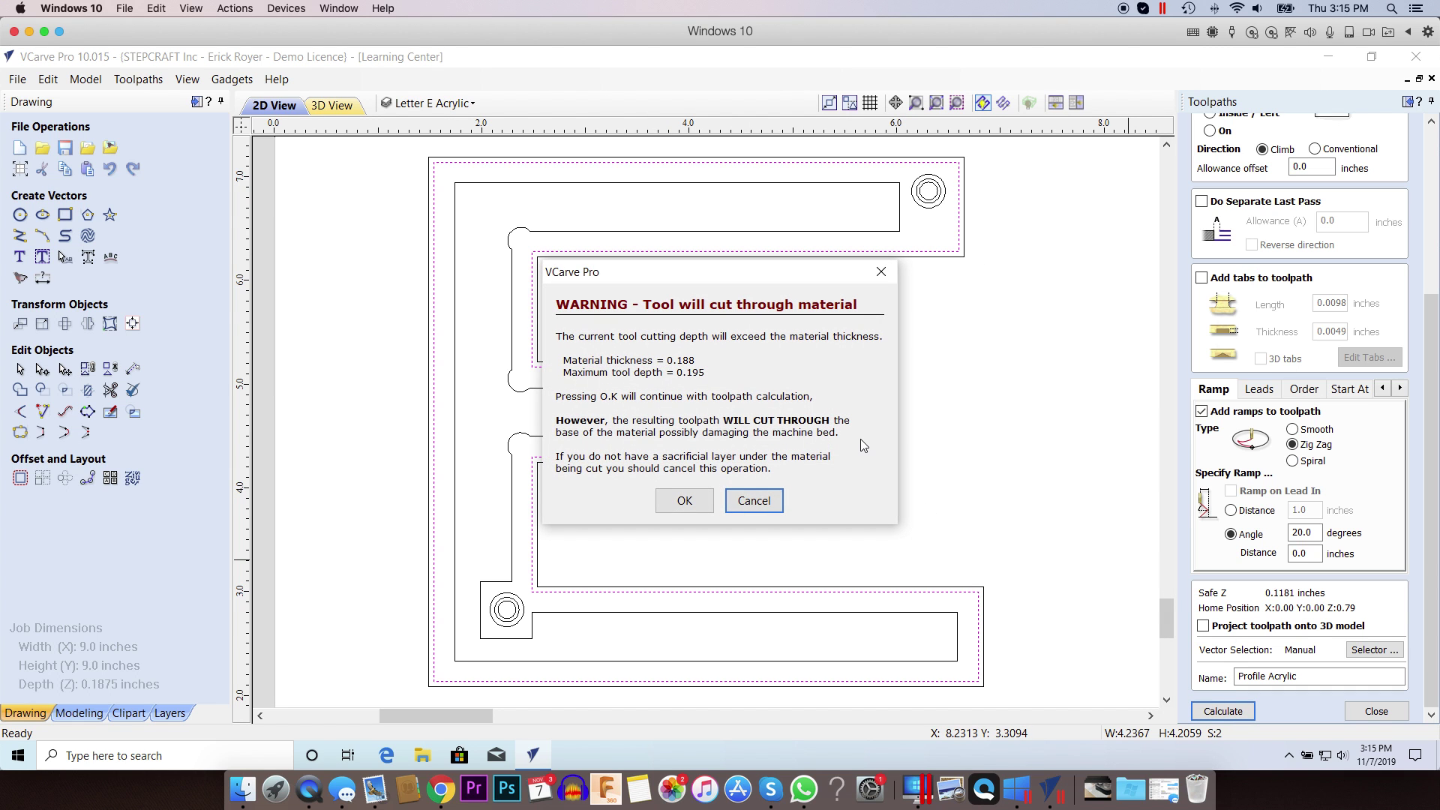
pyautogui.click(705, 489)
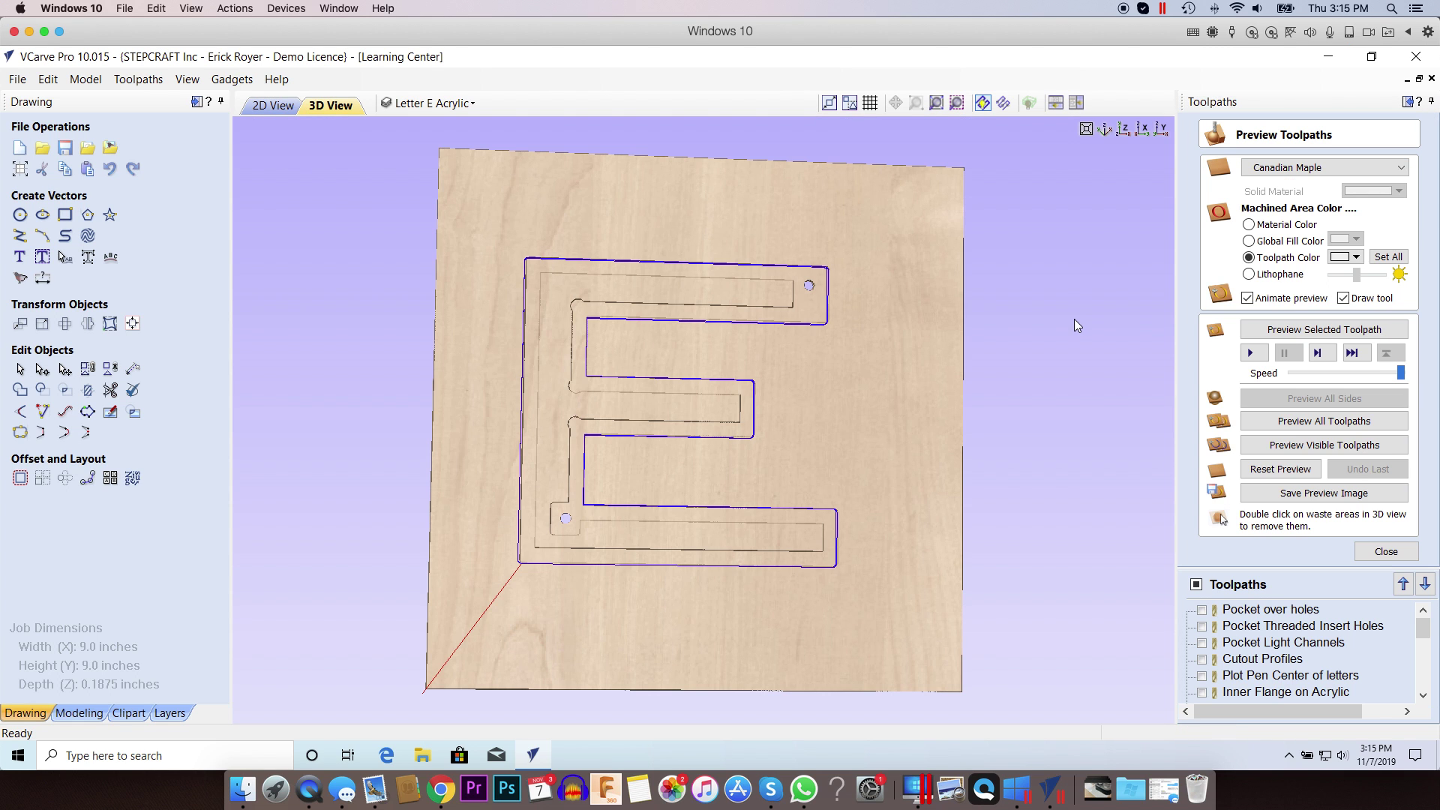
# Simulate the profile cut and remove the waste material around the E, inspecting the part from several angles.
pyautogui.doubleClick(907, 380)
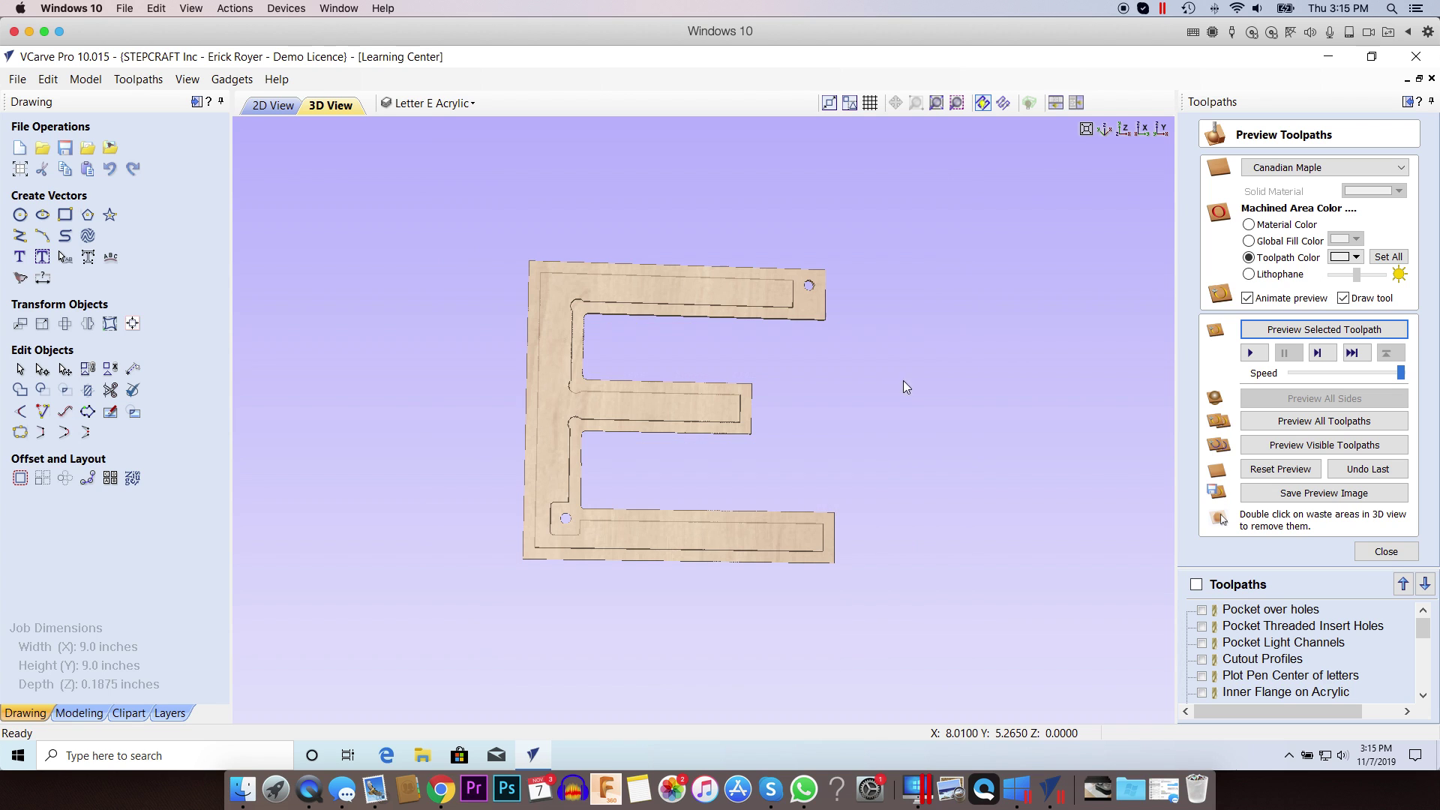
pyautogui.moveTo(583, 388); pyautogui.dragTo(585, 280)
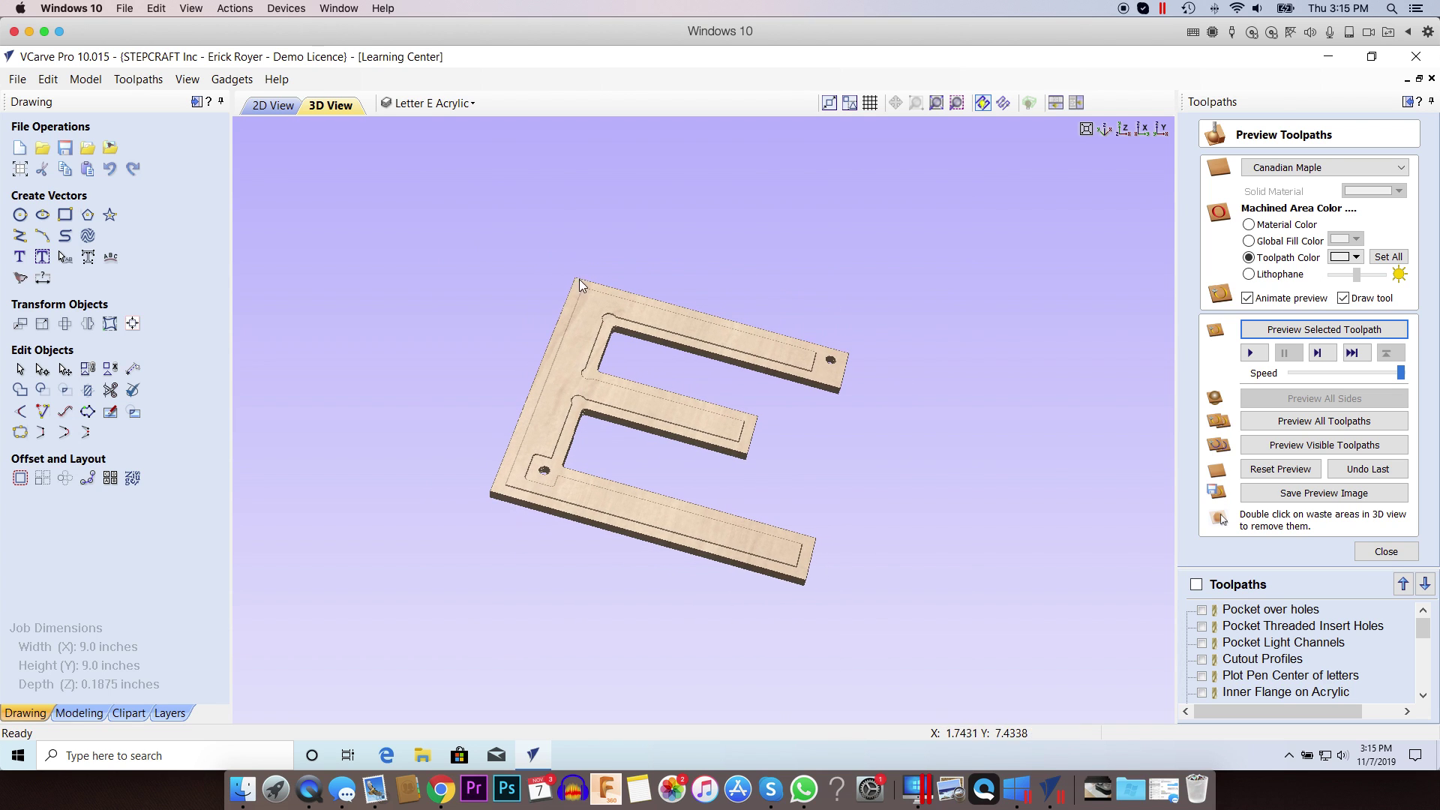
pyautogui.moveTo(533, 434); pyautogui.dragTo(543, 399)
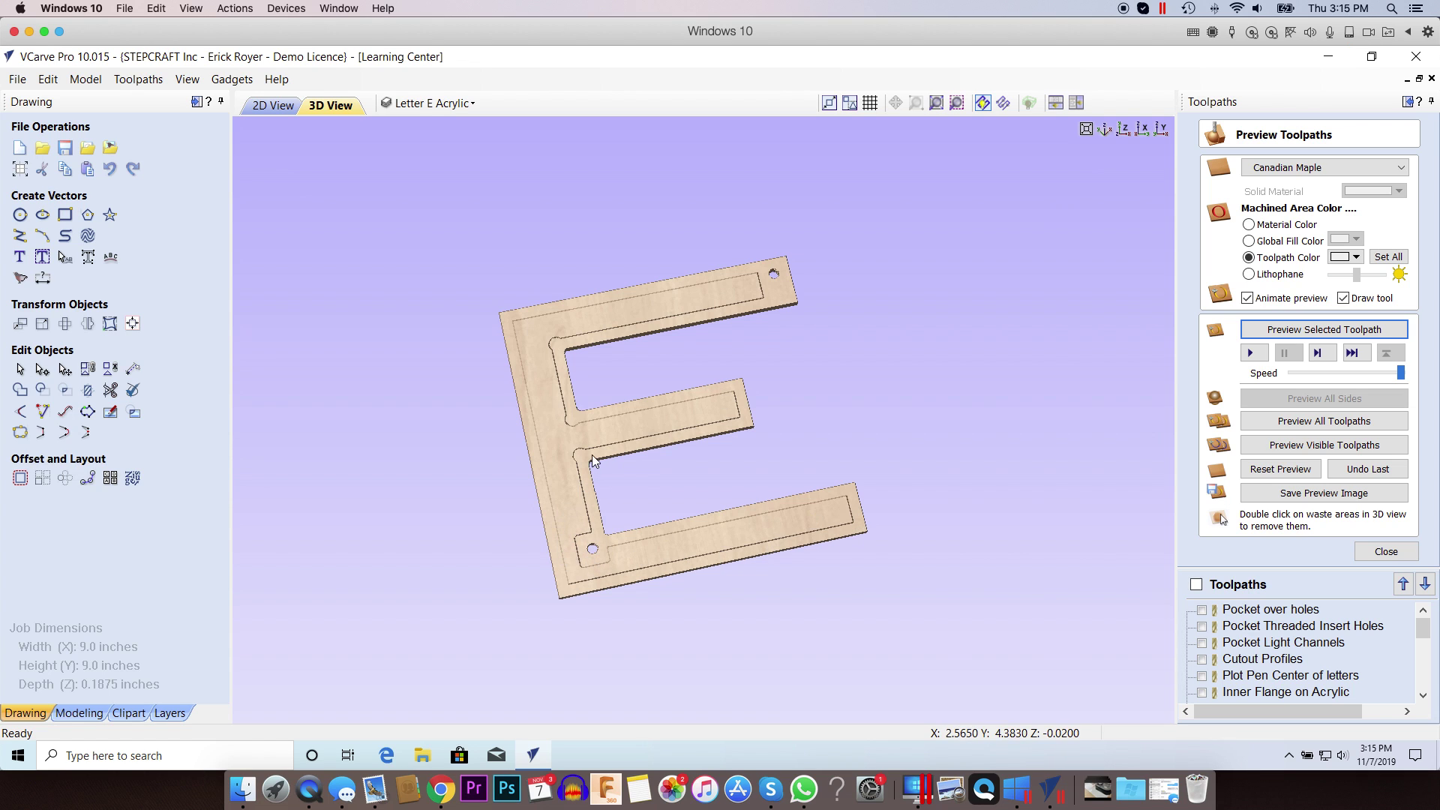
pyautogui.moveTo(672, 416); pyautogui.dragTo(629, 379)
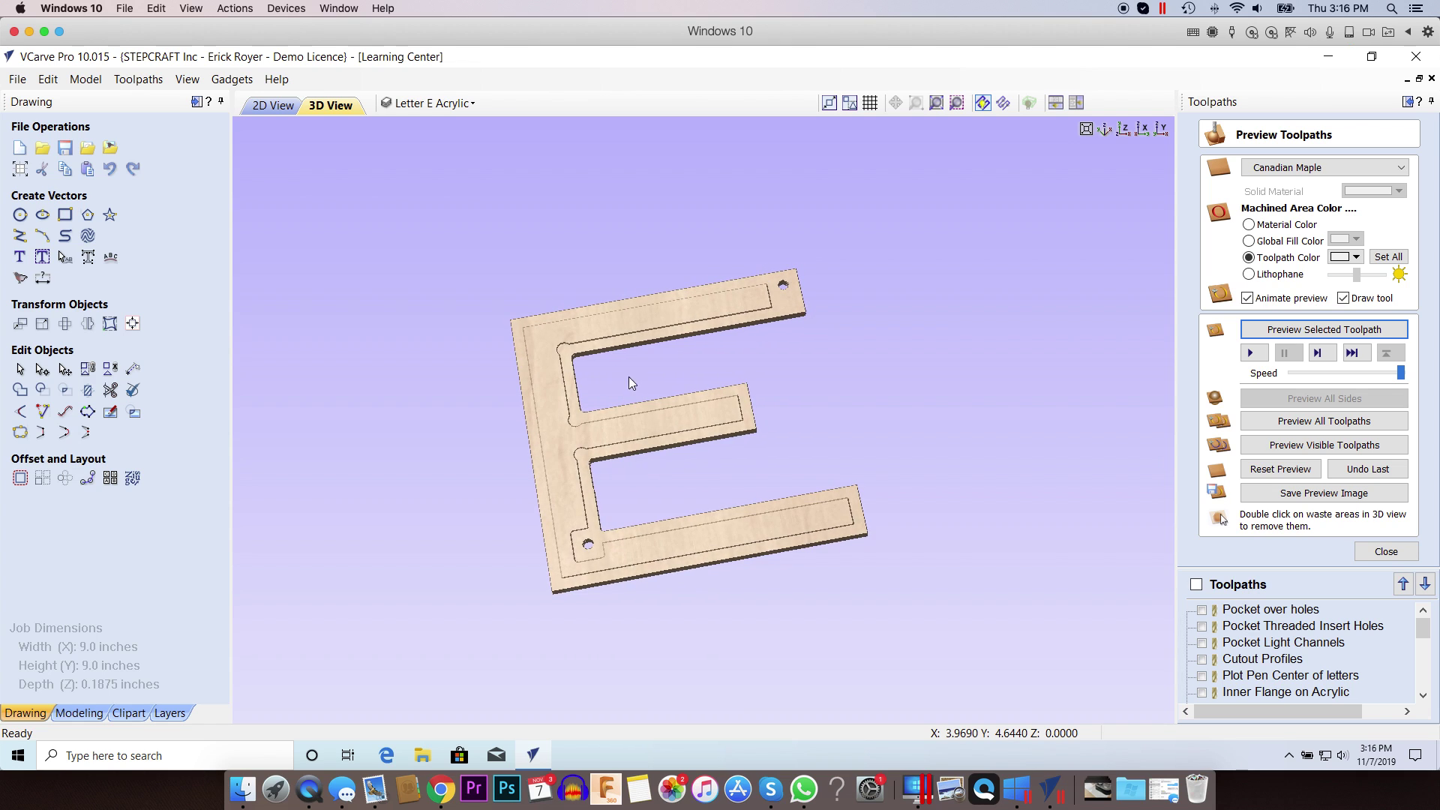
pyautogui.moveTo(686, 322); pyautogui.dragTo(784, 451)
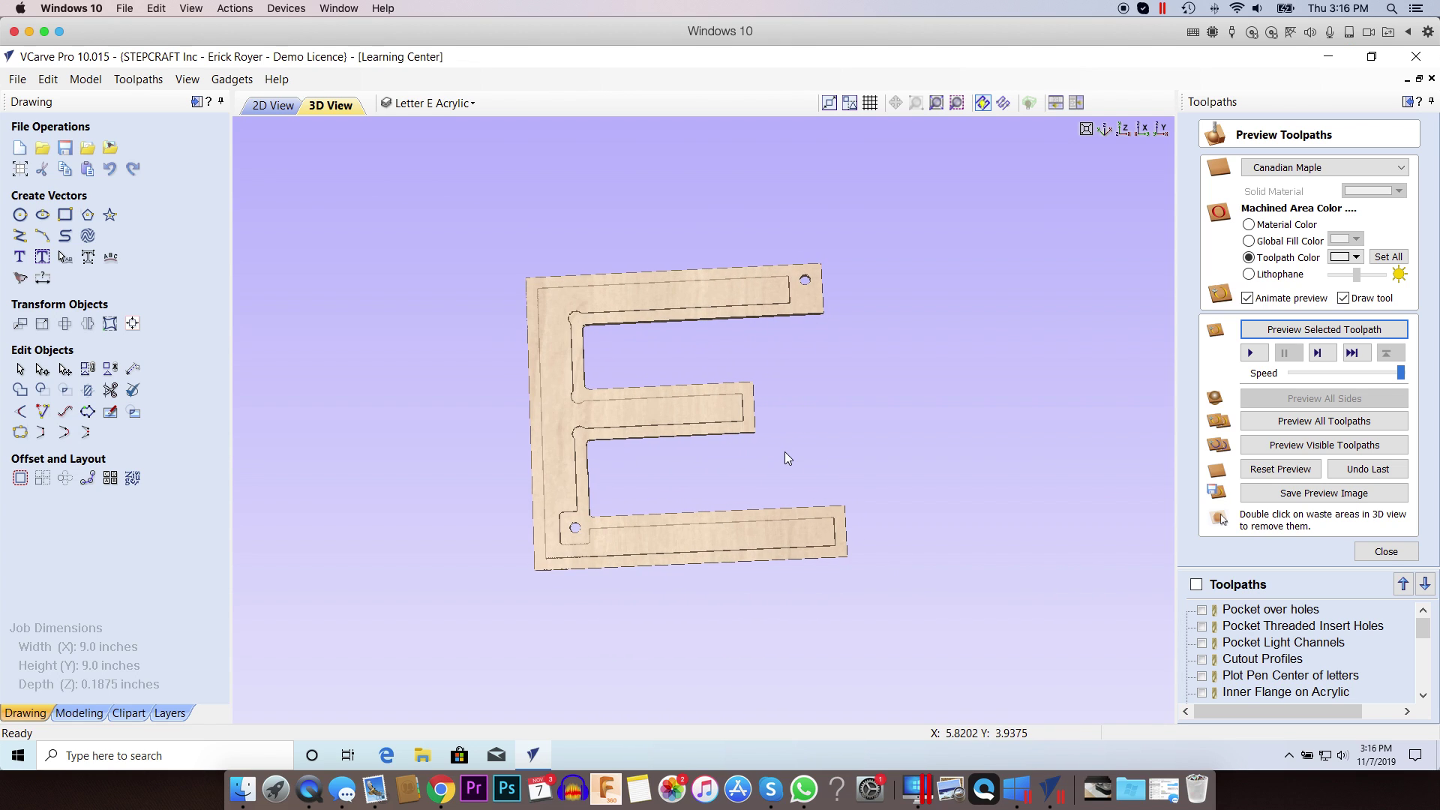